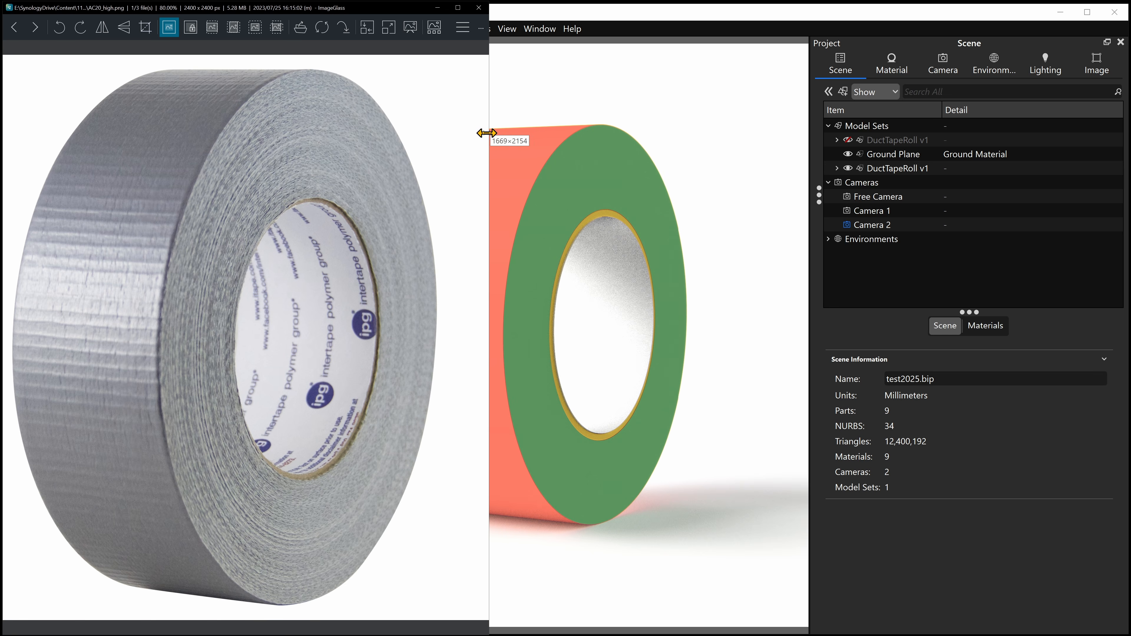
- Switch to KeyShot, hide the plain-coloured DuctTapeRoll v1 model set and show the textured DuctTapeRoll v1 model set
{"action": "left_click", "coordinate": [661, 213]}
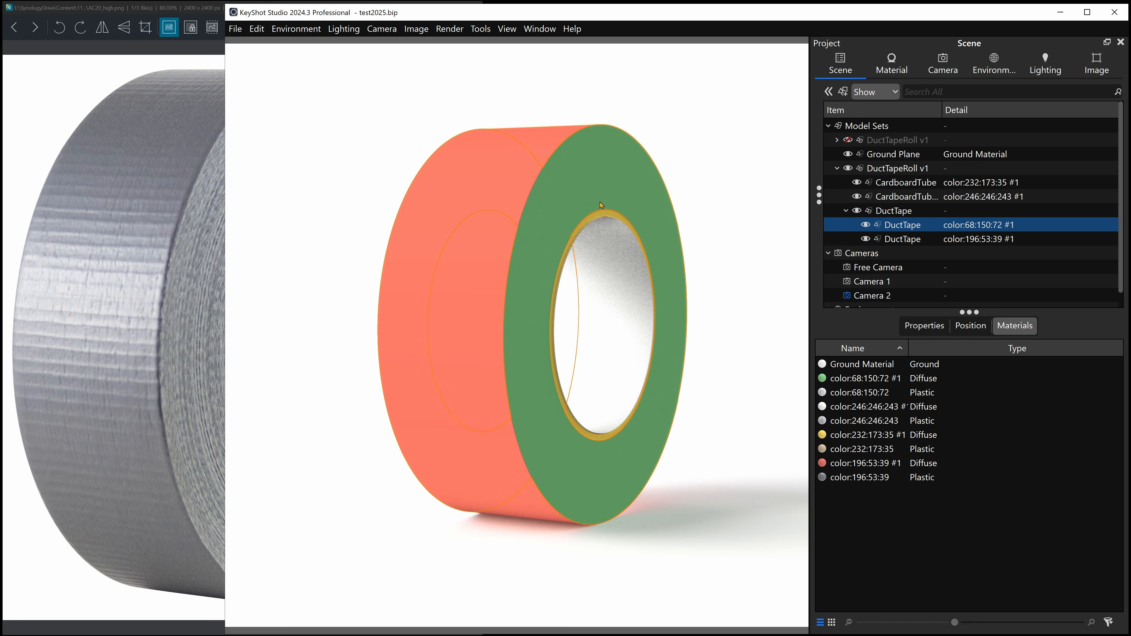
{"action": "left_click_drag", "start_coordinate": [661, 213], "coordinate": [724, 284]}
{"action": "key", "text": "ctrl+z"}
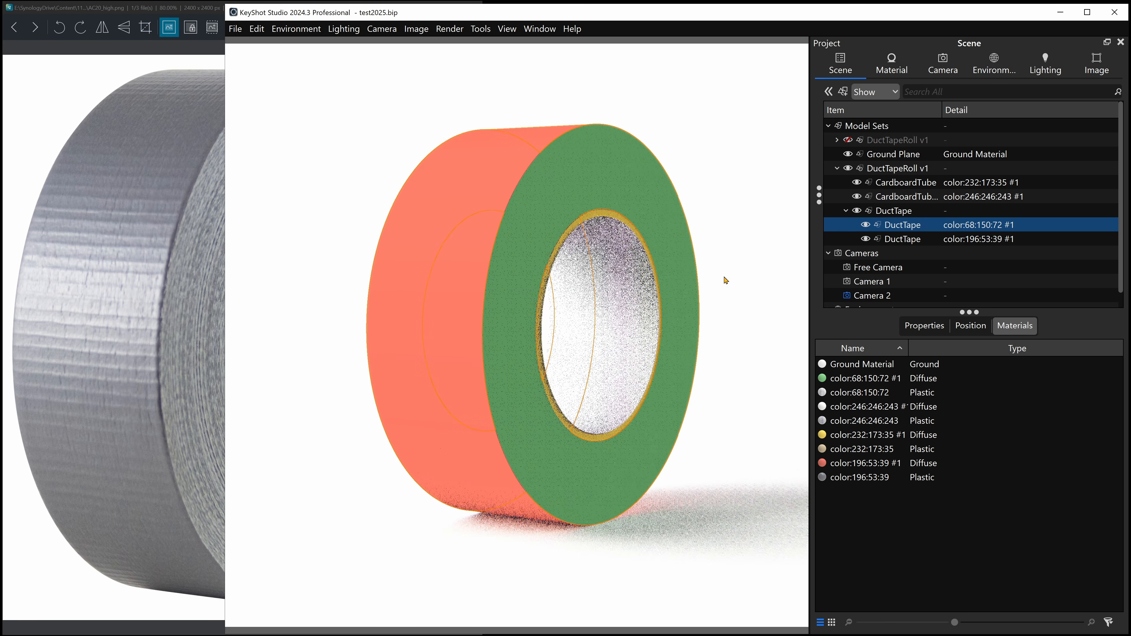
{"action": "left_click", "coordinate": [837, 169]}
{"action": "left_click", "coordinate": [848, 168]}
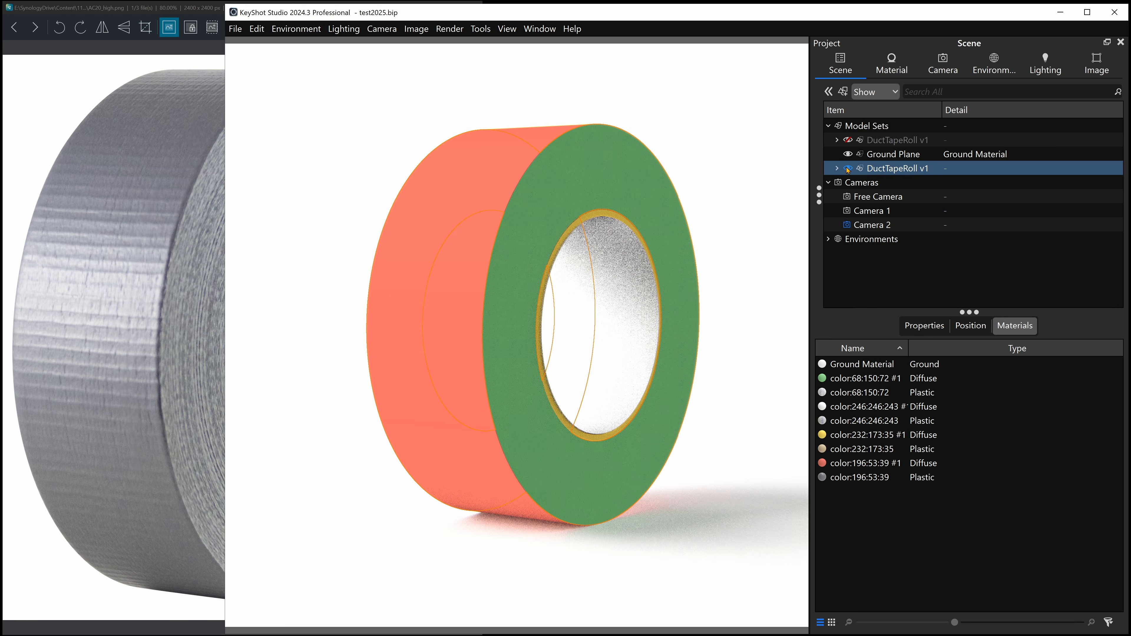
{"action": "left_click", "coordinate": [848, 140]}
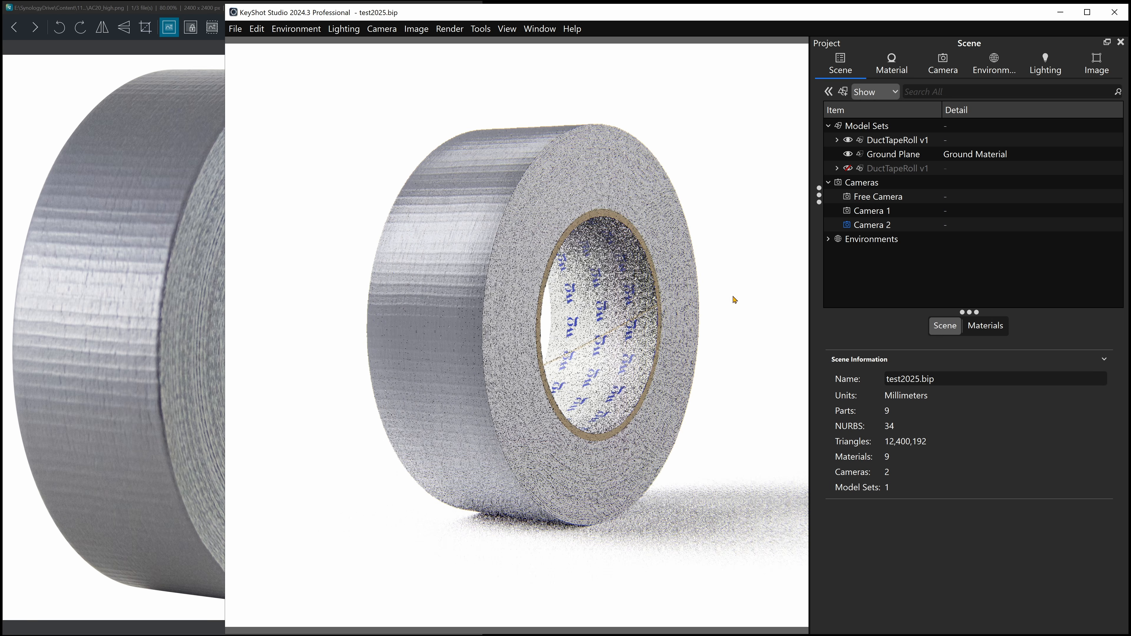
- Open the material of the textured roll's outer tape surface for editing
{"action": "scroll", "coordinate": [688, 328], "scroll_direction": "up", "scroll_amount": 1}
{"action": "scroll", "coordinate": [689, 328], "scroll_direction": "up", "scroll_amount": 3}
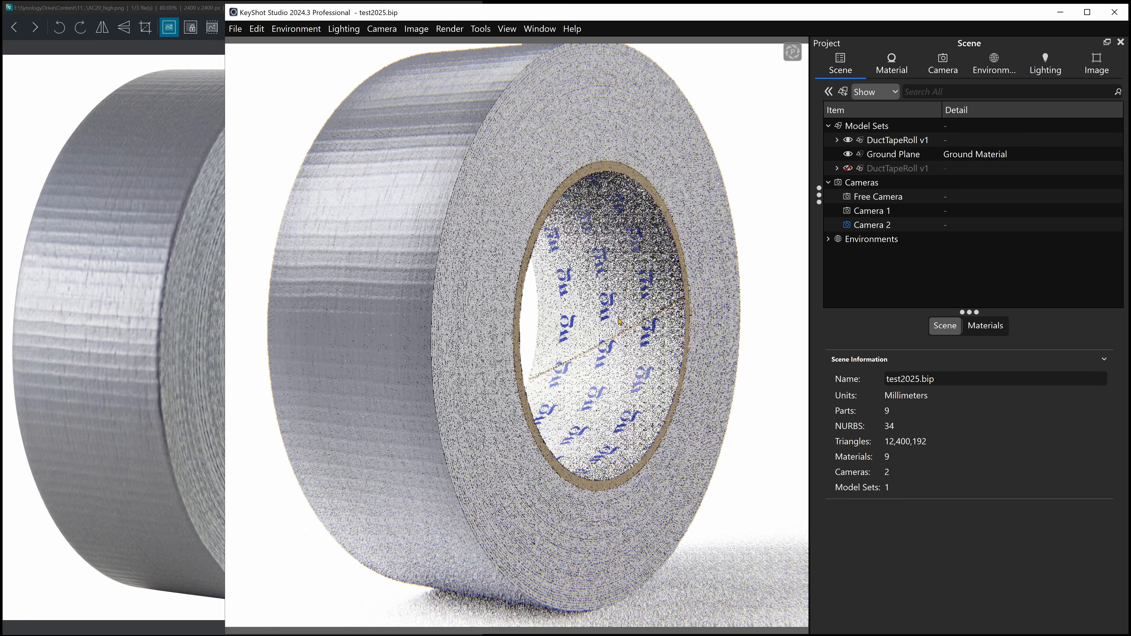
{"action": "scroll", "coordinate": [708, 211], "scroll_direction": "down", "scroll_amount": 2}
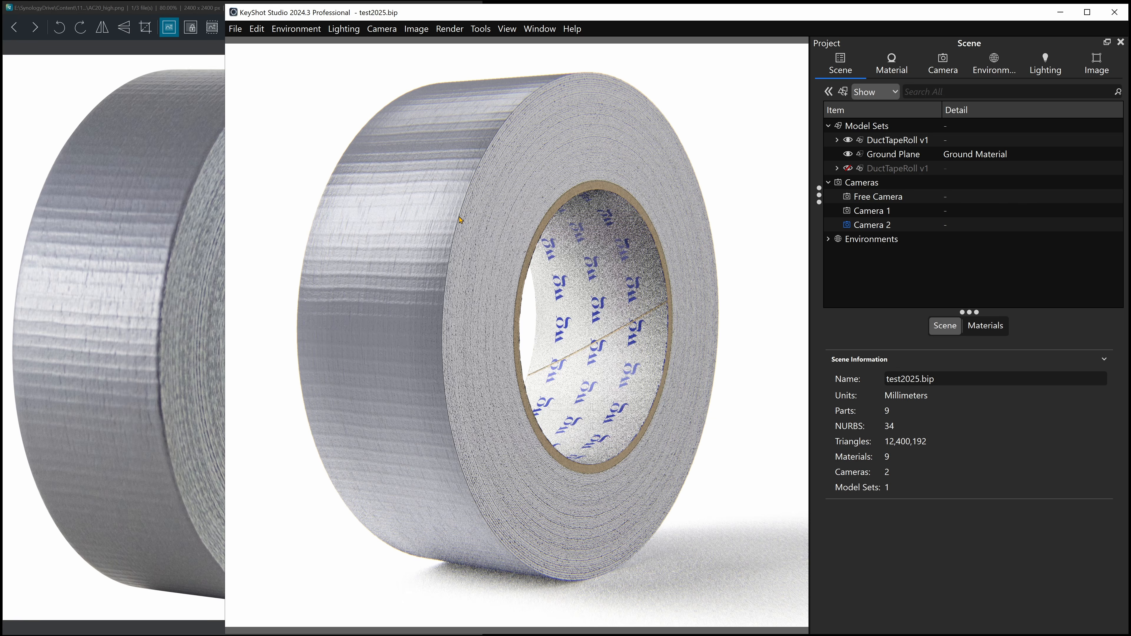
{"action": "double_click", "coordinate": [374, 231]}
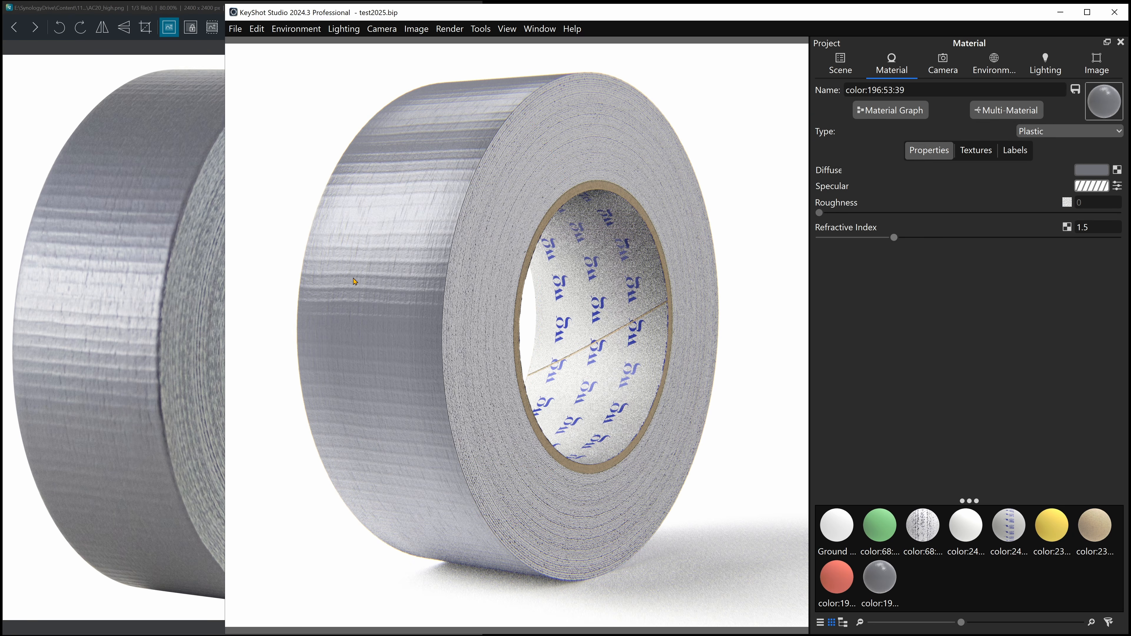
{"action": "left_click_drag", "start_coordinate": [355, 281], "coordinate": [301, 308]}
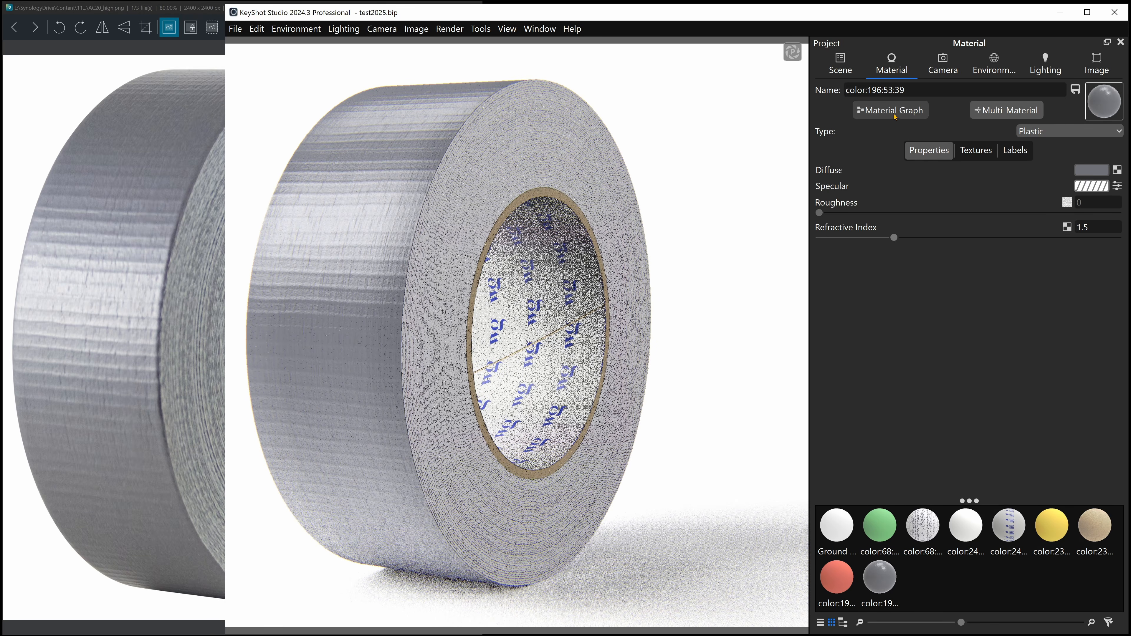
- Switch to ImageGlass and examine the ridges on the outer tape surface in the reference photo up close
{"action": "left_click", "coordinate": [144, 303]}
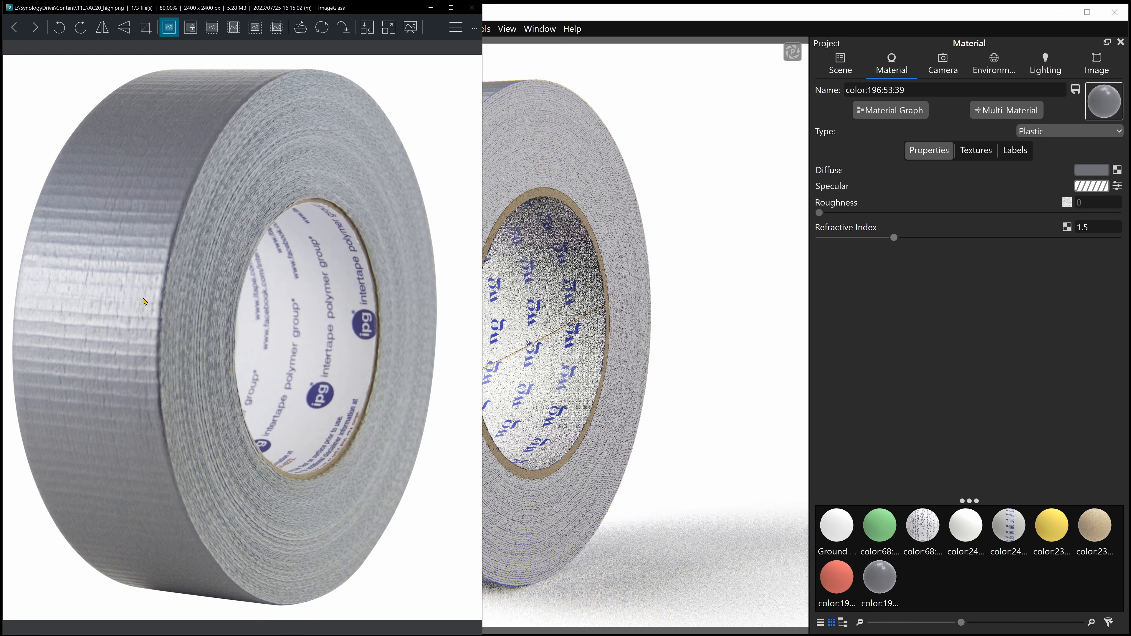
{"action": "scroll", "coordinate": [109, 342], "scroll_direction": "up", "scroll_amount": 1}
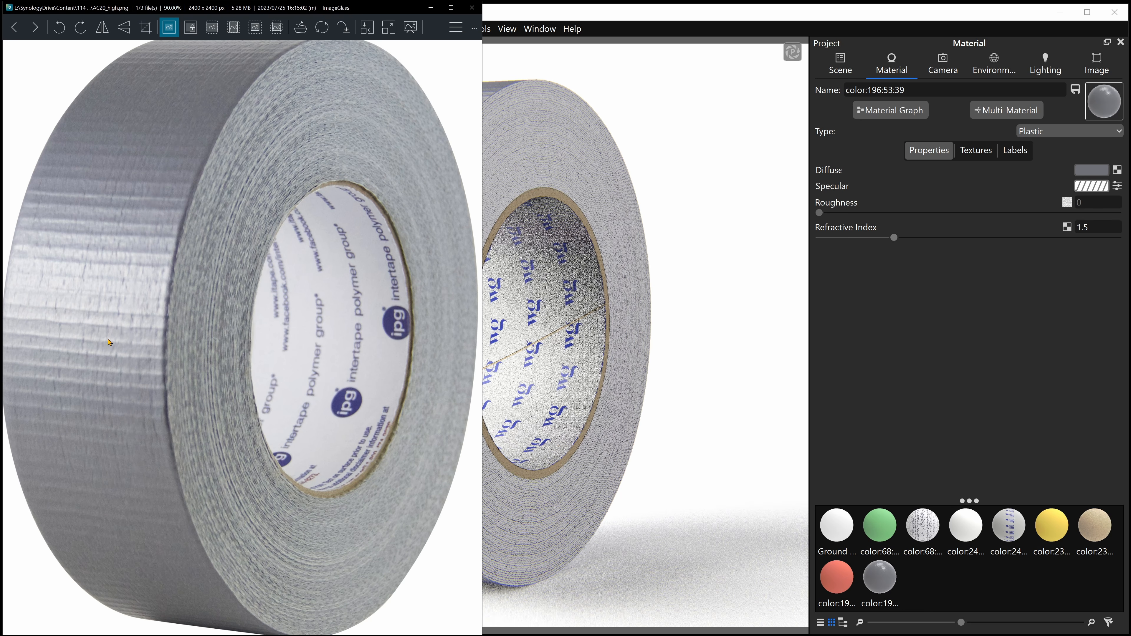
{"action": "left_click_drag", "start_coordinate": [109, 342], "coordinate": [128, 344]}
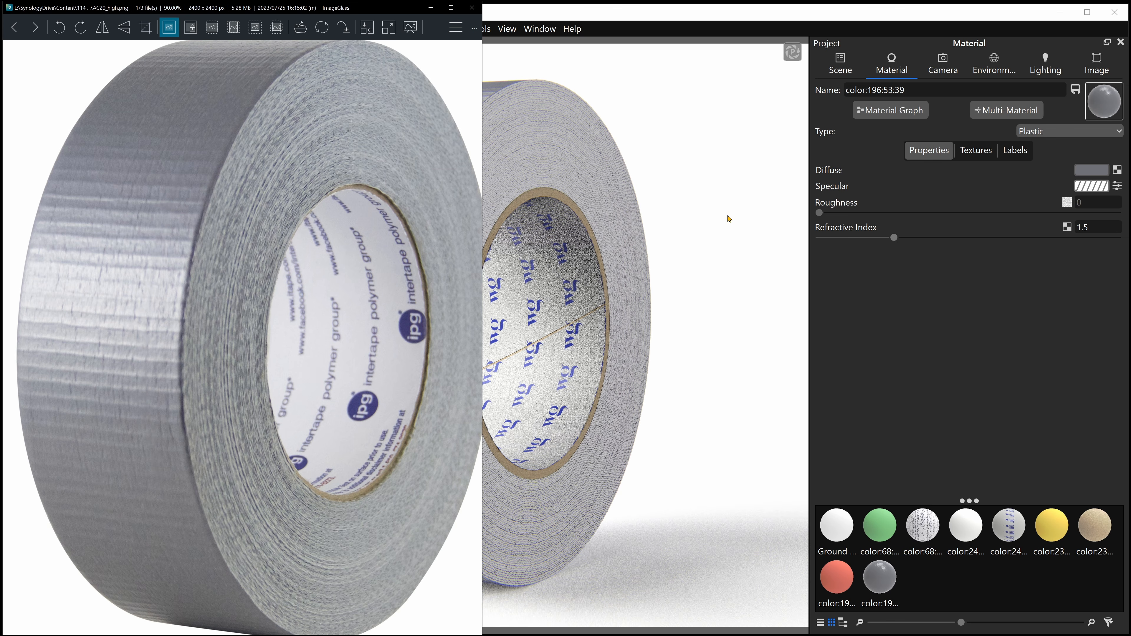
- Open the Material Graph of the outer tape's material and examine its node network around the mesh textures
{"action": "left_click", "coordinate": [864, 112]}
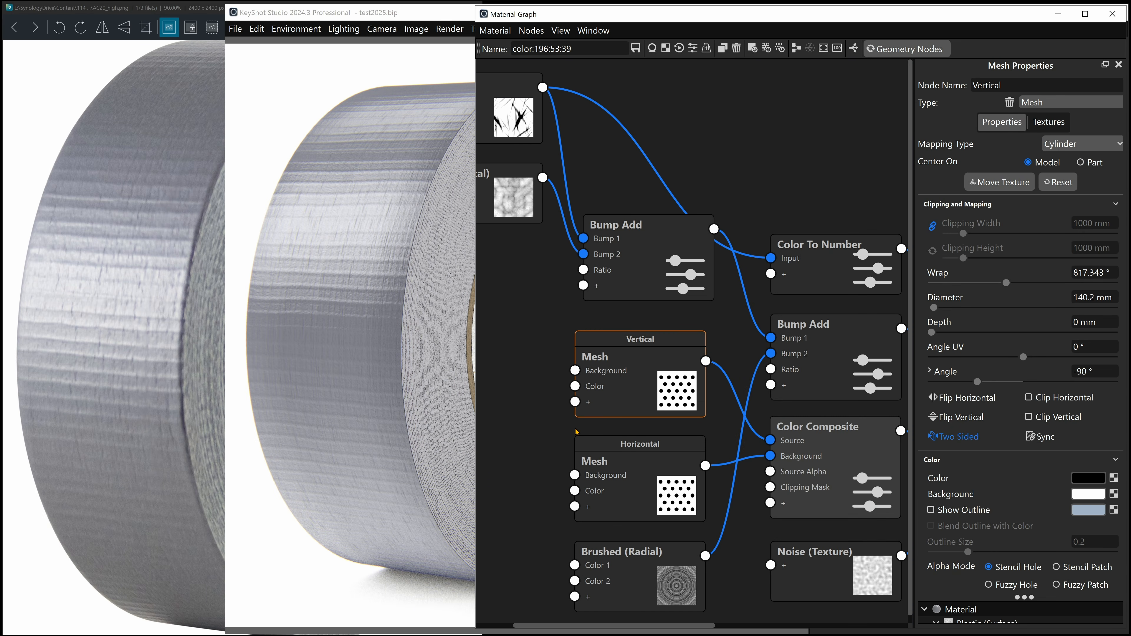
{"action": "key", "text": "f"}
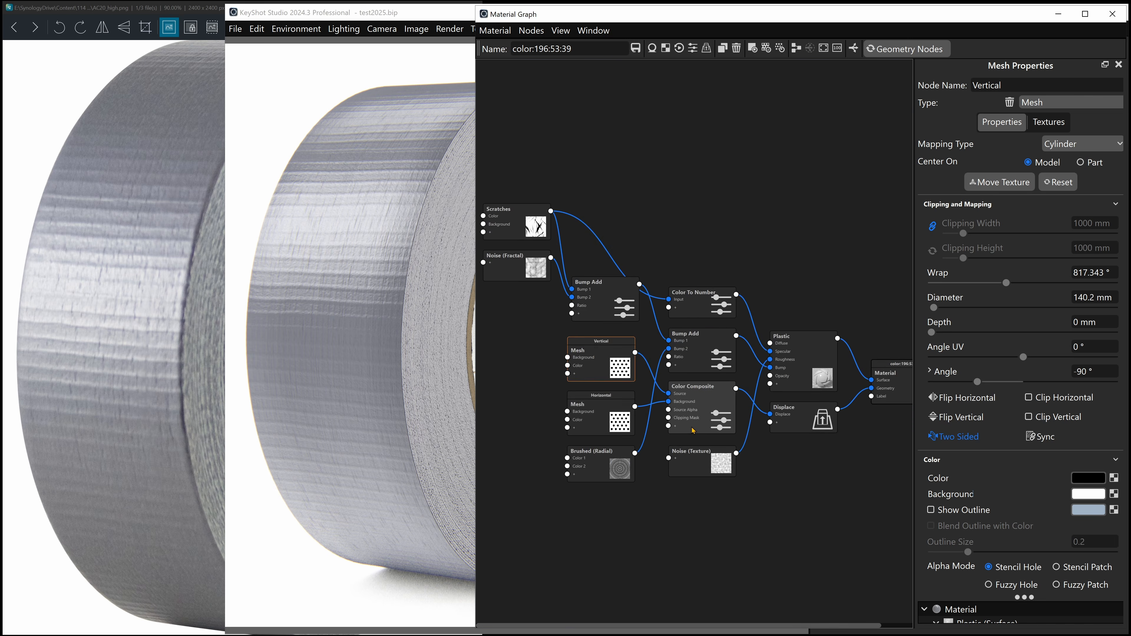
{"action": "scroll", "coordinate": [692, 430], "scroll_direction": "up", "scroll_amount": 4}
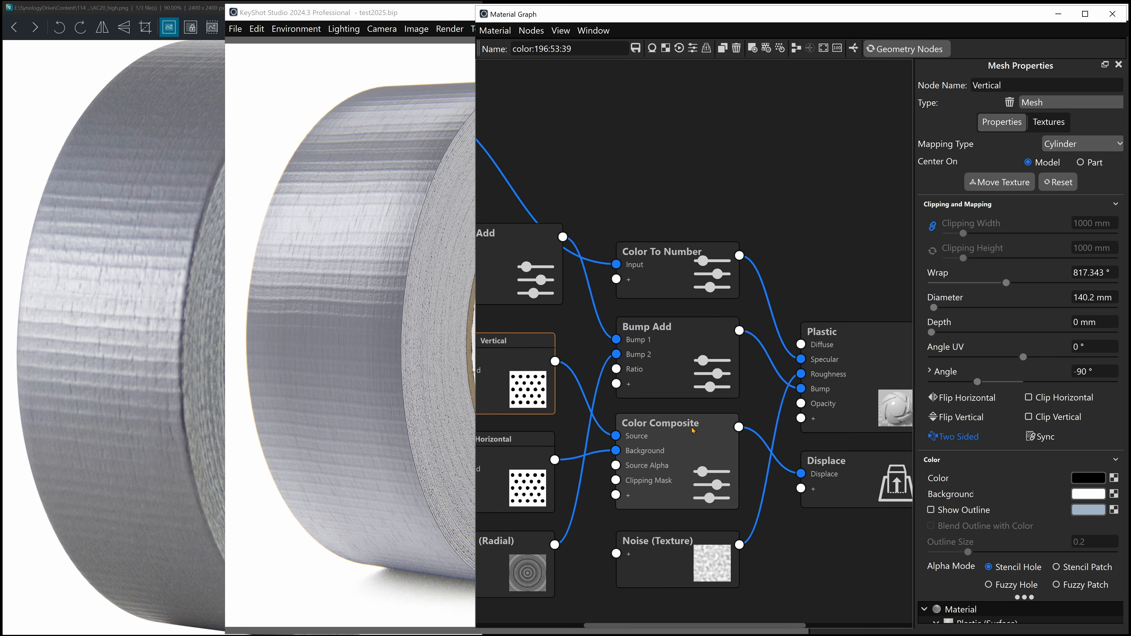
{"action": "scroll", "coordinate": [652, 386], "scroll_direction": "up", "scroll_amount": 2}
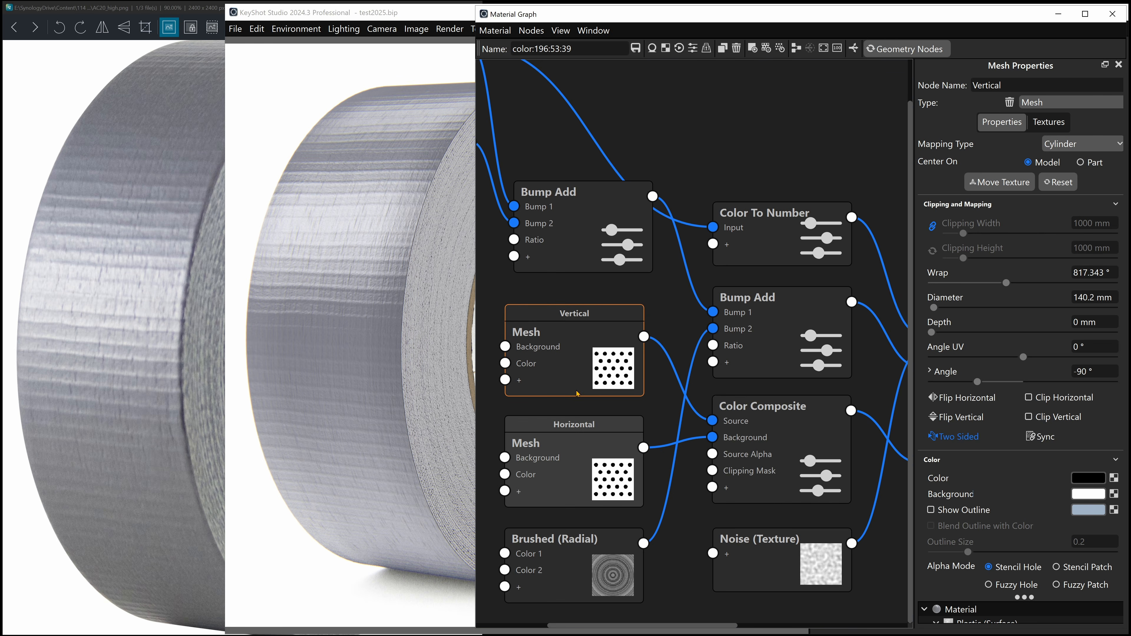
- Preview the Horizontal mesh texture alone on the roll and find Mesh among the texture nodes that can be added
{"action": "left_click", "coordinate": [578, 447]}
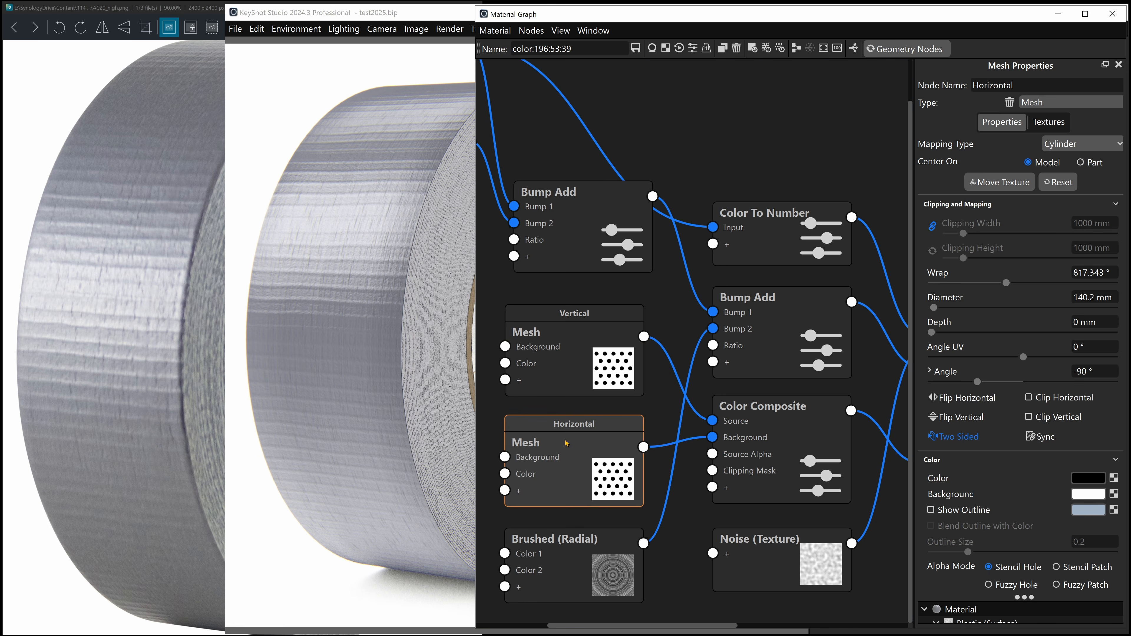
{"action": "key", "text": "c"}
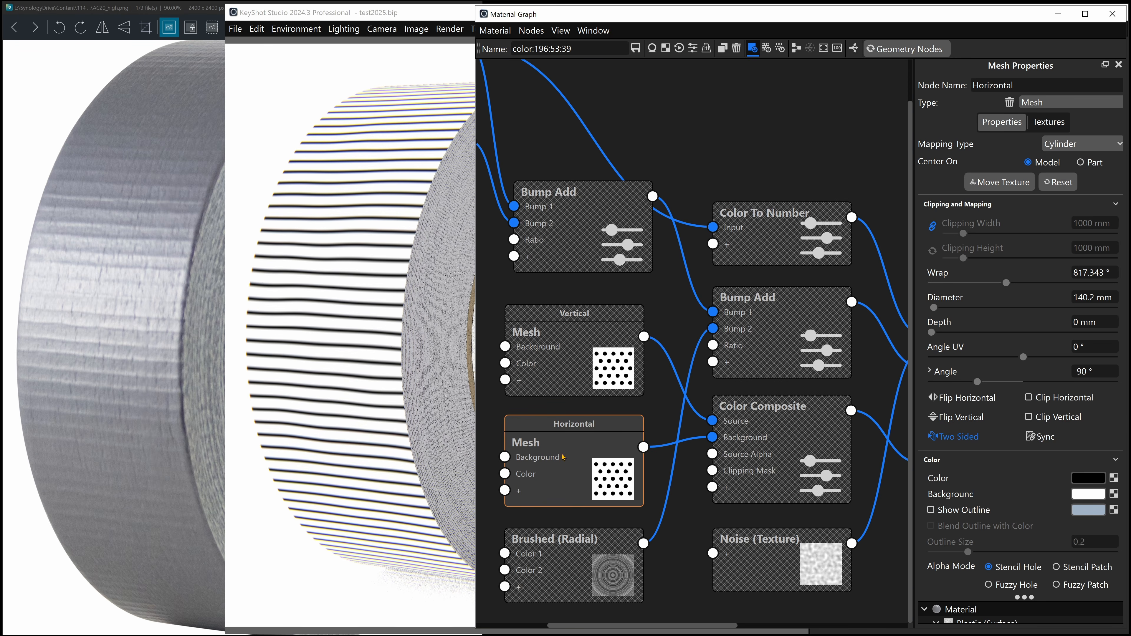
{"action": "right_click", "coordinate": [703, 132]}
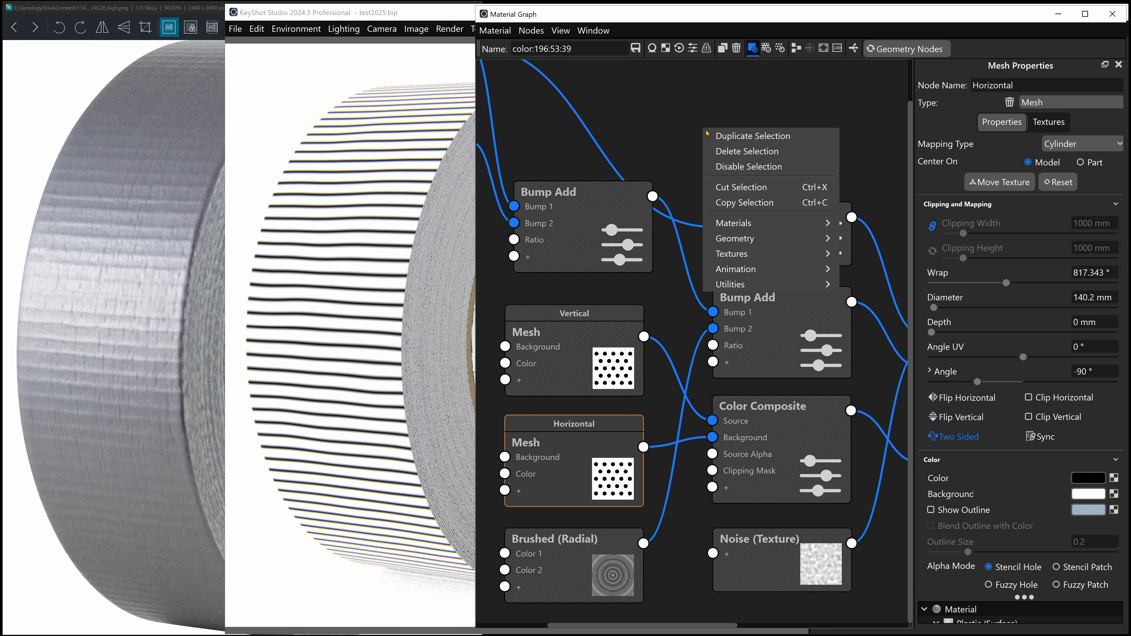
{"action": "mouse_move", "coordinate": [742, 254]}
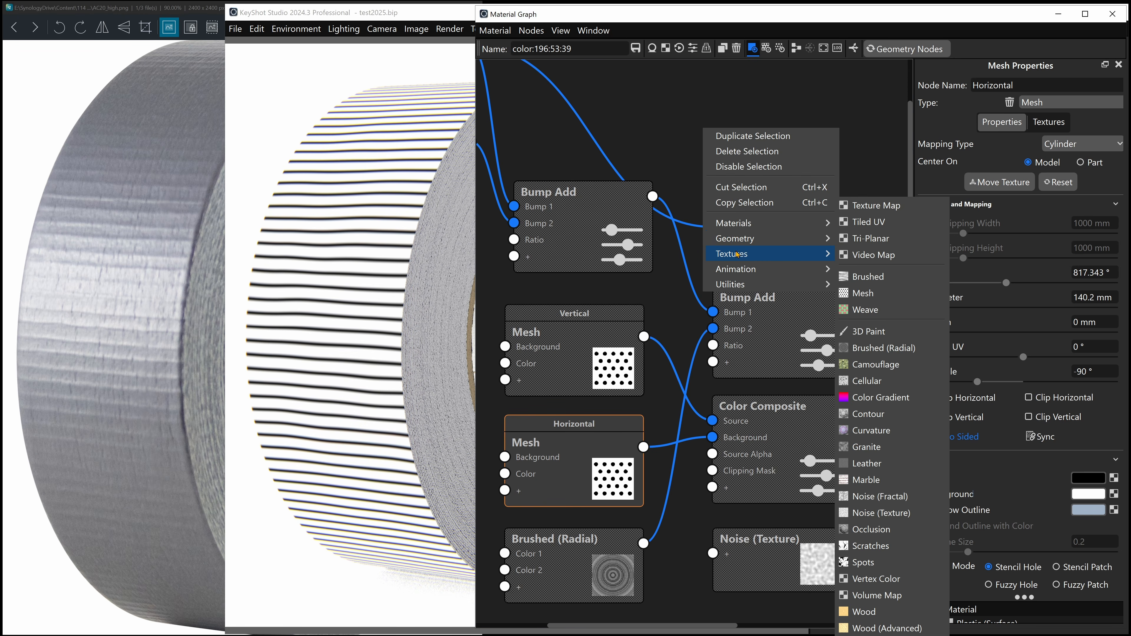
{"action": "left_click", "coordinate": [860, 297]}
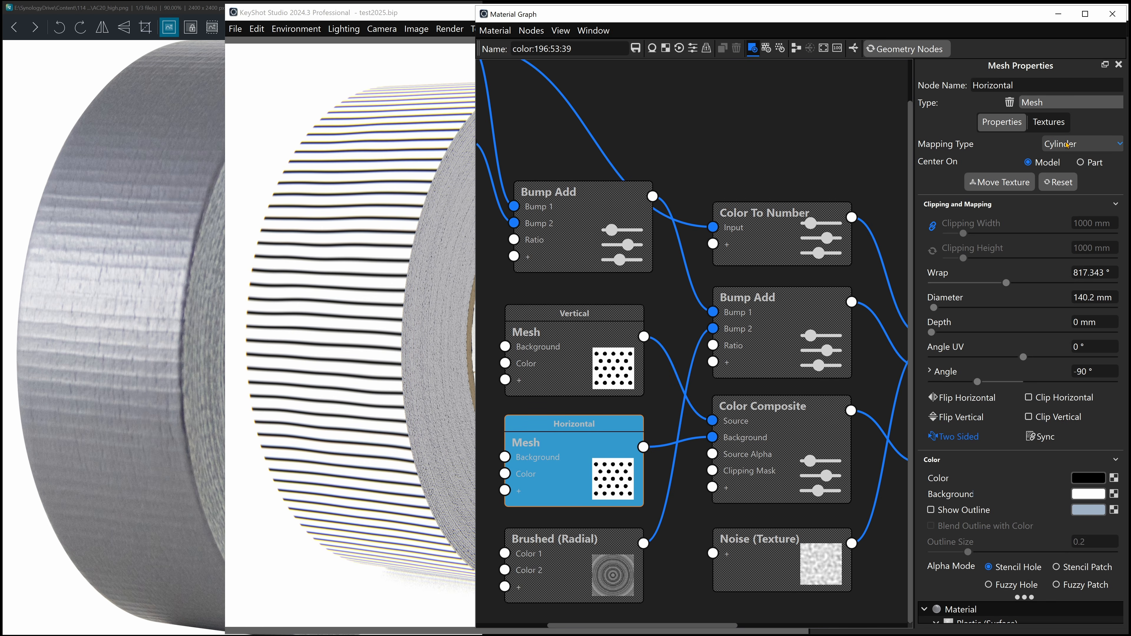
- Examine the Horizontal mesh's shape, pattern and variation settings, including its available shape options
{"action": "scroll", "coordinate": [959, 428], "scroll_direction": "down", "scroll_amount": 5}
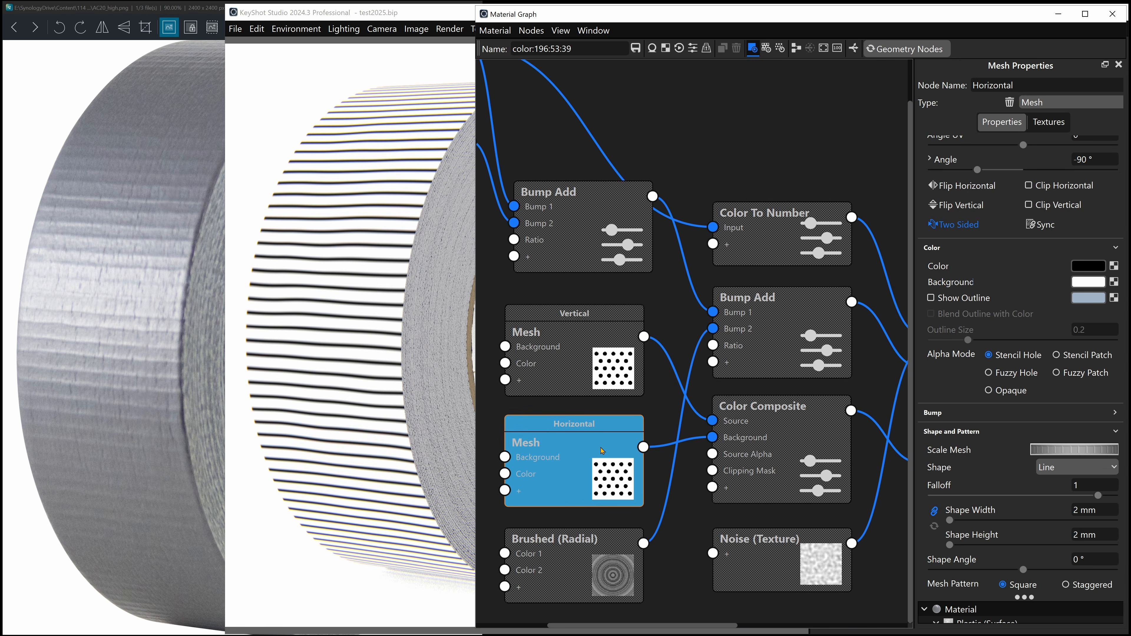
{"action": "left_click", "coordinate": [1047, 466]}
{"action": "left_click", "coordinate": [980, 538]}
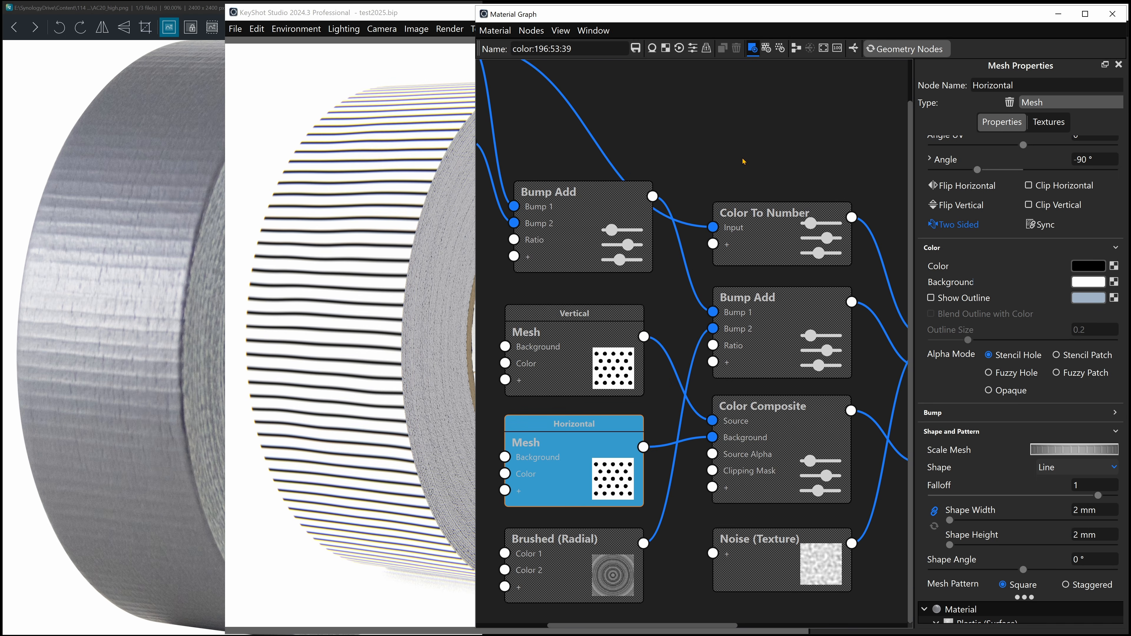
{"action": "scroll", "coordinate": [975, 427], "scroll_direction": "down", "scroll_amount": 3}
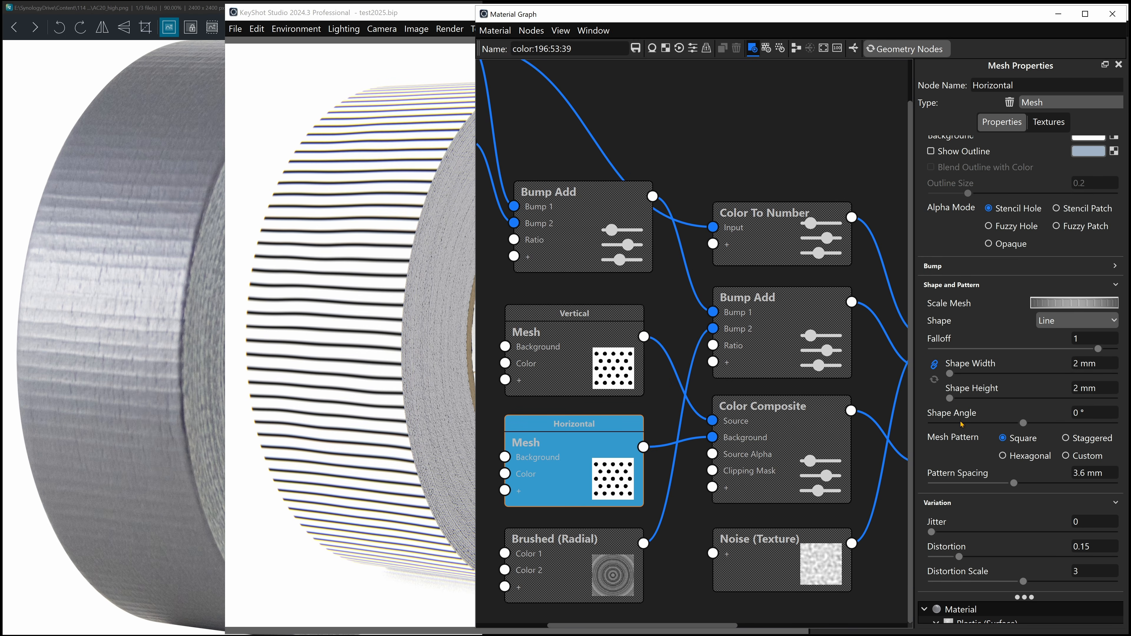
- Try other Falloff values and a Distortion of 0 on the Horizontal mesh, and set Distortion back to 0.15
{"action": "left_click_drag", "start_coordinate": [1105, 351], "coordinate": [1097, 352]}
{"action": "left_click_drag", "start_coordinate": [963, 349], "coordinate": [1035, 343]}
{"action": "left_click_drag", "start_coordinate": [959, 557], "coordinate": [904, 558]}
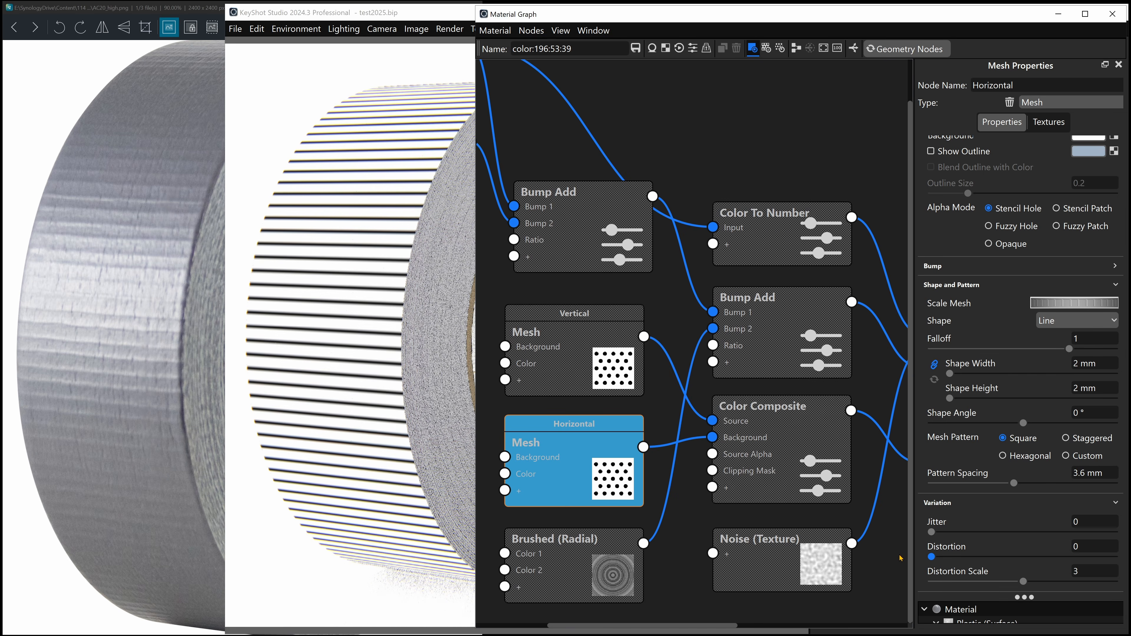
{"action": "left_click_drag", "start_coordinate": [900, 556], "coordinate": [959, 557]}
{"action": "left_click_drag", "start_coordinate": [1097, 547], "coordinate": [1070, 547]}
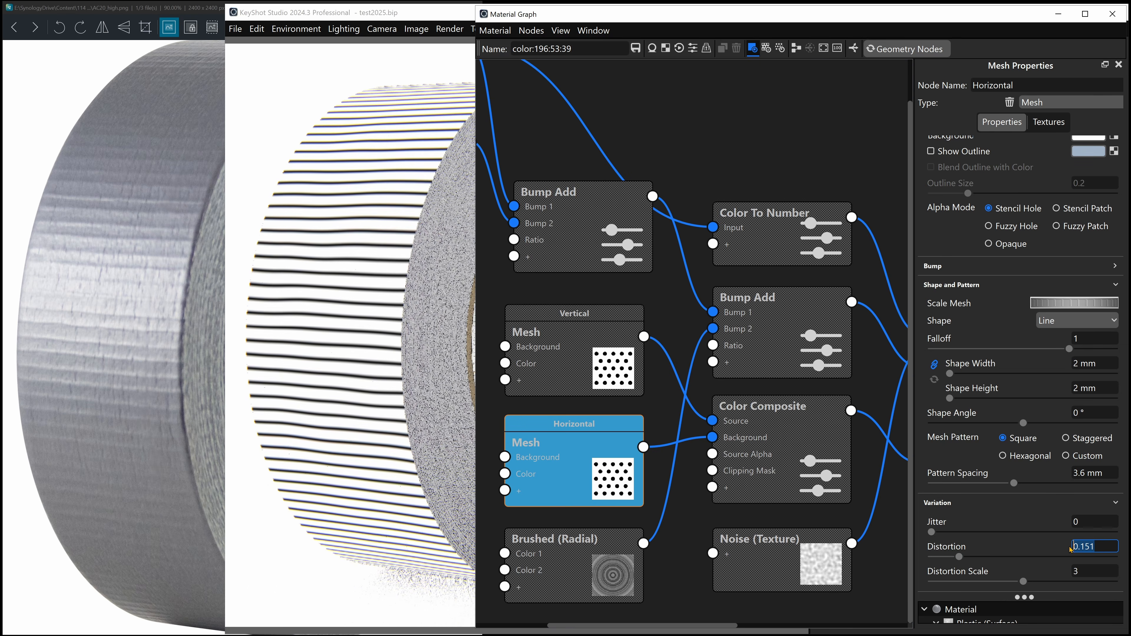
{"action": "type", "text": "0.15"}
{"action": "key", "text": "Return"}
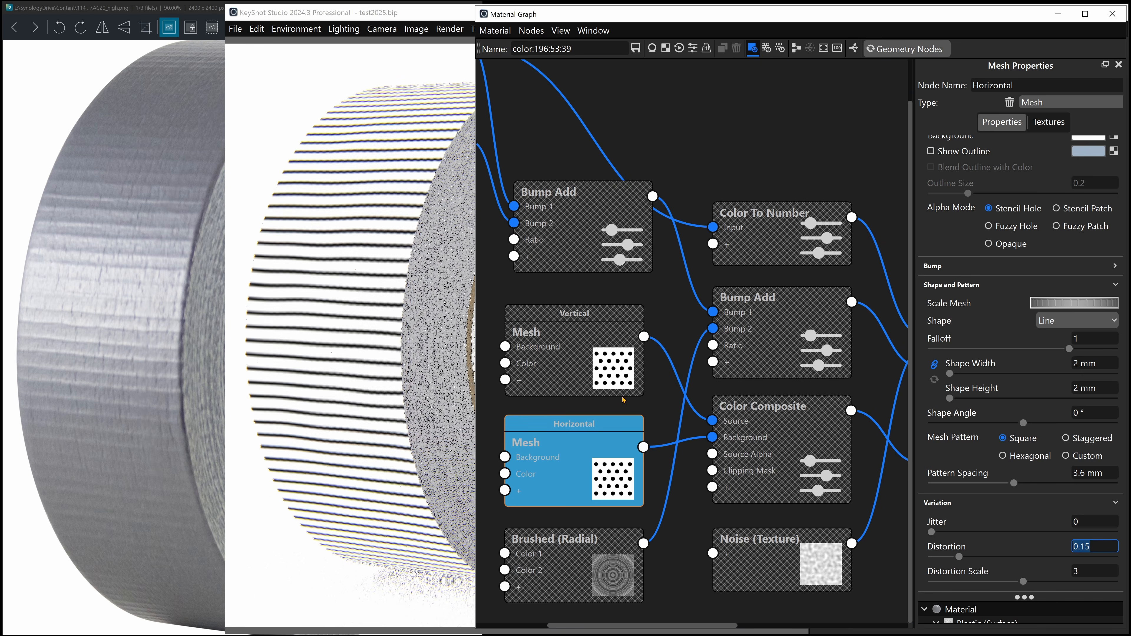
- Examine the Horizontal mesh's lines on the roll up close and turn off its texture preview
{"action": "scroll", "coordinate": [292, 308], "scroll_direction": "down", "scroll_amount": 1}
{"action": "scroll", "coordinate": [293, 308], "scroll_direction": "up", "scroll_amount": 2}
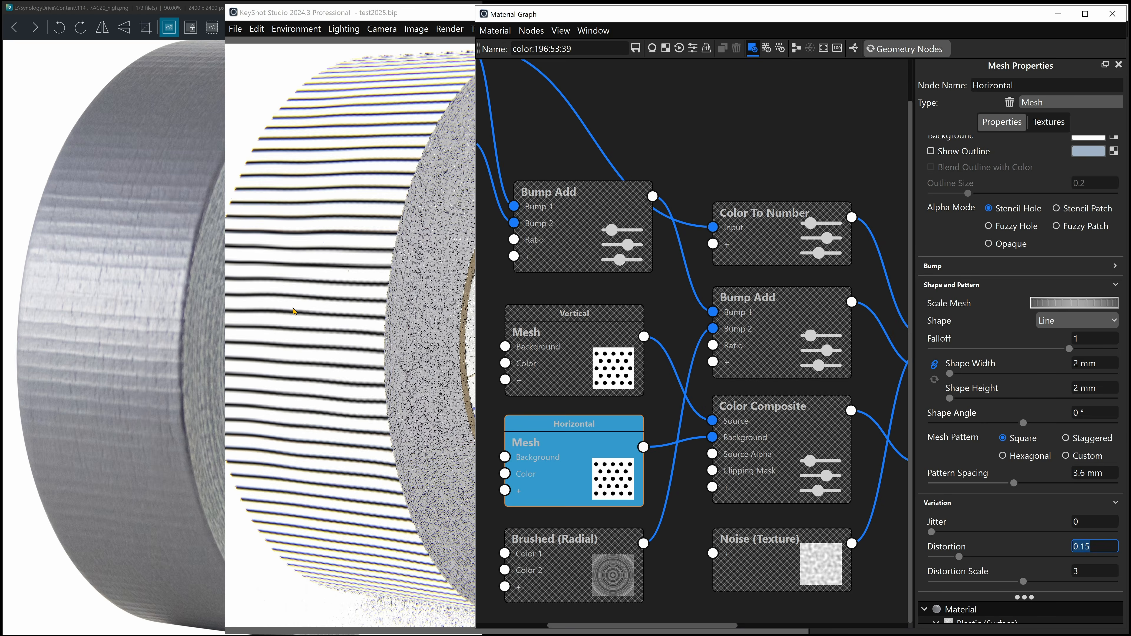
{"action": "scroll", "coordinate": [357, 313], "scroll_direction": "up", "scroll_amount": 1}
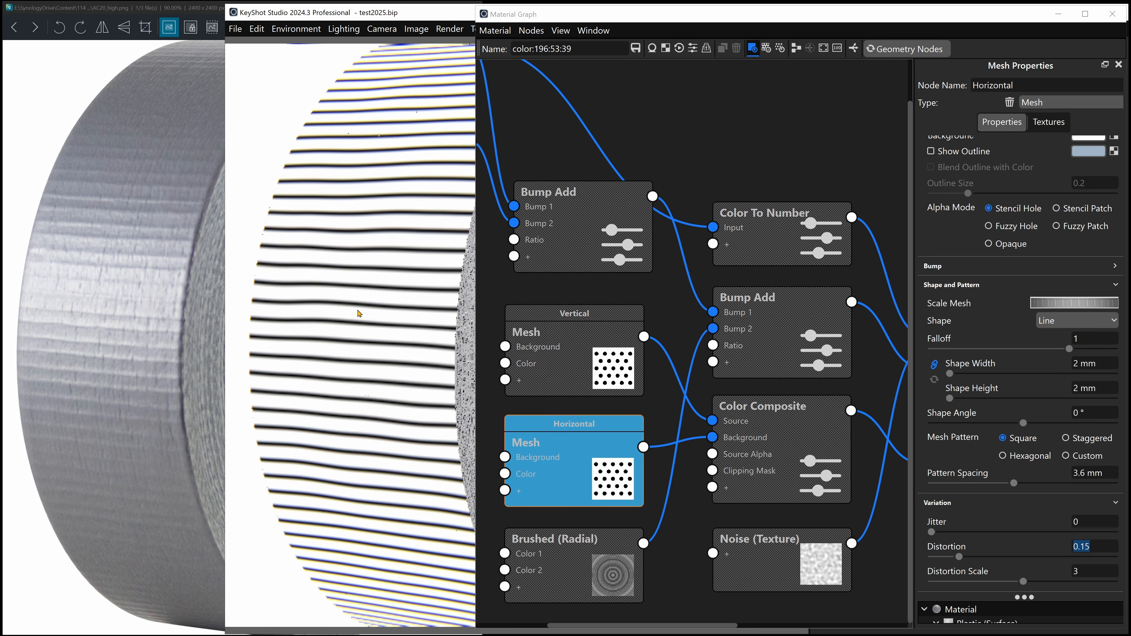
{"action": "left_click", "coordinate": [561, 442]}
{"action": "key", "text": "c"}
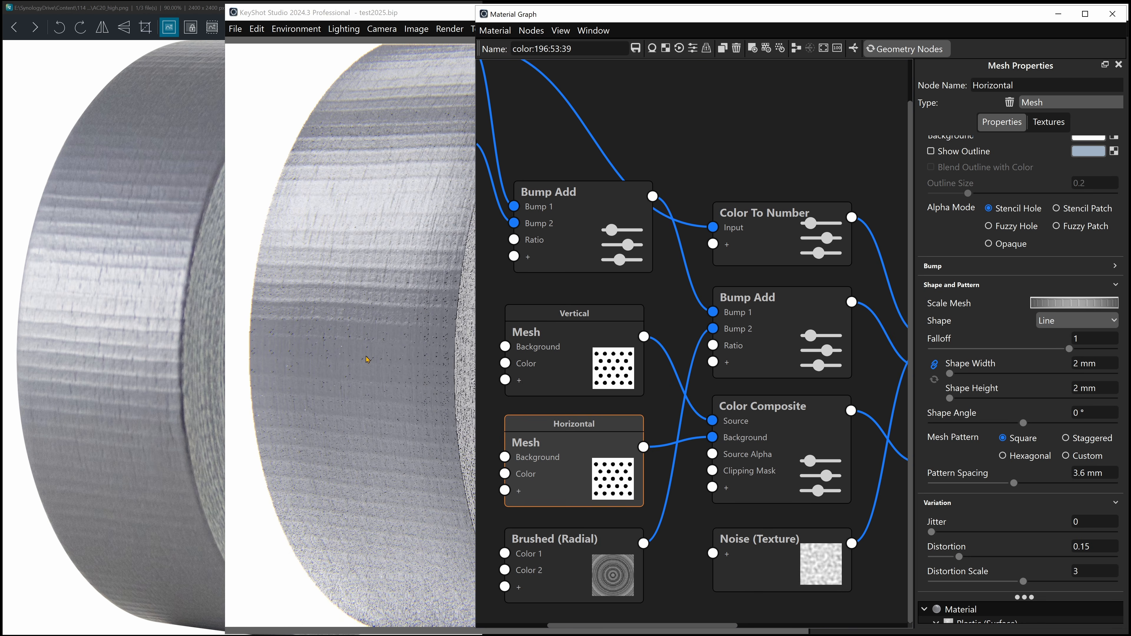
- Preview the Vertical mesh texture alone on the roll and examine its mapping angle and shape settings
{"action": "scroll", "coordinate": [1038, 325], "scroll_direction": "up", "scroll_amount": 5}
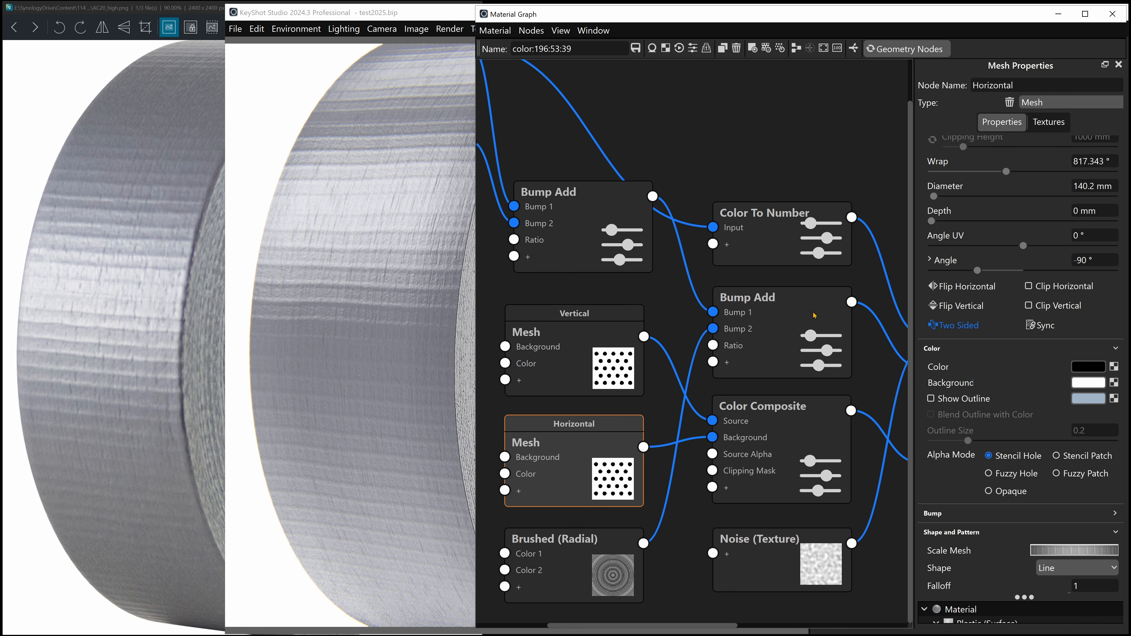
{"action": "left_click", "coordinate": [588, 333]}
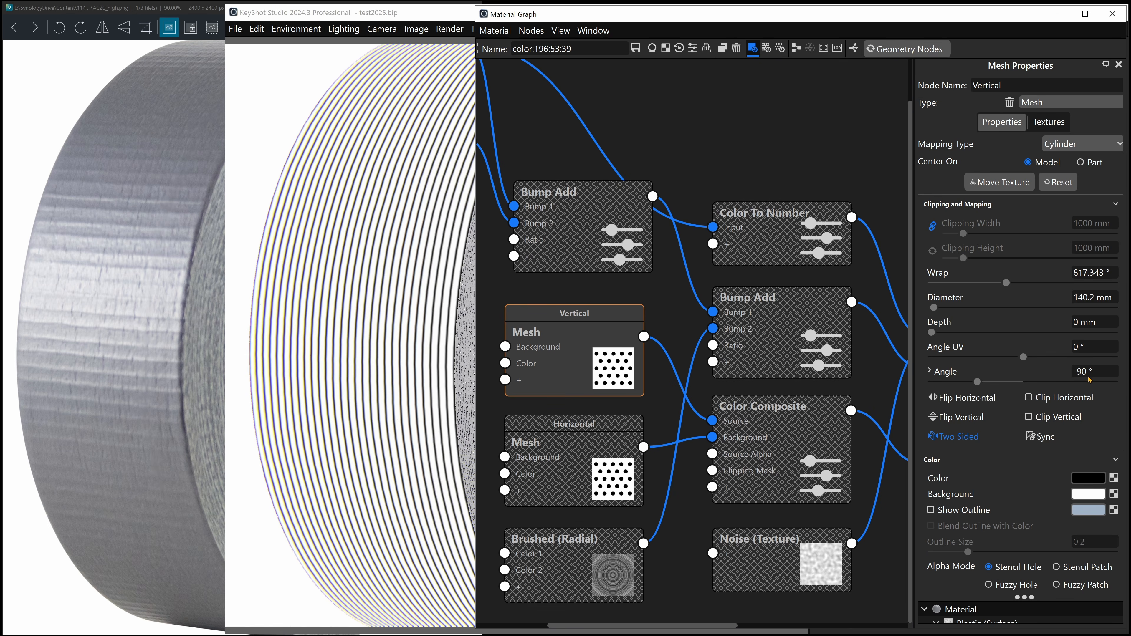
{"action": "left_click", "coordinate": [1098, 373]}
{"action": "scroll", "coordinate": [964, 377], "scroll_direction": "down", "scroll_amount": 3}
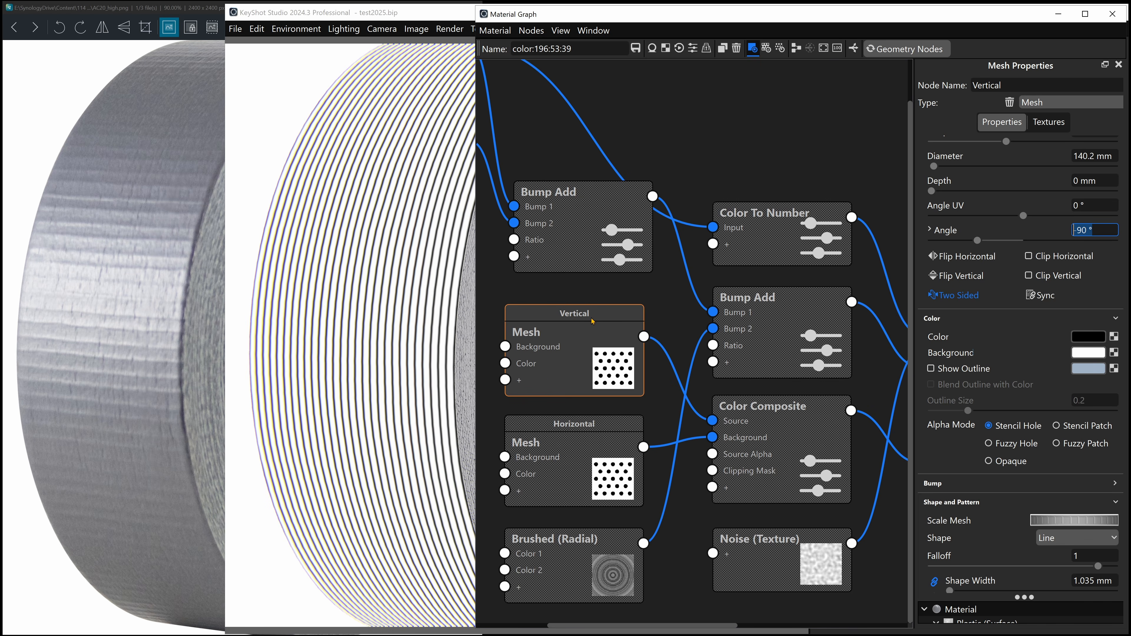
- Check the Vertical mesh's node name and turn off its texture preview
{"action": "left_click", "coordinate": [589, 331]}
{"action": "left_click_drag", "start_coordinate": [1004, 88], "coordinate": [961, 89]}
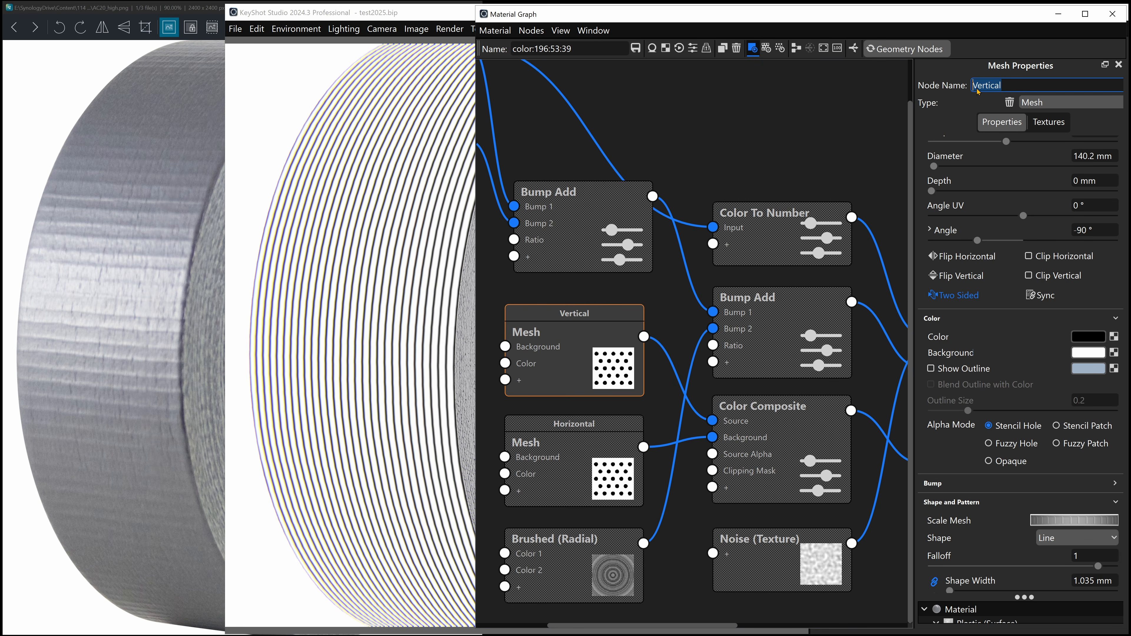
{"action": "key", "text": "Return"}
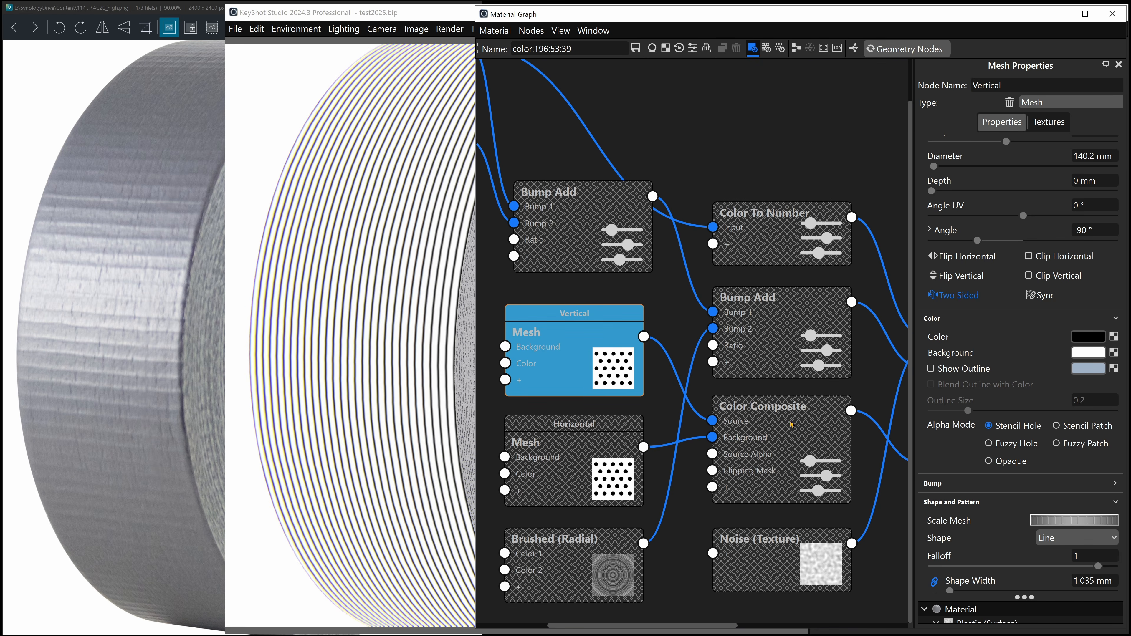
{"action": "key", "text": "c"}
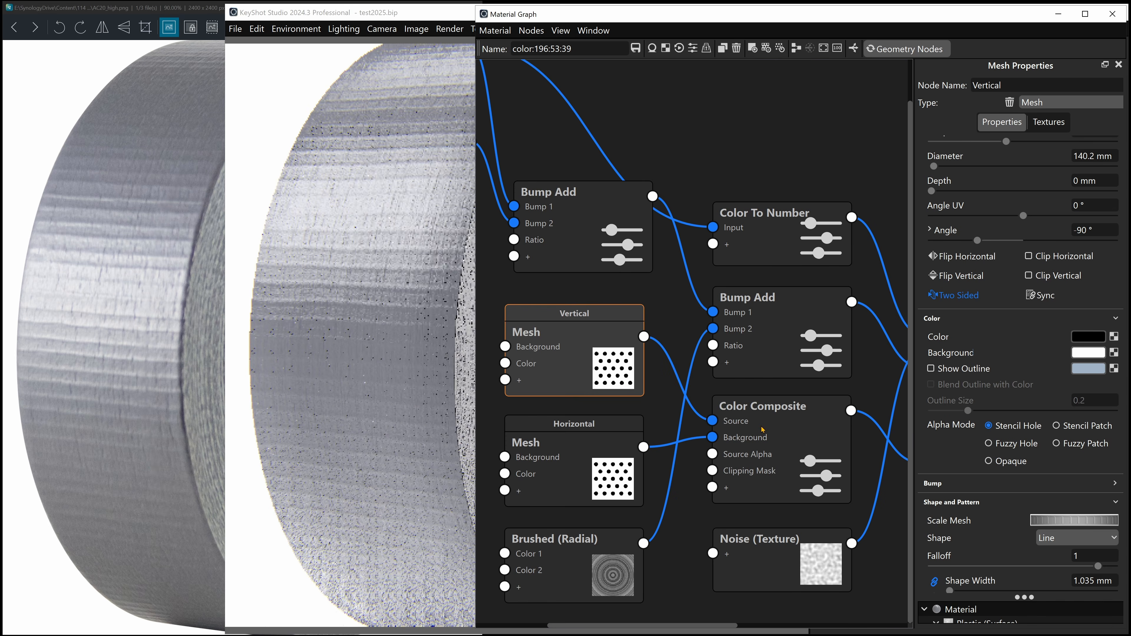
- Look up the Color Composite node among the utility nodes available in the material graph
{"action": "right_click", "coordinate": [735, 108]}
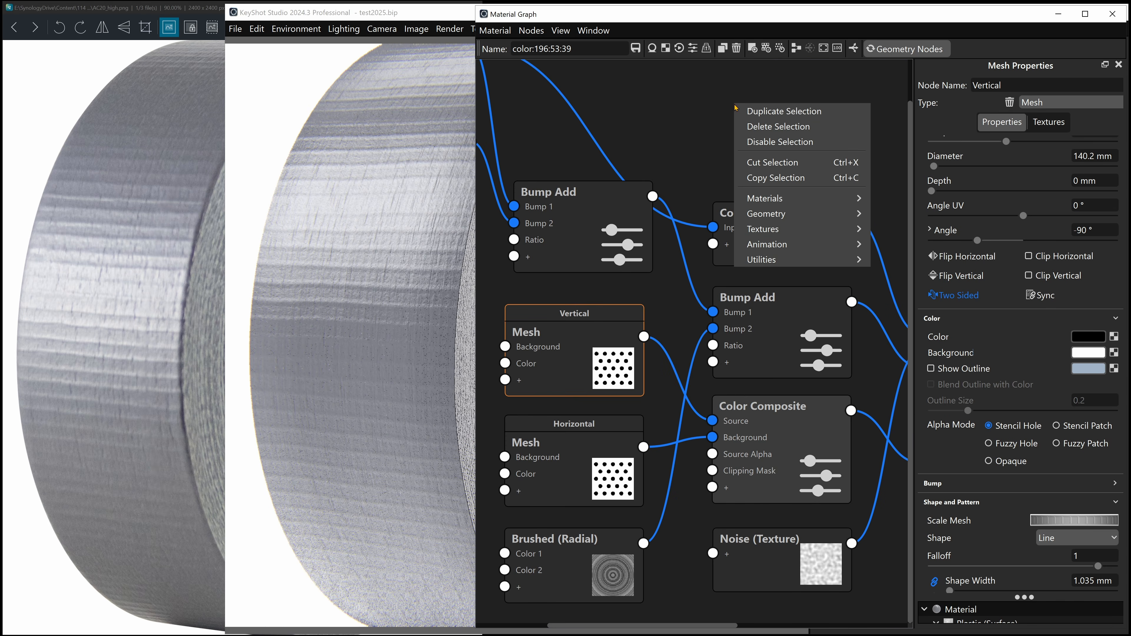
{"action": "mouse_move", "coordinate": [777, 263]}
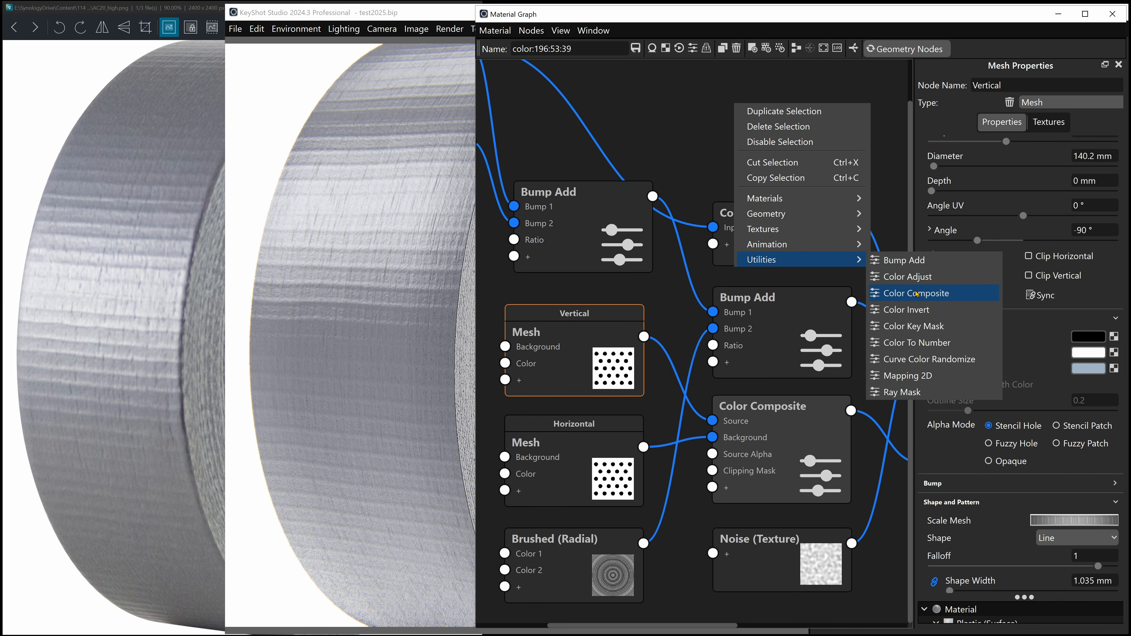
{"action": "left_click", "coordinate": [697, 165]}
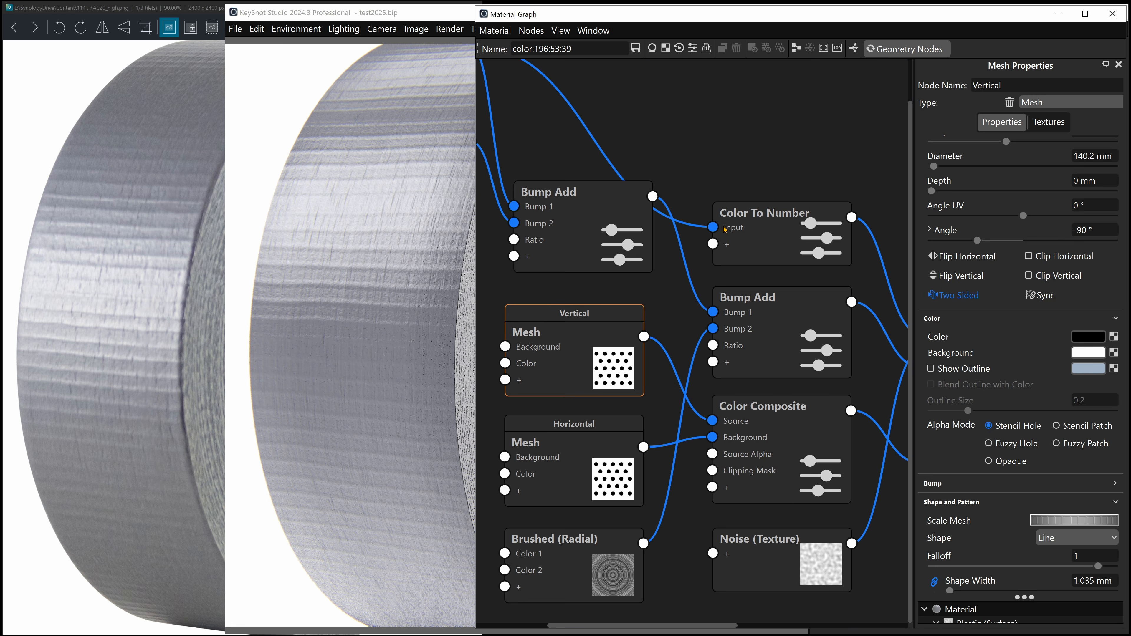
- Preview the Color Composite node's output alone on the roll
{"action": "left_click_drag", "start_coordinate": [779, 443], "coordinate": [776, 444]}
{"action": "left_click", "coordinate": [778, 441]}
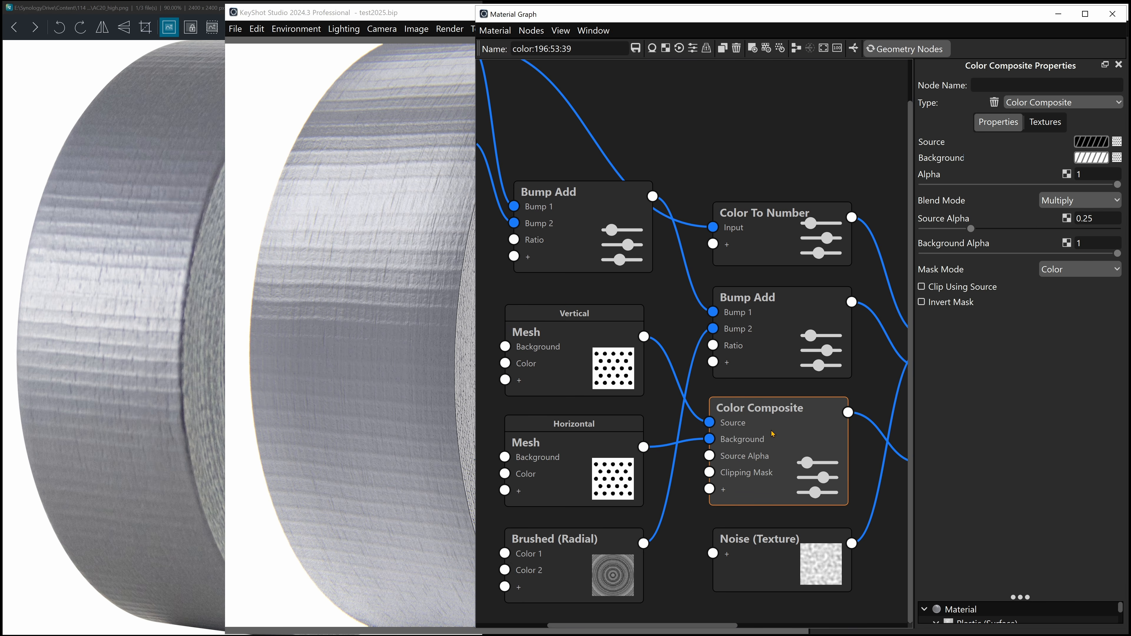
{"action": "key", "text": "c"}
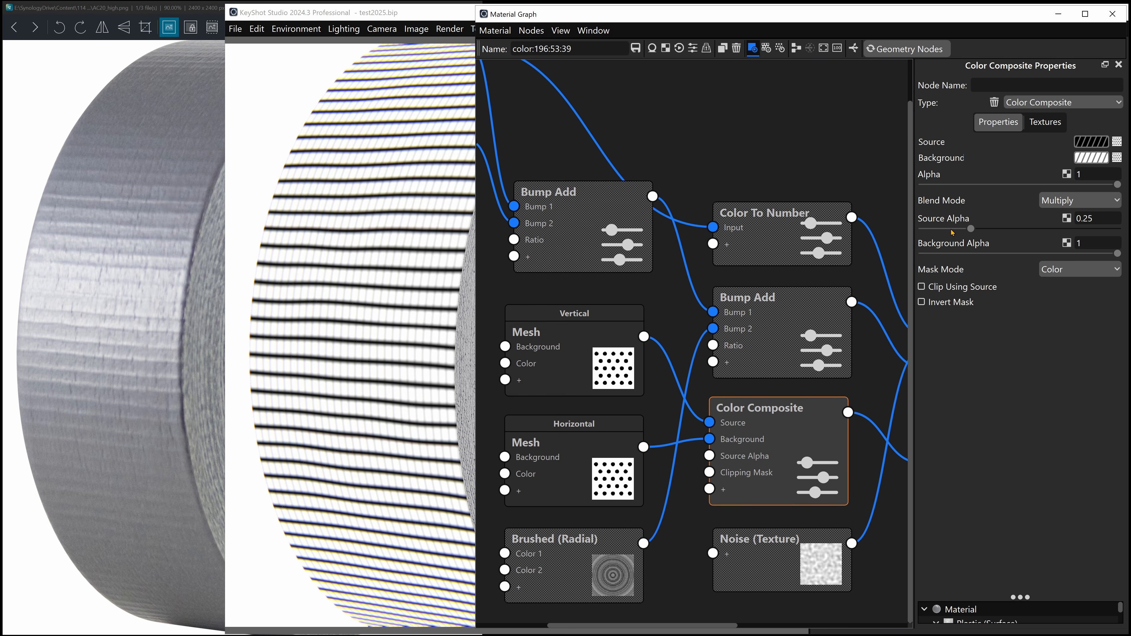
- Try a Source Alpha of 1 on the Color Composite and set it back to 0.25
{"action": "left_click_drag", "start_coordinate": [969, 227], "coordinate": [1129, 227]}
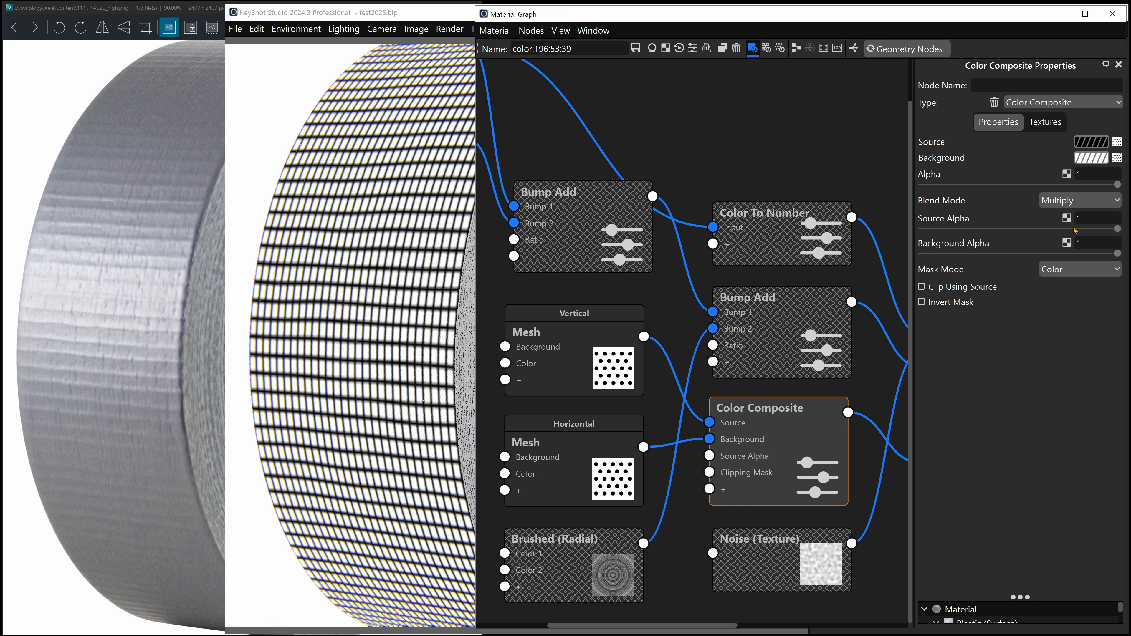
{"action": "left_click_drag", "start_coordinate": [603, 347], "coordinate": [608, 339]}
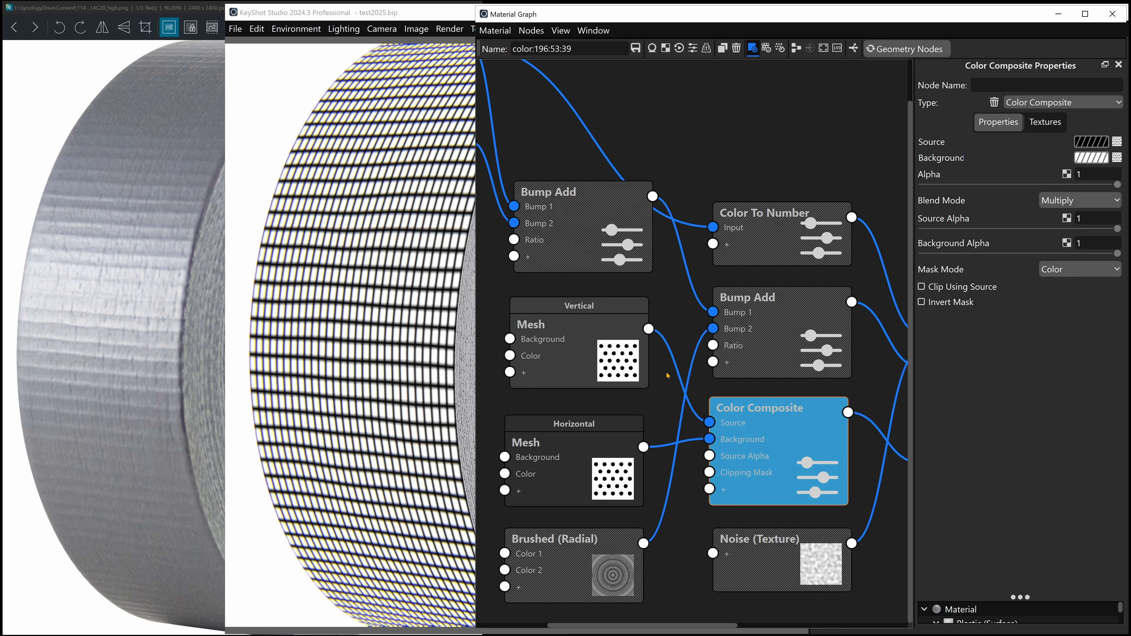
{"action": "left_click", "coordinate": [1090, 220]}
{"action": "type", "text": "0.25"}
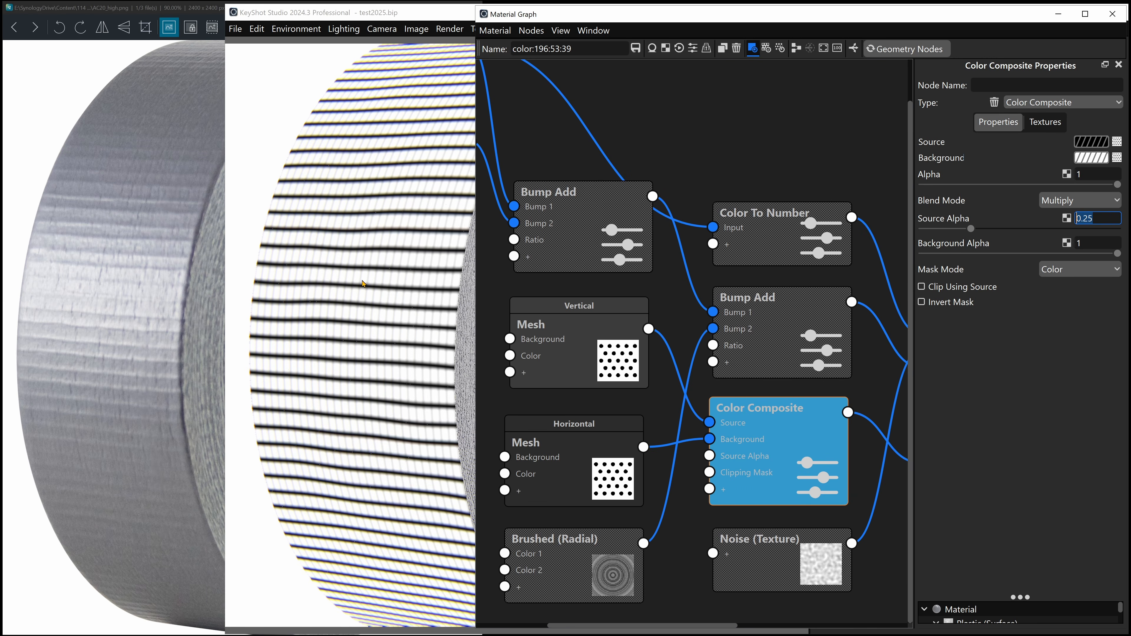
- Compare the composited lines with the reference photo up close and examine the Displace node's settings
{"action": "scroll", "coordinate": [133, 500], "scroll_direction": "up", "scroll_amount": 3}
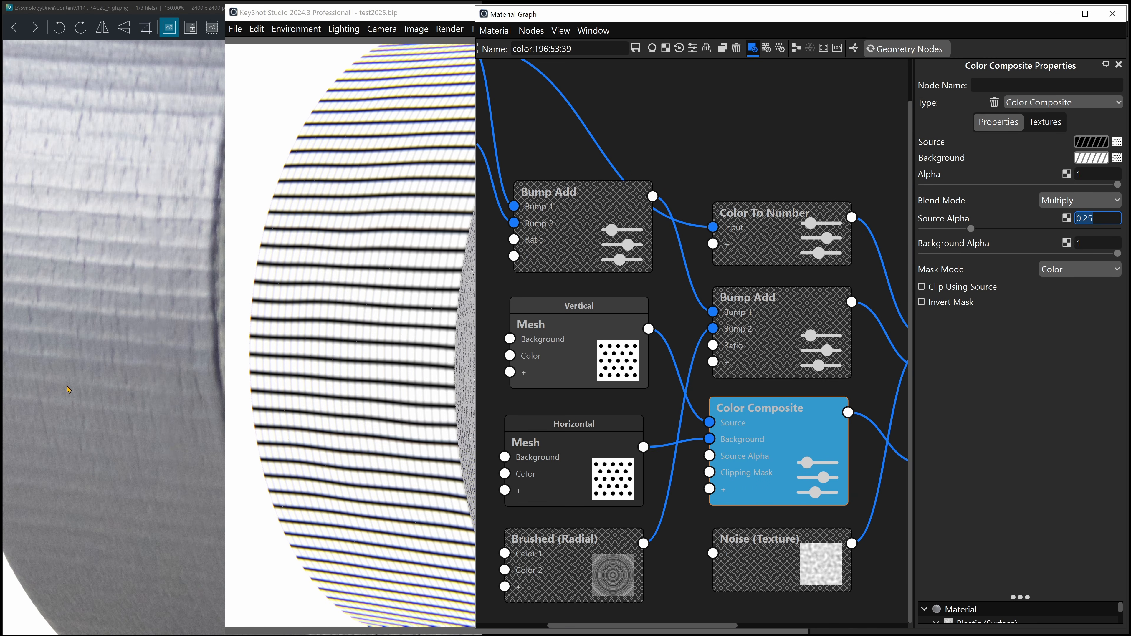
{"action": "scroll", "coordinate": [122, 364], "scroll_direction": "down", "scroll_amount": 1}
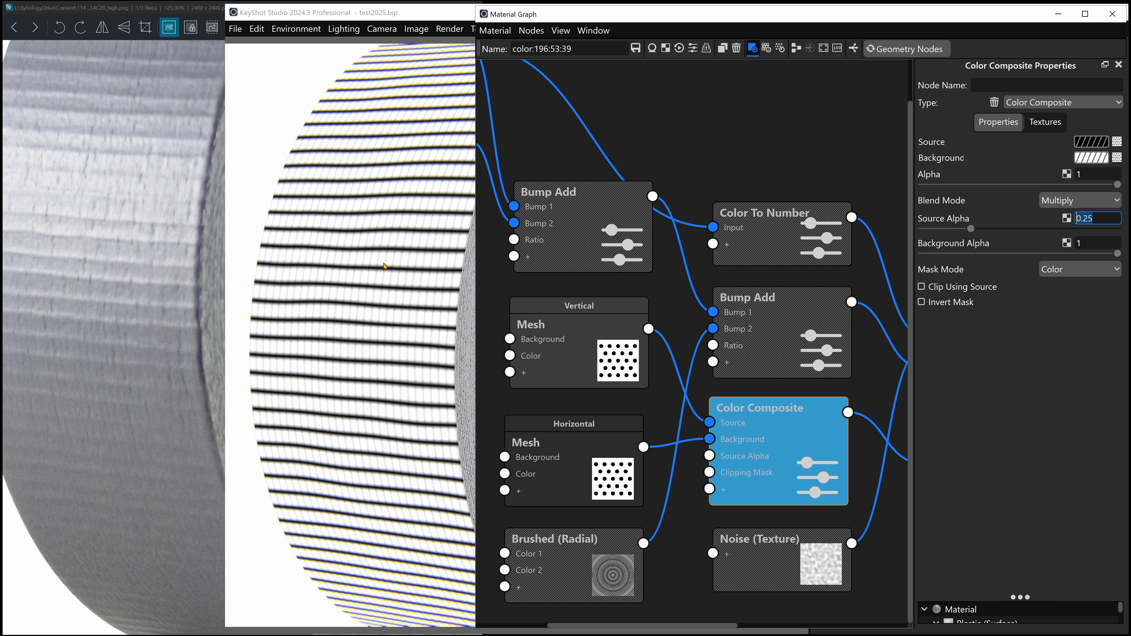
{"action": "left_click", "coordinate": [765, 102]}
{"action": "middle_click_drag", "start_coordinate": [872, 447], "coordinate": [619, 437]}
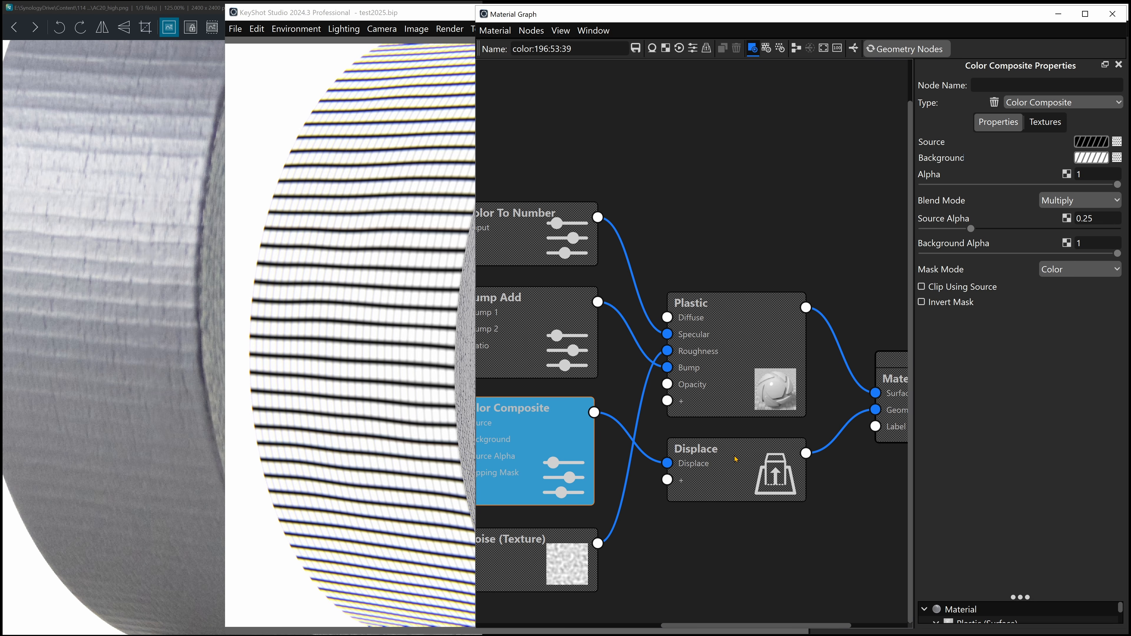
{"action": "left_click", "coordinate": [713, 476]}
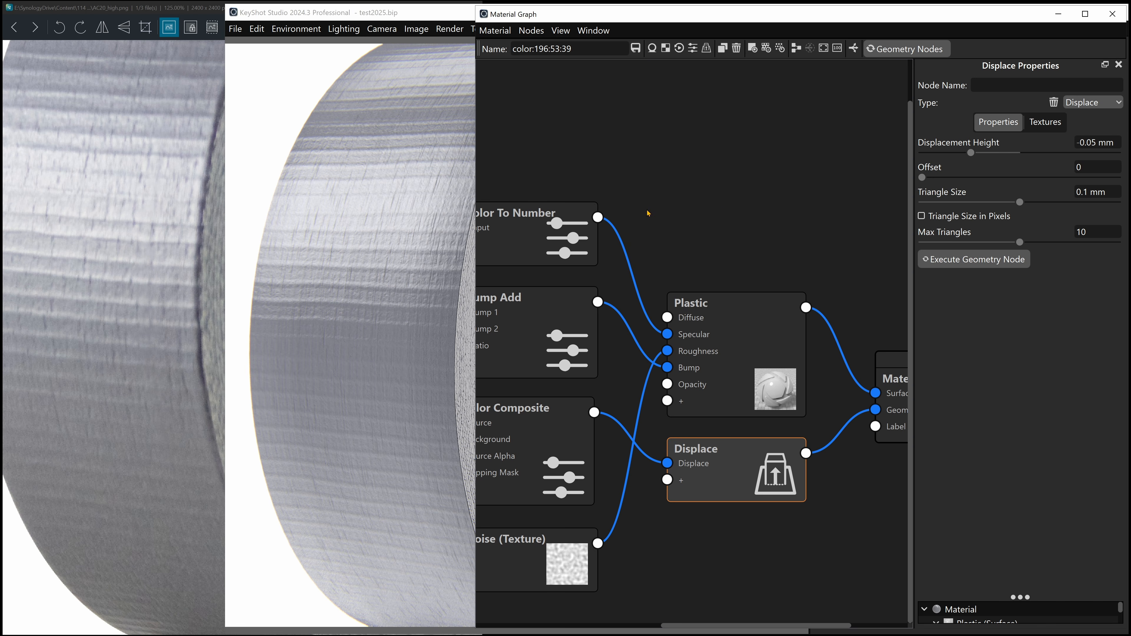
- Try disabling the connection from the first Bump Add to the second Bump Add, and enable it again
{"action": "middle_click_drag", "start_coordinate": [686, 180], "coordinate": [896, 170]}
{"action": "mouse_move", "coordinate": [709, 153]}
{"action": "middle_mouse_down"}
{"action": "mouse_move", "coordinate": [855, 150]}
{"action": "mouse_move", "coordinate": [819, 149]}
{"action": "middle_mouse_up"}
{"action": "left_click_drag", "start_coordinate": [651, 222], "coordinate": [639, 213]}
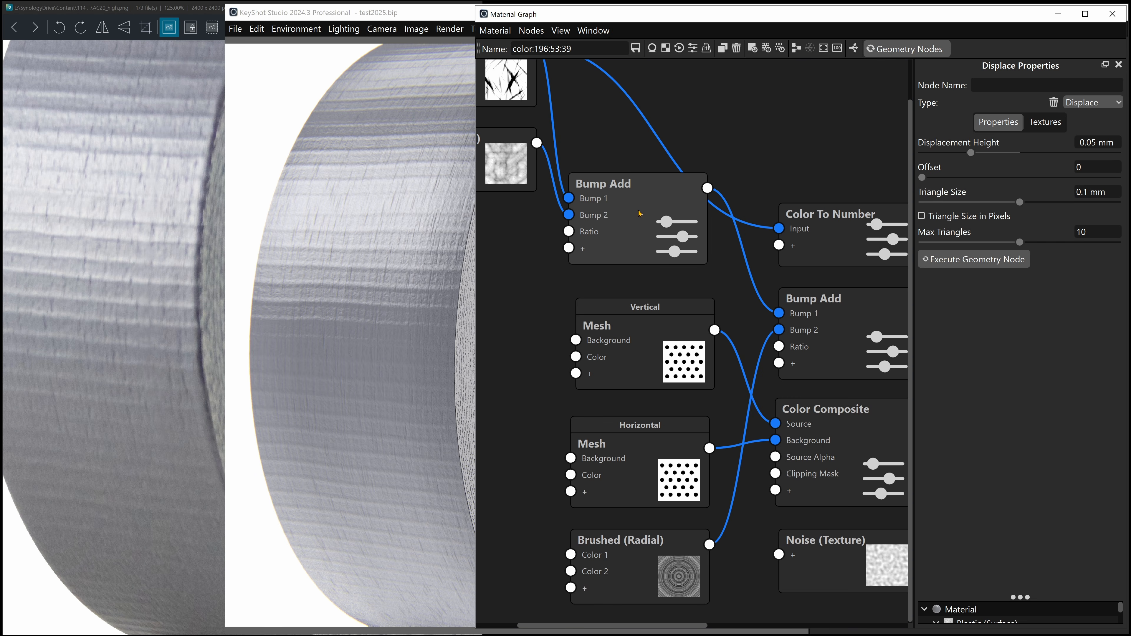
{"action": "left_click", "coordinate": [746, 260]}
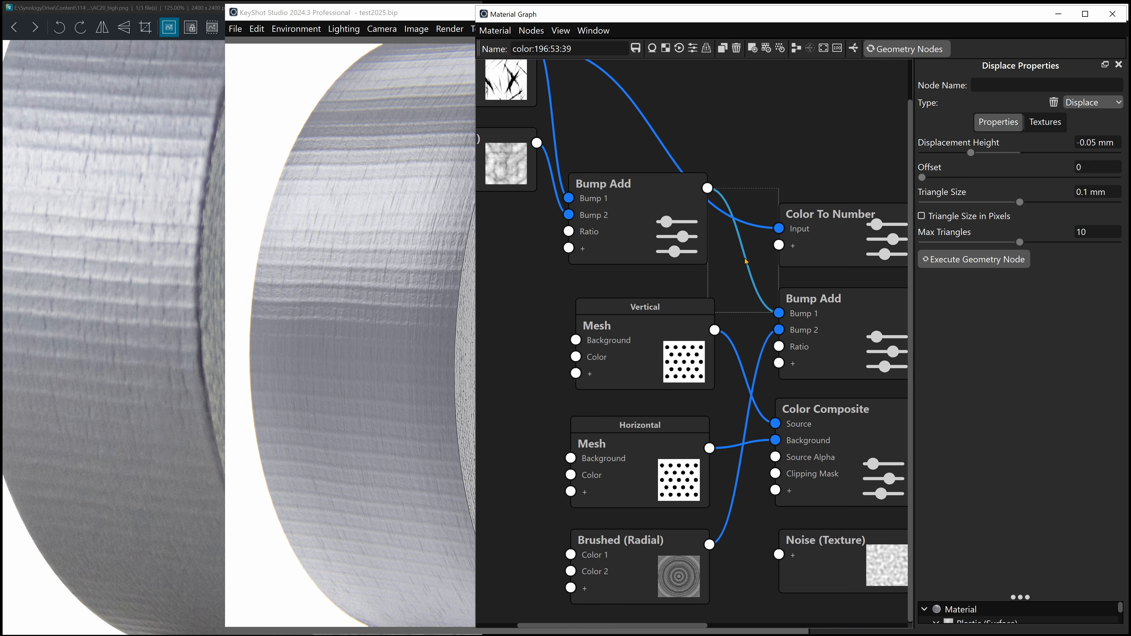
{"action": "right_click", "coordinate": [746, 260]}
{"action": "left_click", "coordinate": [764, 281]}
{"action": "right_click", "coordinate": [749, 272]}
{"action": "left_click", "coordinate": [768, 296]}
{"action": "left_click_drag", "start_coordinate": [801, 250], "coordinate": [787, 228]}
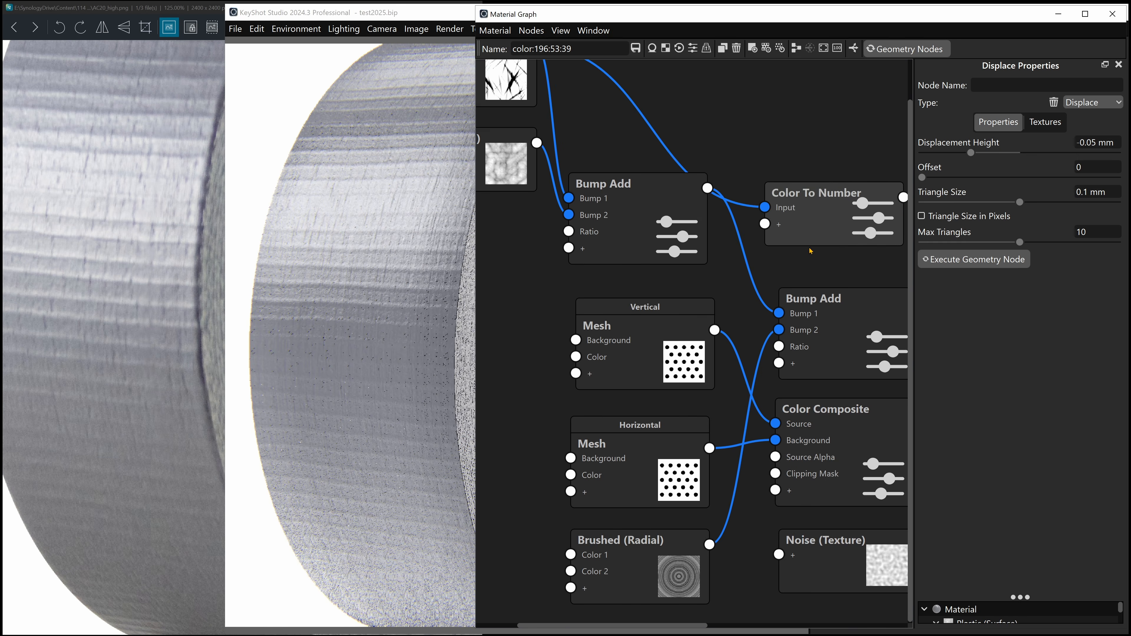
- Disable the second Bump Add's connection to the Plastic's Bump input, compare the roll with the reference photo, and re-enable the connection
{"action": "middle_click_drag", "start_coordinate": [810, 251], "coordinate": [588, 260]}
{"action": "left_click", "coordinate": [724, 339]}
{"action": "right_click", "coordinate": [725, 340]}
{"action": "left_click", "coordinate": [744, 361]}
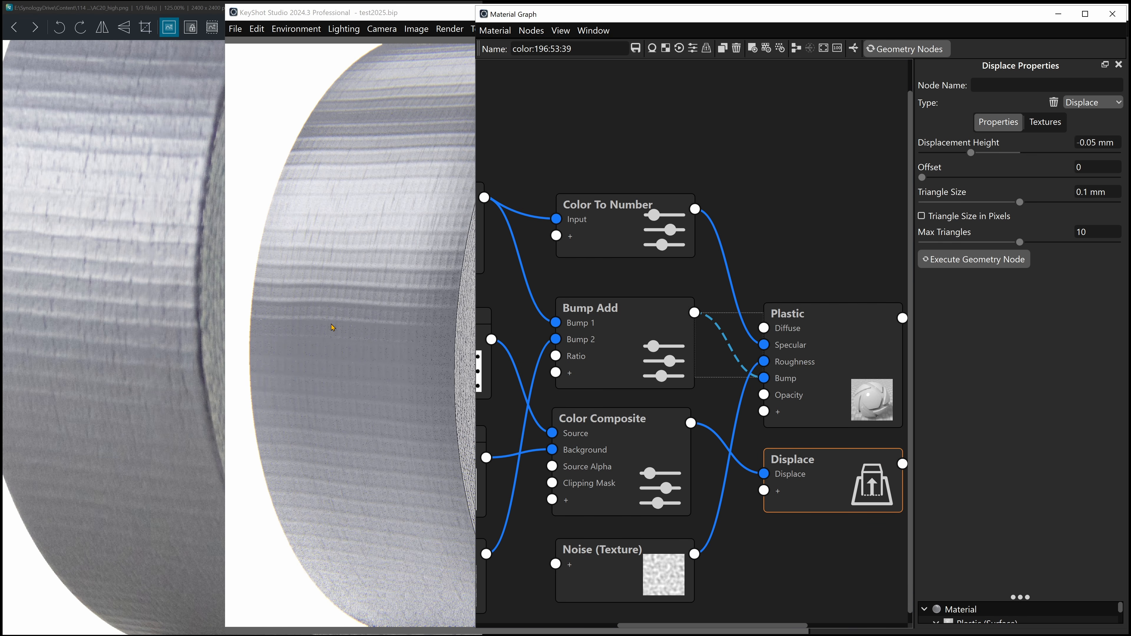
{"action": "scroll", "coordinate": [290, 321], "scroll_direction": "down", "scroll_amount": 3}
{"action": "scroll", "coordinate": [153, 326], "scroll_direction": "up", "scroll_amount": 2}
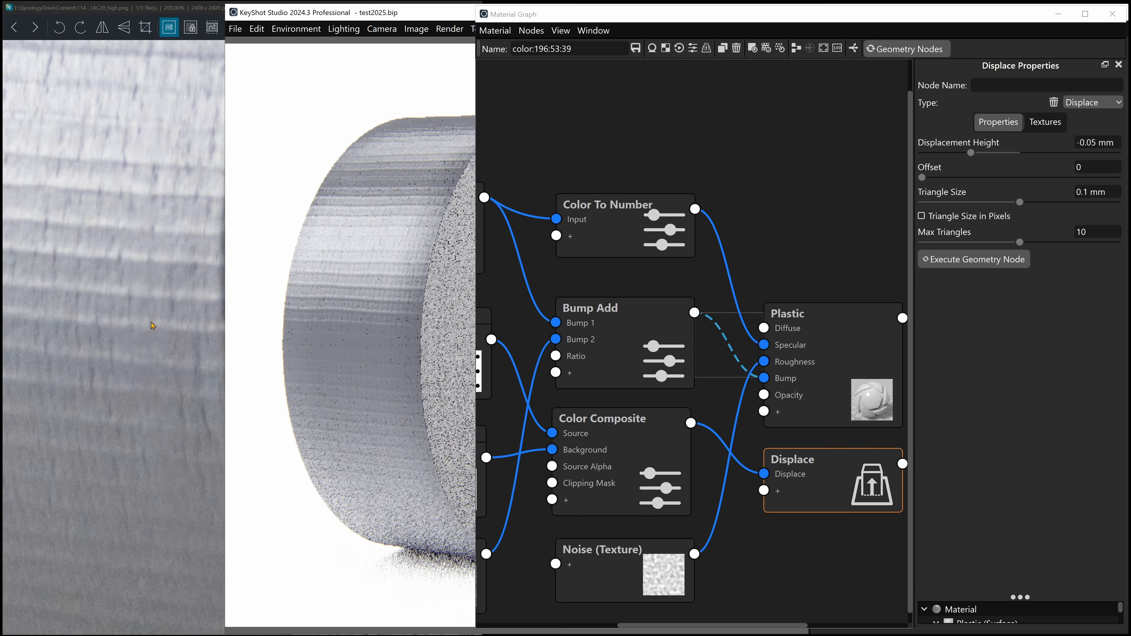
{"action": "scroll", "coordinate": [153, 326], "scroll_direction": "down", "scroll_amount": 3}
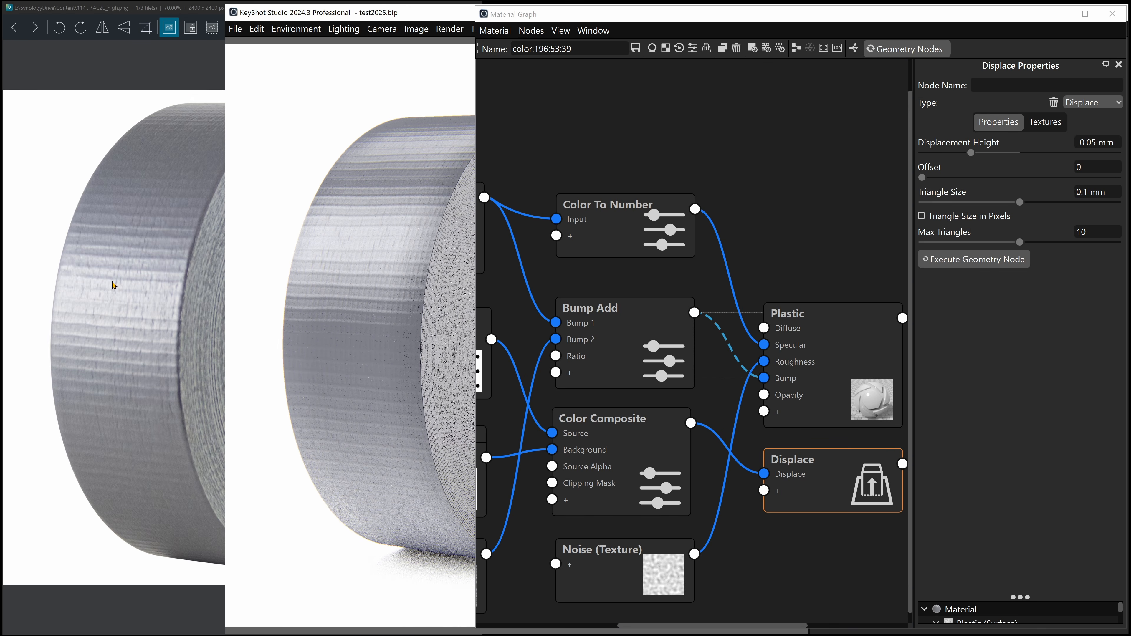
{"action": "right_click", "coordinate": [718, 332]}
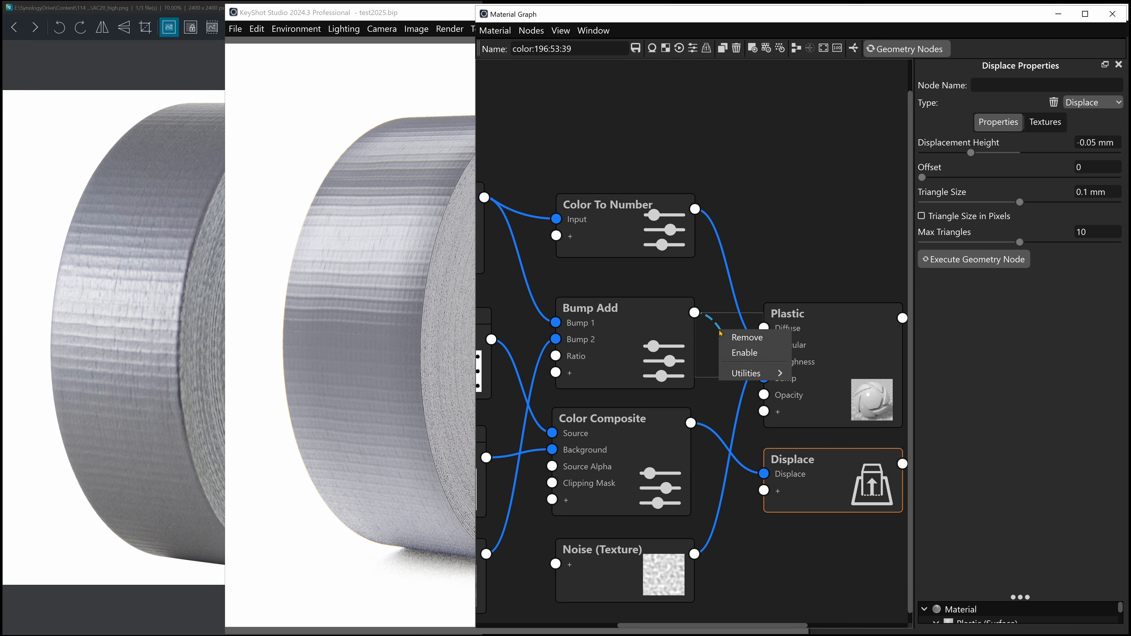
{"action": "left_click", "coordinate": [744, 353]}
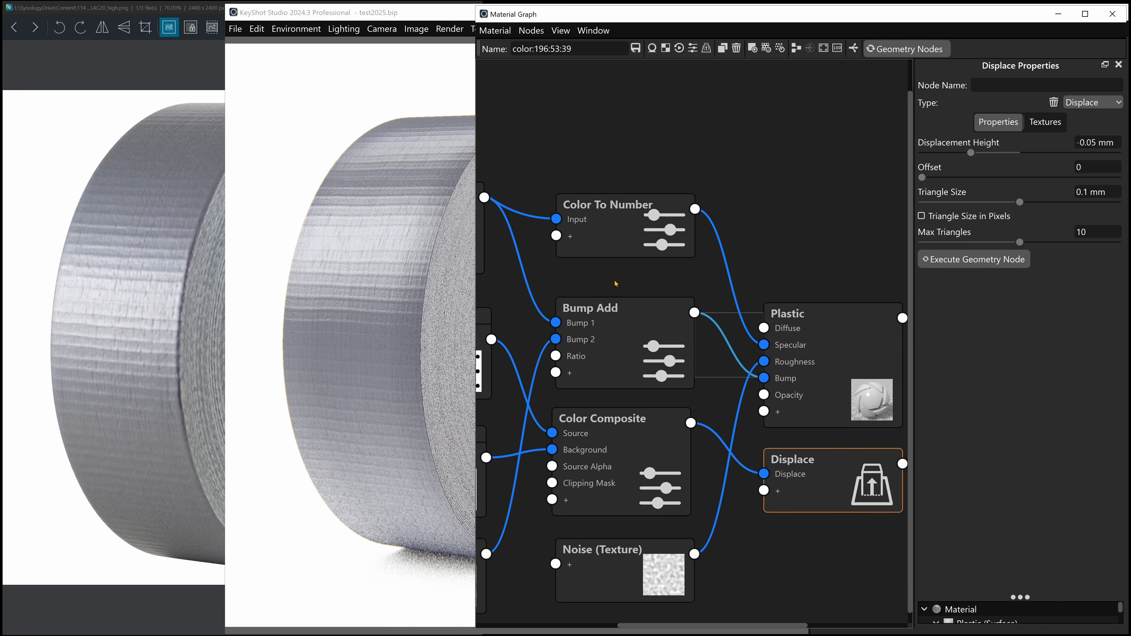
- Preview the Brushed (Radial) texture alone on the roll and examine its fine lines up close
{"action": "mouse_move", "coordinate": [605, 283]}
{"action": "middle_mouse_down"}
{"action": "mouse_move", "coordinate": [835, 265]}
{"action": "mouse_move", "coordinate": [816, 252]}
{"action": "middle_mouse_up"}
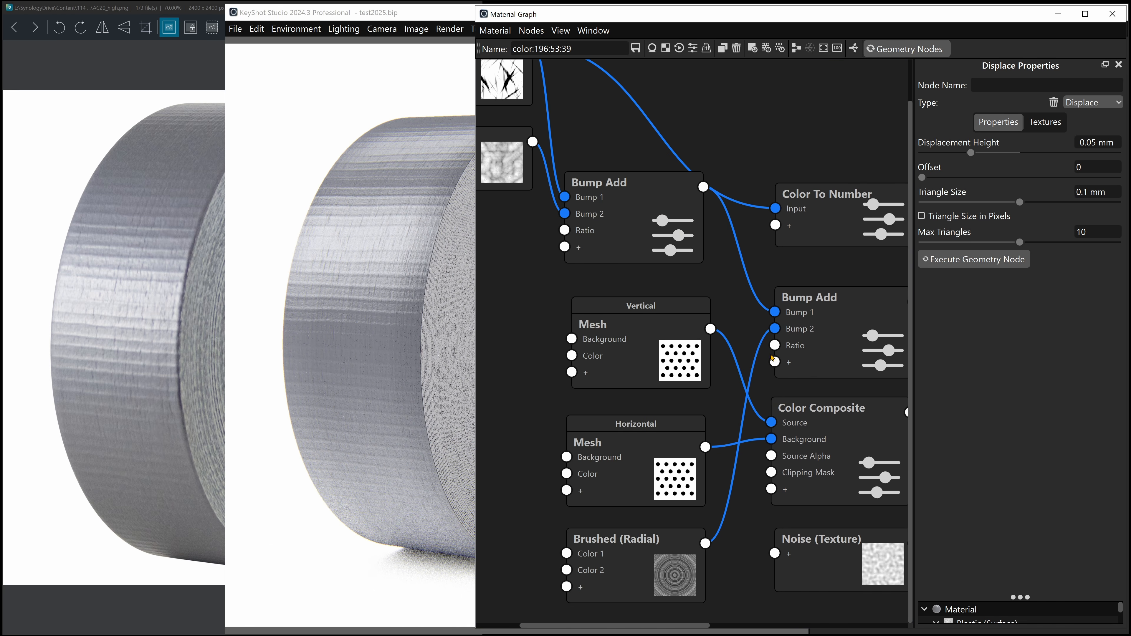
{"action": "left_click", "coordinate": [630, 558]}
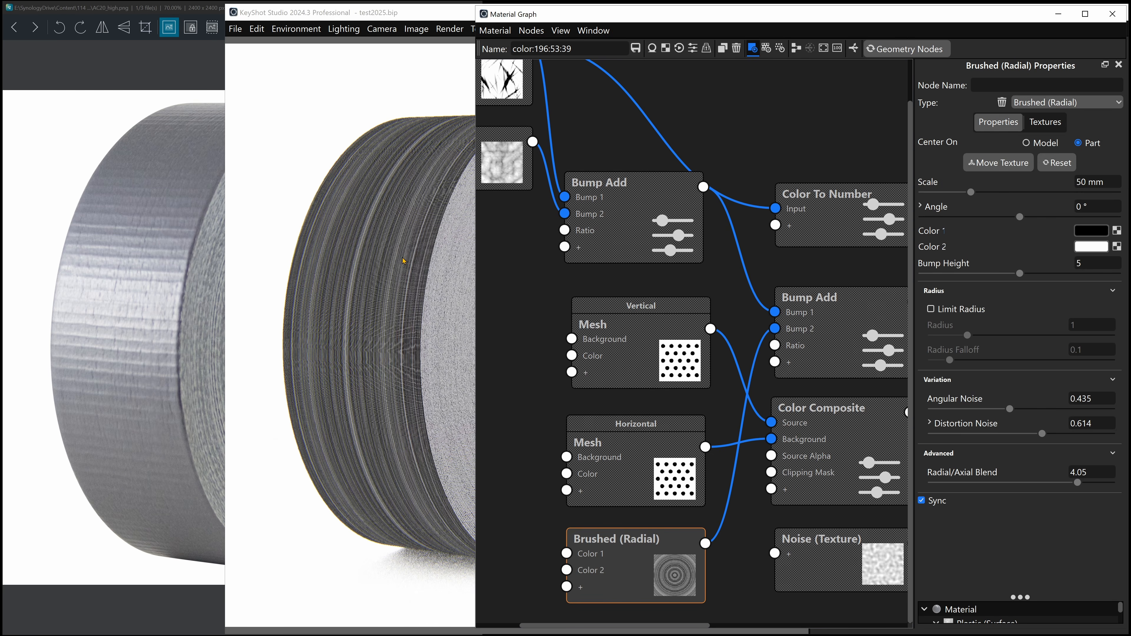
{"action": "scroll", "coordinate": [404, 260], "scroll_direction": "up", "scroll_amount": 3}
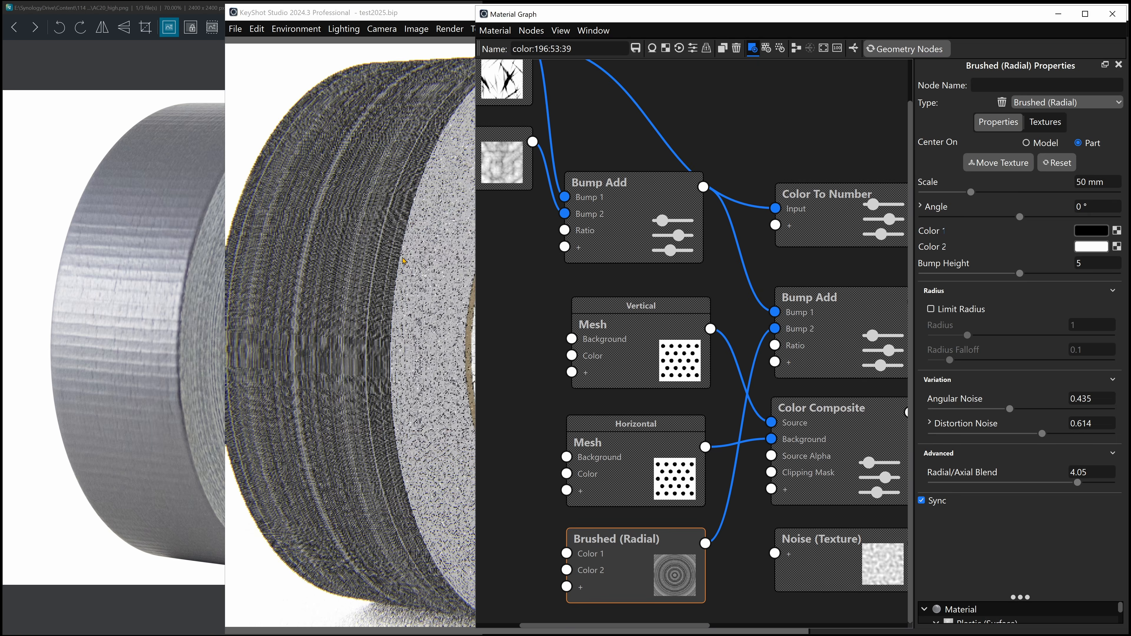
{"action": "scroll", "coordinate": [404, 261], "scroll_direction": "up", "scroll_amount": 5}
{"action": "mouse_move", "coordinate": [289, 250]}
{"action": "middle_mouse_down"}
{"action": "mouse_move", "coordinate": [426, 301]}
{"action": "mouse_move", "coordinate": [397, 312]}
{"action": "middle_mouse_up"}
{"action": "scroll", "coordinate": [427, 301], "scroll_direction": "up", "scroll_amount": 2}
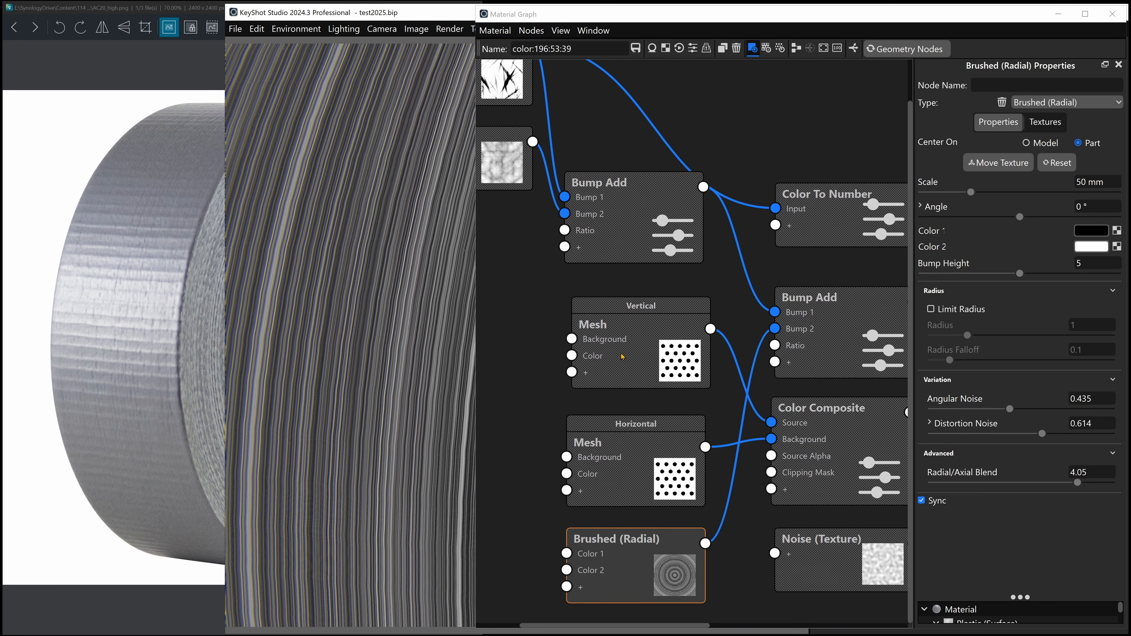
- Preview the Noise (Fractal) texture alone on the roll, turn off its preview and examine the resulting surface up close
{"action": "middle_click_drag", "start_coordinate": [544, 374], "coordinate": [637, 411]}
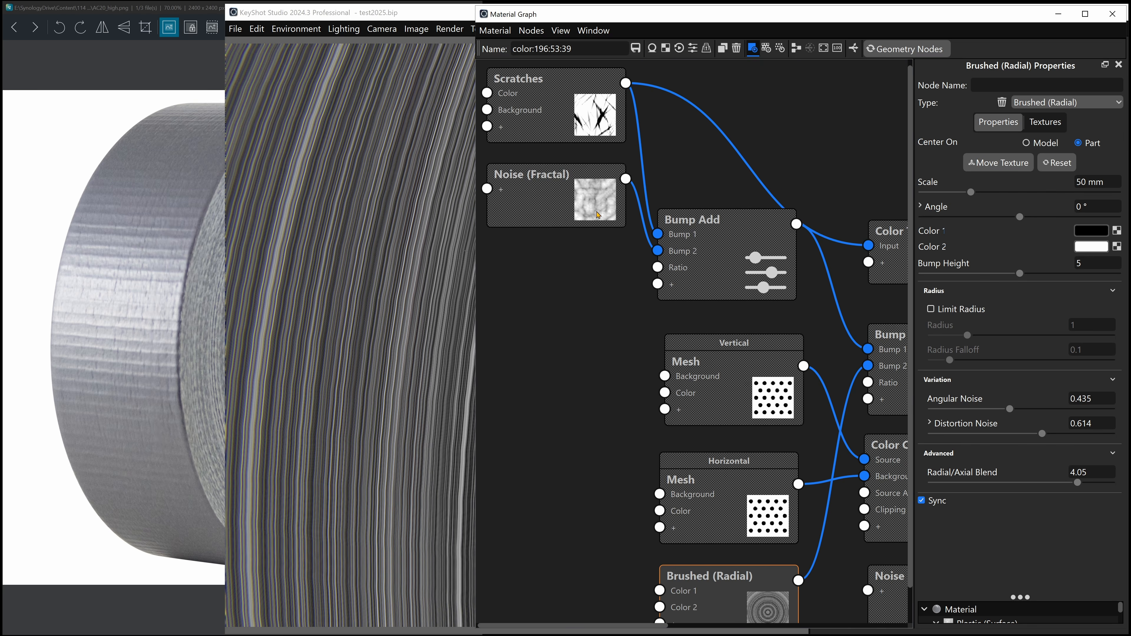
{"action": "left_click", "coordinate": [552, 206]}
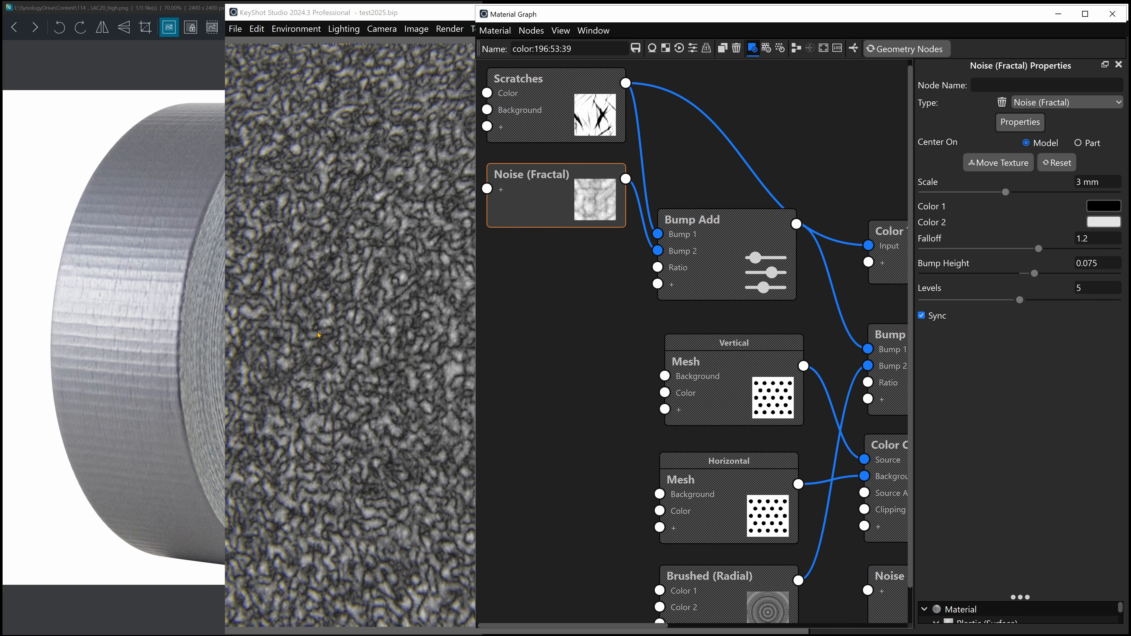
{"action": "scroll", "coordinate": [317, 332], "scroll_direction": "down", "scroll_amount": 6}
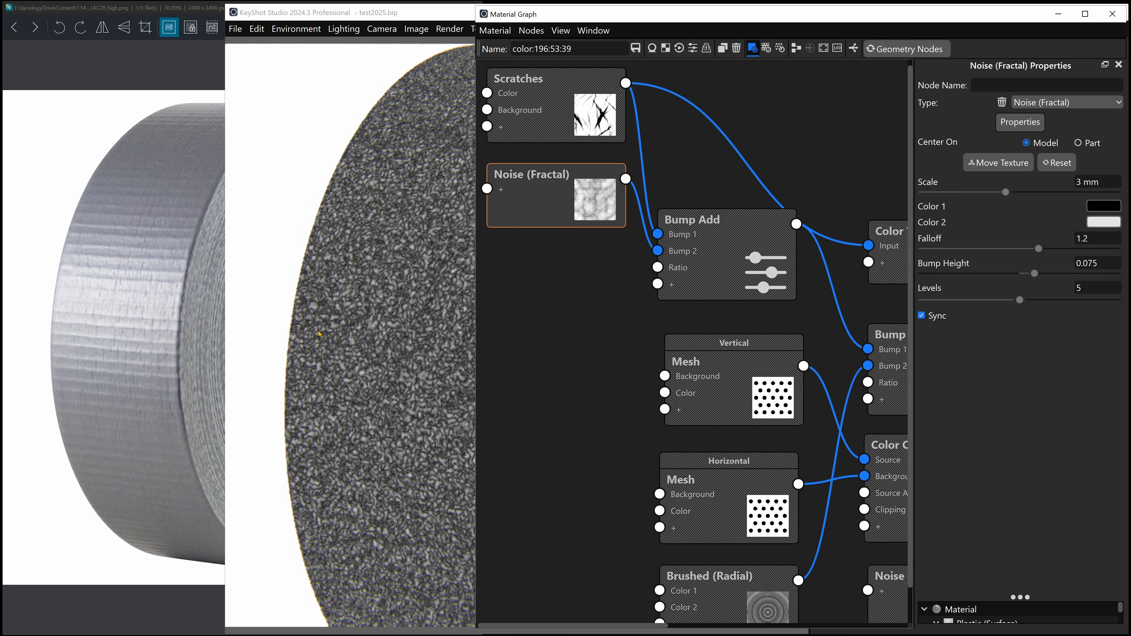
{"action": "scroll", "coordinate": [318, 331], "scroll_direction": "up", "scroll_amount": 1}
{"action": "key", "text": "c"}
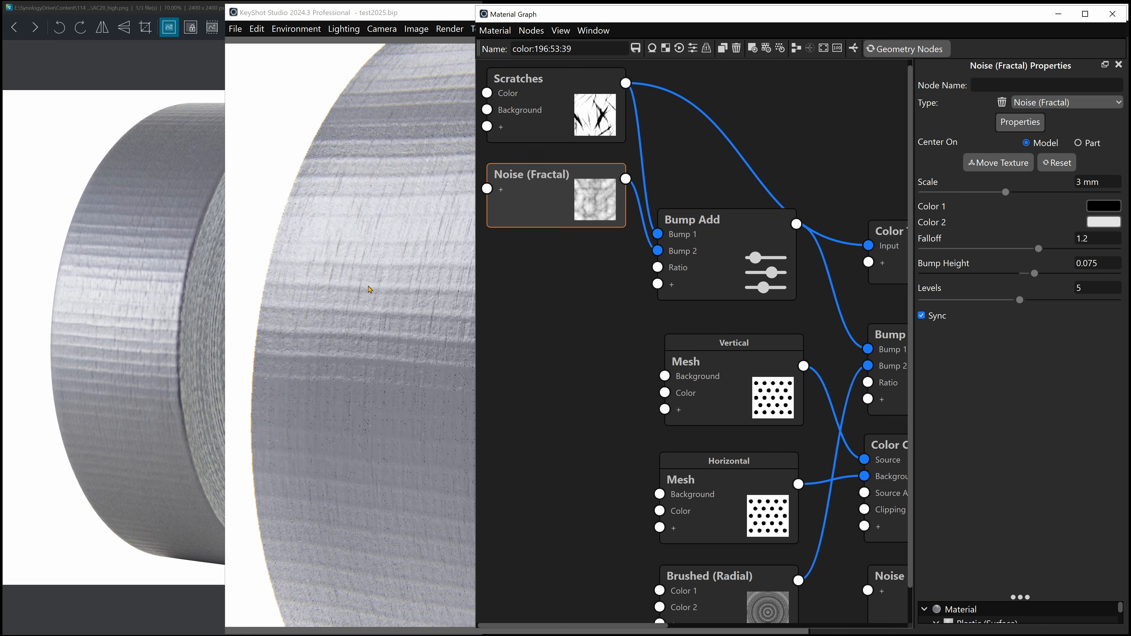
{"action": "scroll", "coordinate": [362, 267], "scroll_direction": "up", "scroll_amount": 2}
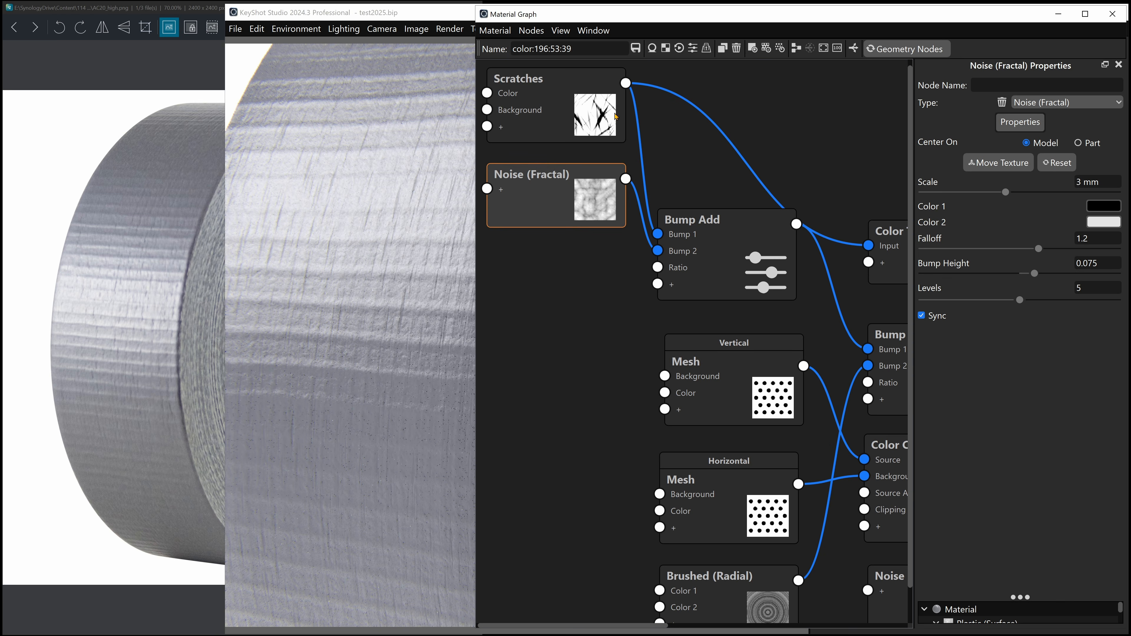
- Preview the Scratches texture alone across the whole roll and turn off its preview
{"action": "double_click", "coordinate": [584, 96]}
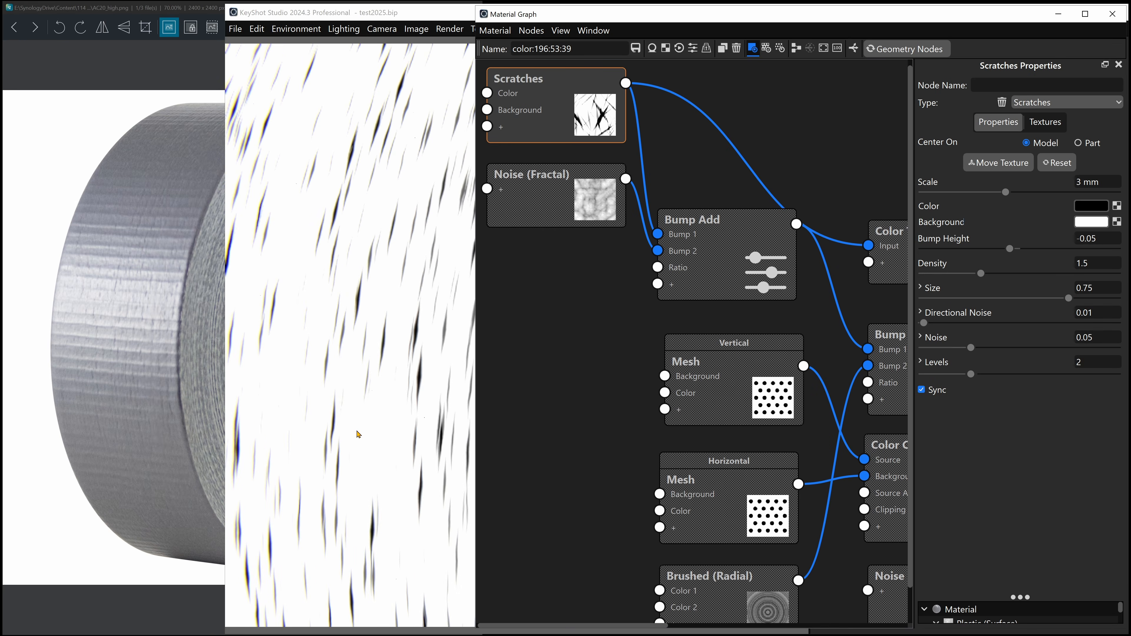
{"action": "scroll", "coordinate": [359, 434], "scroll_direction": "down", "scroll_amount": 10}
{"action": "left_click", "coordinate": [299, 425]}
{"action": "left_click_drag", "start_coordinate": [298, 425], "coordinate": [408, 290]}
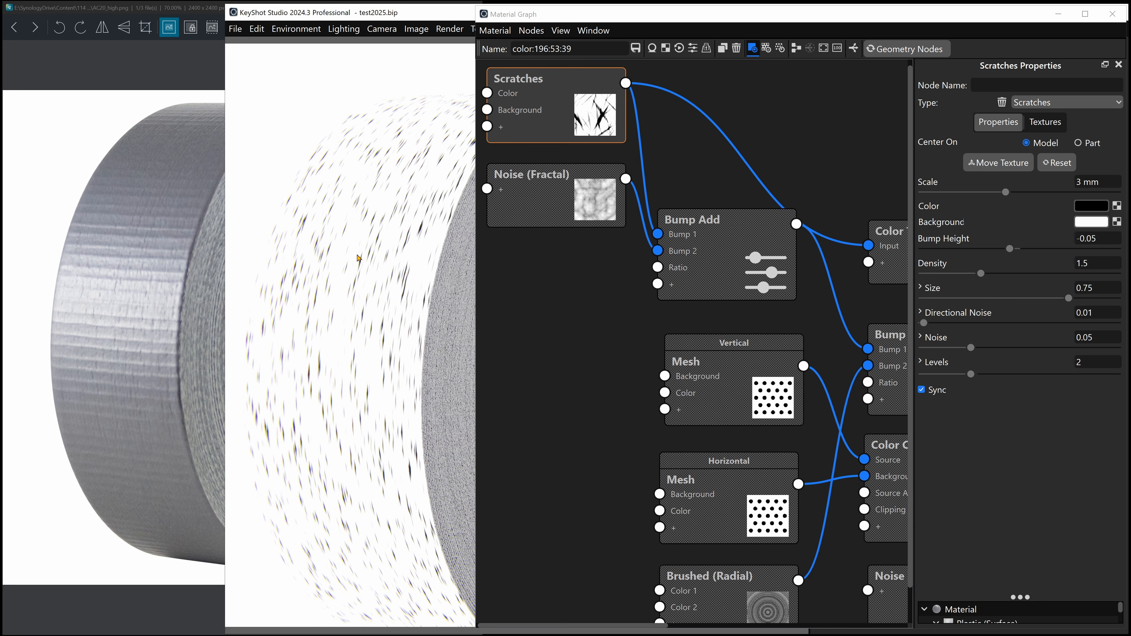
{"action": "double_click", "coordinate": [555, 116]}
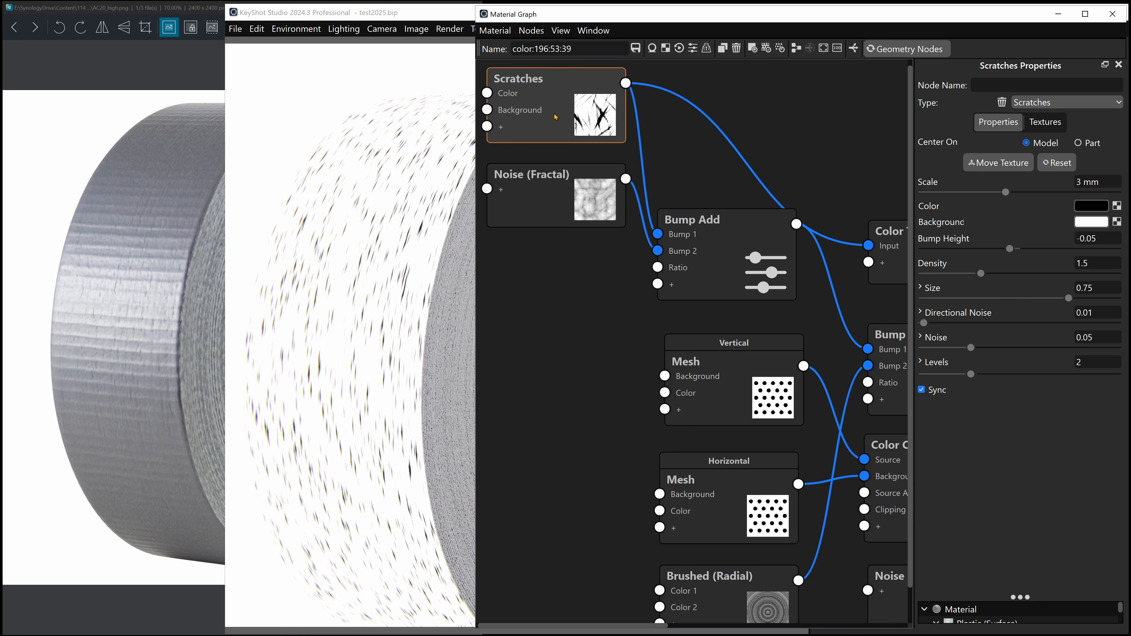
- Slightly reposition the first Bump Add node and the Vertical mesh node in the material graph
{"action": "left_click_drag", "start_coordinate": [725, 241], "coordinate": [729, 239]}
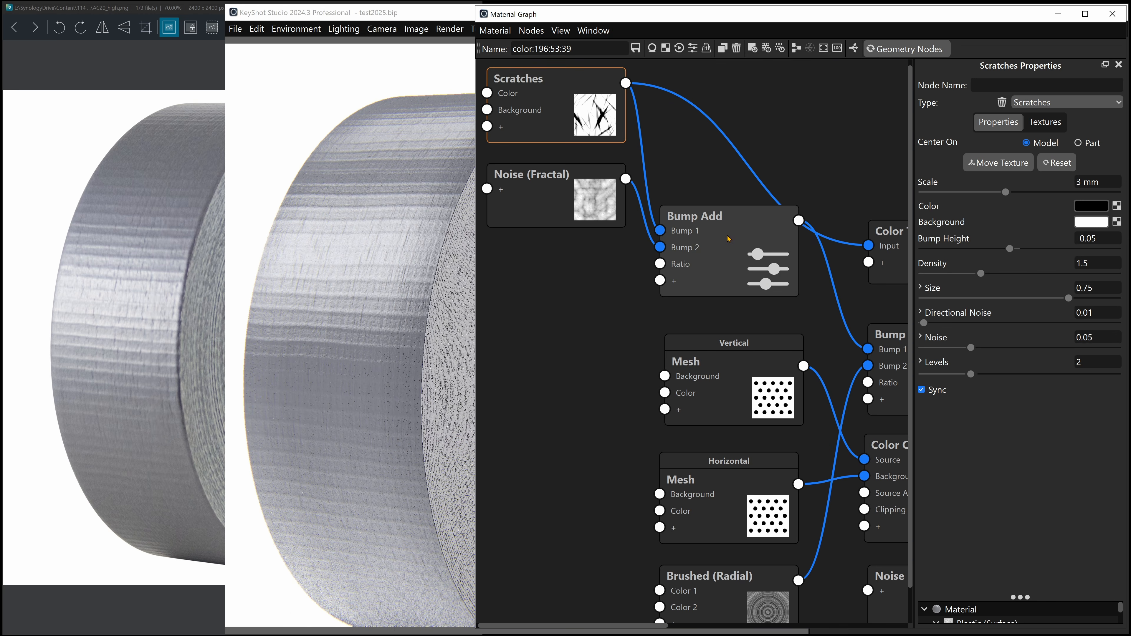
{"action": "mouse_move", "coordinate": [773, 337]}
{"action": "left_mouse_down"}
{"action": "mouse_move", "coordinate": [682, 334]}
{"action": "mouse_move", "coordinate": [762, 342]}
{"action": "left_mouse_up"}
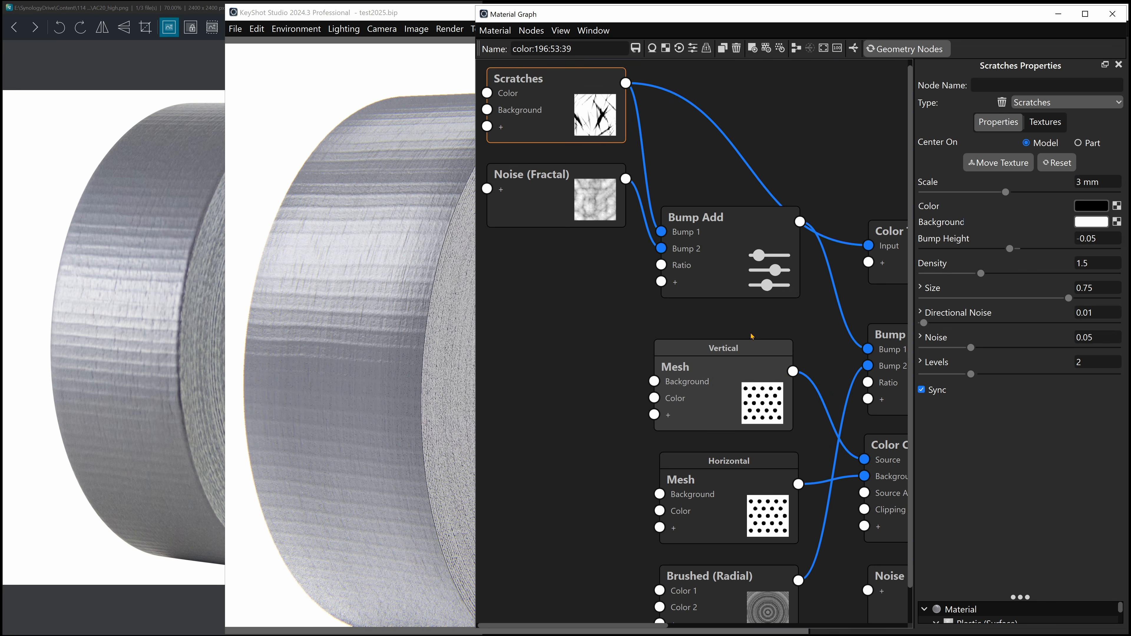
{"action": "middle_click_drag", "start_coordinate": [752, 334], "coordinate": [553, 328]}
{"action": "left_click_drag", "start_coordinate": [577, 237], "coordinate": [579, 259]}
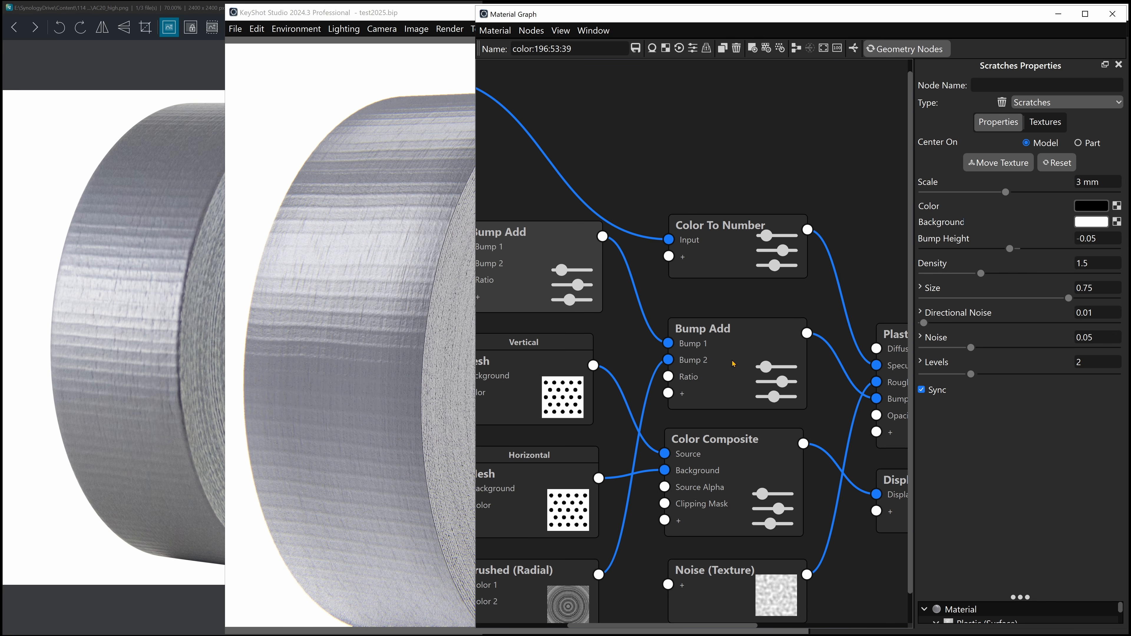
- Shift the Color To Number node aside and review the ratio and weight settings of both Bump Add nodes
{"action": "left_click_drag", "start_coordinate": [719, 226], "coordinate": [776, 229]}
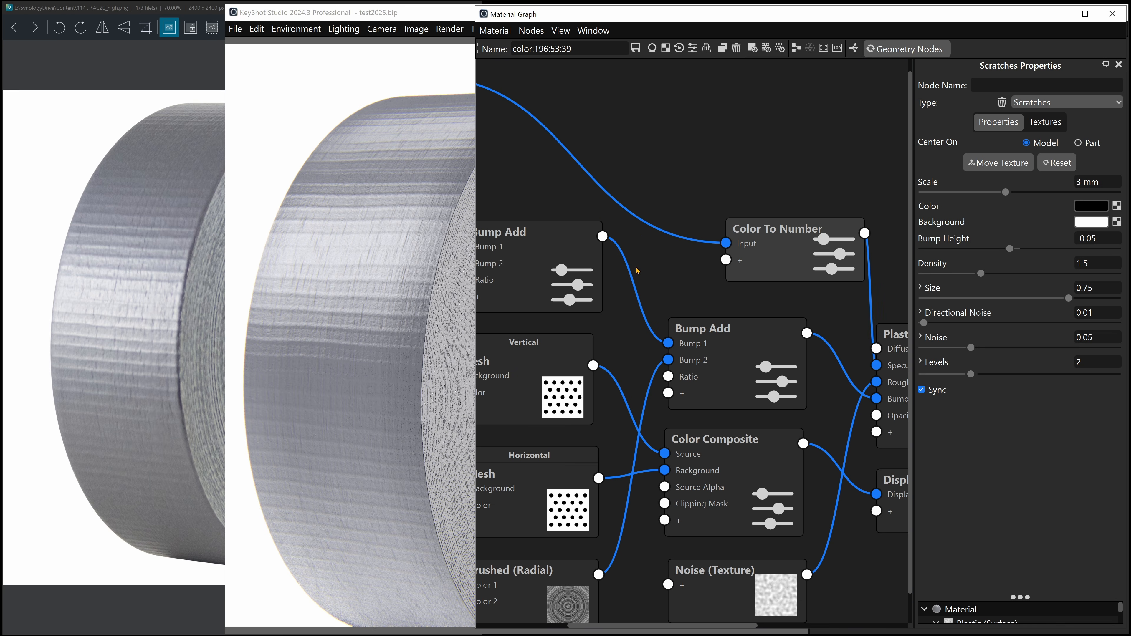
{"action": "left_click", "coordinate": [557, 257]}
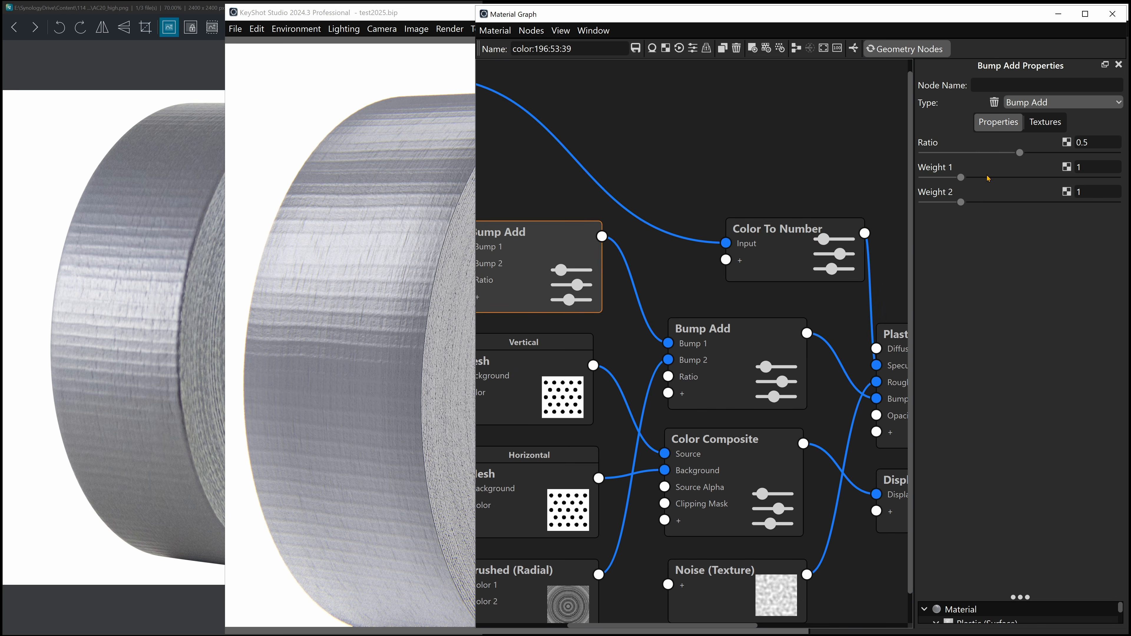
{"action": "left_click", "coordinate": [734, 348]}
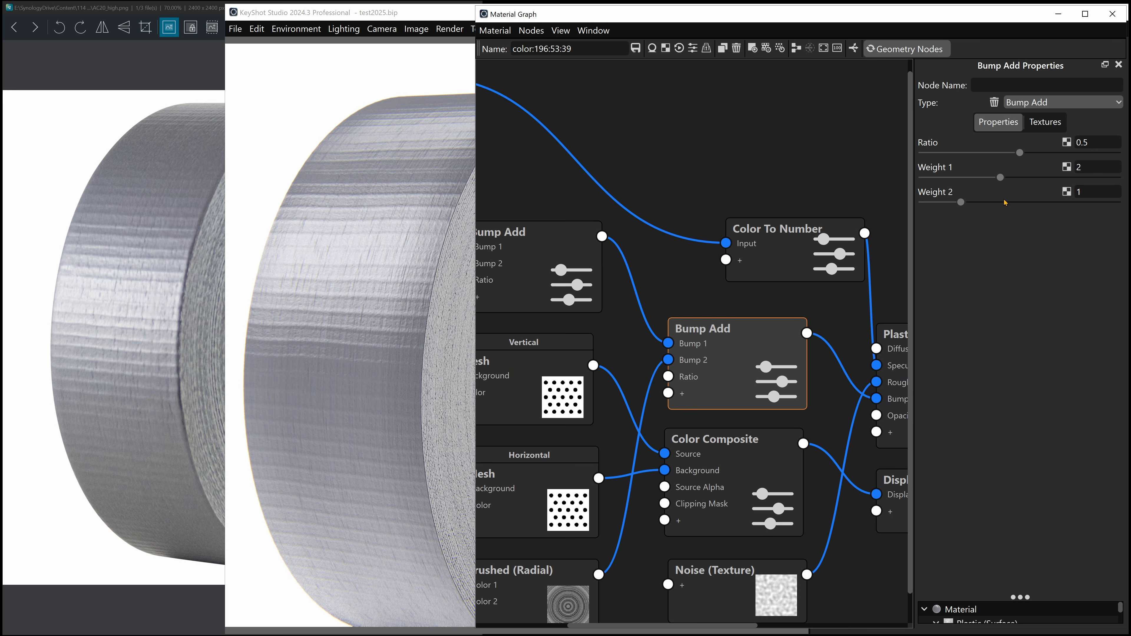
- Move the Color To Number node back above the second Bump Add and trace the Scratches connection through to the Plastic node
{"action": "left_click_drag", "start_coordinate": [795, 243], "coordinate": [738, 252]}
{"action": "left_click_drag", "start_coordinate": [698, 178], "coordinate": [828, 265]}
{"action": "left_click", "coordinate": [520, 124]}
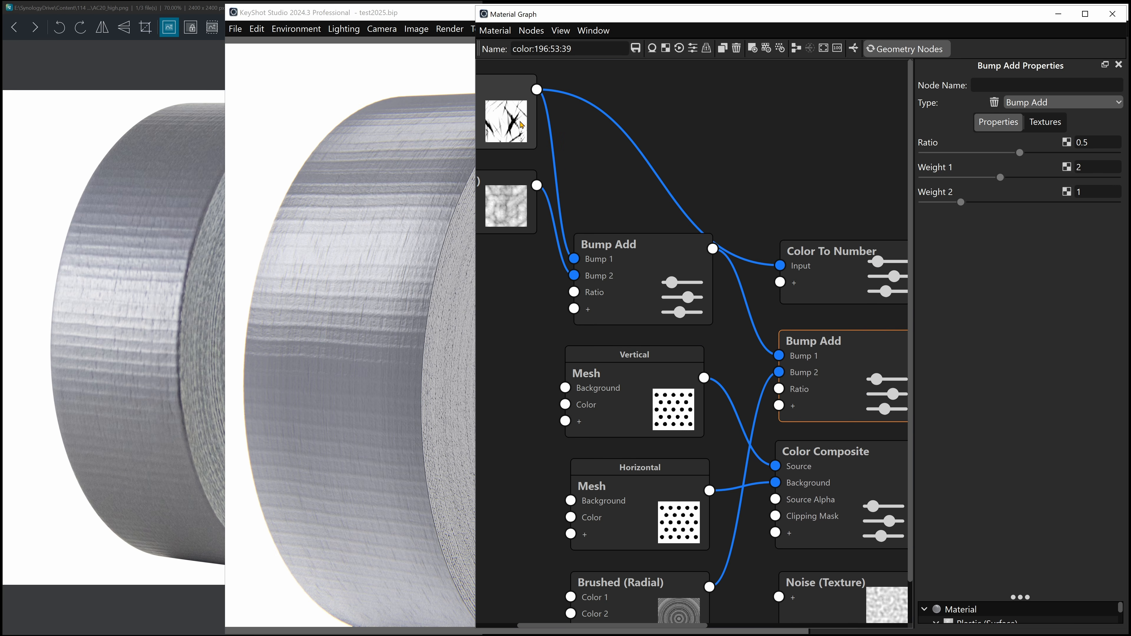
{"action": "left_click", "coordinate": [602, 117]}
{"action": "left_click", "coordinate": [883, 185]}
{"action": "left_click_drag", "start_coordinate": [841, 264], "coordinate": [827, 213]}
{"action": "left_click_drag", "start_coordinate": [839, 154], "coordinate": [563, 148]}
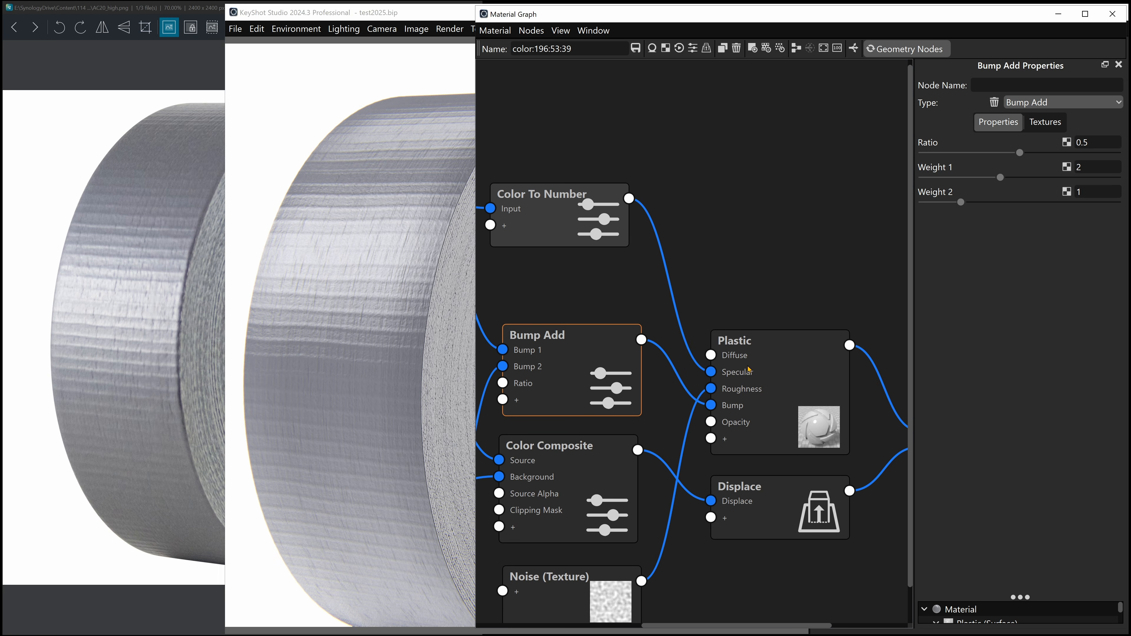
- Preview the Color To Number output alone on the roll, turn off the preview and align the node above Bump Add
{"action": "left_click", "coordinate": [560, 211]}
{"action": "key", "text": "p"}
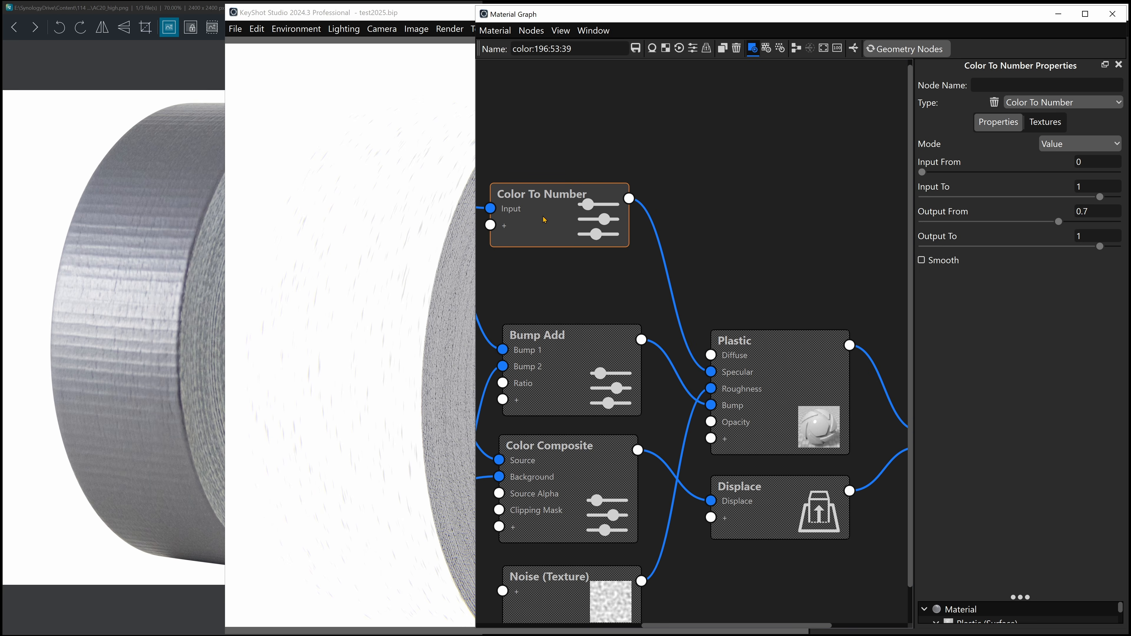
{"action": "left_click_drag", "start_coordinate": [544, 226], "coordinate": [558, 280]}
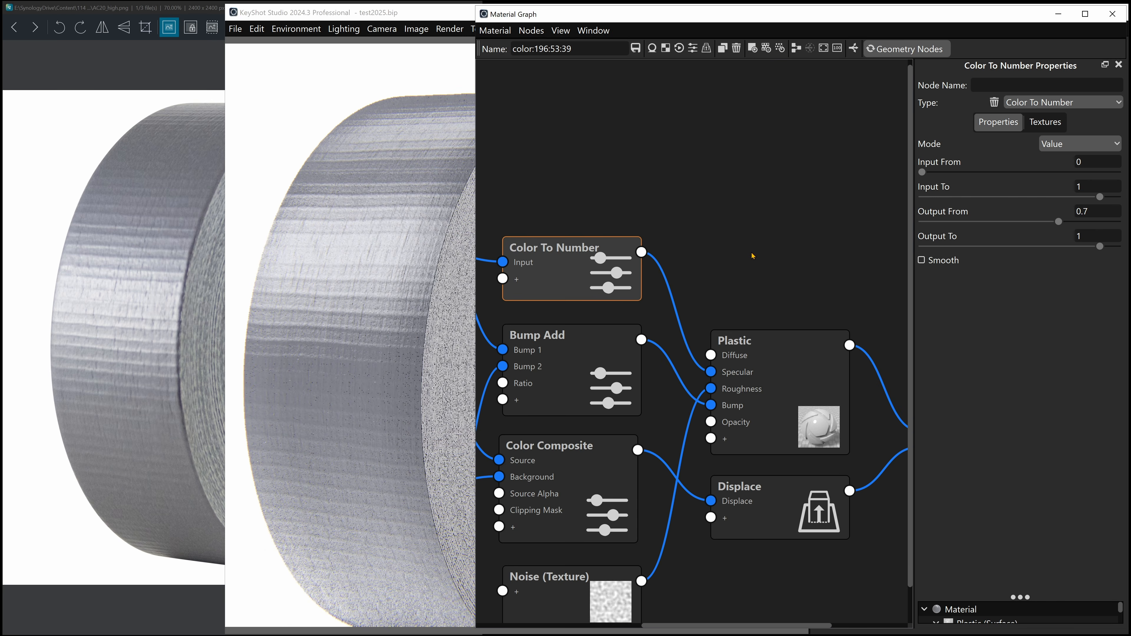
- Preview the Noise (Texture) node that feeds Roughness alone on the roll and examine its grain up close
{"action": "middle_click_drag", "start_coordinate": [745, 254], "coordinate": [787, 178]}
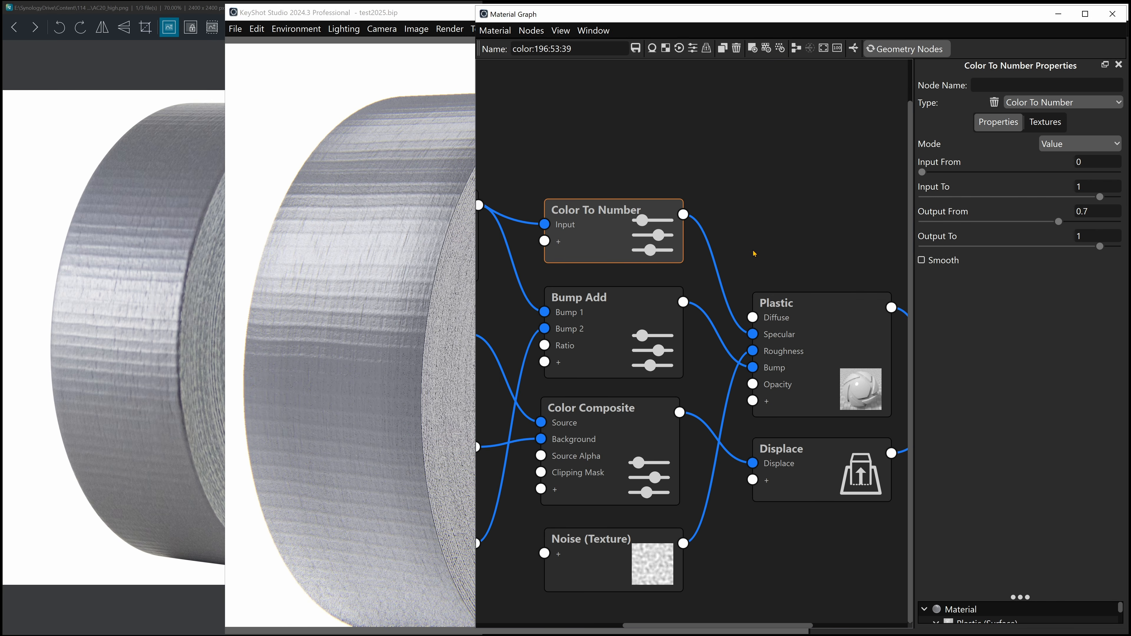
{"action": "double_click", "coordinate": [584, 560]}
{"action": "key", "text": "c"}
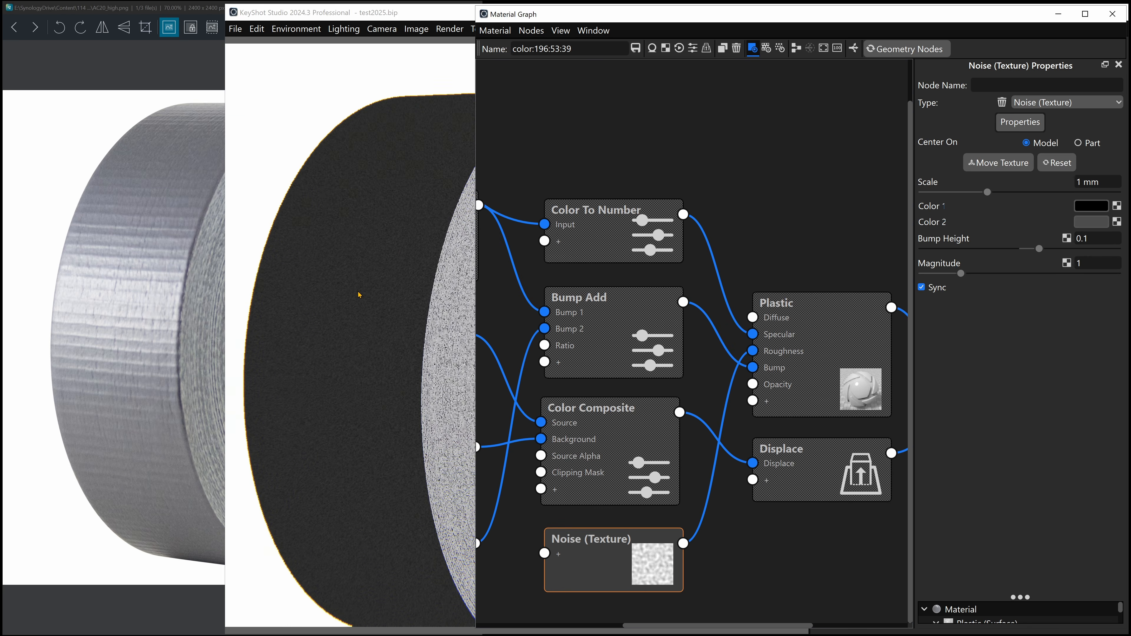
{"action": "scroll", "coordinate": [360, 295], "scroll_direction": "up", "scroll_amount": 4}
{"action": "scroll", "coordinate": [358, 292], "scroll_direction": "up", "scroll_amount": 3}
{"action": "middle_click_drag", "start_coordinate": [358, 292], "coordinate": [416, 351]}
{"action": "scroll", "coordinate": [368, 280], "scroll_direction": "up", "scroll_amount": 2}
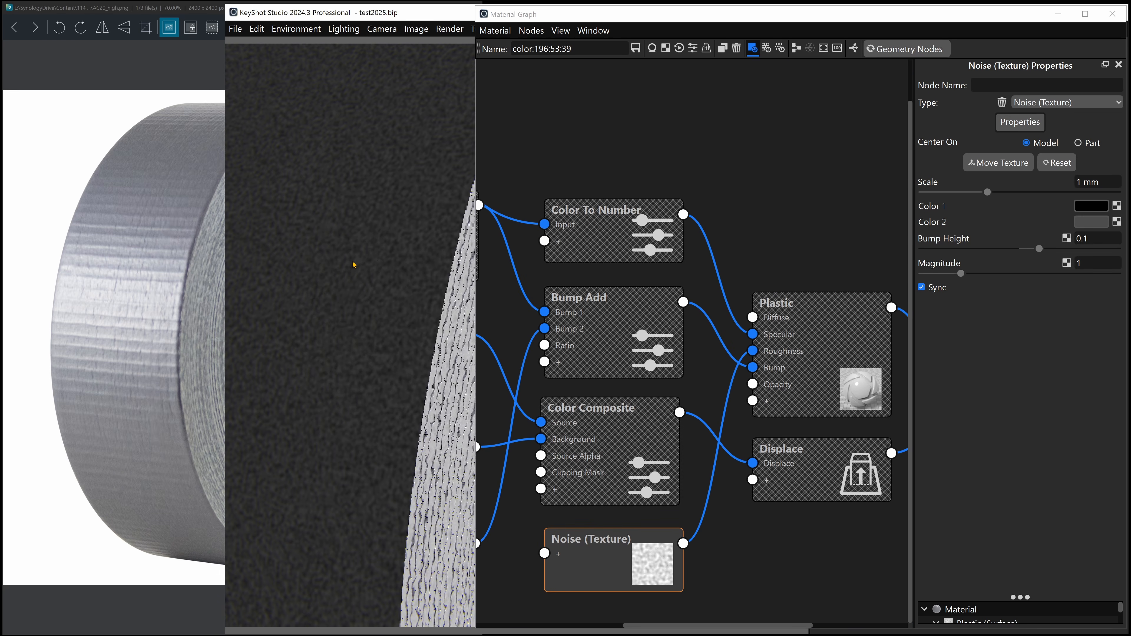
{"action": "scroll", "coordinate": [351, 264], "scroll_direction": "up", "scroll_amount": 2}
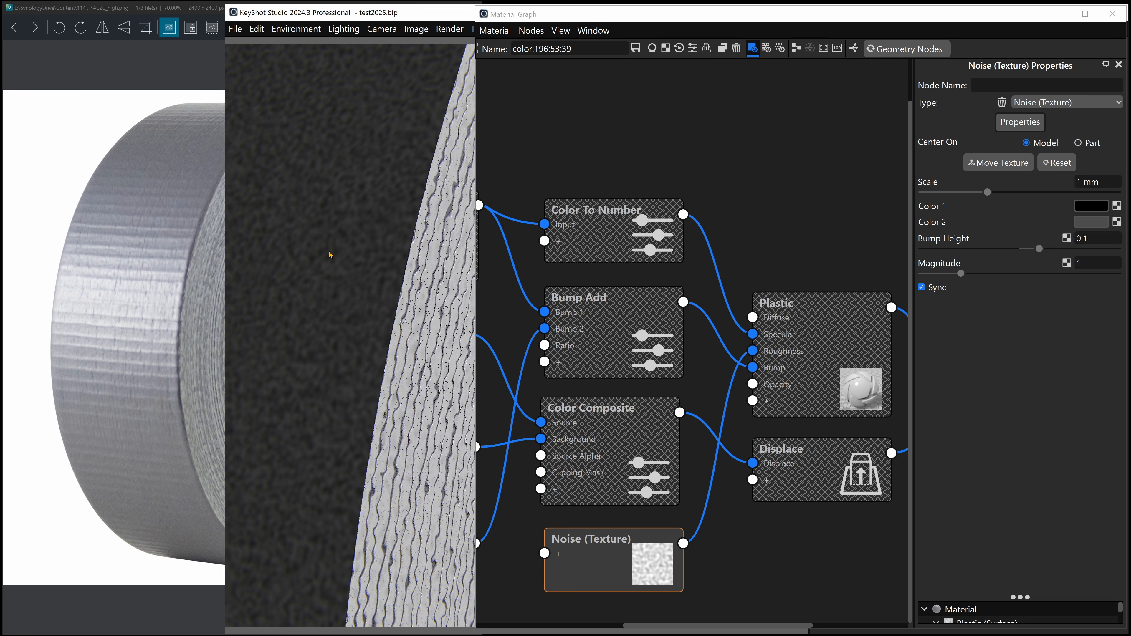
{"action": "middle_click_drag", "start_coordinate": [329, 255], "coordinate": [449, 386]}
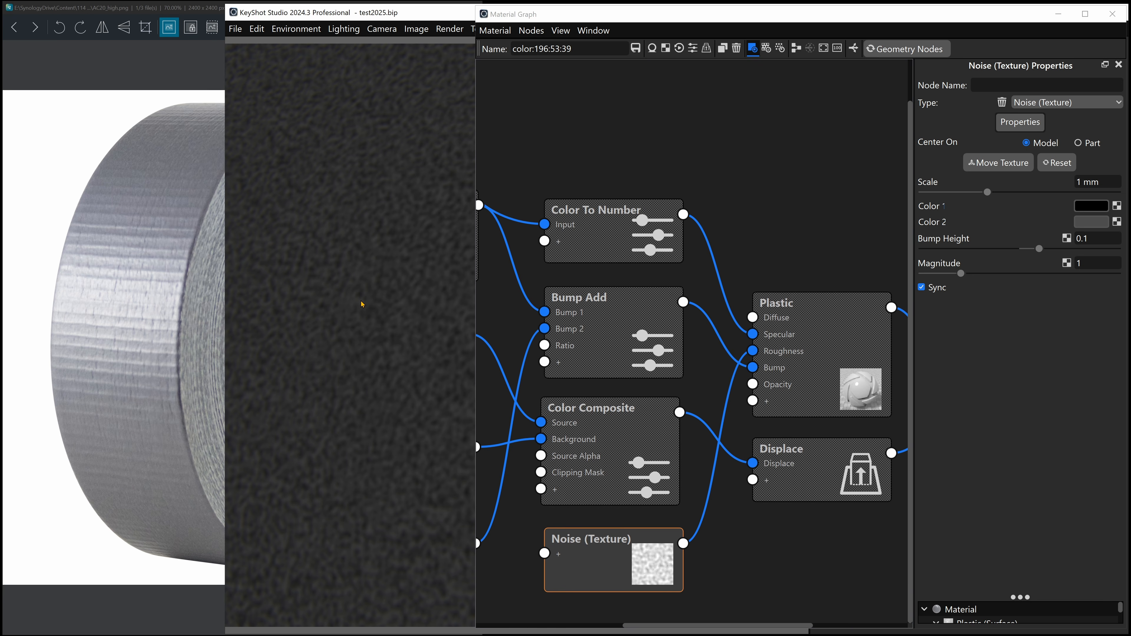
- Turn off the Noise (Texture) preview and compare the fully textured roll with the duct tape reference photo
{"action": "left_click", "coordinate": [589, 555]}
{"action": "key", "text": "c"}
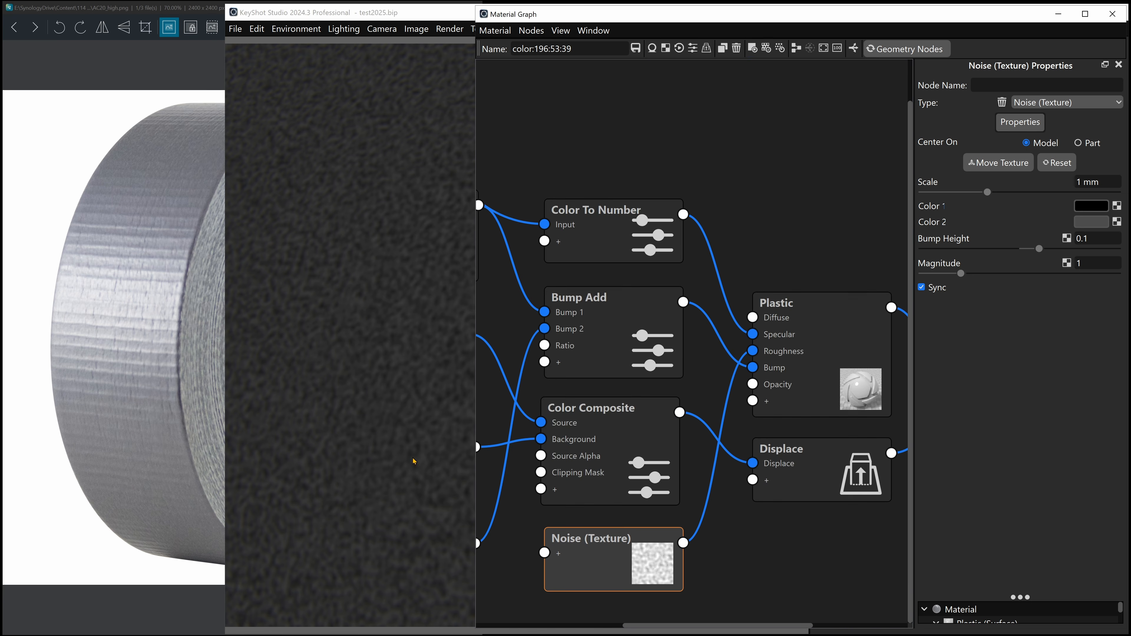
{"action": "scroll", "coordinate": [375, 432], "scroll_direction": "up", "scroll_amount": 1}
{"action": "scroll", "coordinate": [374, 432], "scroll_direction": "down", "scroll_amount": 3}
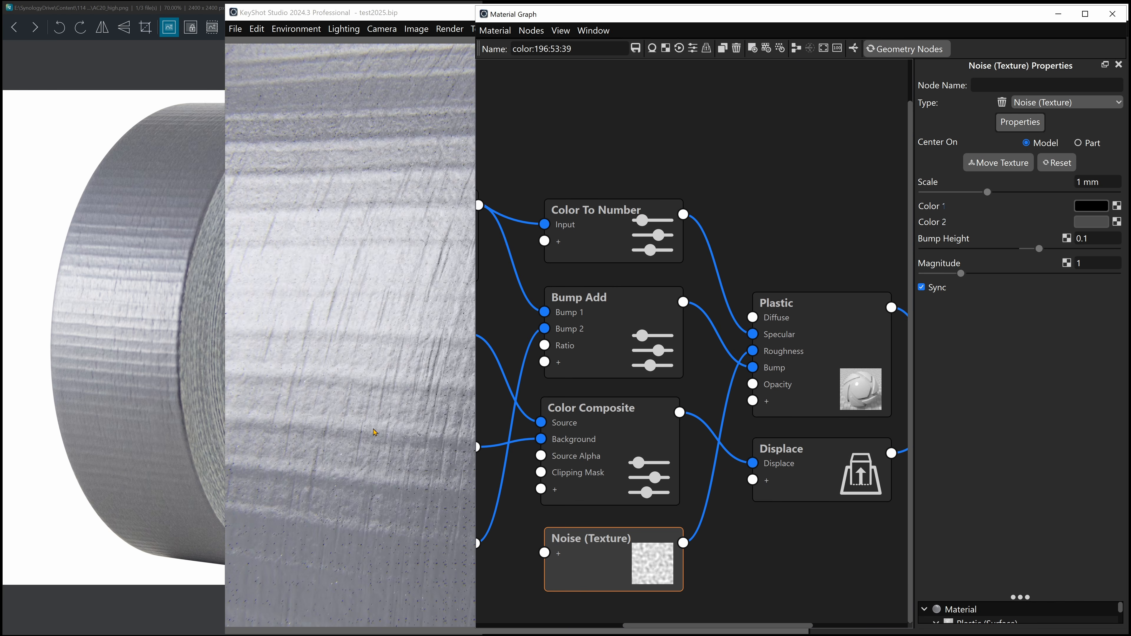
{"action": "scroll", "coordinate": [378, 434], "scroll_direction": "down", "scroll_amount": 2}
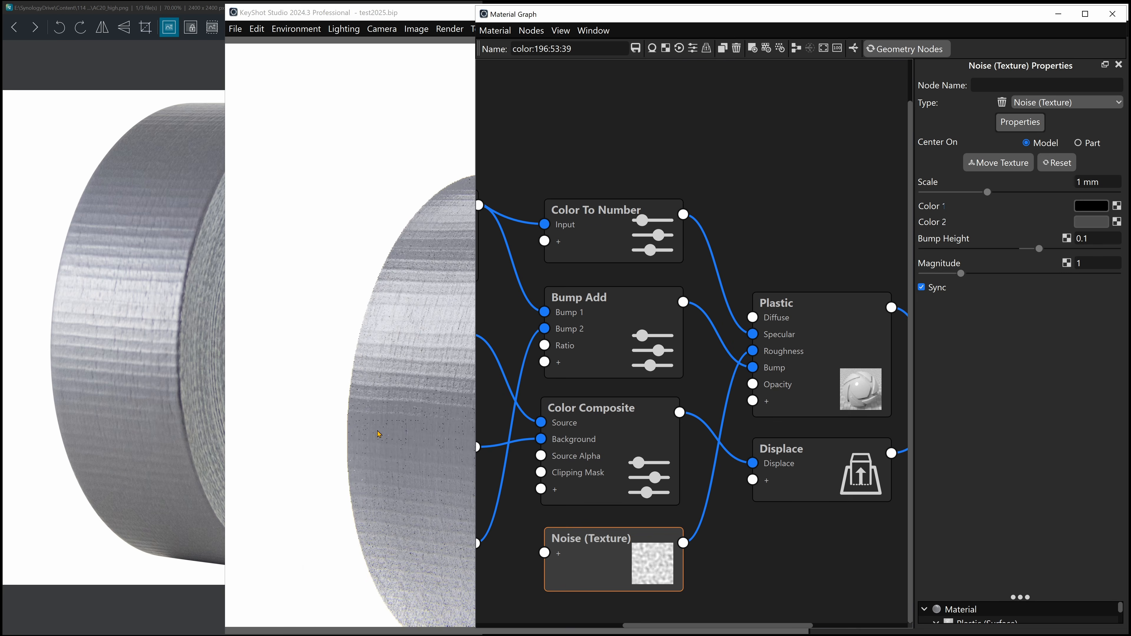
{"action": "middle_click_drag", "start_coordinate": [379, 434], "coordinate": [256, 363]}
{"action": "scroll", "coordinate": [213, 360], "scroll_direction": "down", "scroll_amount": 1}
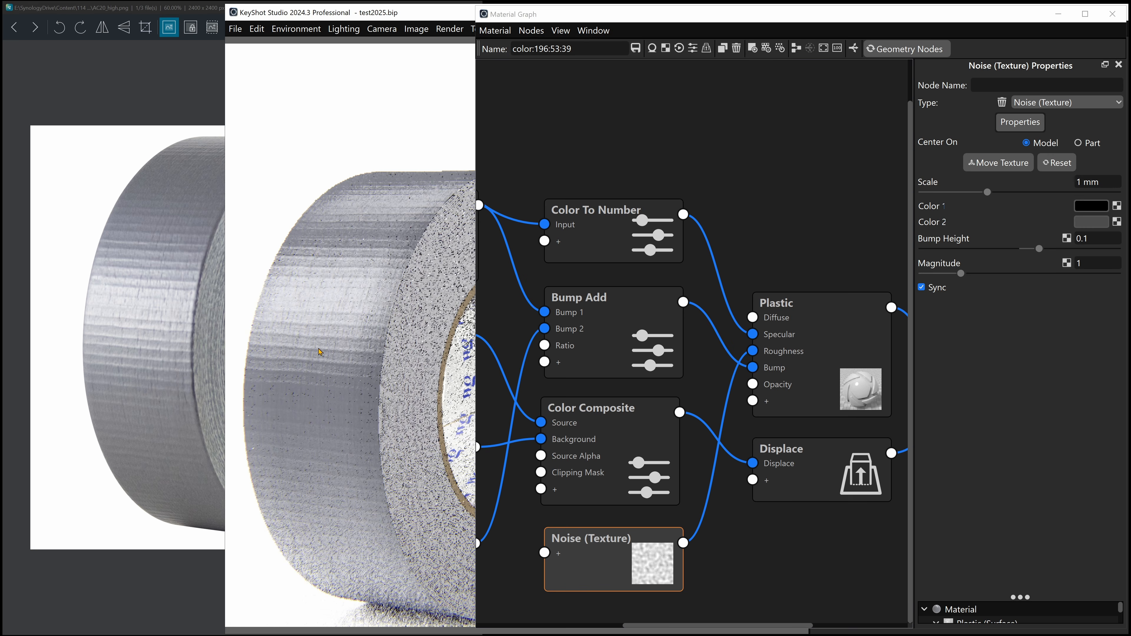
{"action": "scroll", "coordinate": [163, 342], "scroll_direction": "down", "scroll_amount": 2}
{"action": "scroll", "coordinate": [164, 343], "scroll_direction": "up", "scroll_amount": 3}
{"action": "scroll", "coordinate": [165, 342], "scroll_direction": "up", "scroll_amount": 1}
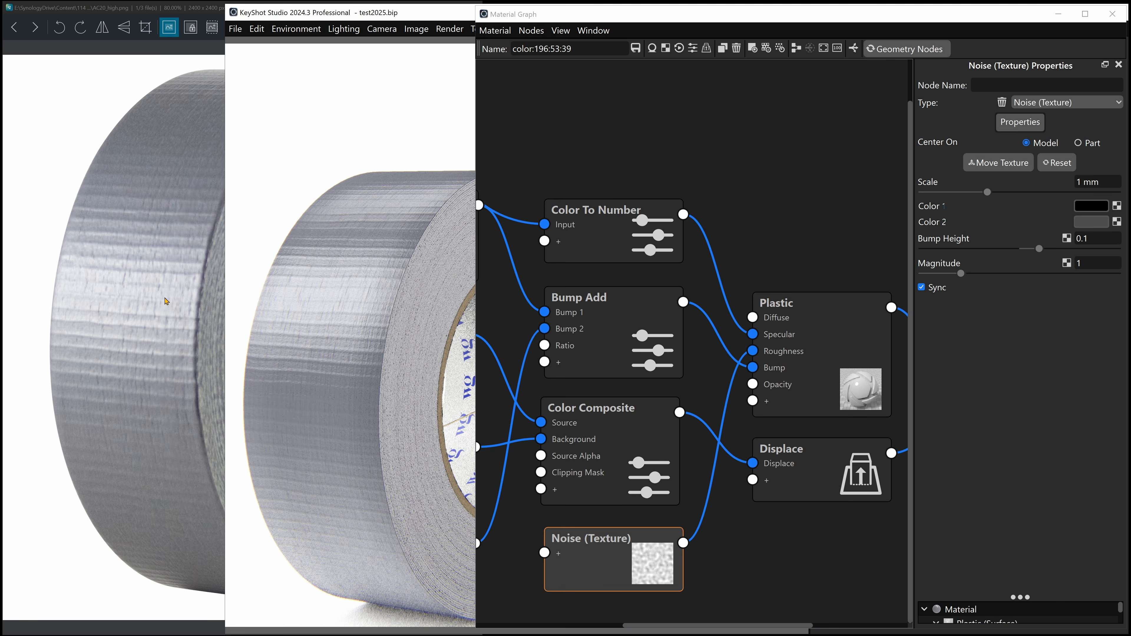
{"action": "scroll", "coordinate": [351, 363], "scroll_direction": "up", "scroll_amount": 3}
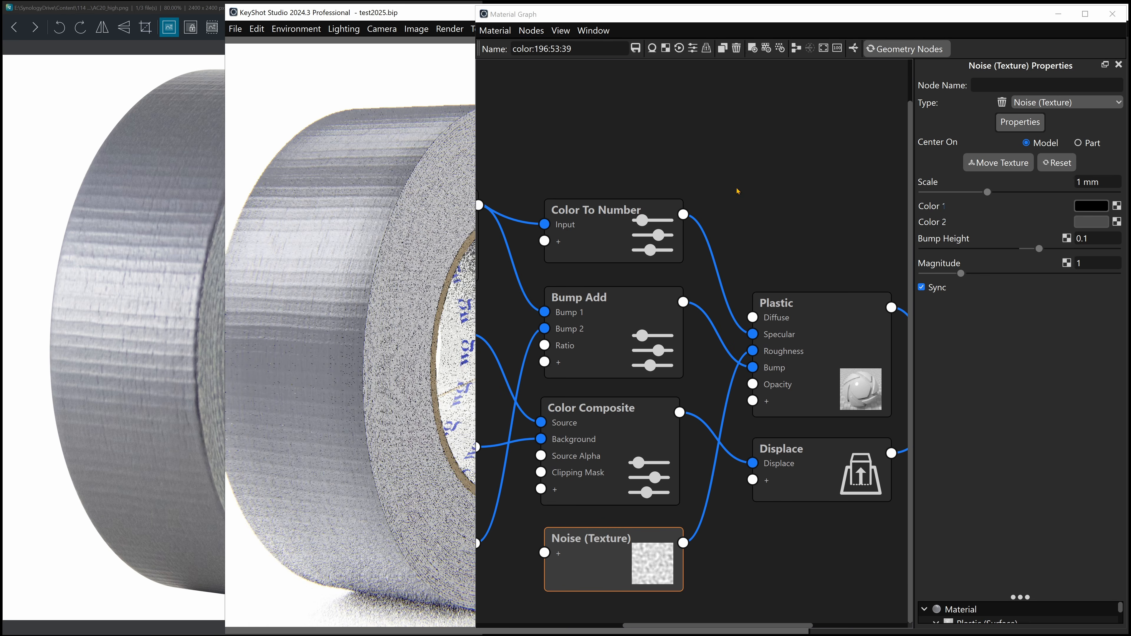
- Review the outer tape's complete node graph and examine the finished roll from slightly different angles
{"action": "left_click", "coordinate": [766, 220]}
{"action": "scroll", "coordinate": [757, 213], "scroll_direction": "down", "scroll_amount": 3}
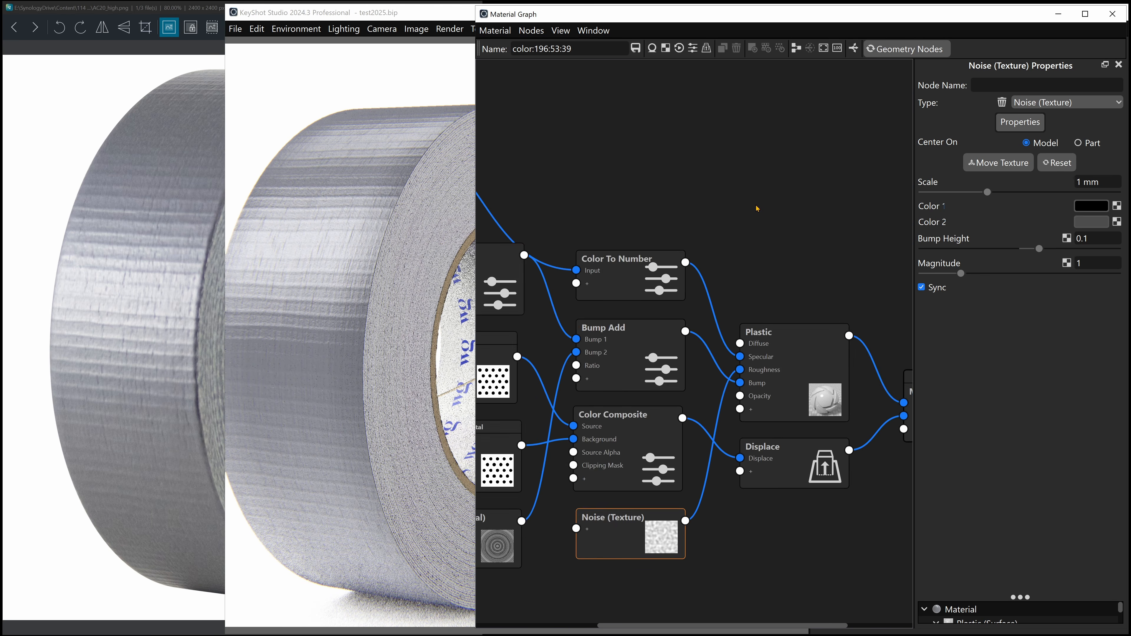
{"action": "scroll", "coordinate": [757, 213], "scroll_direction": "down", "scroll_amount": 2}
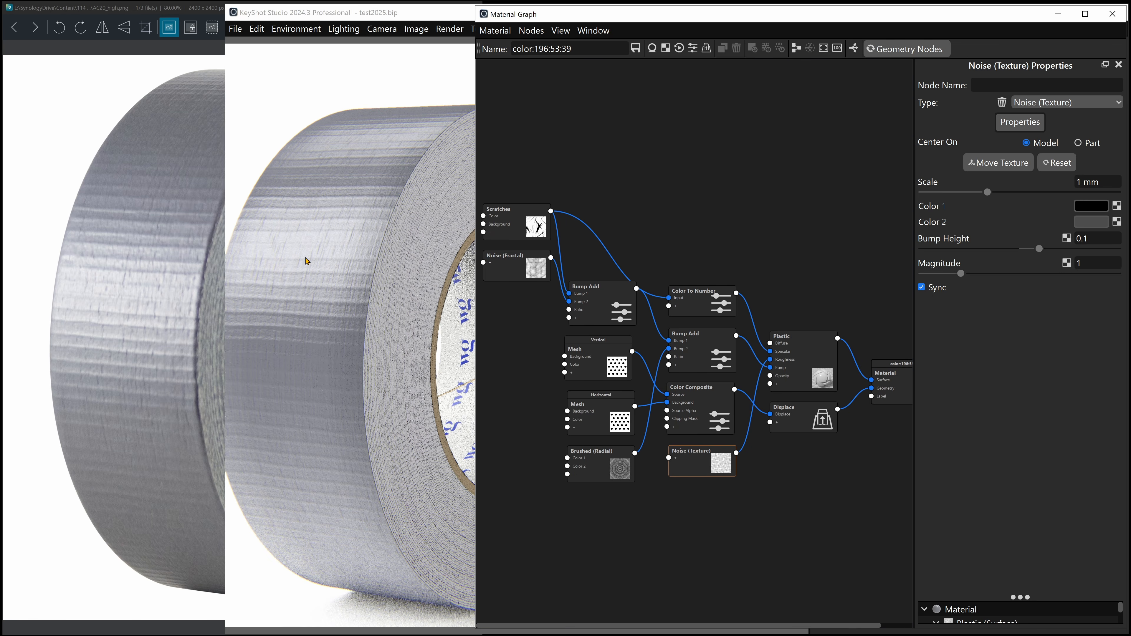
{"action": "left_click_drag", "start_coordinate": [315, 328], "coordinate": [335, 313]}
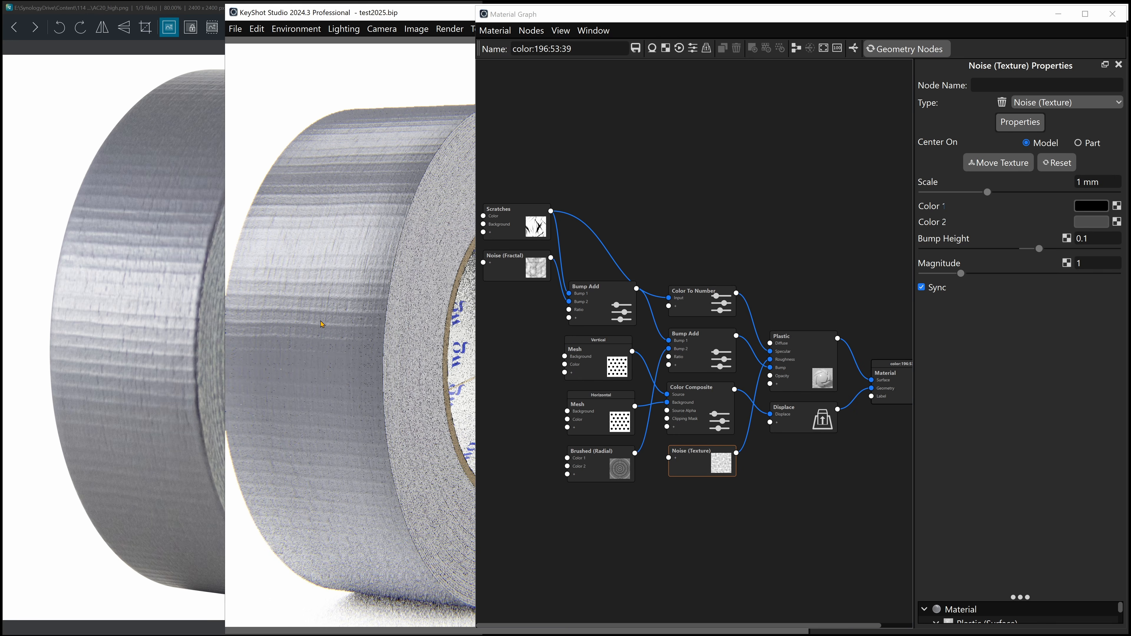
{"action": "left_click_drag", "start_coordinate": [322, 323], "coordinate": [346, 306]}
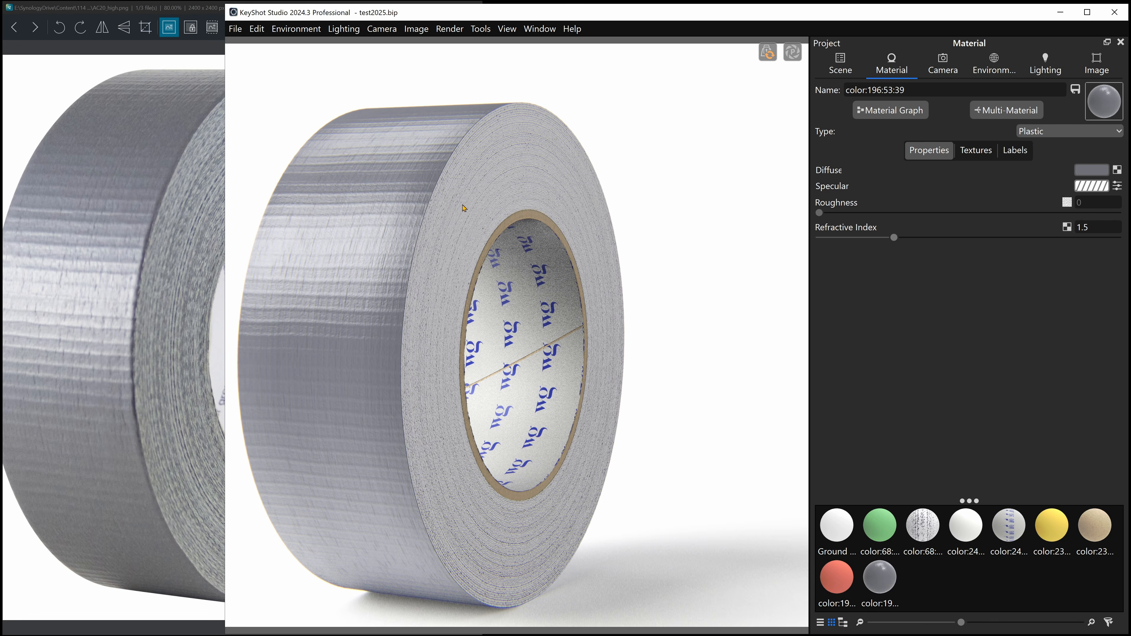
- Open the roll side's material graph and spread out its Plastic, Wood (Advanced), Color Adjust and Color To Number nodes
{"action": "double_click", "coordinate": [463, 208]}
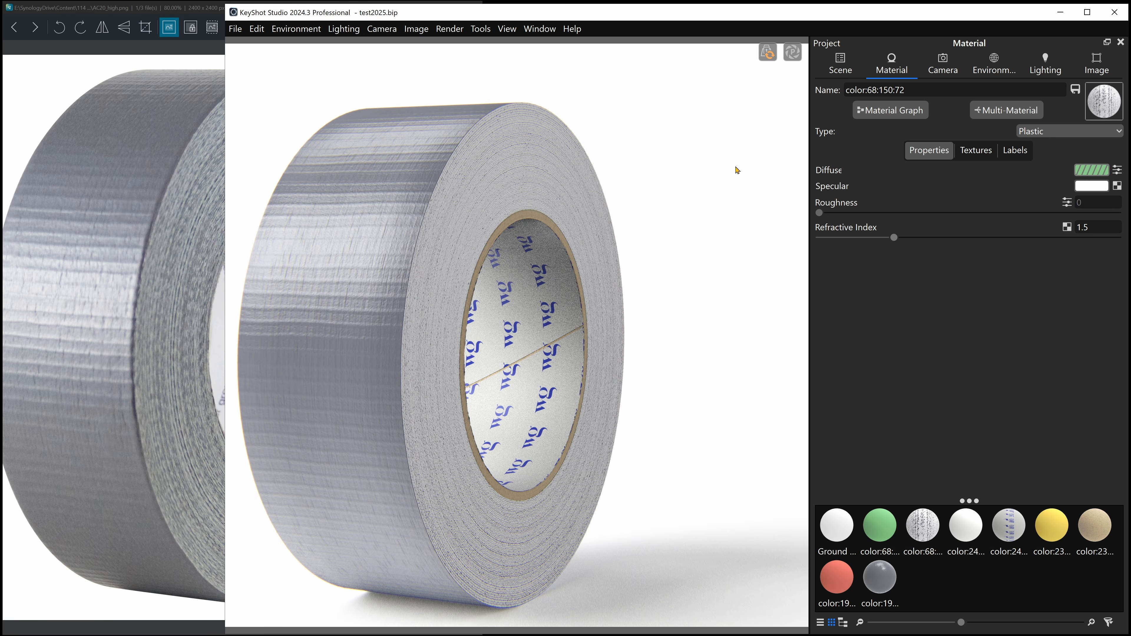
{"action": "left_click", "coordinate": [861, 110]}
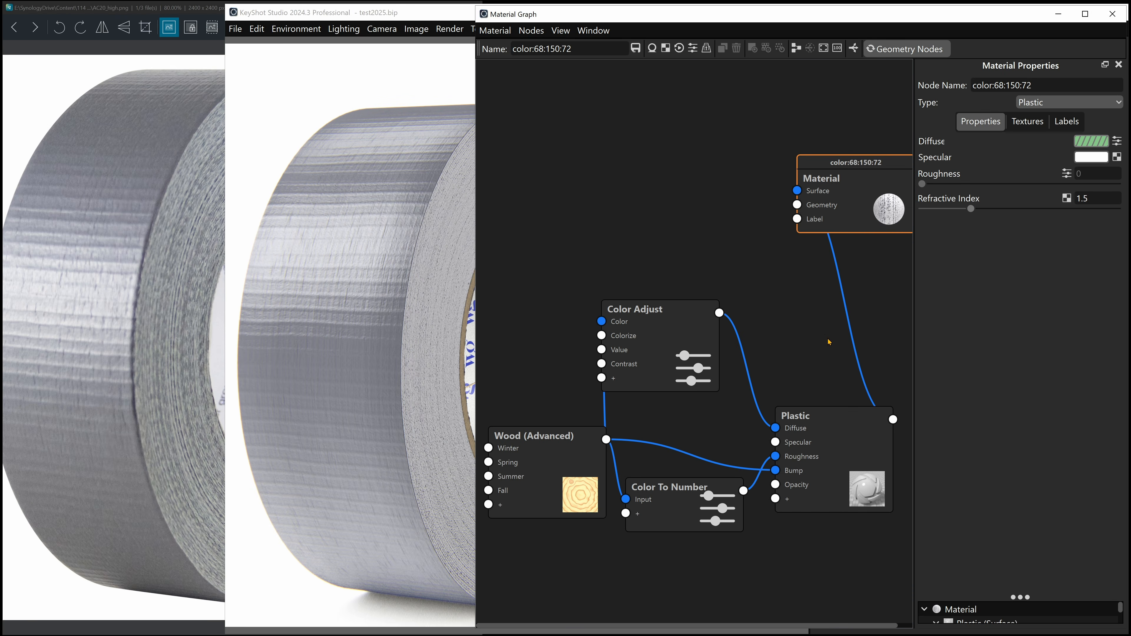
{"action": "left_click_drag", "start_coordinate": [847, 459], "coordinate": [857, 353]}
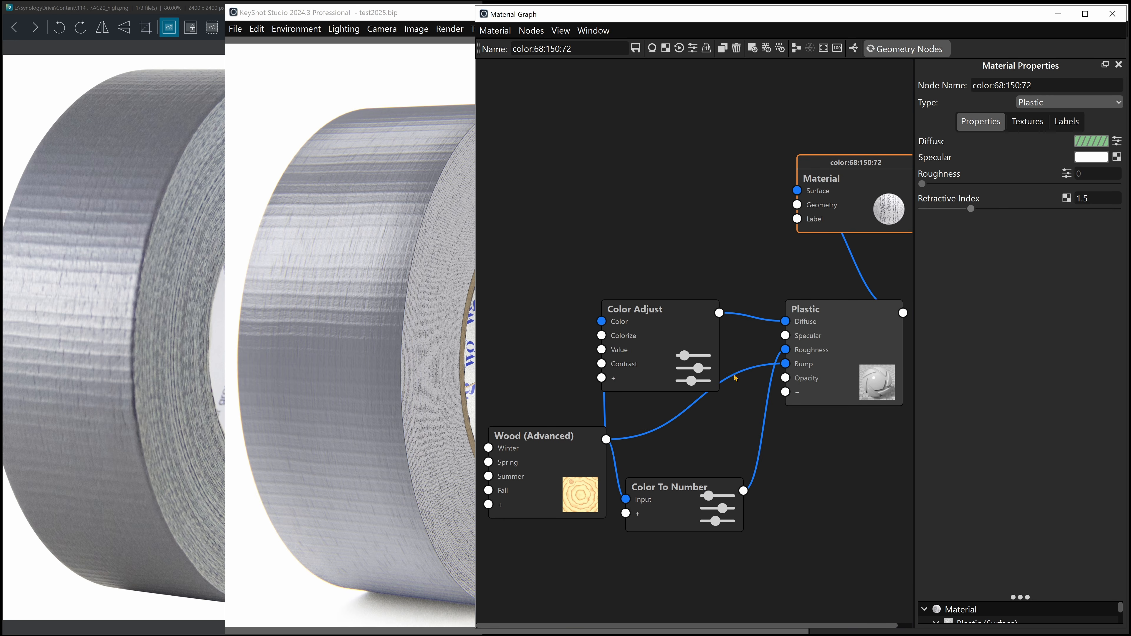
{"action": "left_click_drag", "start_coordinate": [543, 437], "coordinate": [495, 302]}
{"action": "left_click_drag", "start_coordinate": [614, 330], "coordinate": [644, 240]}
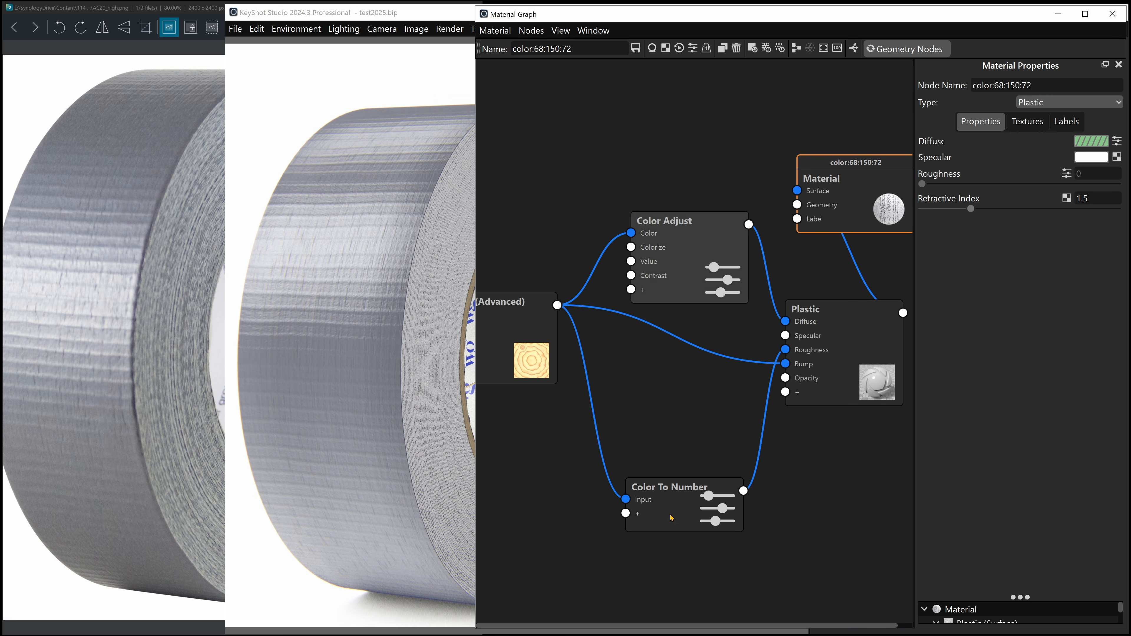
{"action": "left_click_drag", "start_coordinate": [671, 517], "coordinate": [678, 421]}
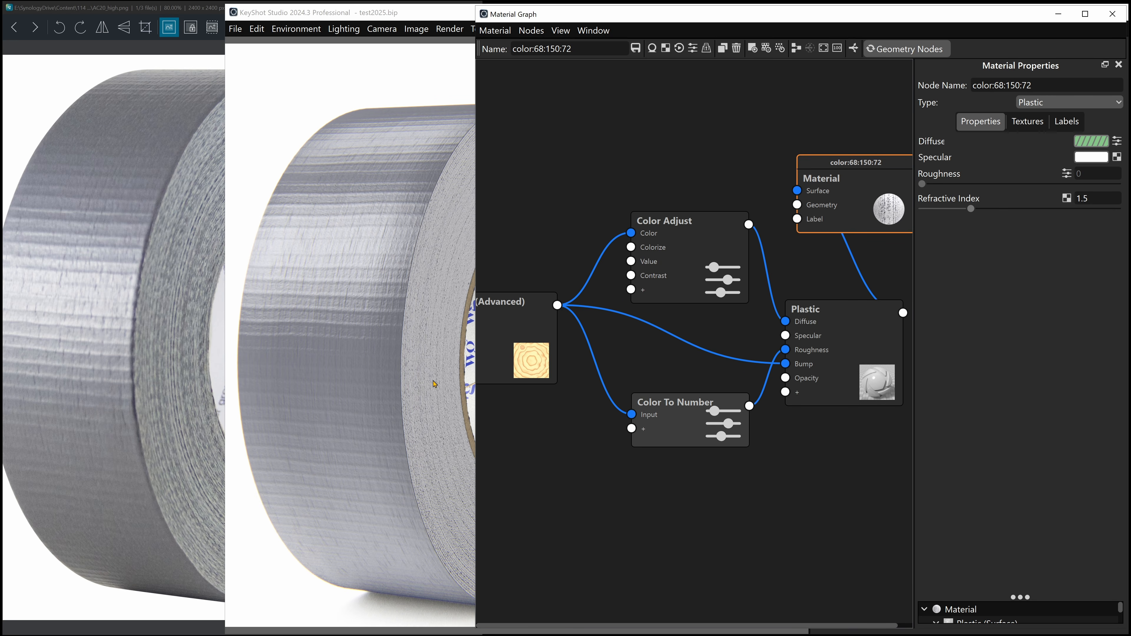
- Isolate the roll's layered side part in the viewport and examine its ring texture up close
{"action": "left_click_drag", "start_coordinate": [430, 310], "coordinate": [308, 270]}
{"action": "scroll", "coordinate": [301, 269], "scroll_direction": "down", "scroll_amount": 3}
{"action": "scroll", "coordinate": [304, 271], "scroll_direction": "up", "scroll_amount": 6}
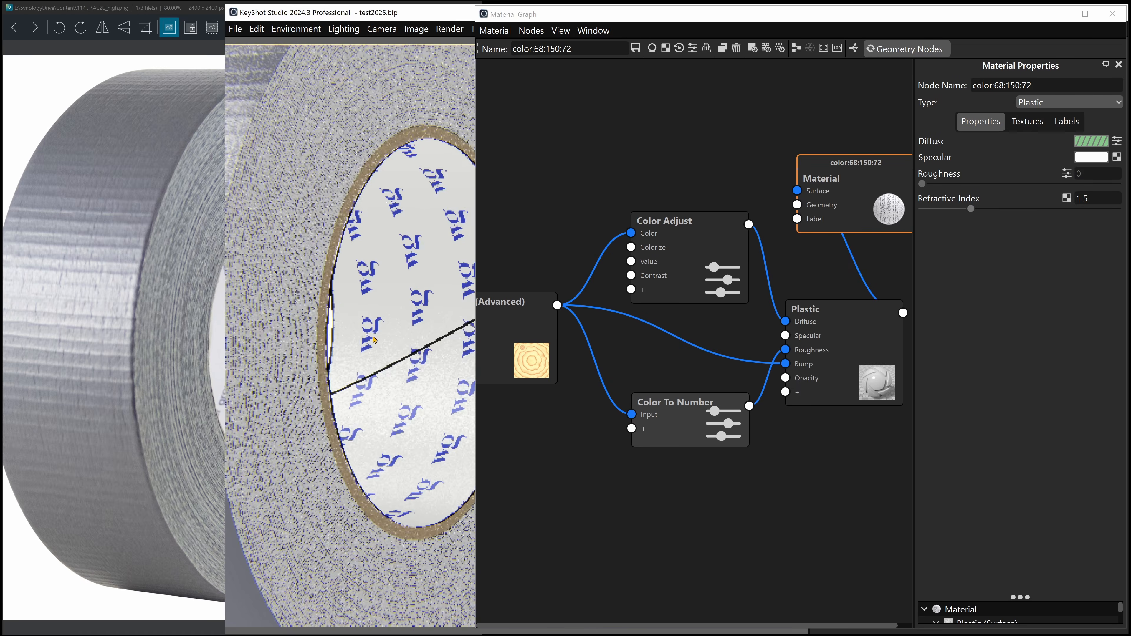
{"action": "middle_click_drag", "start_coordinate": [363, 285], "coordinate": [422, 483]}
{"action": "scroll", "coordinate": [385, 321], "scroll_direction": "up", "scroll_amount": 5}
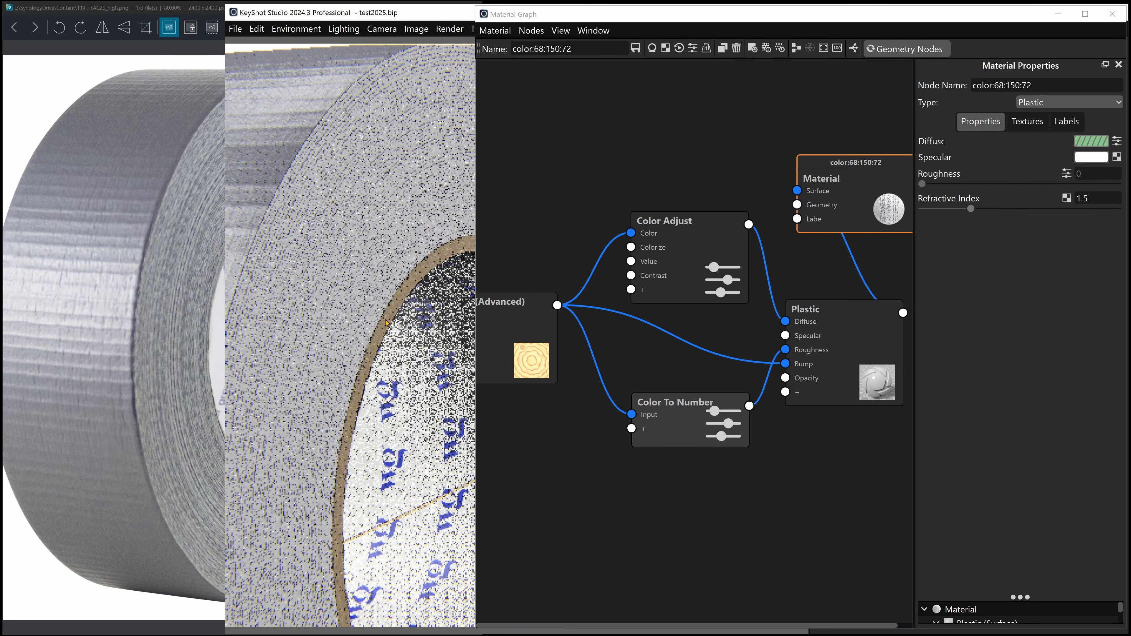
{"action": "key", "text": "s"}
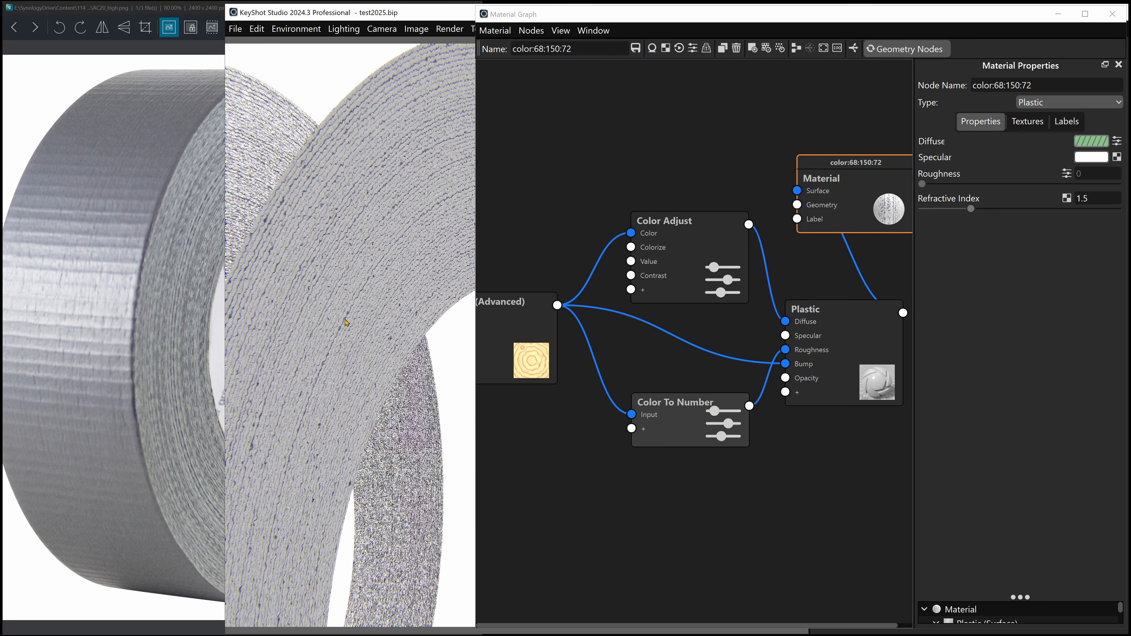
{"action": "scroll", "coordinate": [265, 297], "scroll_direction": "up", "scroll_amount": 5}
{"action": "scroll", "coordinate": [264, 294], "scroll_direction": "down", "scroll_amount": 4}
- Switch to the reference photo in ImageGlass and examine the tape's layered side at 300% zoom
{"action": "left_click", "coordinate": [216, 325]}
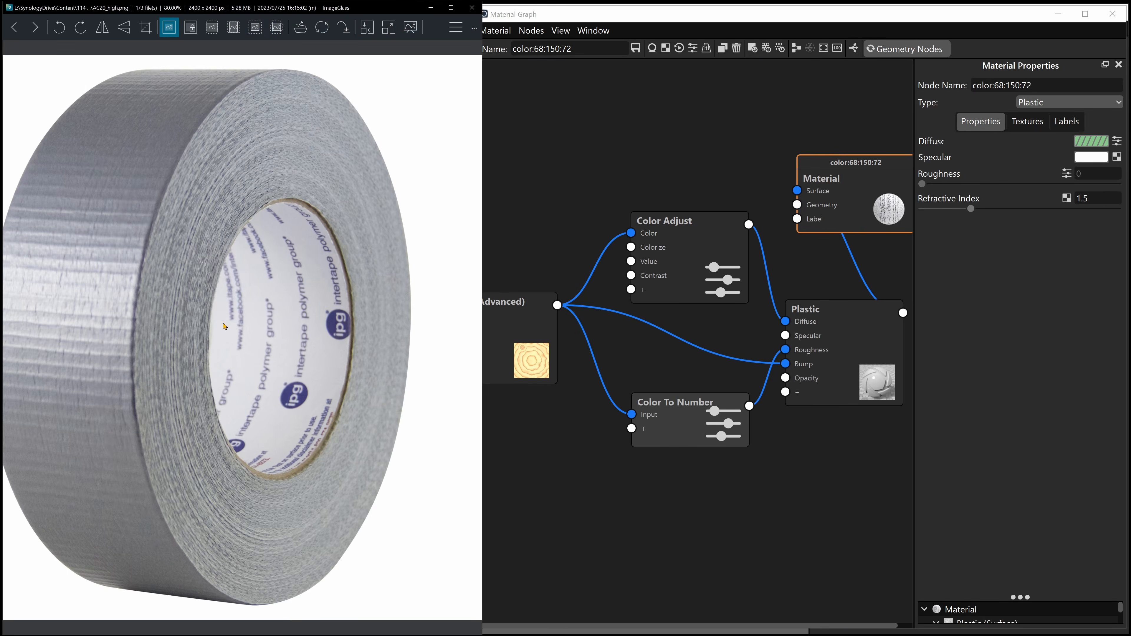
{"action": "scroll", "coordinate": [258, 144], "scroll_direction": "up", "scroll_amount": 2}
{"action": "scroll", "coordinate": [260, 147], "scroll_direction": "up", "scroll_amount": 3}
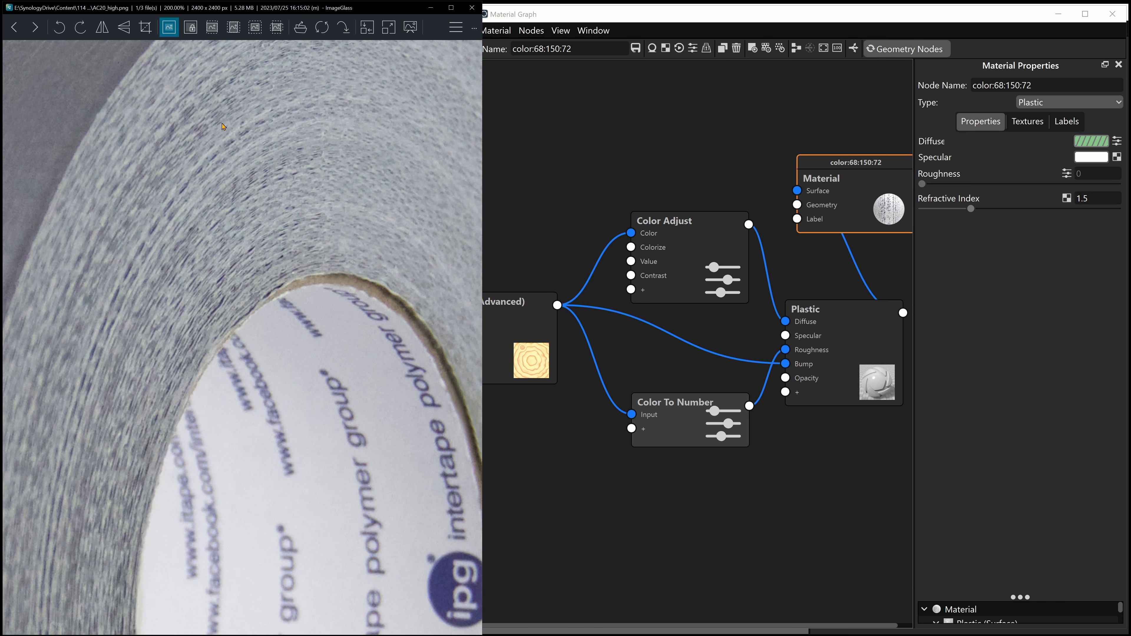
{"action": "scroll", "coordinate": [244, 220], "scroll_direction": "up", "scroll_amount": 1}
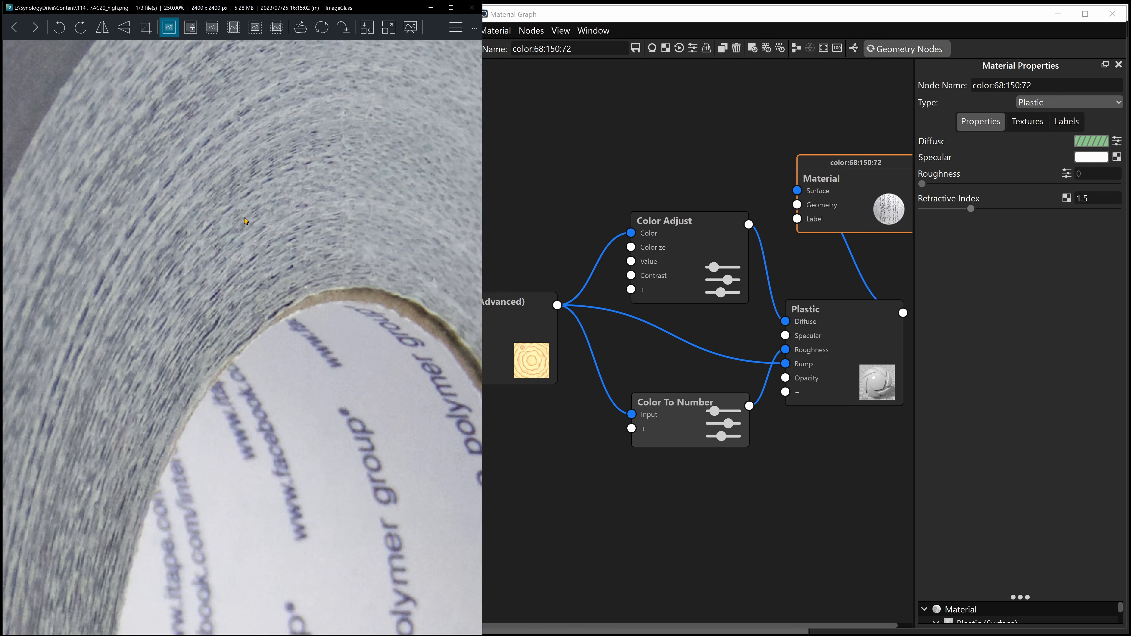
{"action": "scroll", "coordinate": [244, 221], "scroll_direction": "up", "scroll_amount": 1}
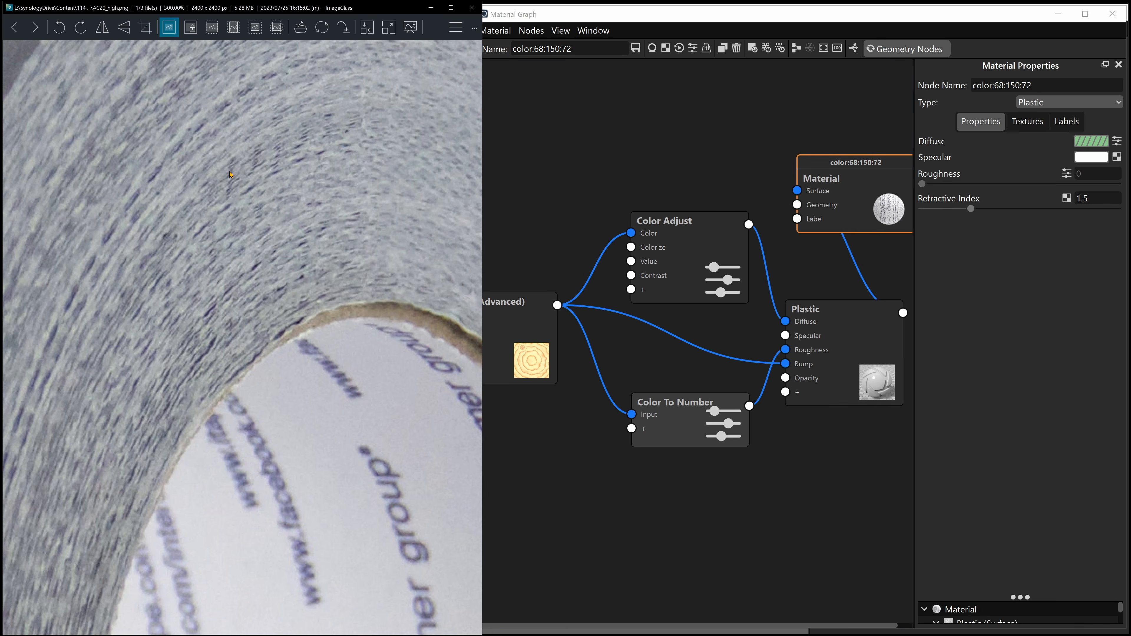
{"action": "left_click_drag", "start_coordinate": [238, 177], "coordinate": [317, 295]}
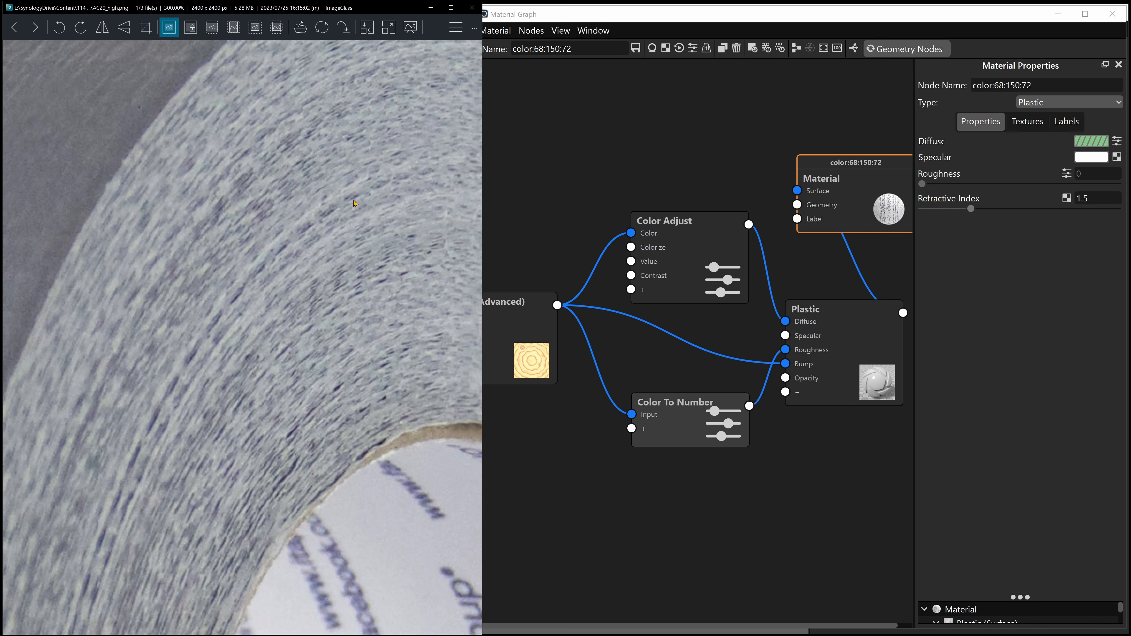
- Examine the fine streaks on the tape's layered side in the reference photo at zoom levels between 200% and 600%
{"action": "scroll", "coordinate": [354, 203], "scroll_direction": "up", "scroll_amount": 1}
{"action": "scroll", "coordinate": [355, 188], "scroll_direction": "up", "scroll_amount": 1}
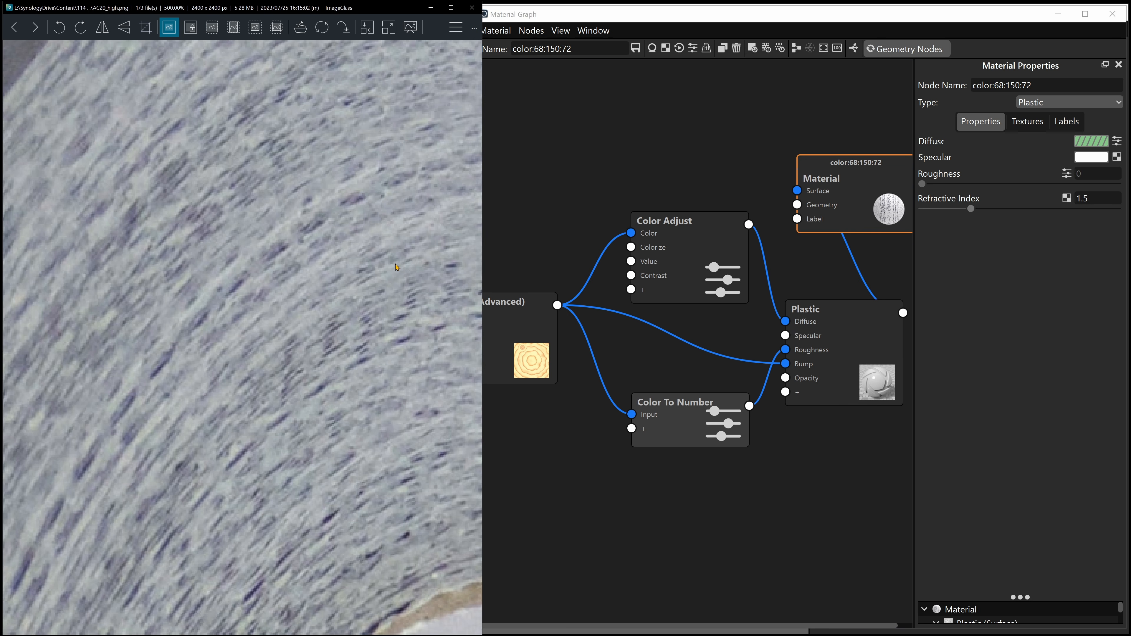
{"action": "scroll", "coordinate": [402, 340], "scroll_direction": "down", "scroll_amount": 3}
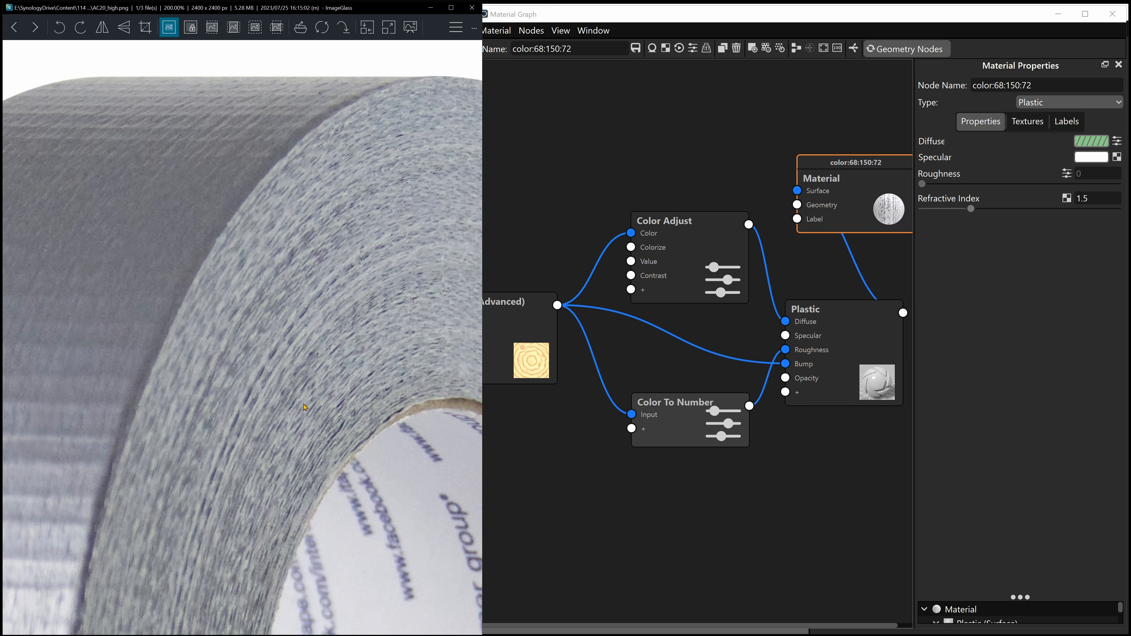
{"action": "scroll", "coordinate": [323, 374], "scroll_direction": "up", "scroll_amount": 4}
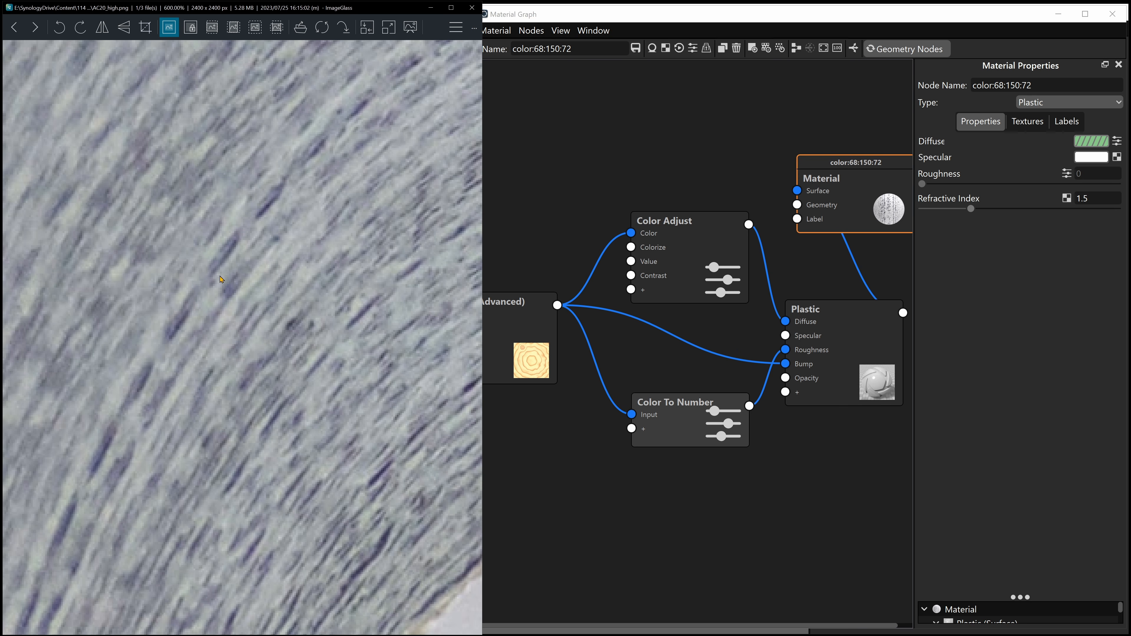
- Return to KeyShot and preview the Wood (Advanced) texture alone on the roll's side part
{"action": "left_click", "coordinate": [520, 245]}
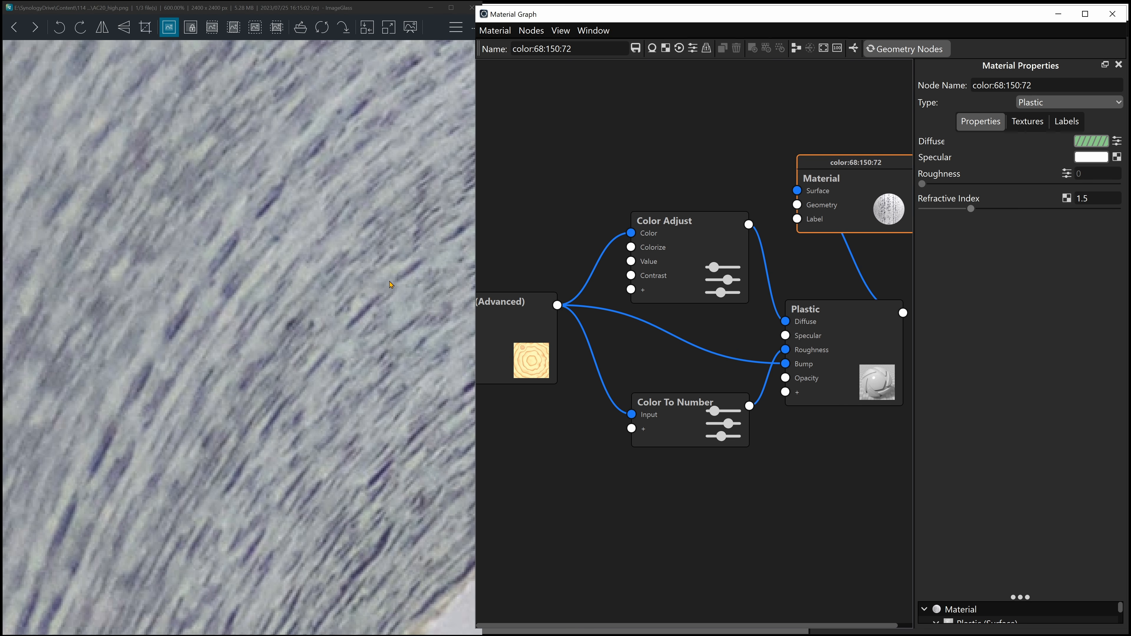
{"action": "left_click", "coordinate": [560, 244]}
{"action": "left_click", "coordinate": [531, 325]}
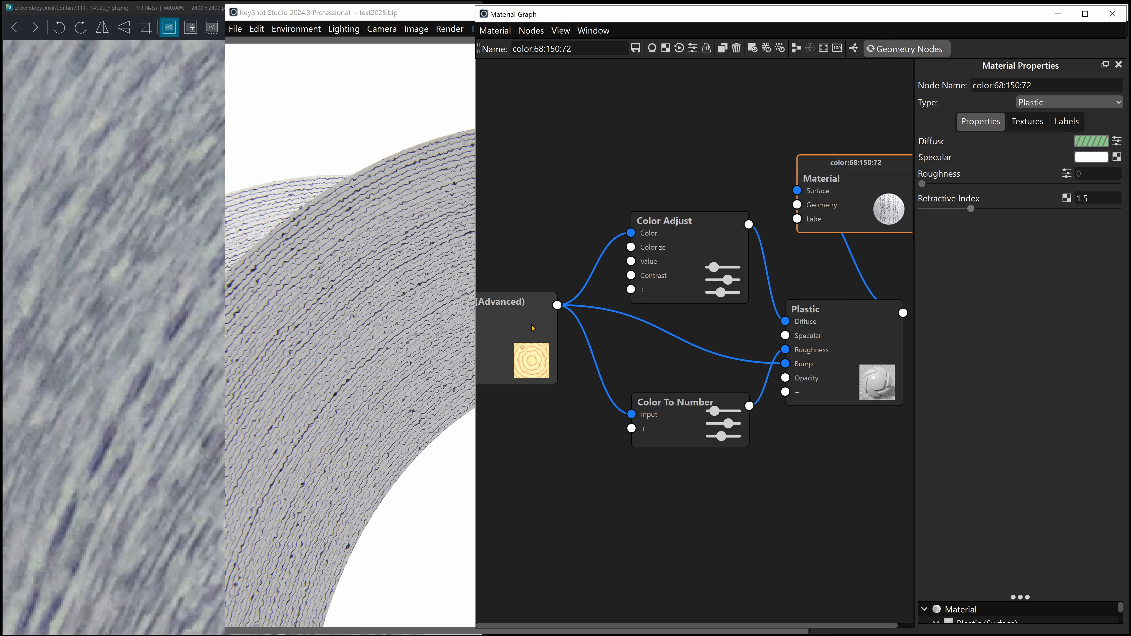
{"action": "scroll", "coordinate": [532, 325], "scroll_direction": "down", "scroll_amount": 1}
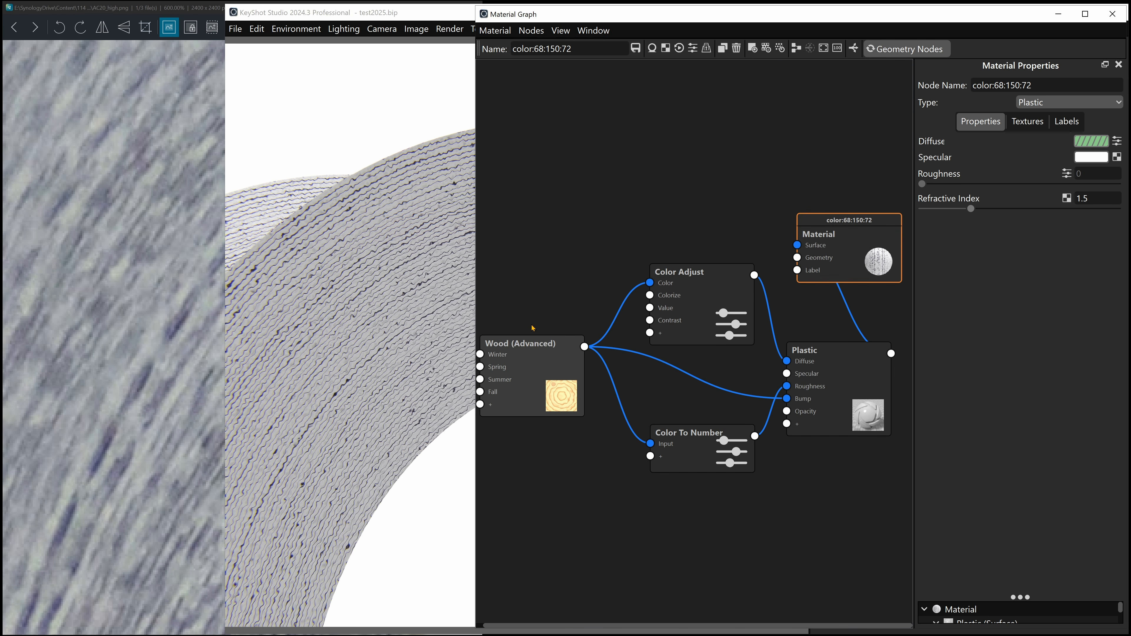
{"action": "left_click", "coordinate": [527, 389]}
{"action": "key", "text": "c"}
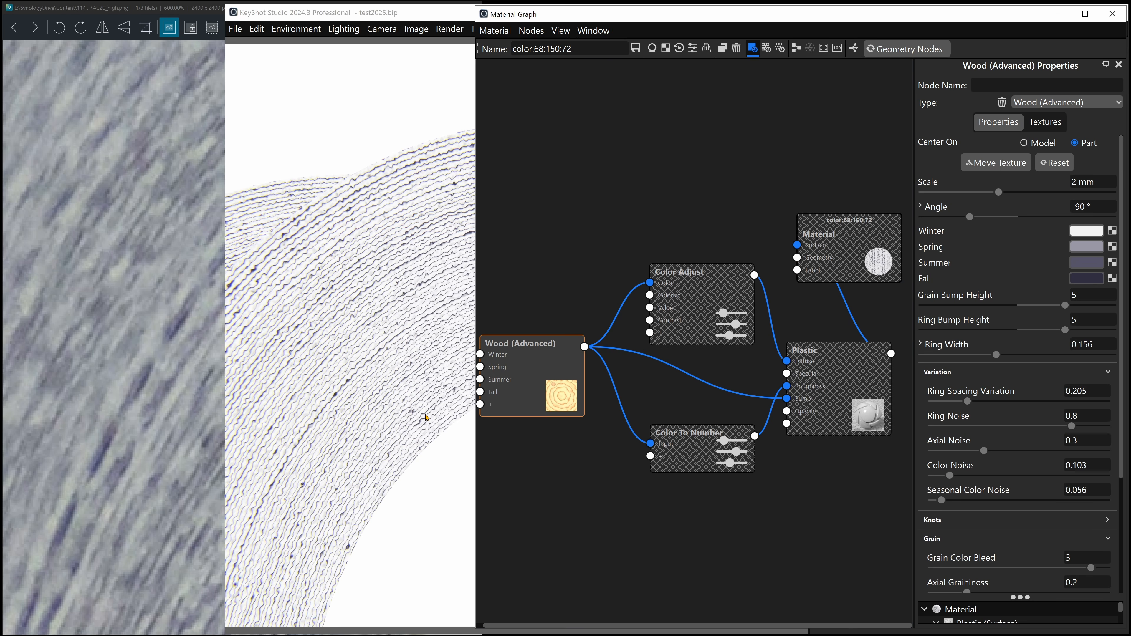
- Examine the previewed Wood (Advanced) rings on the side part up close and from several angles
{"action": "left_click_drag", "start_coordinate": [380, 437], "coordinate": [405, 408]}
{"action": "scroll", "coordinate": [406, 408], "scroll_direction": "up", "scroll_amount": 5}
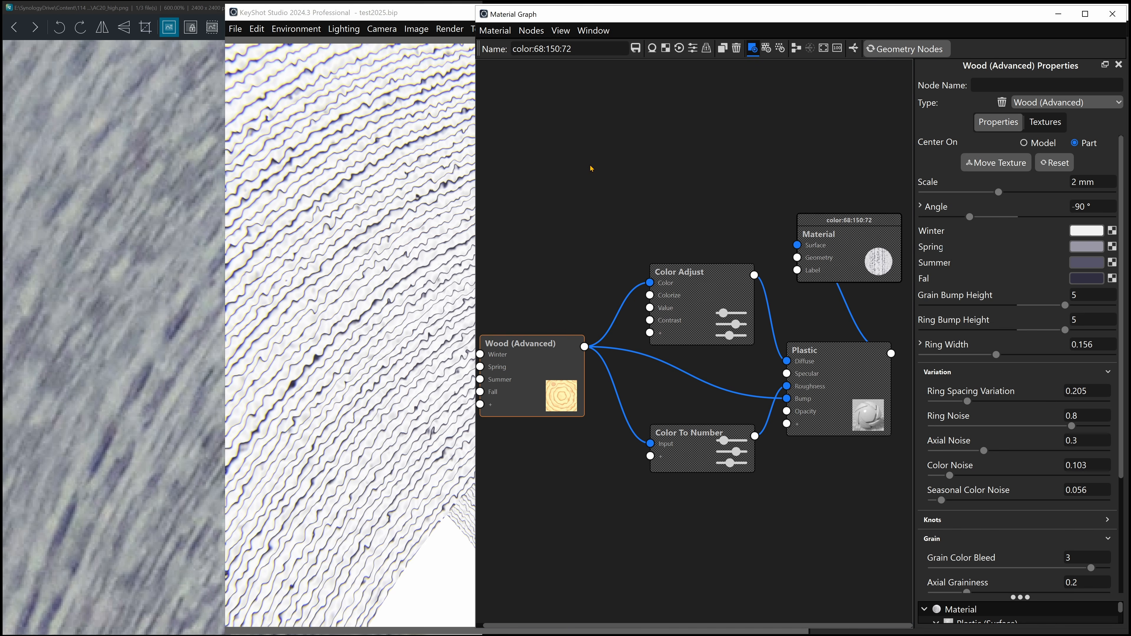
{"action": "scroll", "coordinate": [318, 298], "scroll_direction": "down", "scroll_amount": 3}
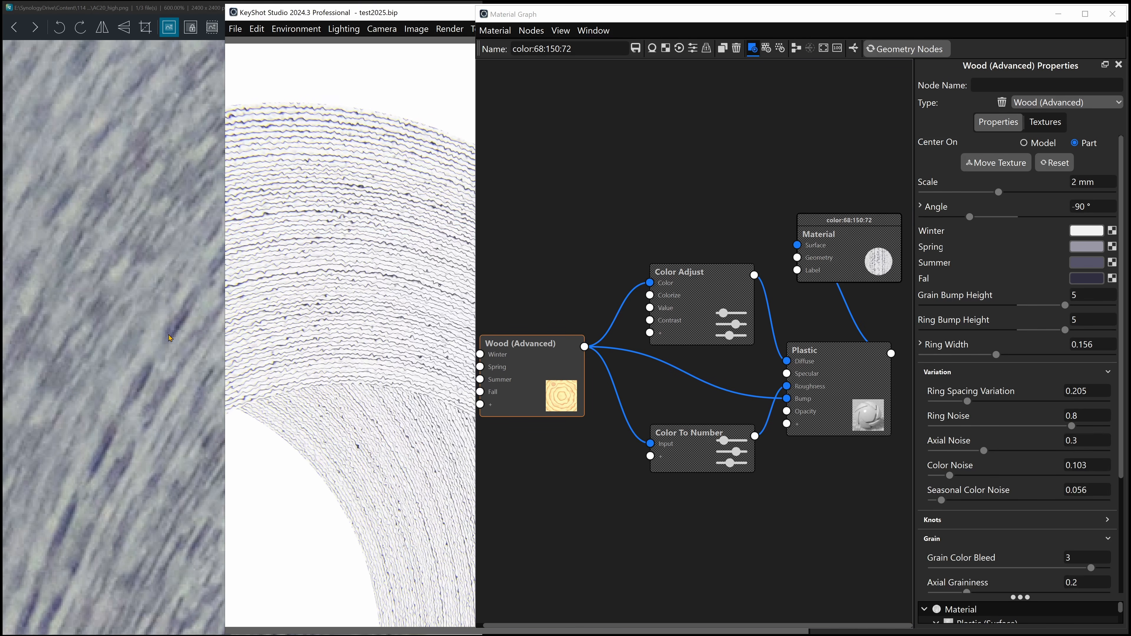
{"action": "scroll", "coordinate": [308, 278], "scroll_direction": "up", "scroll_amount": 3}
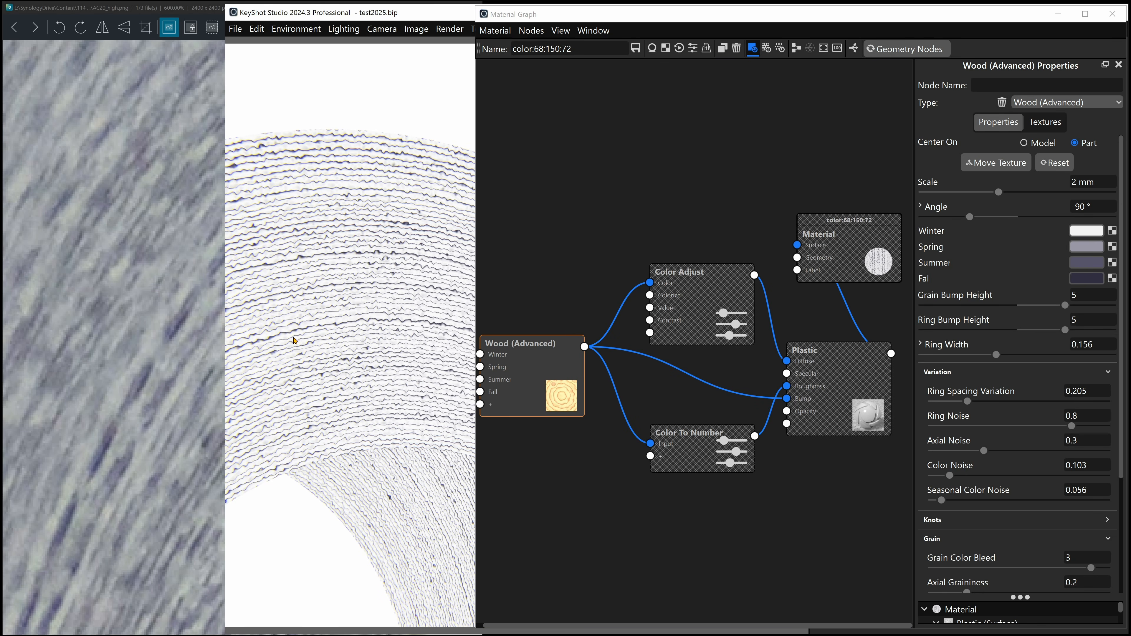
{"action": "left_click_drag", "start_coordinate": [283, 326], "coordinate": [334, 330]}
{"action": "scroll", "coordinate": [334, 327], "scroll_direction": "up", "scroll_amount": 4}
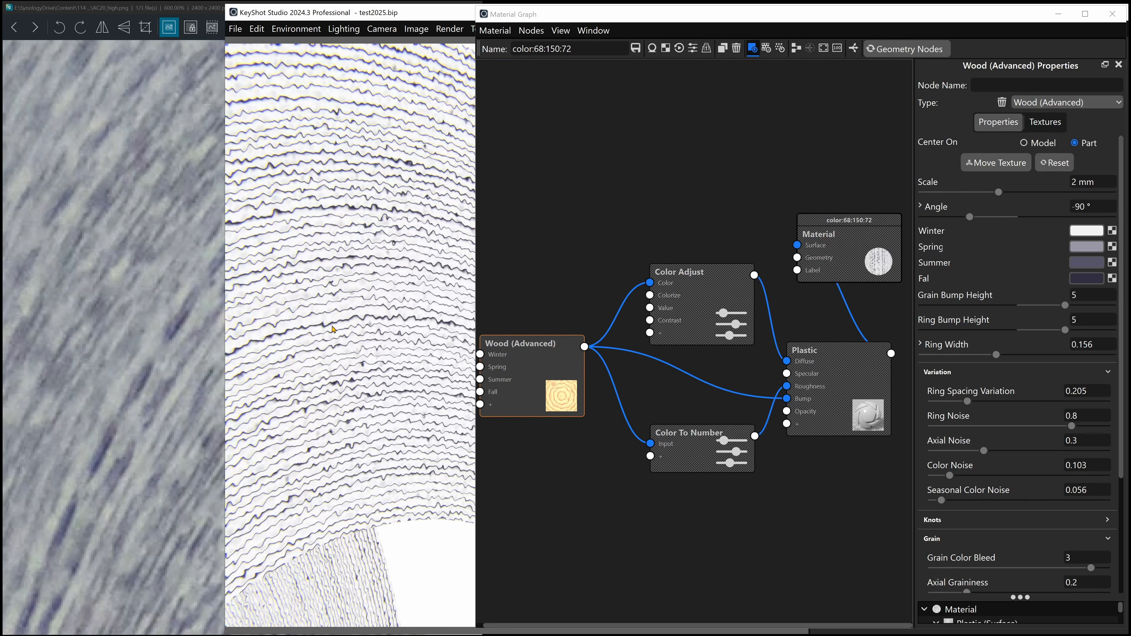
{"action": "middle_click_drag", "start_coordinate": [333, 326], "coordinate": [443, 380]}
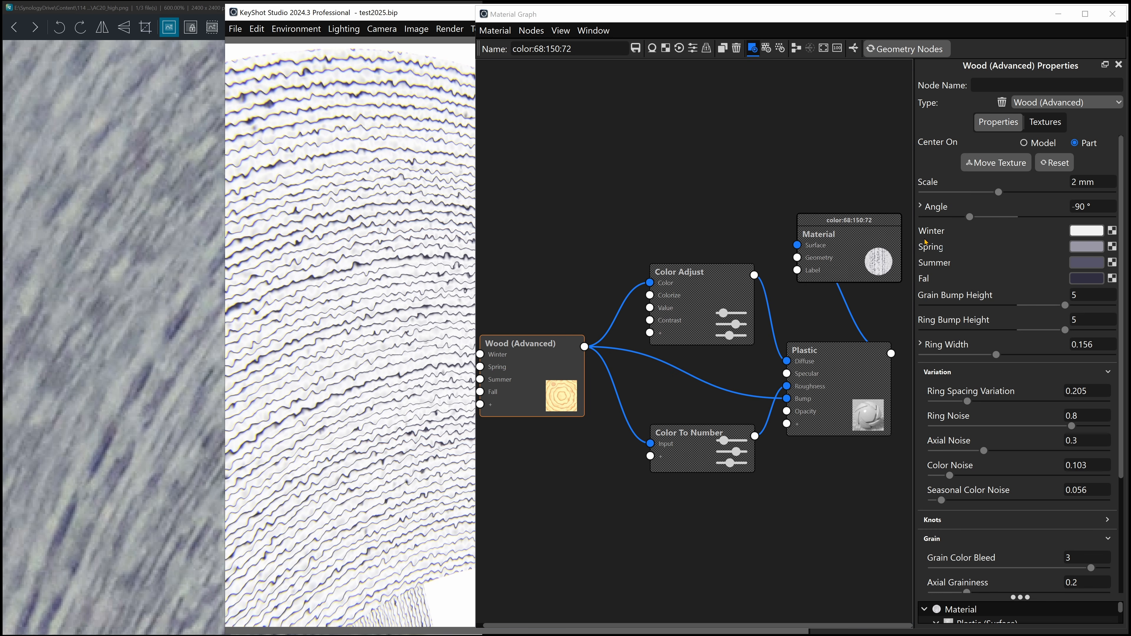
- Compare the Wood (Advanced) Winter, Spring, Summer and Fall colors with the streaks in the reference photo
{"action": "left_click_drag", "start_coordinate": [913, 235], "coordinate": [902, 235]}
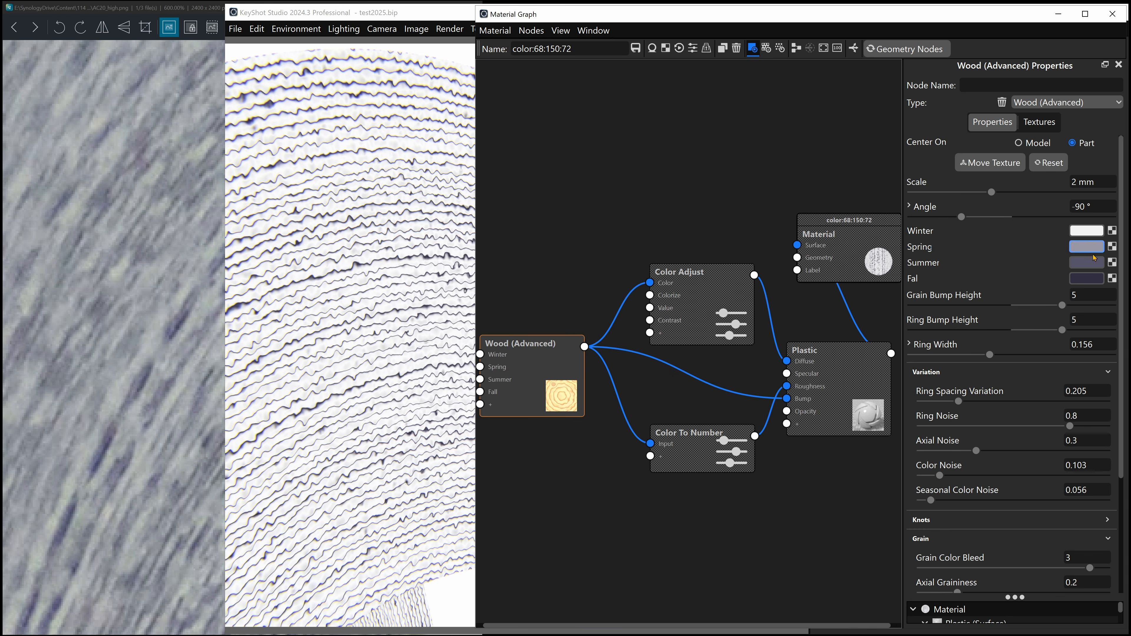
{"action": "left_click", "coordinate": [136, 256]}
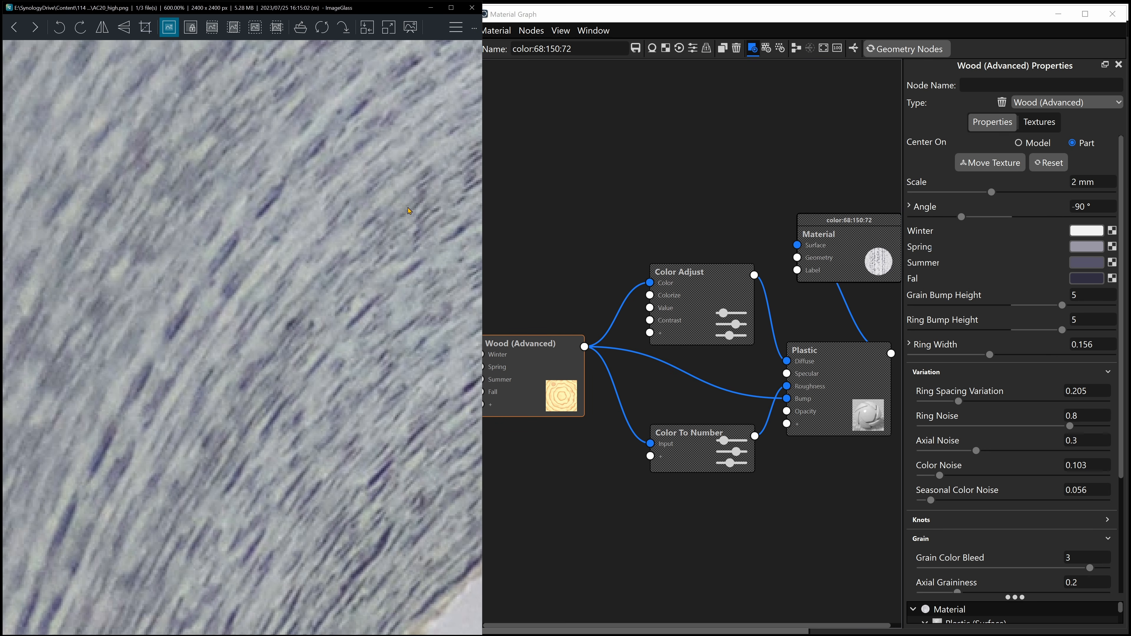
{"action": "left_click", "coordinate": [498, 260]}
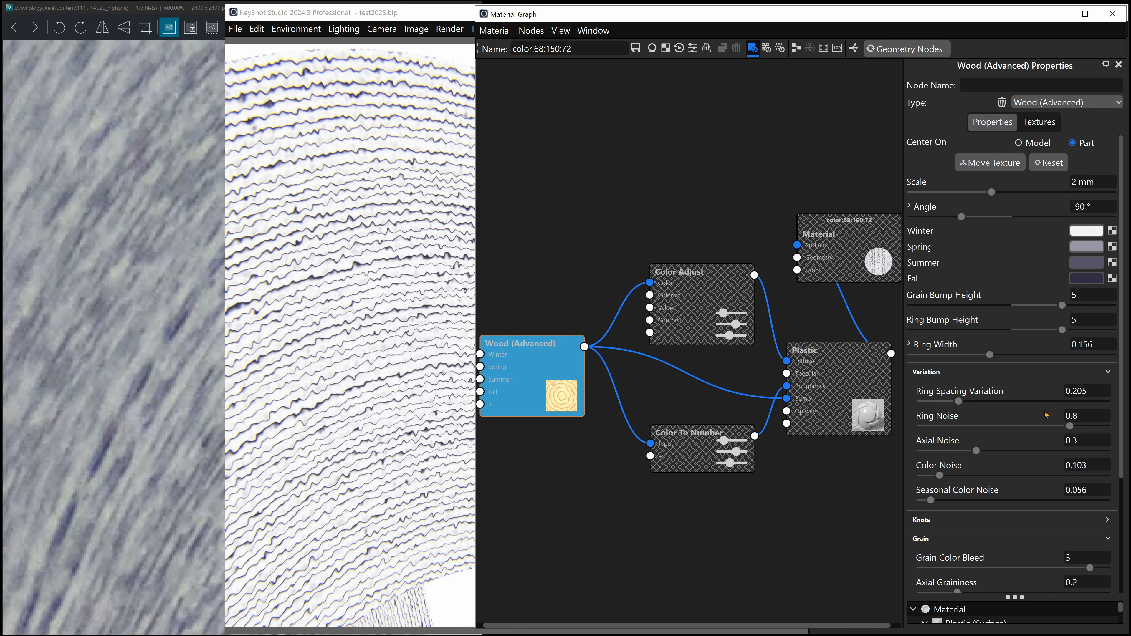
- Examine how the Ring Noise and other Variation settings shape the previewed rings, first close up and across the whole part
{"action": "left_click_drag", "start_coordinate": [326, 315], "coordinate": [442, 358]}
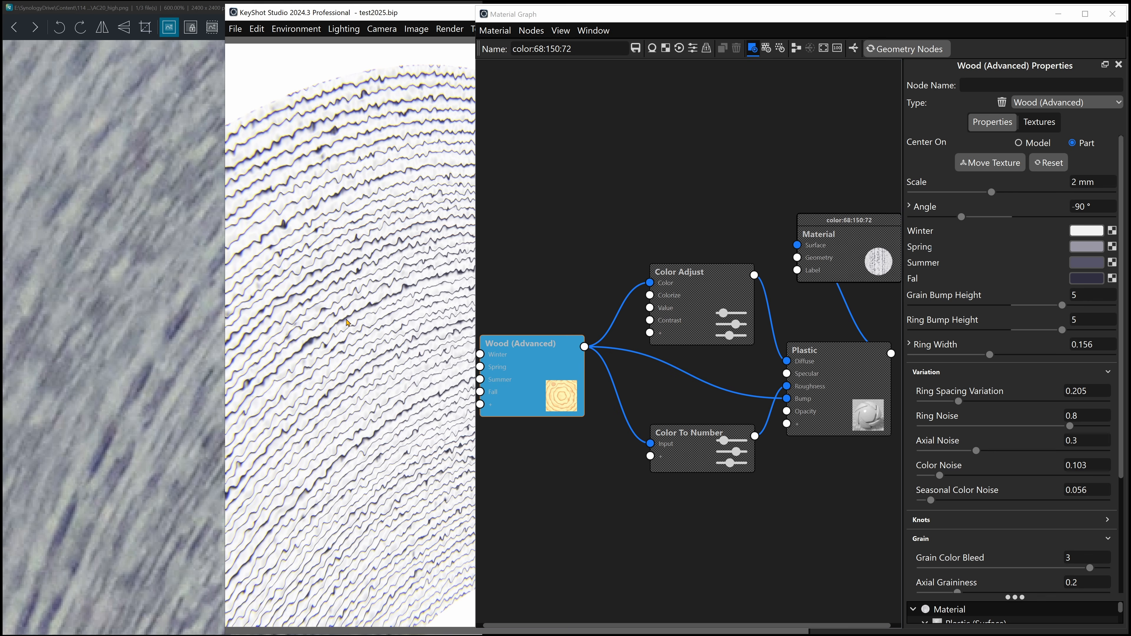
{"action": "left_click_drag", "start_coordinate": [363, 316], "coordinate": [353, 357]}
{"action": "scroll", "coordinate": [353, 362], "scroll_direction": "up", "scroll_amount": 2}
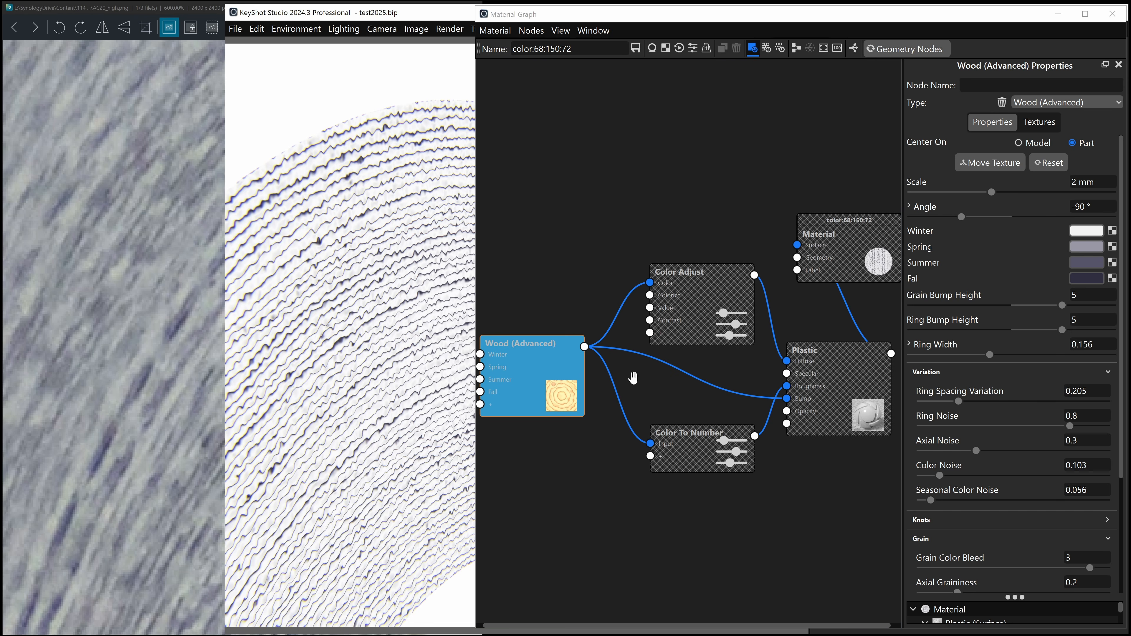
{"action": "scroll", "coordinate": [350, 356], "scroll_direction": "down", "scroll_amount": 4}
{"action": "scroll", "coordinate": [350, 356], "scroll_direction": "down", "scroll_amount": 5}
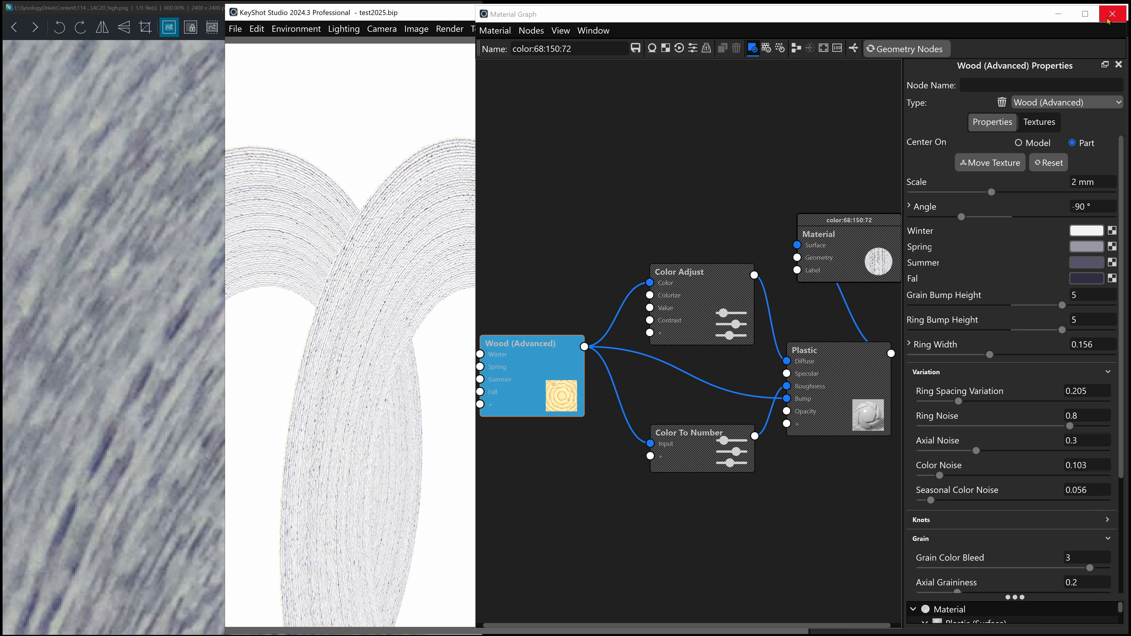
- Turn off the Wood (Advanced) preview, close the material graph and return the viewport to Camera 2
{"action": "left_click", "coordinate": [542, 365]}
{"action": "key", "text": "c"}
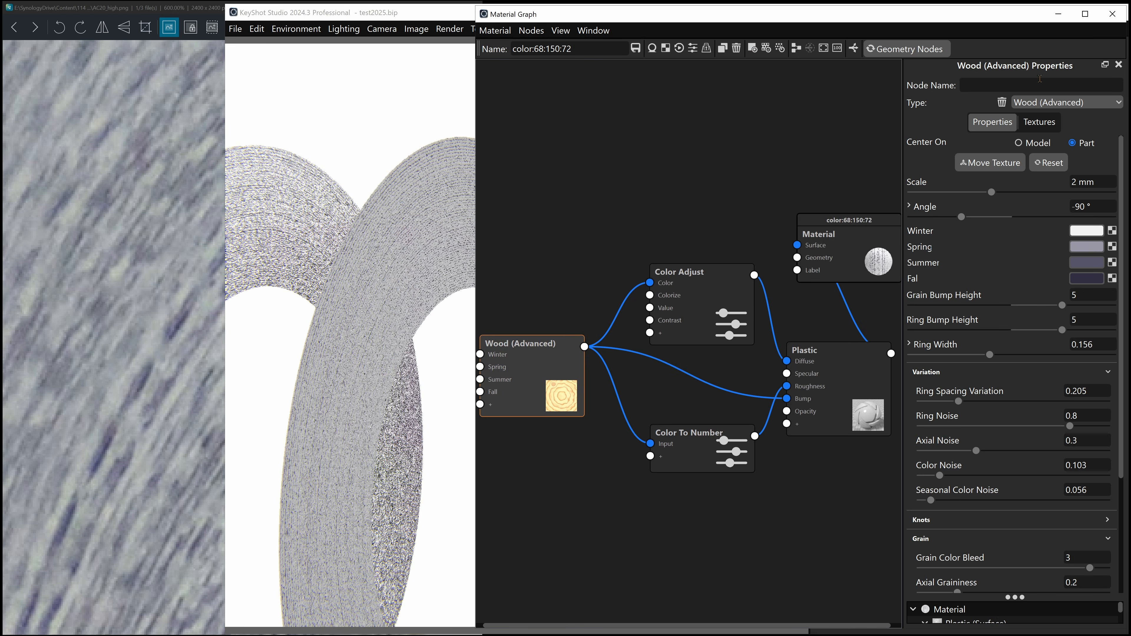
{"action": "left_click", "coordinate": [1112, 18]}
{"action": "left_click", "coordinate": [942, 63]}
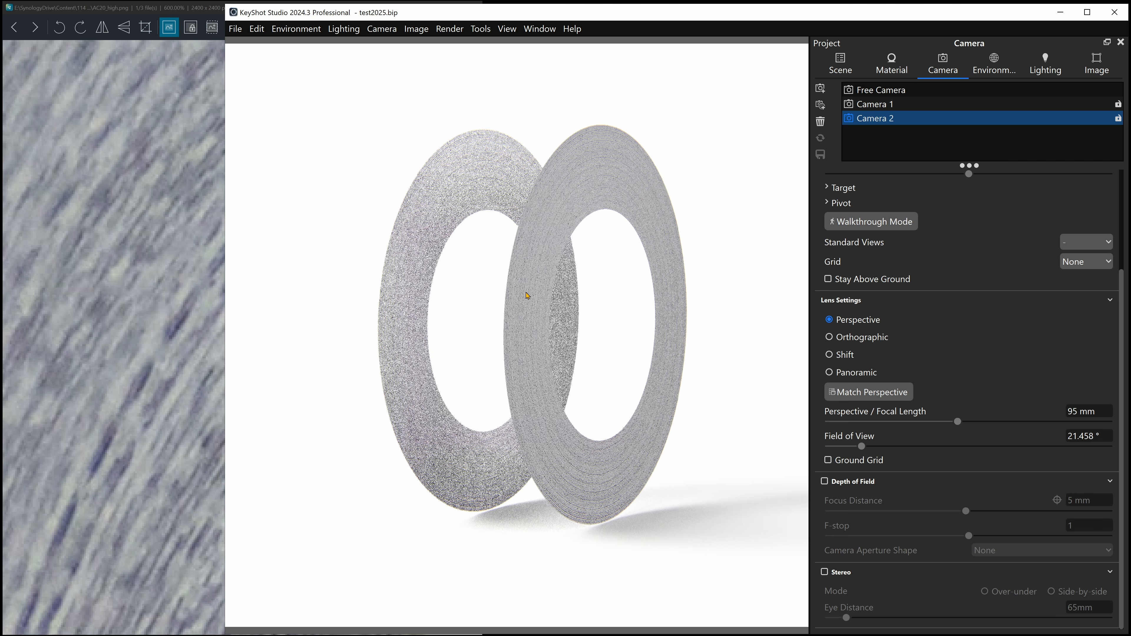
- Show all parts of the textured DuctTapeRoll v1 with the Ground Plane, keeping the untextured duplicate roll hidden
{"action": "left_click", "coordinate": [840, 63]}
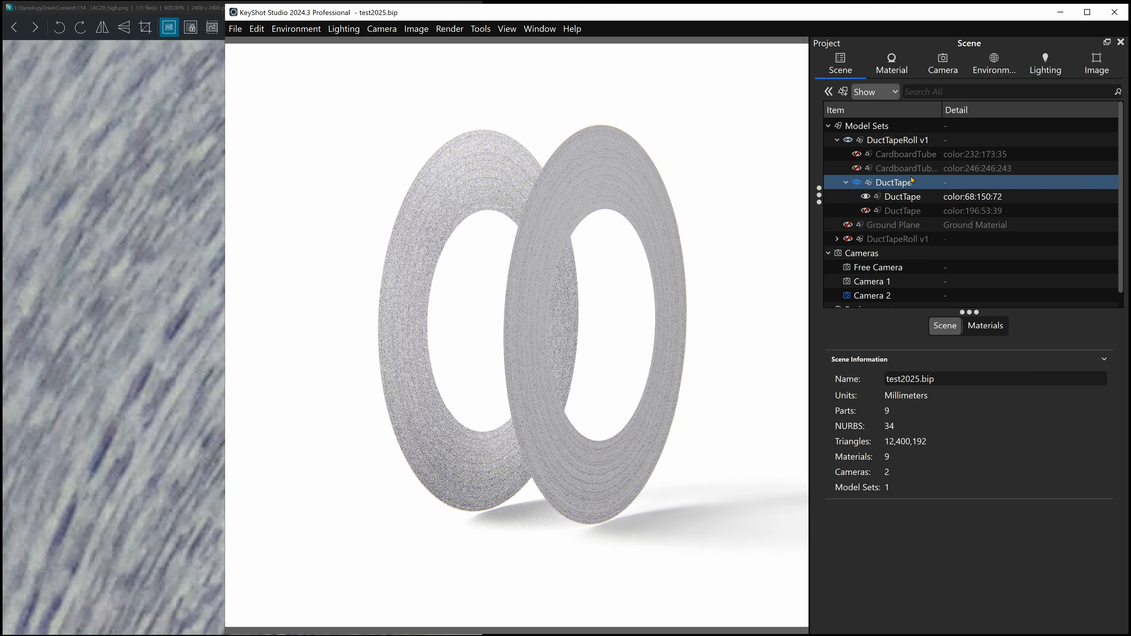
{"action": "left_click", "coordinate": [865, 211]}
{"action": "left_click", "coordinate": [848, 224]}
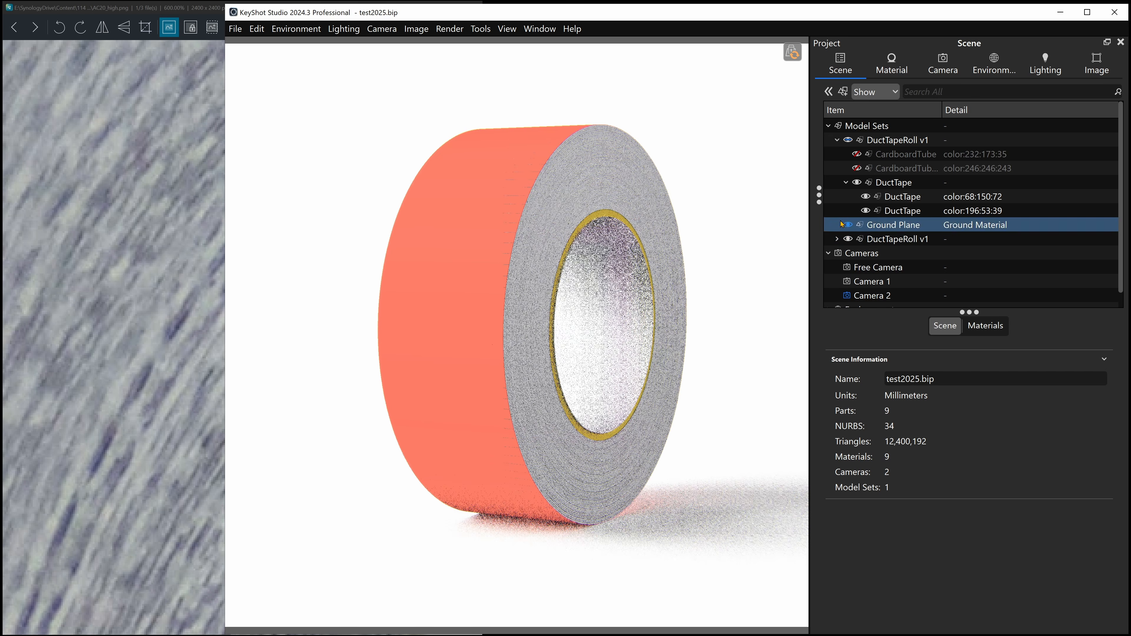
{"action": "left_click", "coordinate": [848, 140]}
- Compare the finished roll's layered side with the reference photo, close up and at 70% zoom
{"action": "scroll", "coordinate": [183, 319], "scroll_direction": "up", "scroll_amount": 5}
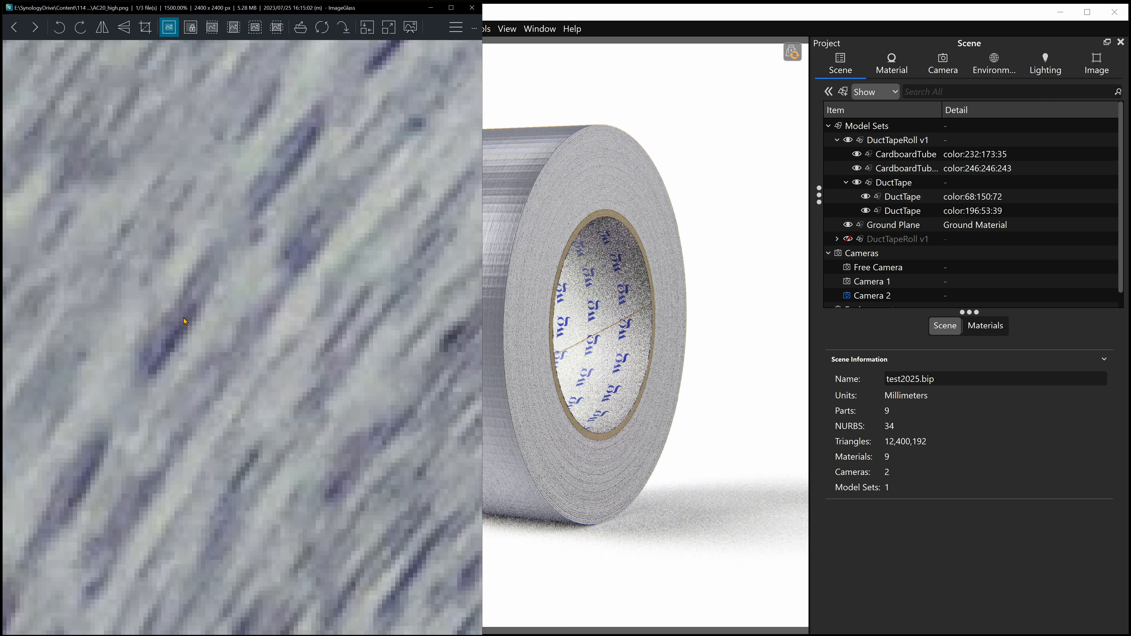
{"action": "scroll", "coordinate": [185, 320], "scroll_direction": "down", "scroll_amount": 10}
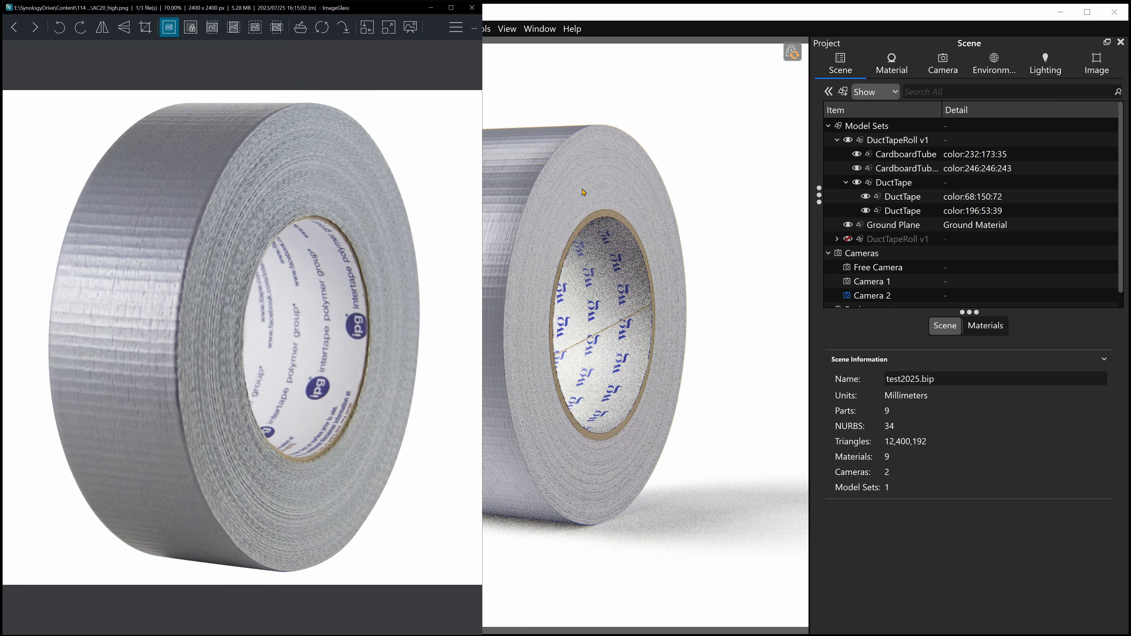
{"action": "left_click", "coordinate": [608, 171]}
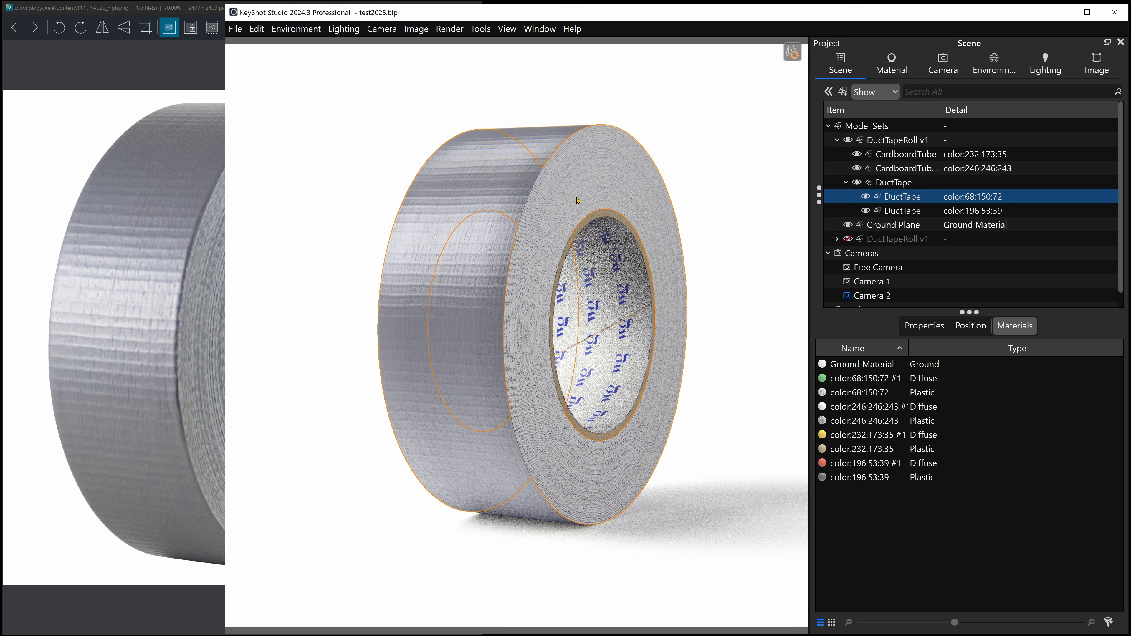
{"action": "left_click", "coordinate": [213, 294]}
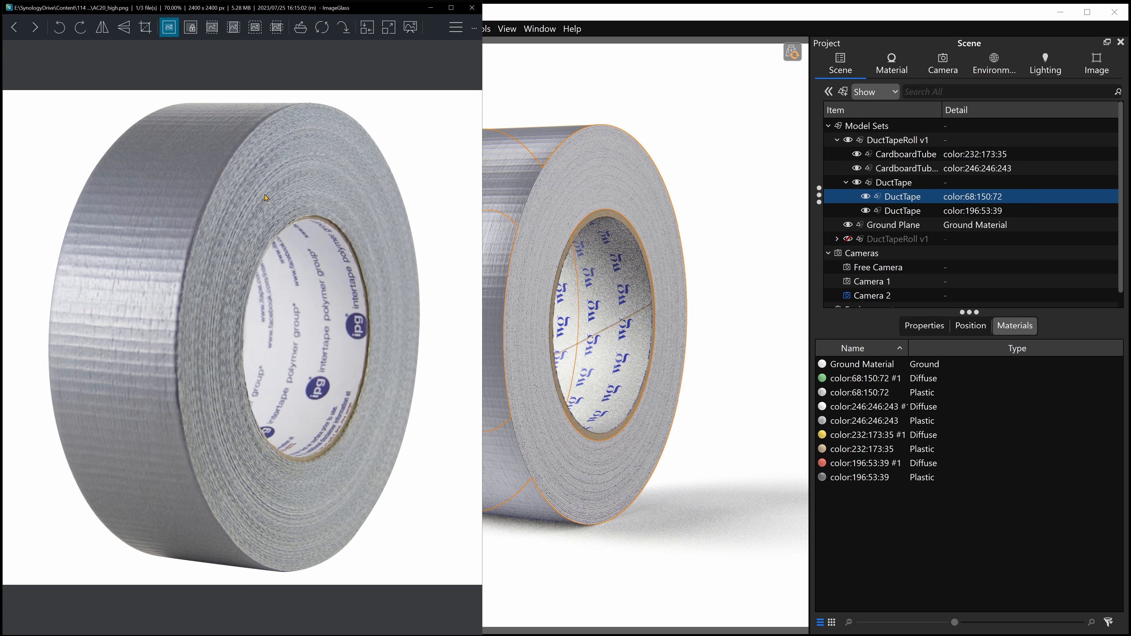
{"action": "left_click", "coordinate": [686, 209]}
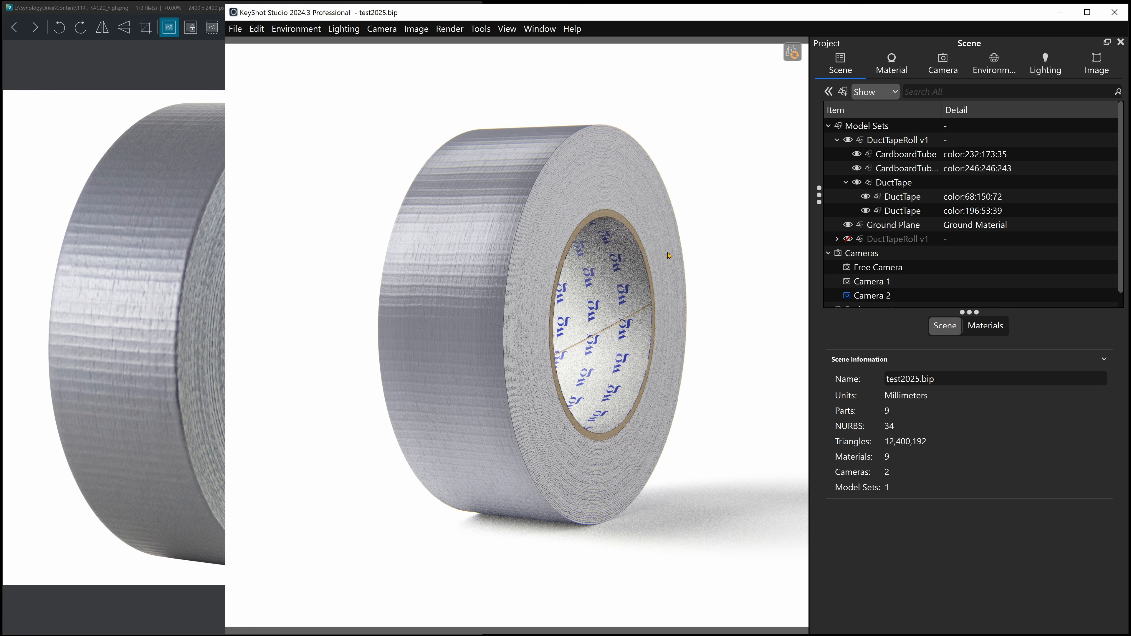
- Examine the finished roll up close in the viewport, centering on its side and printed inner core
{"action": "scroll", "coordinate": [668, 256], "scroll_direction": "down", "scroll_amount": 2}
{"action": "scroll", "coordinate": [657, 260], "scroll_direction": "up", "scroll_amount": 5}
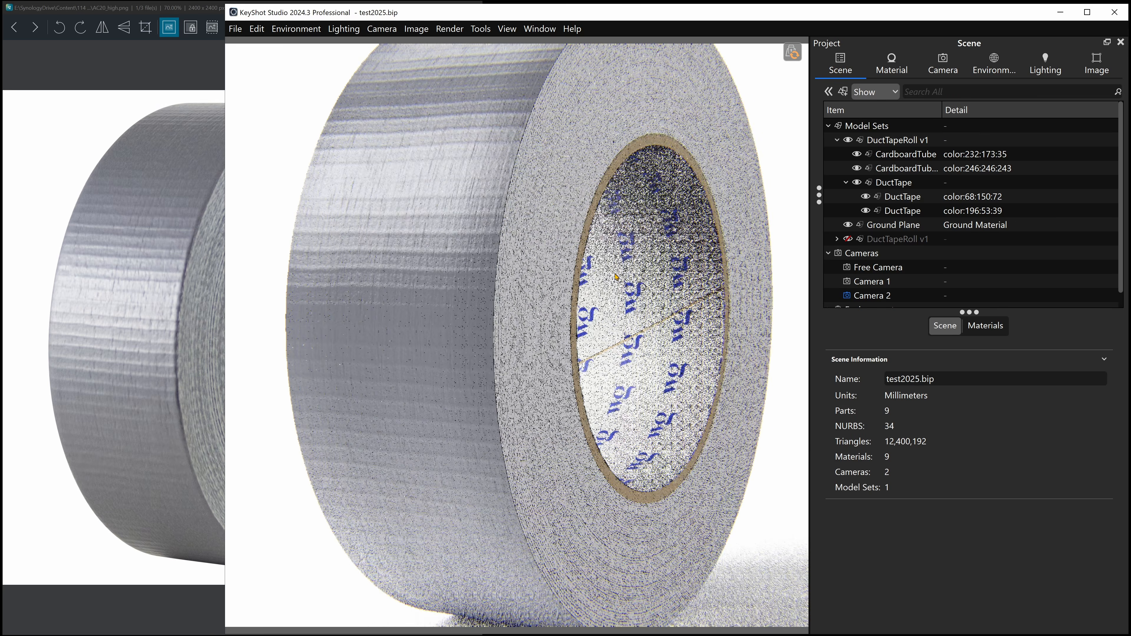
{"action": "scroll", "coordinate": [615, 276], "scroll_direction": "down", "scroll_amount": 1}
{"action": "middle_click_drag", "start_coordinate": [614, 277], "coordinate": [450, 275]}
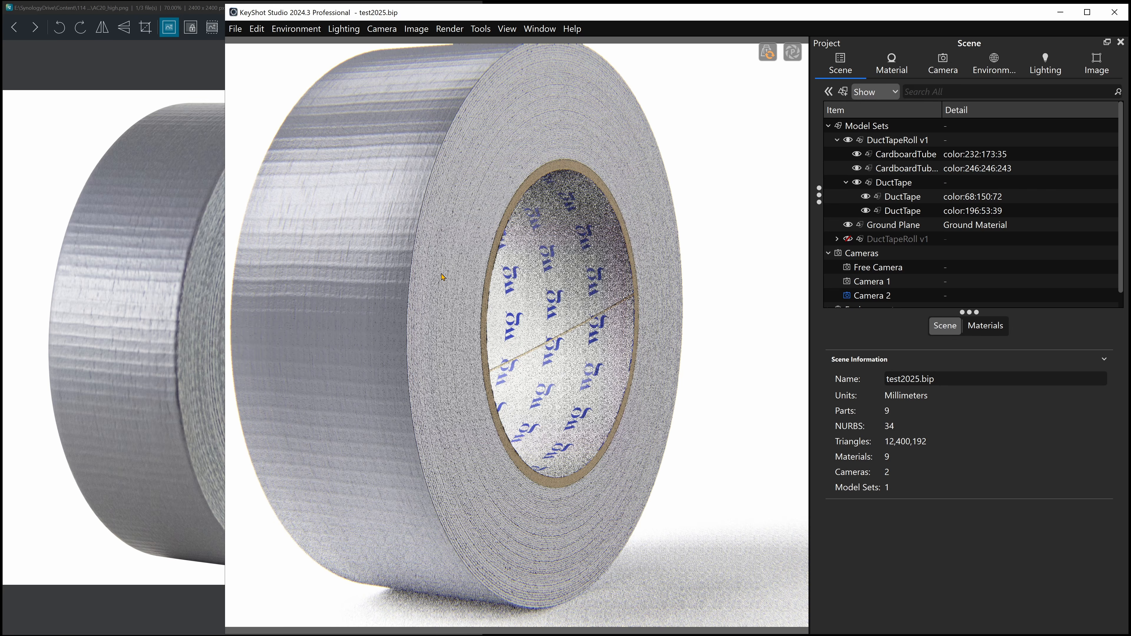
- Isolate the CardboardTube part and examine the core's cardboard edge in the reference photo at up to 300% zoom
{"action": "left_click", "coordinate": [139, 337]}
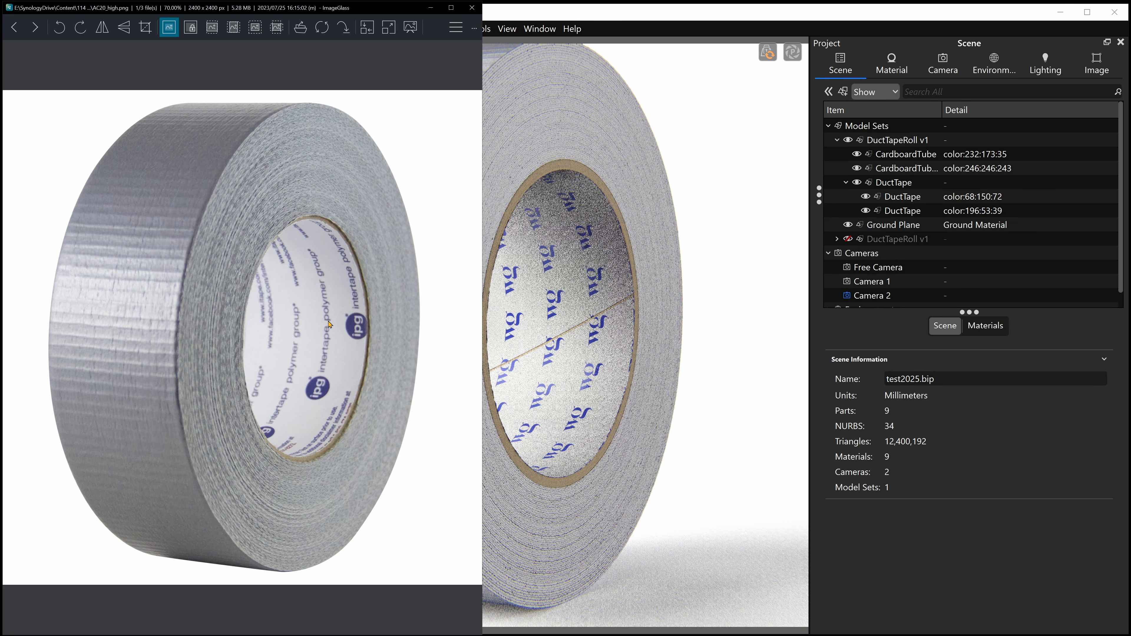
{"action": "right_click", "coordinate": [560, 164]}
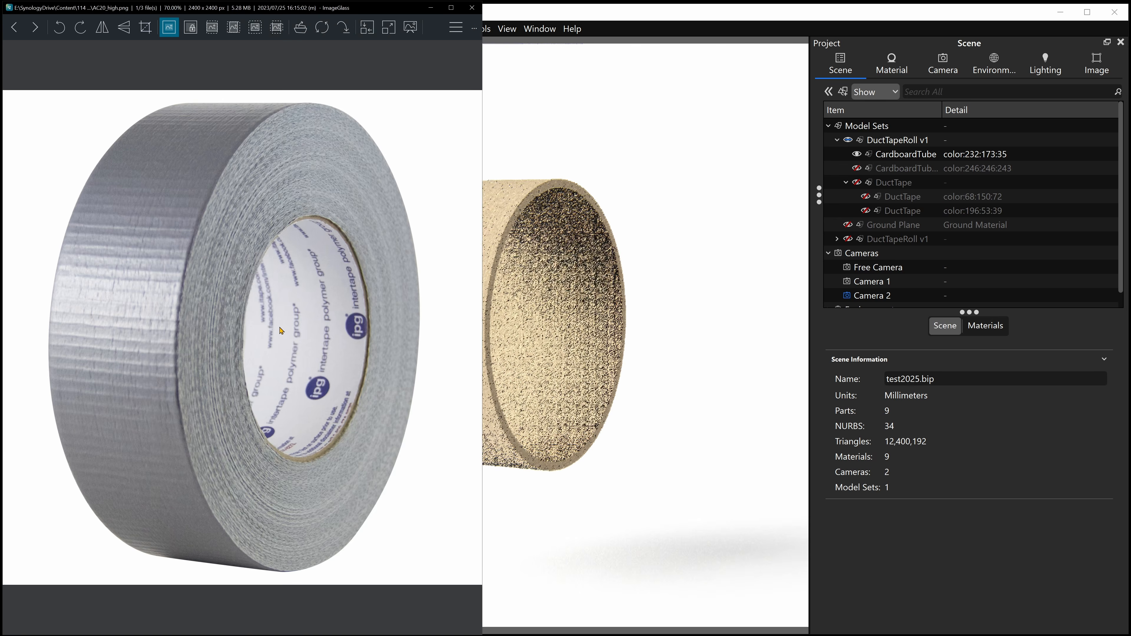
{"action": "scroll", "coordinate": [282, 331], "scroll_direction": "up", "scroll_amount": 5}
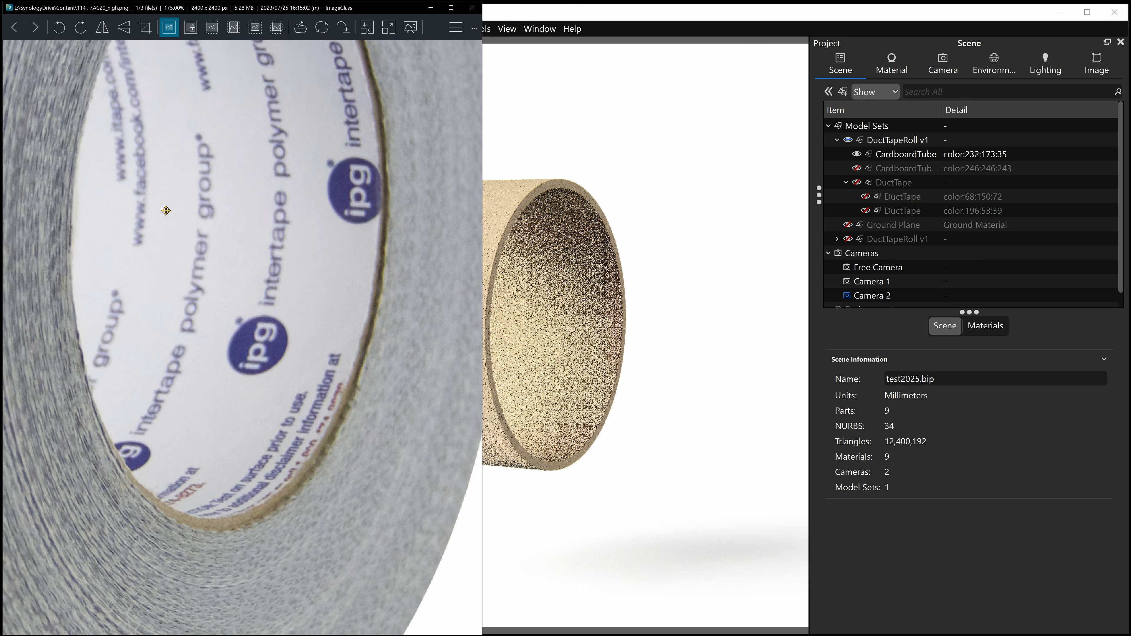
{"action": "scroll", "coordinate": [208, 372], "scroll_direction": "up", "scroll_amount": 3}
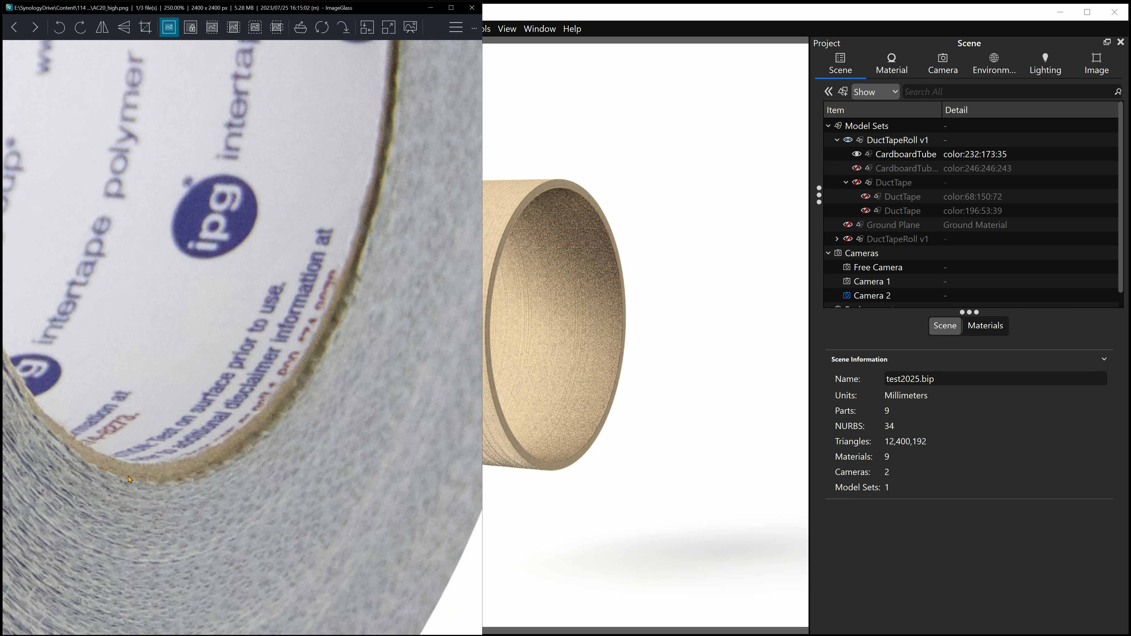
{"action": "scroll", "coordinate": [125, 474], "scroll_direction": "up", "scroll_amount": 1}
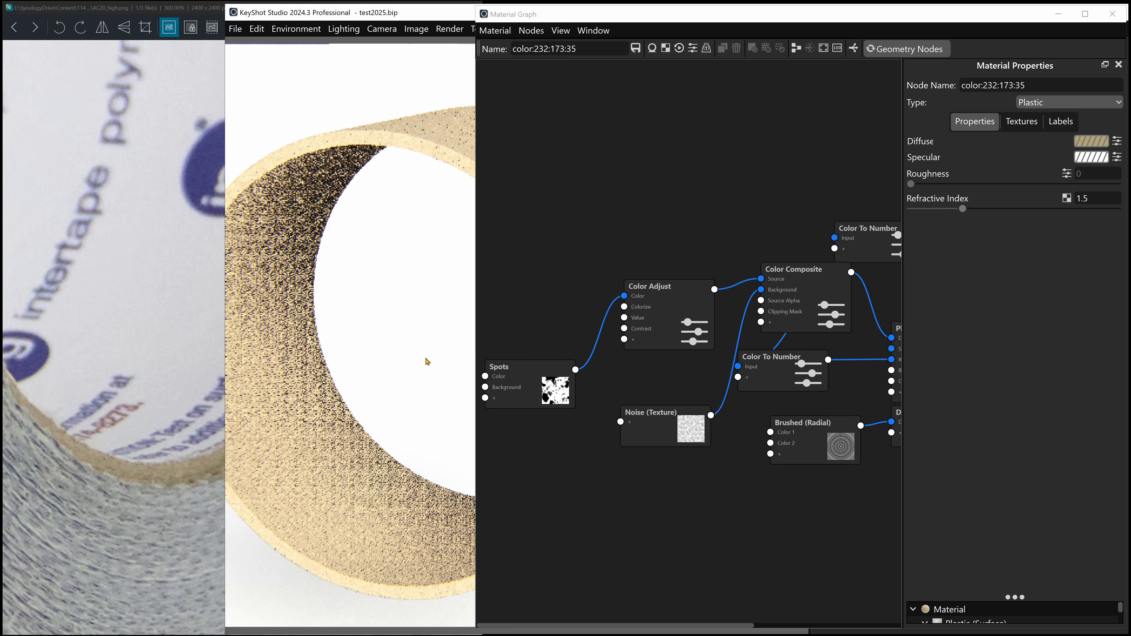
- Auto-arrange the cardboard material's graph nodes and preview the Brushed (Radial) texture on the tube
{"action": "left_click_drag", "start_coordinate": [429, 361], "coordinate": [243, 307]}
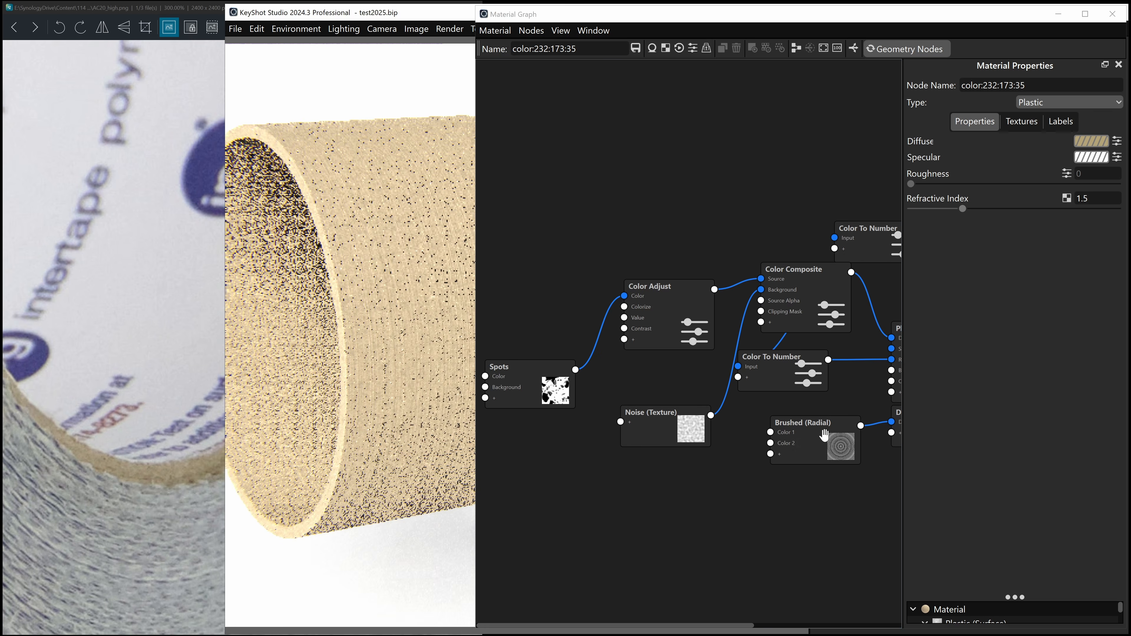
{"action": "left_click", "coordinate": [796, 48]}
{"action": "double_click", "coordinate": [752, 342]}
{"action": "key", "text": "c"}
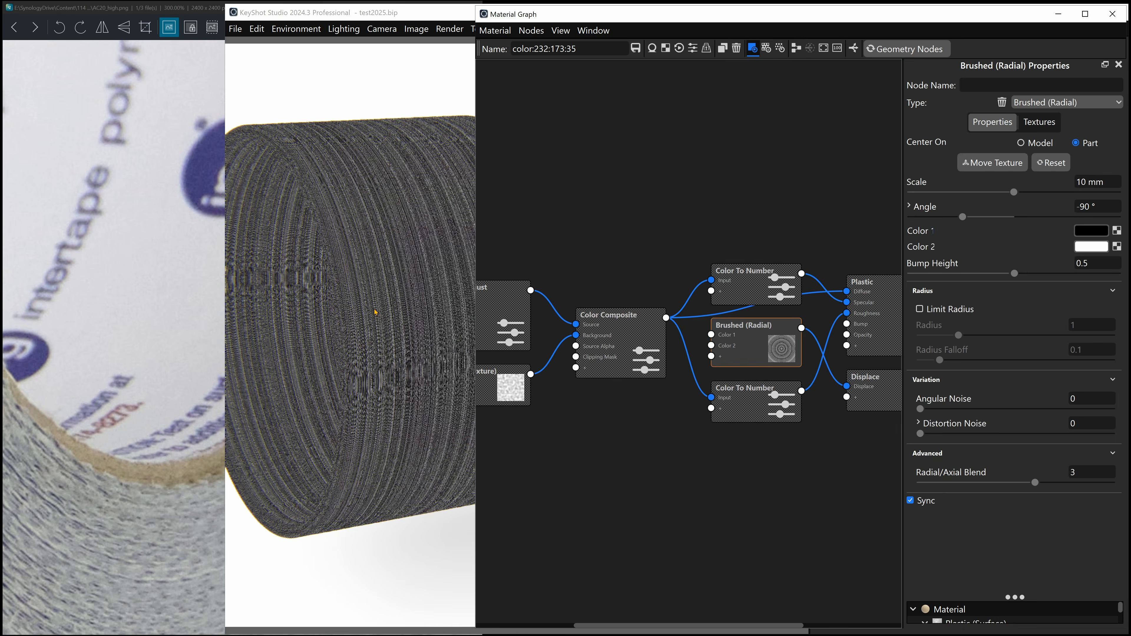
- Set the Brushed (Radial) node's Radial/Axial Blend to 0.77 and place the node below the lower Color To Number node
{"action": "mouse_move", "coordinate": [378, 319]}
{"action": "left_mouse_down"}
{"action": "mouse_move", "coordinate": [208, 308]}
{"action": "mouse_move", "coordinate": [305, 302]}
{"action": "mouse_move", "coordinate": [312, 288]}
{"action": "mouse_move", "coordinate": [363, 311]}
{"action": "mouse_move", "coordinate": [332, 386]}
{"action": "mouse_move", "coordinate": [324, 352]}
{"action": "mouse_move", "coordinate": [342, 390]}
{"action": "mouse_move", "coordinate": [352, 363]}
{"action": "left_mouse_up"}
{"action": "scroll", "coordinate": [305, 302], "scroll_direction": "up", "scroll_amount": 5}
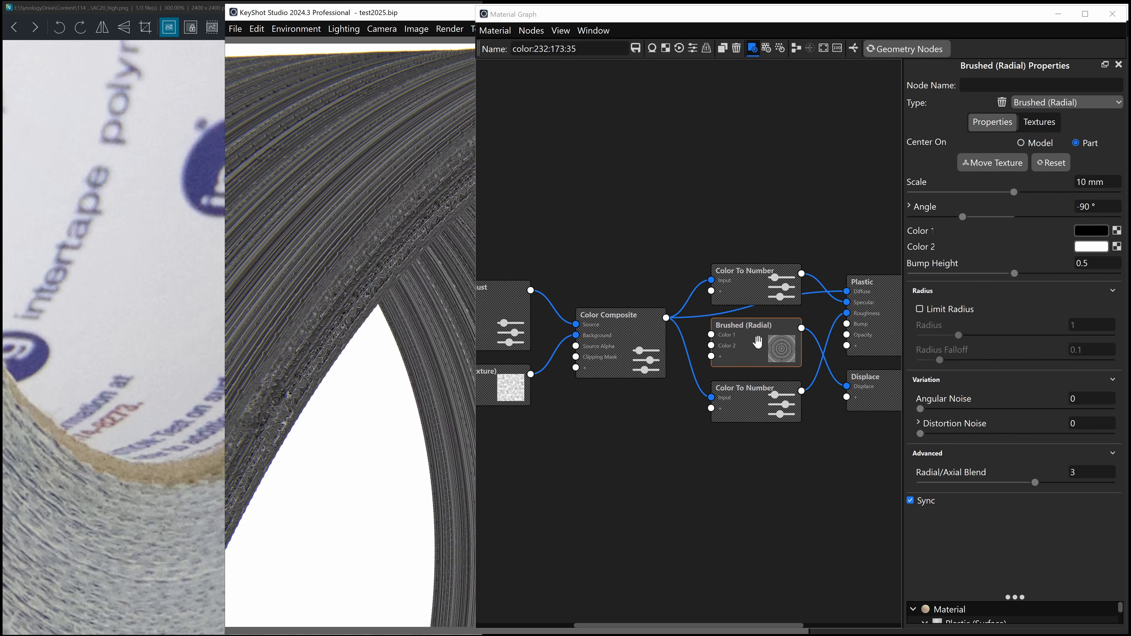
{"action": "left_click_drag", "start_coordinate": [1036, 484], "coordinate": [949, 483]}
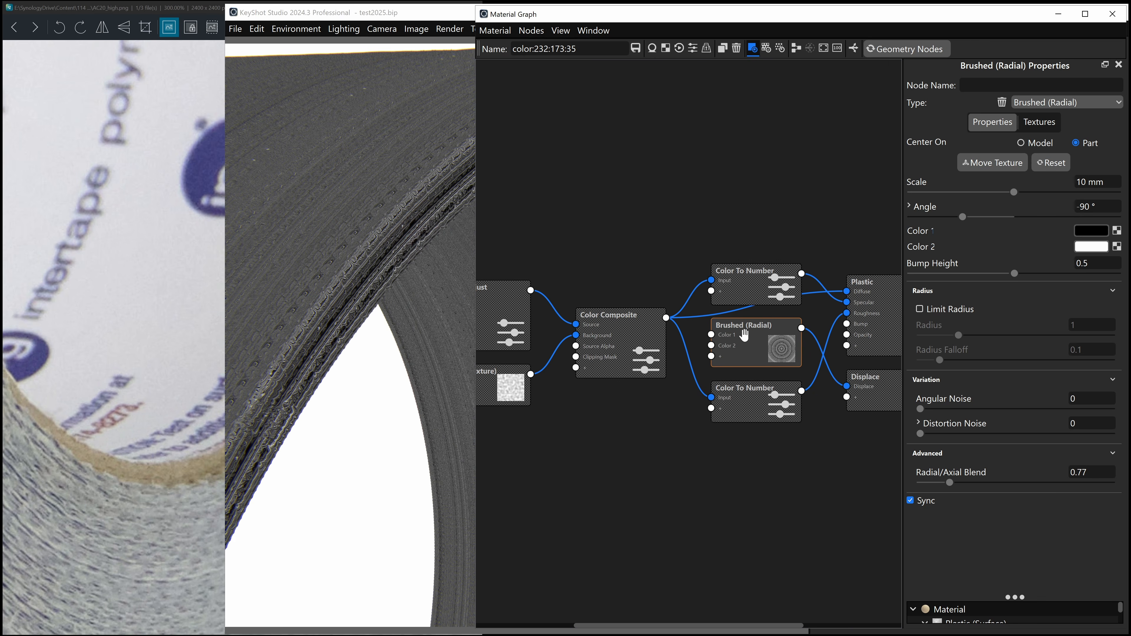
{"action": "mouse_move", "coordinate": [744, 334]}
{"action": "left_mouse_down"}
{"action": "mouse_move", "coordinate": [740, 482]}
{"action": "mouse_move", "coordinate": [735, 473]}
{"action": "left_mouse_up"}
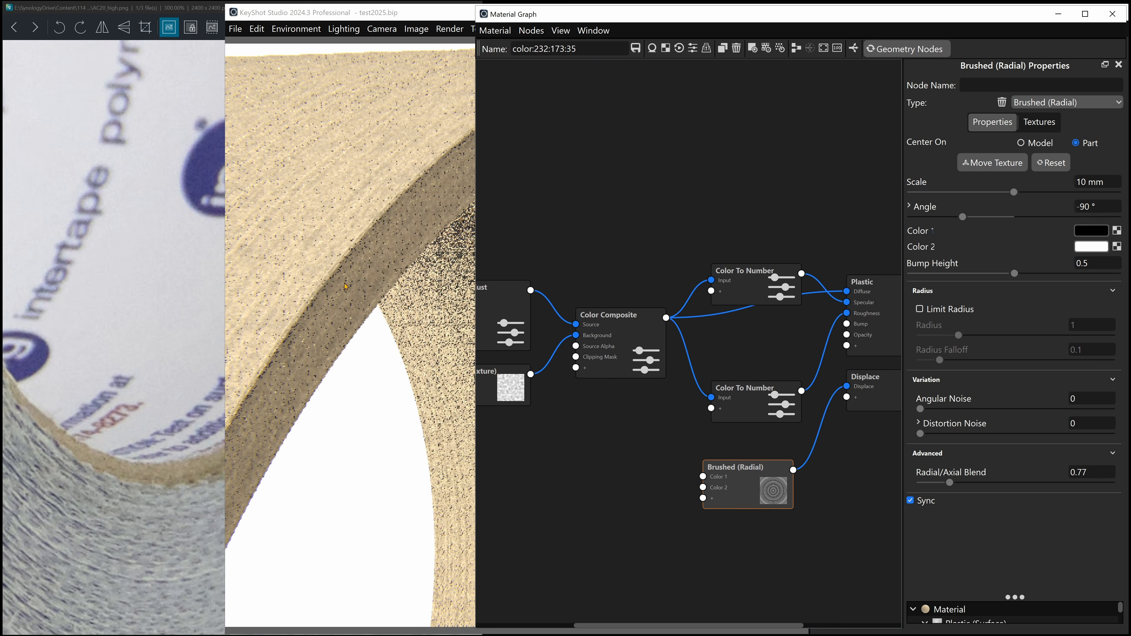
- Execute the geometry nodes and examine the displaced cardboard edge and surface of the tube up close
{"action": "left_click", "coordinate": [883, 51]}
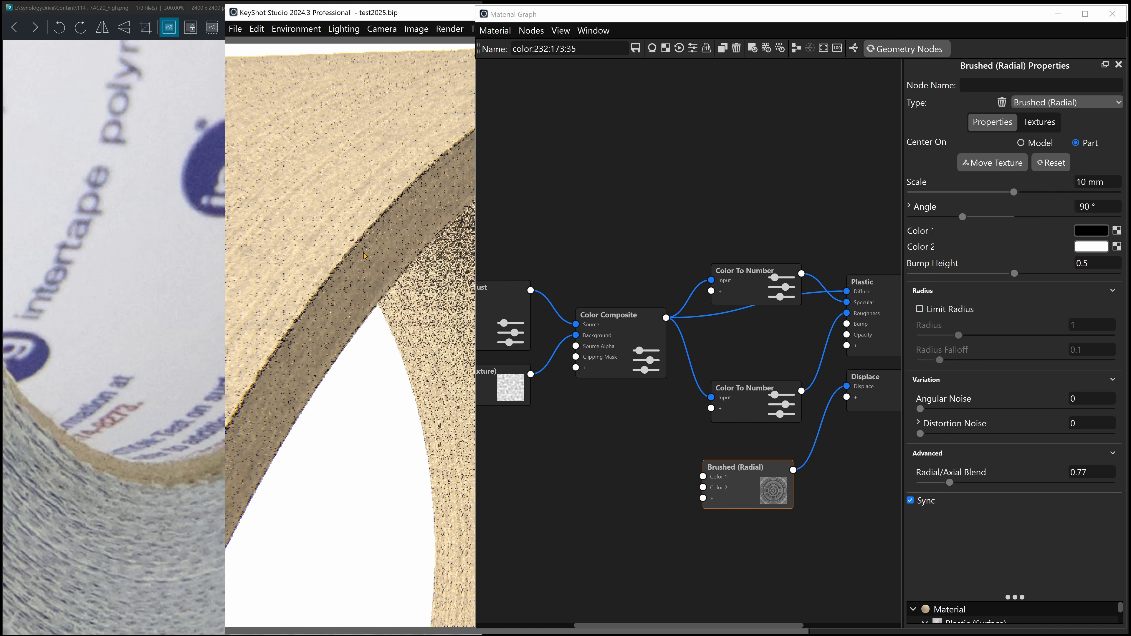
{"action": "left_click_drag", "start_coordinate": [423, 283], "coordinate": [169, 283]}
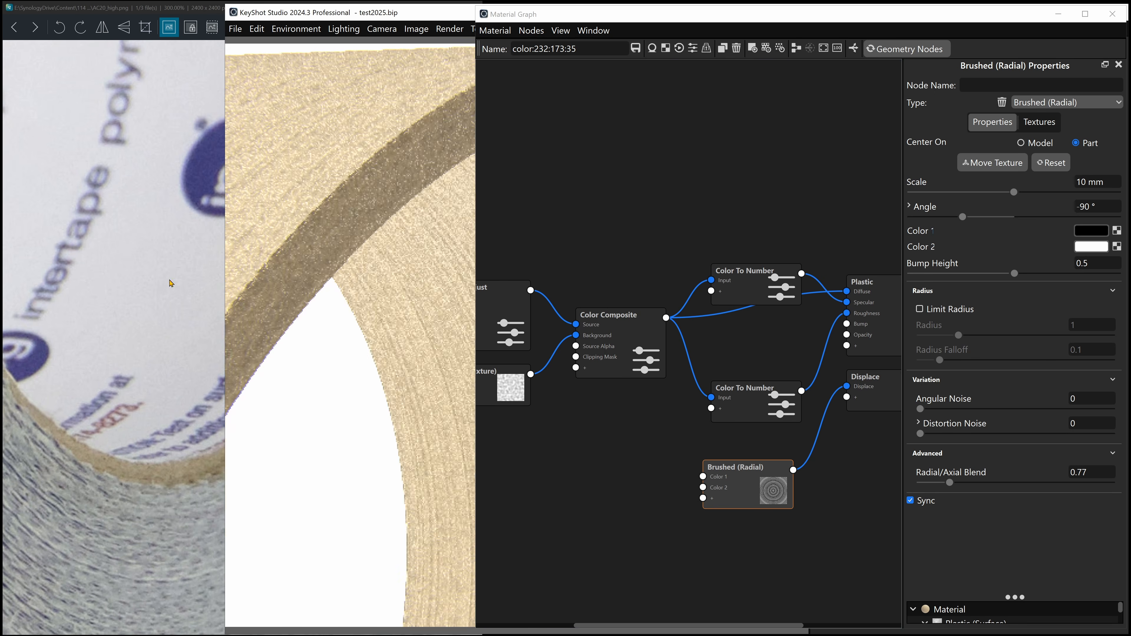
{"action": "left_click_drag", "start_coordinate": [322, 283], "coordinate": [388, 342]}
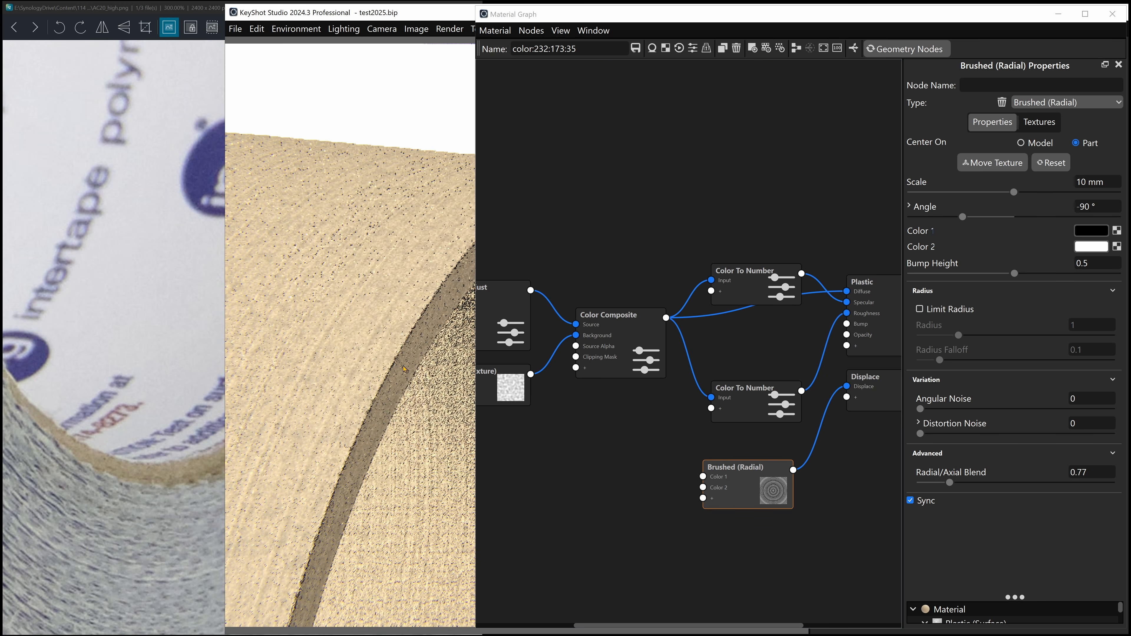
{"action": "scroll", "coordinate": [386, 432], "scroll_direction": "up", "scroll_amount": 4}
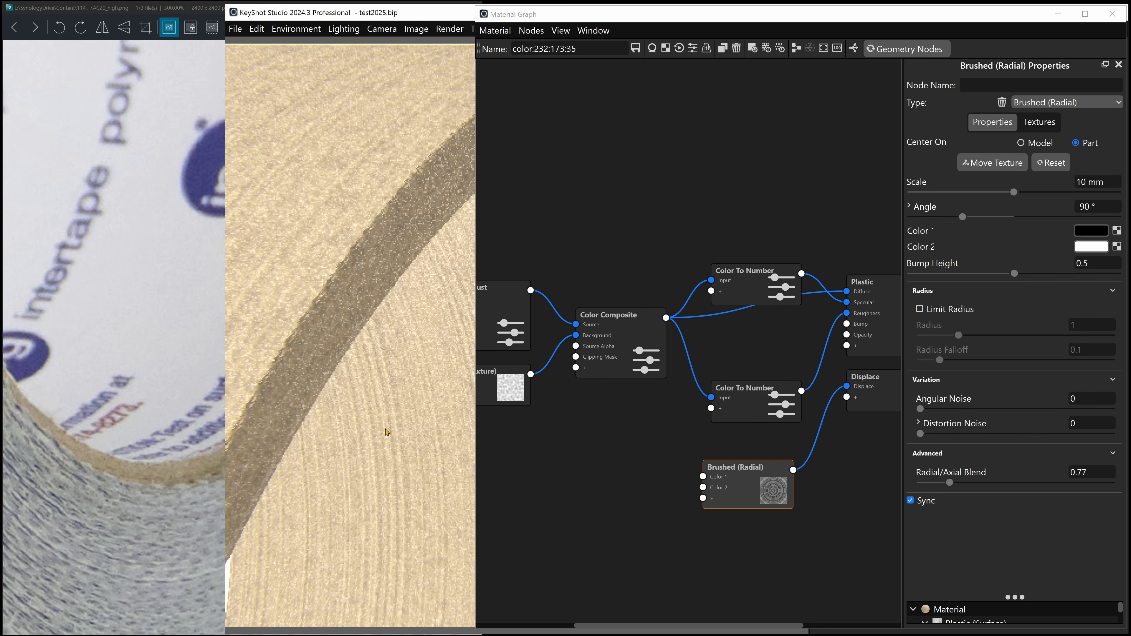
{"action": "scroll", "coordinate": [320, 412], "scroll_direction": "up", "scroll_amount": 4}
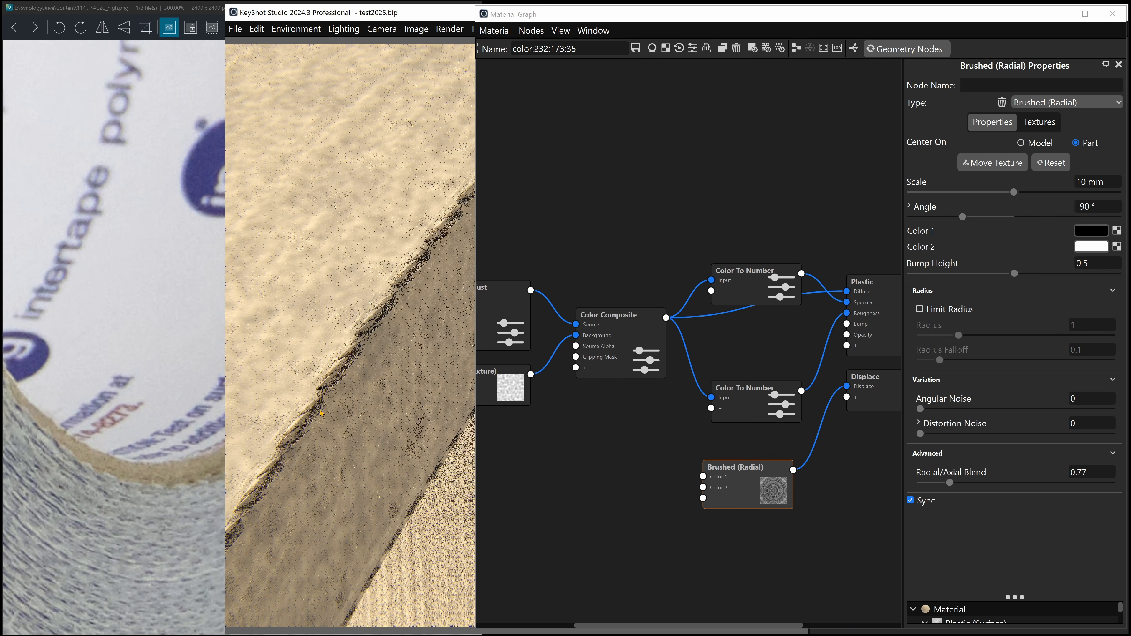
{"action": "scroll", "coordinate": [303, 442], "scroll_direction": "down", "scroll_amount": 8}
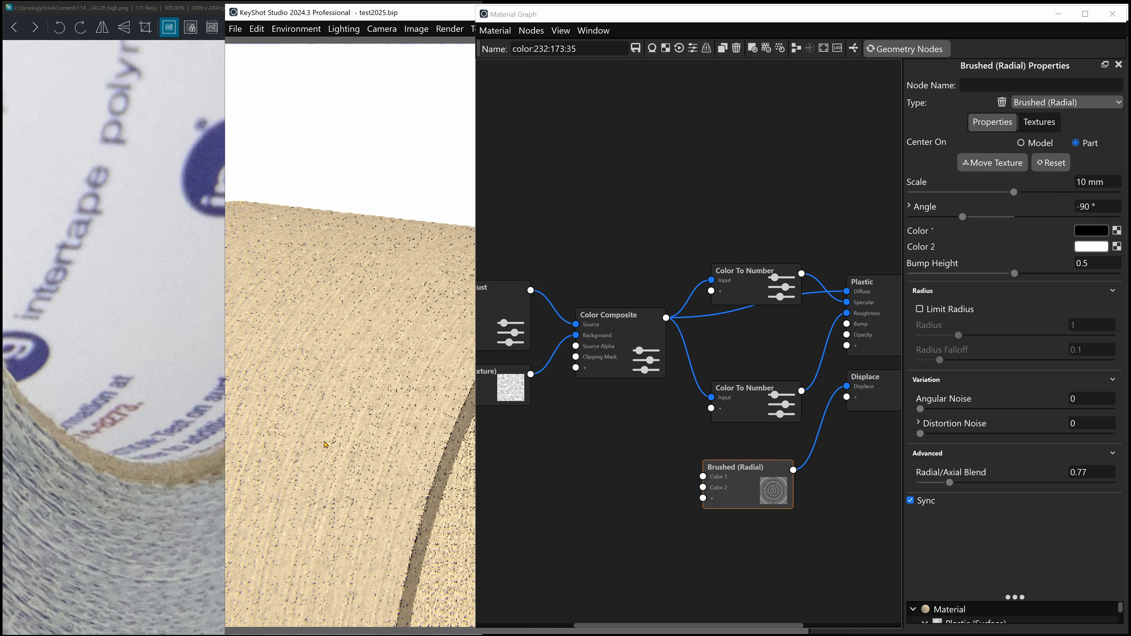
{"action": "mouse_move", "coordinate": [377, 395]}
{"action": "left_mouse_down"}
{"action": "mouse_move", "coordinate": [363, 250]}
{"action": "mouse_move", "coordinate": [369, 384]}
{"action": "left_mouse_up"}
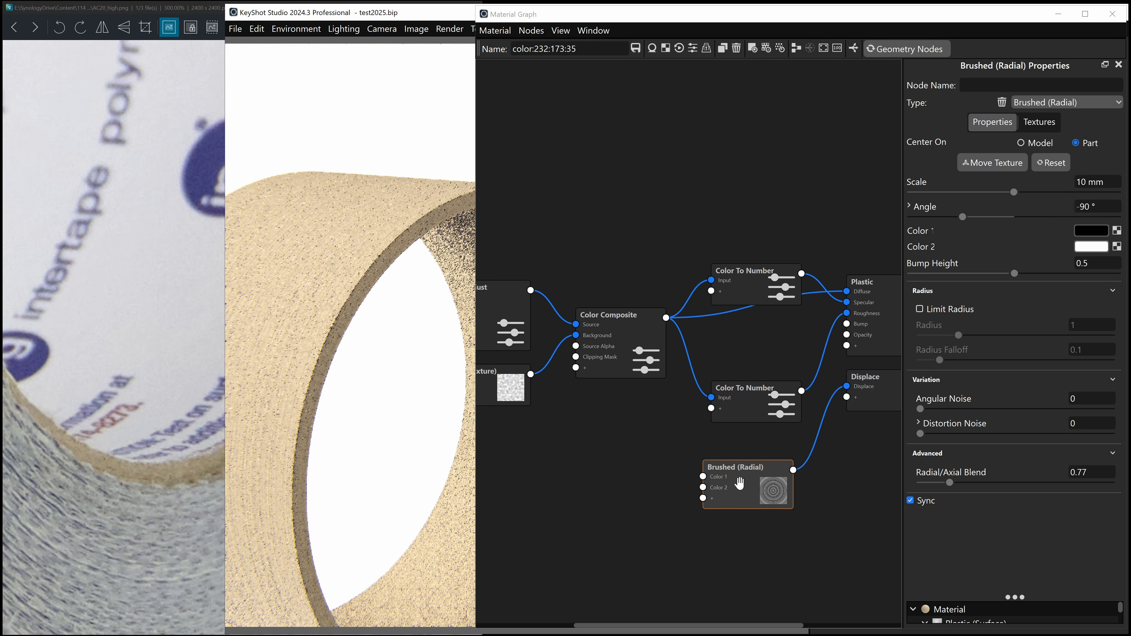
- Set the Displace node's Max Triangles to 10 and regenerate the displaced geometry
{"action": "left_click", "coordinate": [873, 385]}
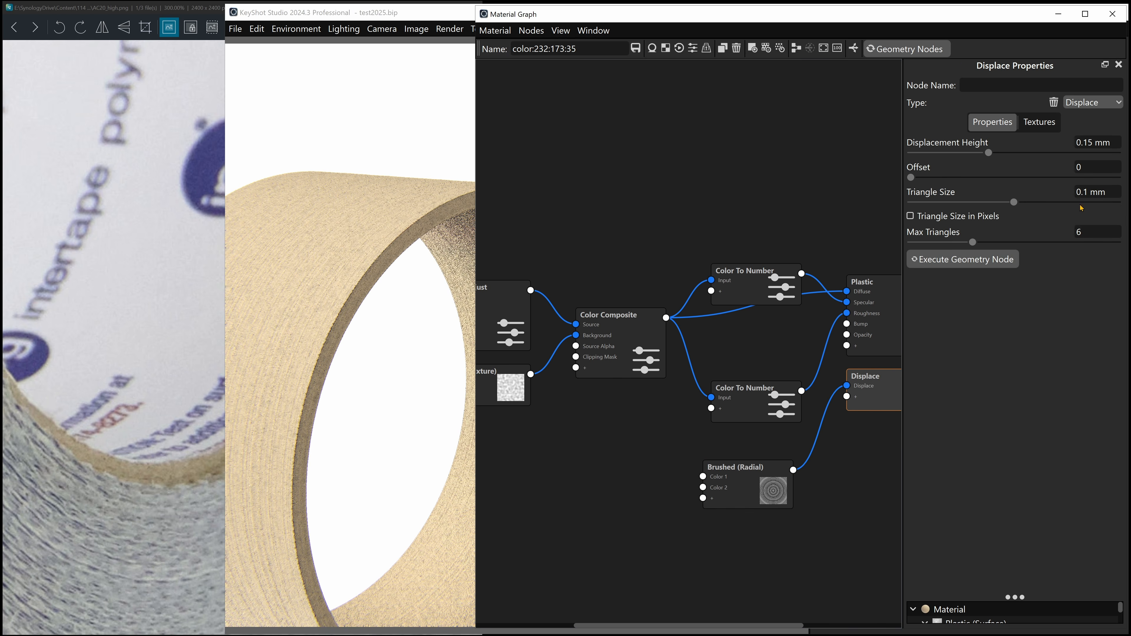
{"action": "left_click_drag", "start_coordinate": [1083, 232], "coordinate": [1069, 231]}
{"action": "type", "text": "10"}
{"action": "key", "text": "Return"}
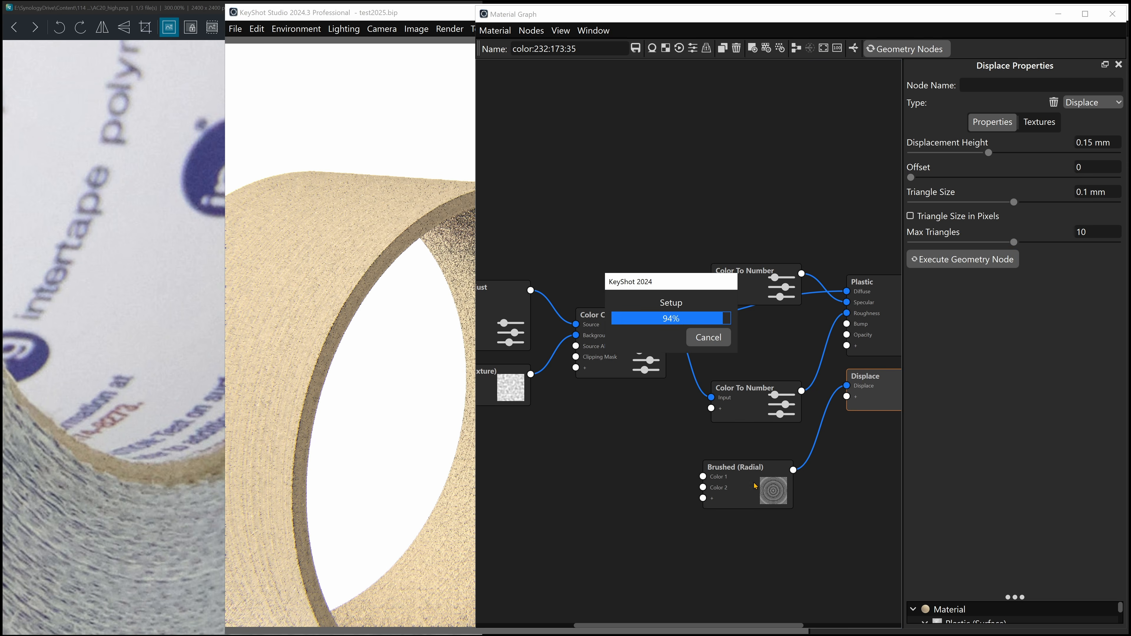
- Spread the Brushed (Radial) and upper Color To Number nodes apart and show the Plastic node's properties
{"action": "left_click_drag", "start_coordinate": [756, 463], "coordinate": [764, 473]}
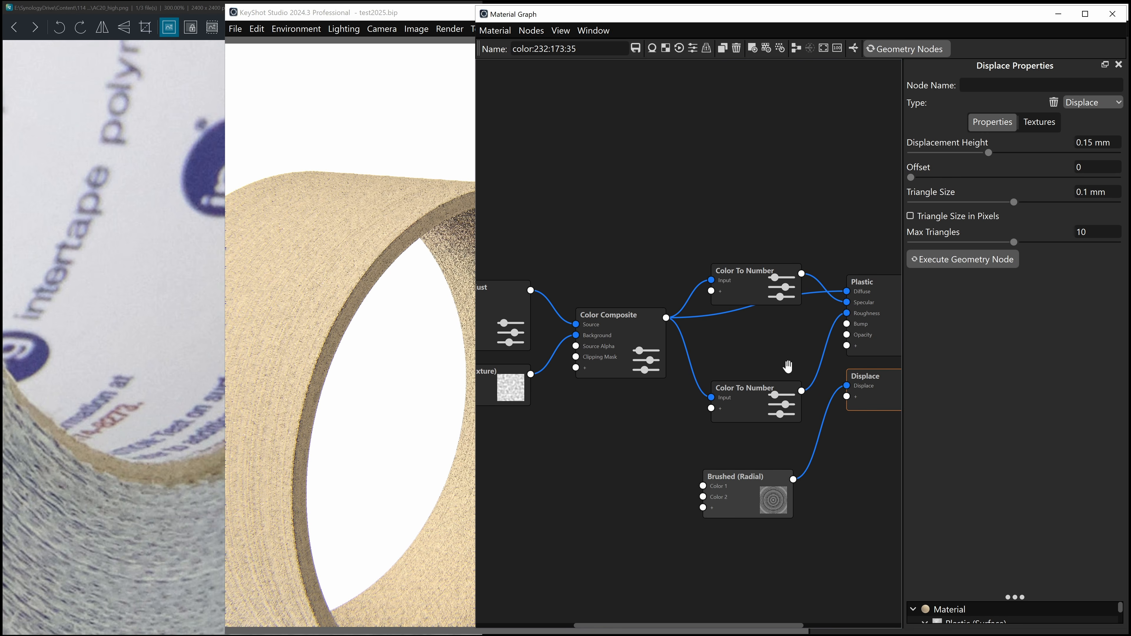
{"action": "left_click_drag", "start_coordinate": [745, 281], "coordinate": [736, 245]}
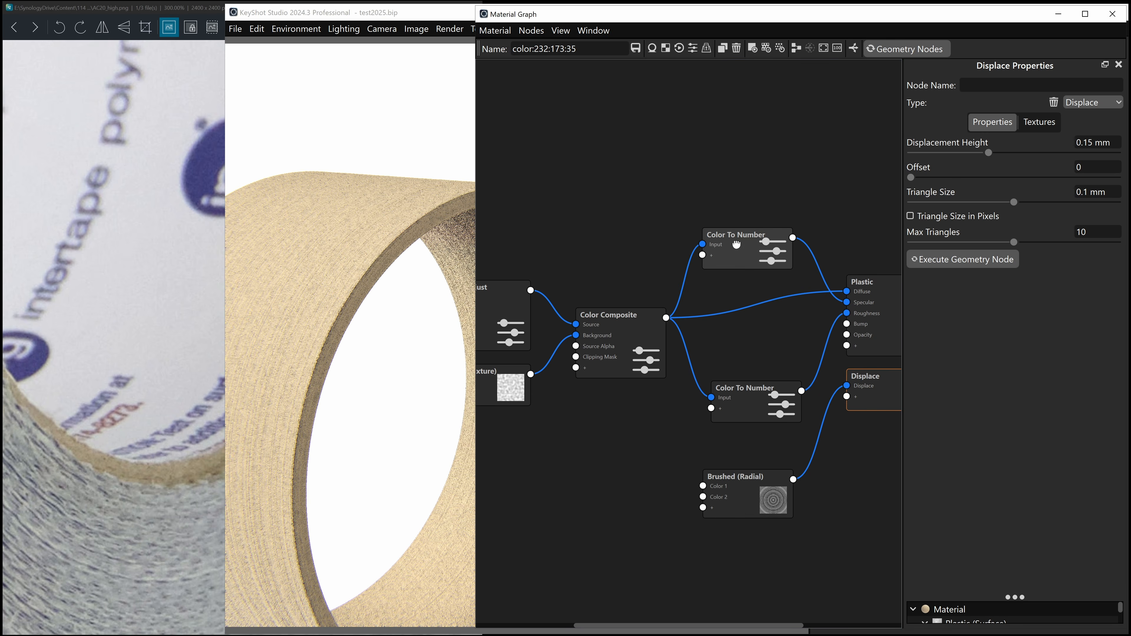
{"action": "left_click", "coordinate": [871, 311]}
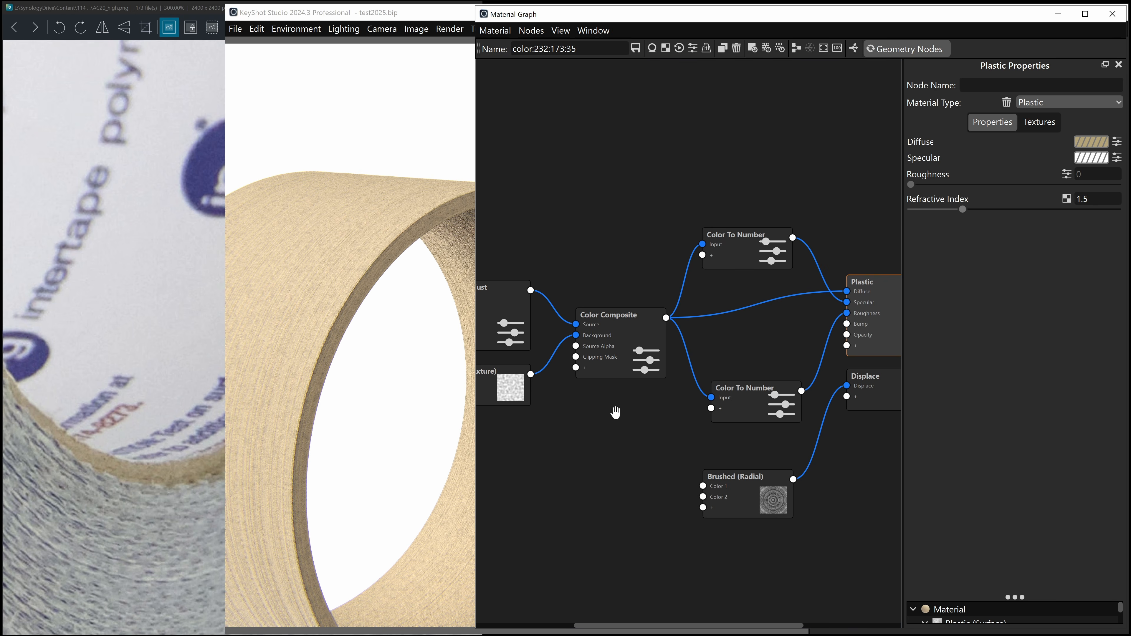
{"action": "mouse_move", "coordinate": [620, 421]}
{"action": "middle_mouse_down"}
{"action": "mouse_move", "coordinate": [770, 412]}
{"action": "mouse_move", "coordinate": [606, 416]}
{"action": "middle_mouse_up"}
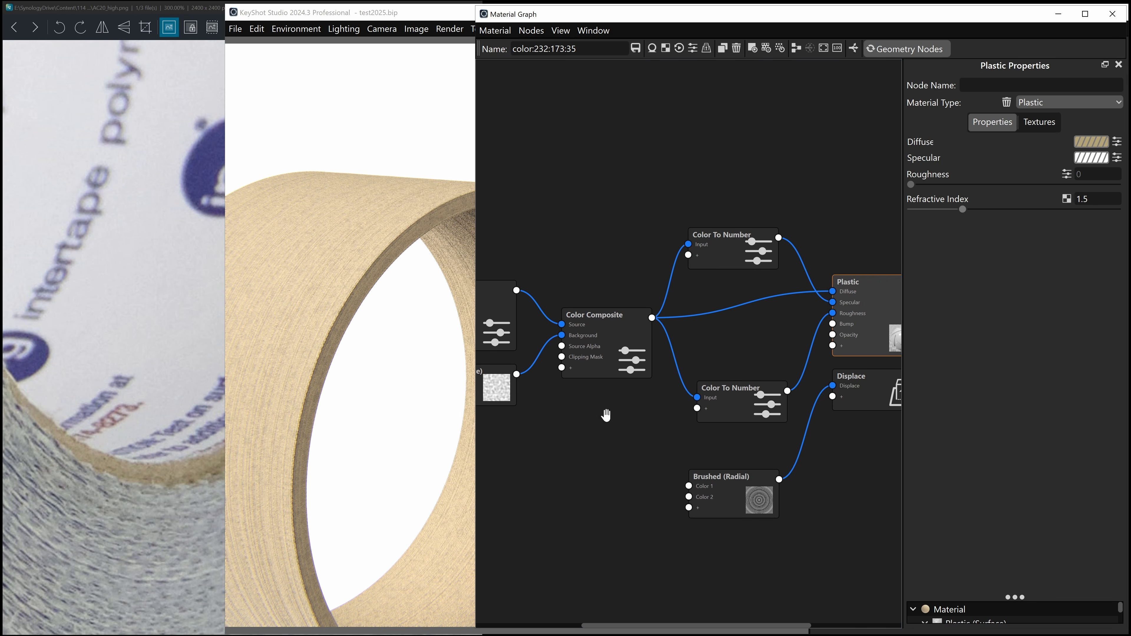
- Preview the Spots texture node on its own and examine its fleck pattern up close on the tube
{"action": "middle_click_drag", "start_coordinate": [608, 339], "coordinate": [737, 412]}
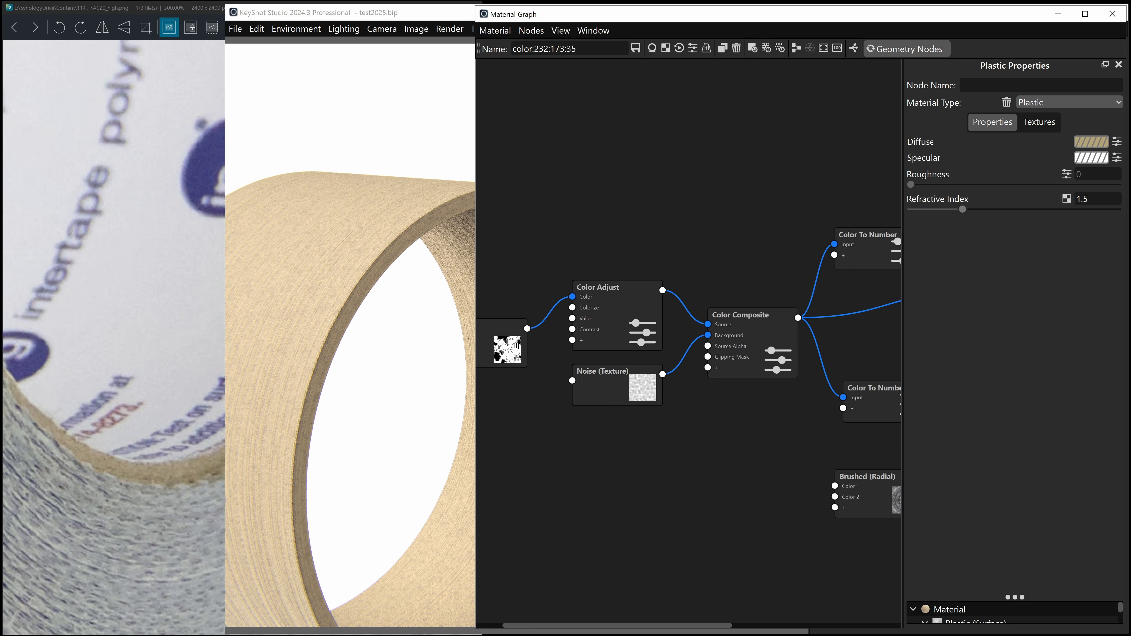
{"action": "left_click", "coordinate": [507, 343]}
{"action": "middle_click_drag", "start_coordinate": [516, 278], "coordinate": [614, 266]}
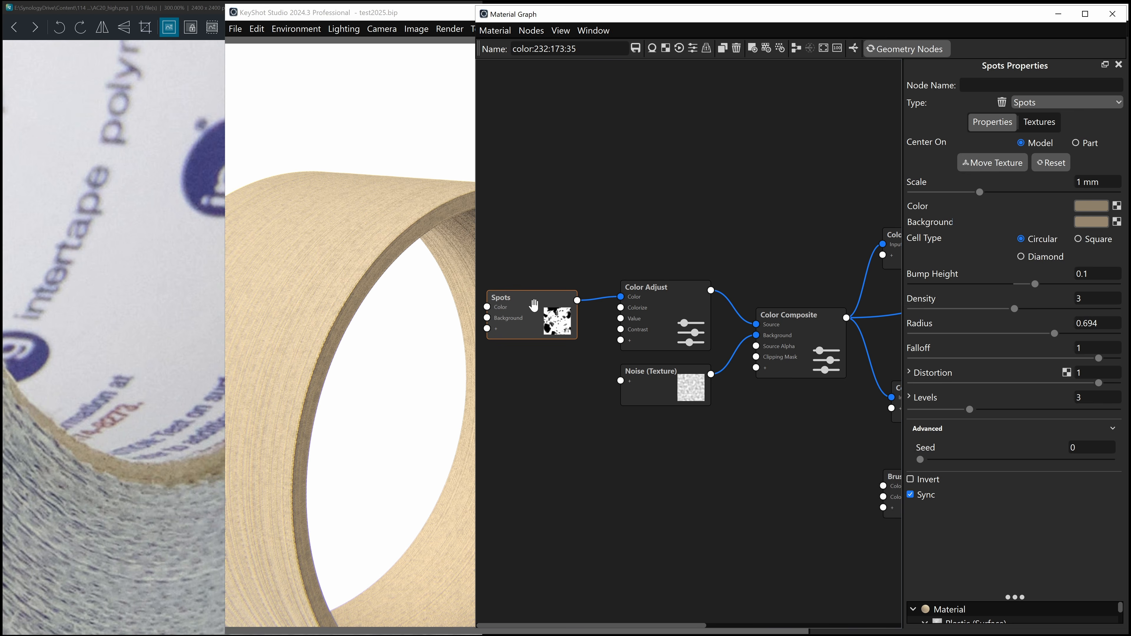
{"action": "key", "text": "c"}
{"action": "left_click_drag", "start_coordinate": [290, 339], "coordinate": [337, 343]}
{"action": "scroll", "coordinate": [337, 342], "scroll_direction": "up", "scroll_amount": 5}
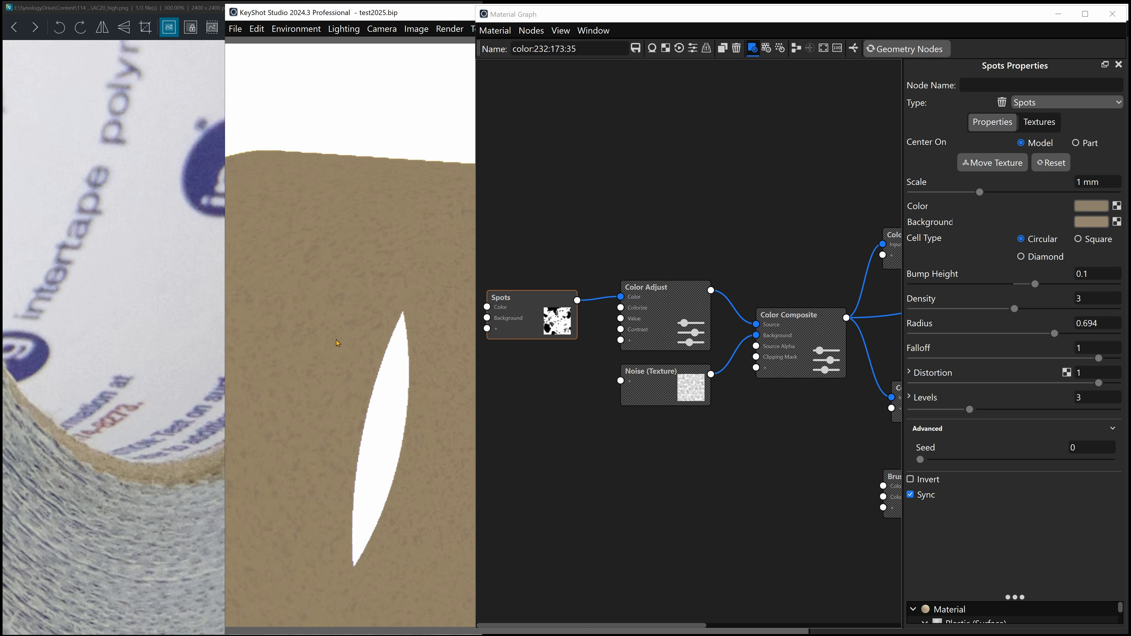
{"action": "scroll", "coordinate": [337, 342], "scroll_direction": "up", "scroll_amount": 2}
{"action": "middle_click_drag", "start_coordinate": [337, 343], "coordinate": [527, 580]}
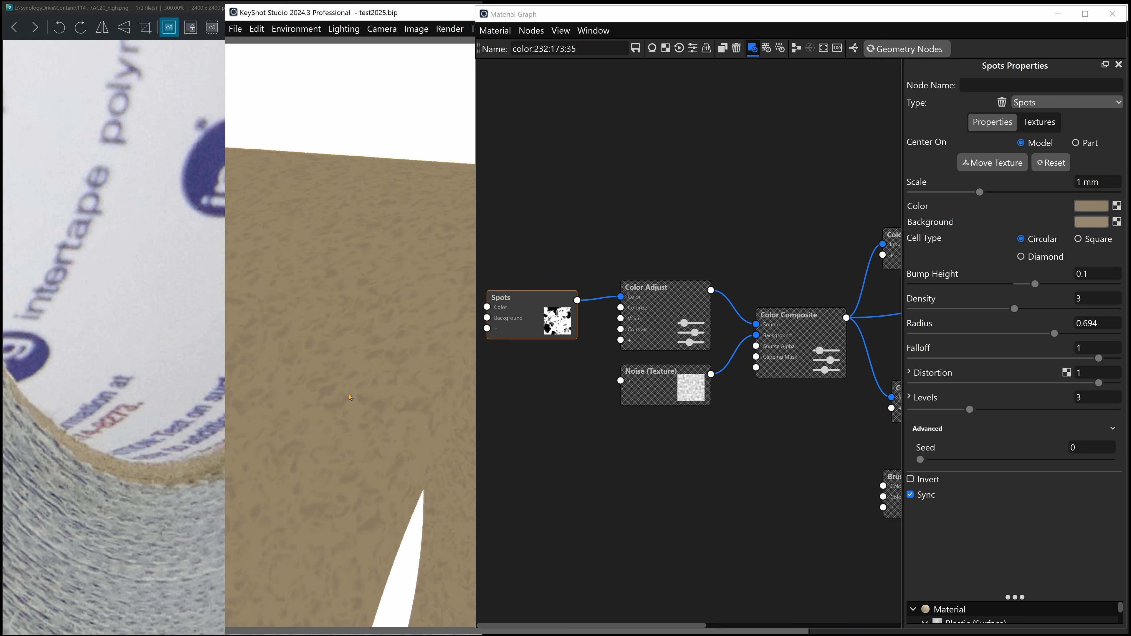
{"action": "scroll", "coordinate": [349, 394], "scroll_direction": "up", "scroll_amount": 1}
{"action": "left_click_drag", "start_coordinate": [349, 395], "coordinate": [367, 370]}
{"action": "scroll", "coordinate": [369, 388], "scroll_direction": "up", "scroll_amount": 1}
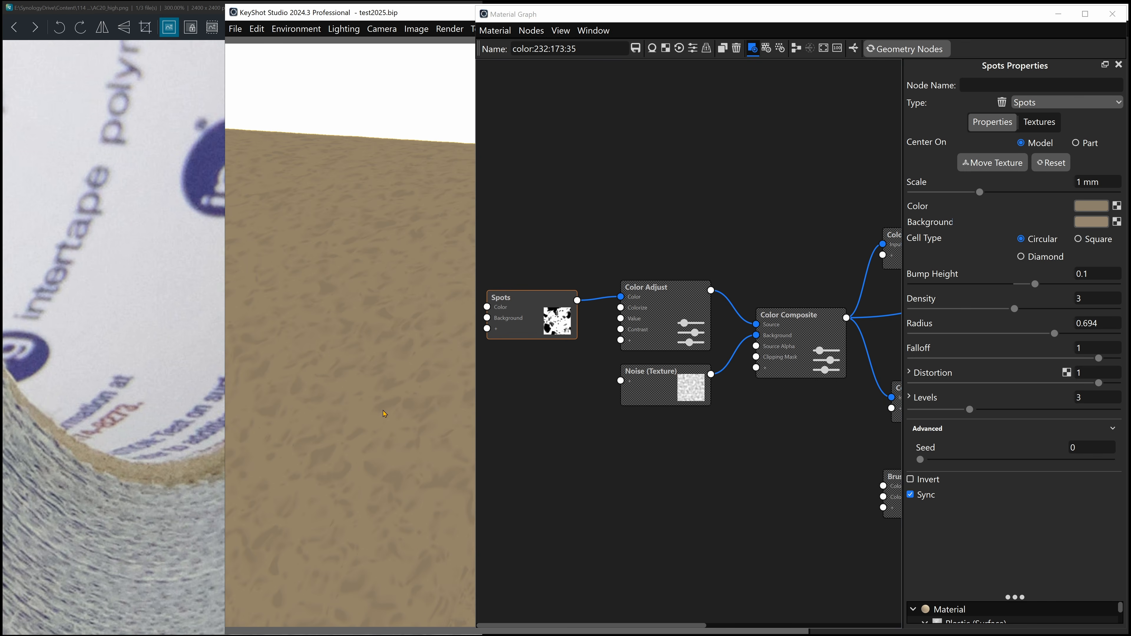
{"action": "scroll", "coordinate": [390, 409], "scroll_direction": "up", "scroll_amount": 2}
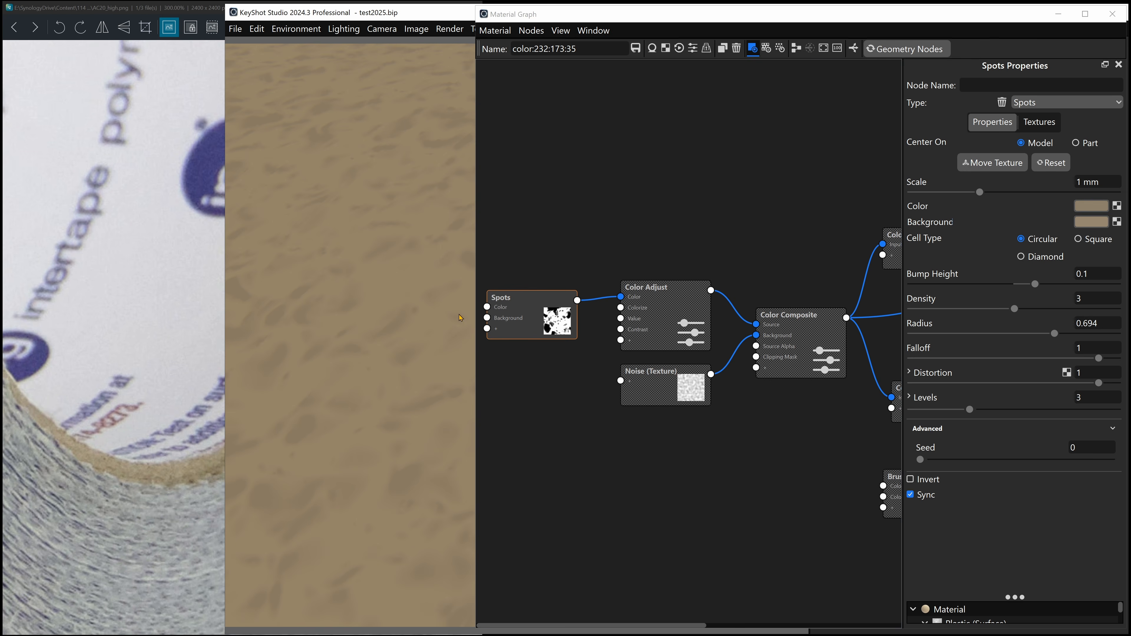
- Review the Spots node's settings, including the Distortion and Levels sub-settings, against the pattern on the tube
{"action": "left_click_drag", "start_coordinate": [537, 296], "coordinate": [551, 271]}
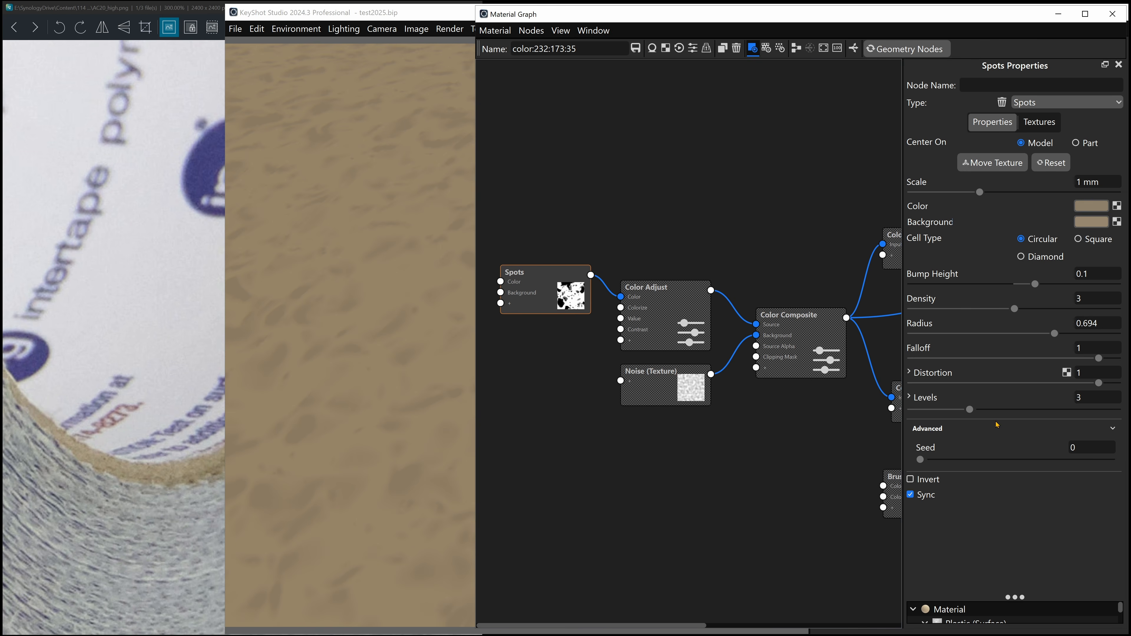
{"action": "scroll", "coordinate": [417, 367], "scroll_direction": "down", "scroll_amount": 7}
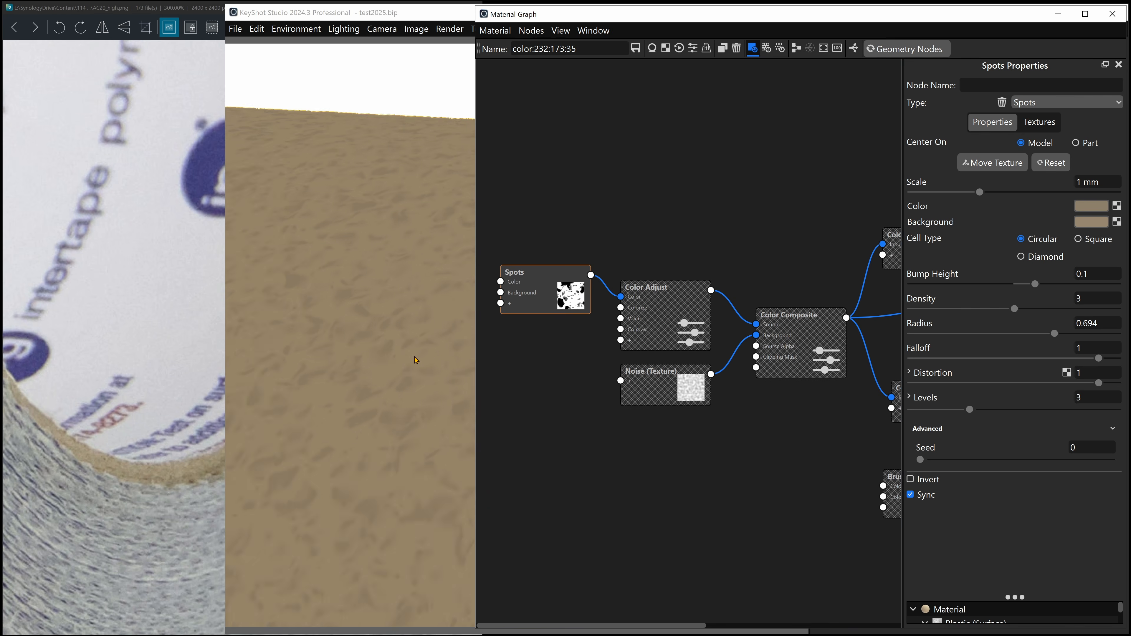
{"action": "left_click_drag", "start_coordinate": [416, 367], "coordinate": [417, 348]}
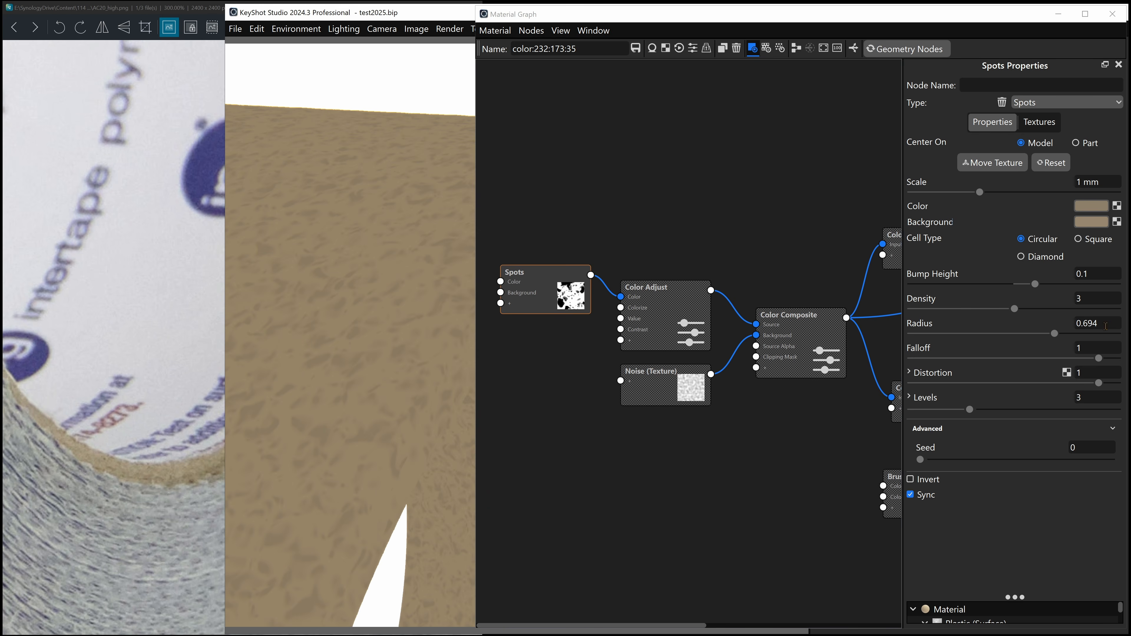
{"action": "left_click", "coordinate": [913, 373]}
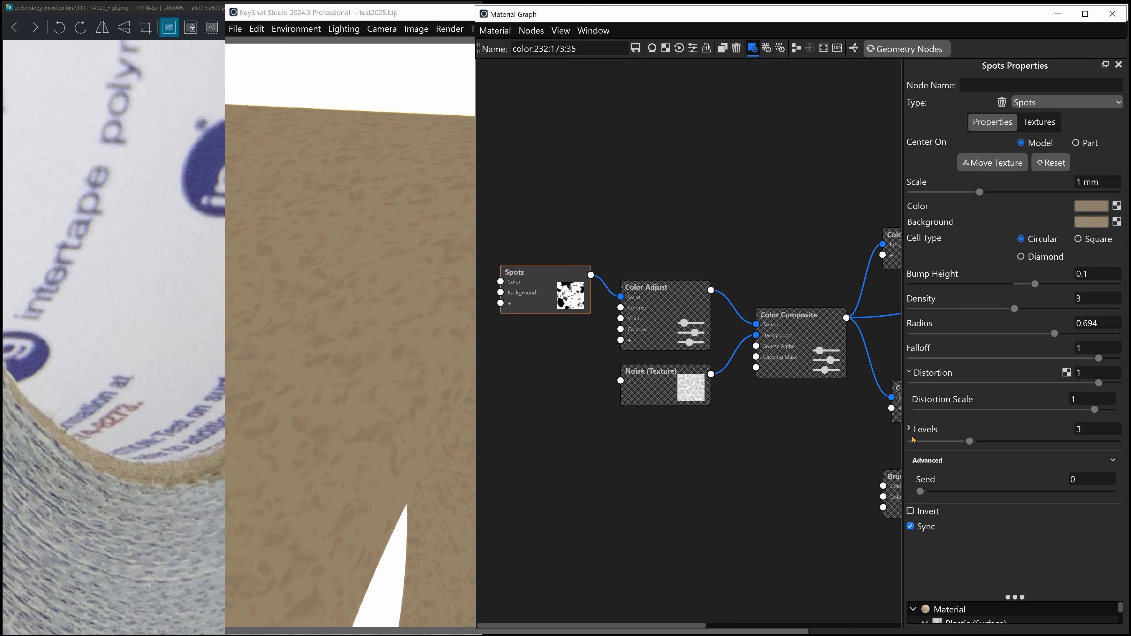
{"action": "left_click", "coordinate": [917, 430]}
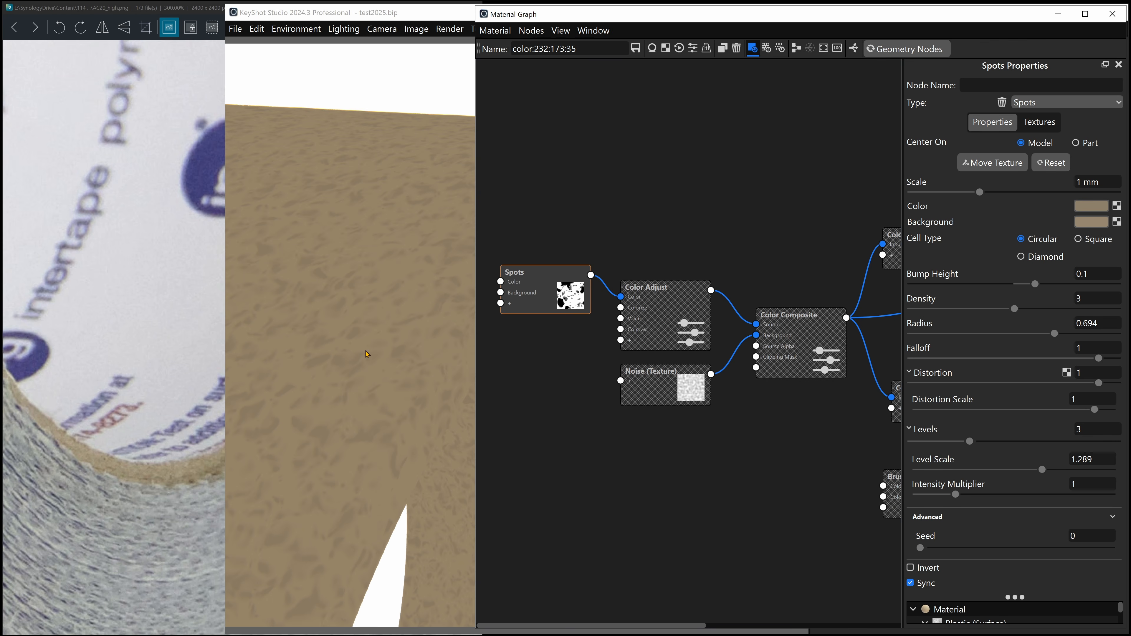
{"action": "left_click_drag", "start_coordinate": [366, 354], "coordinate": [329, 316]}
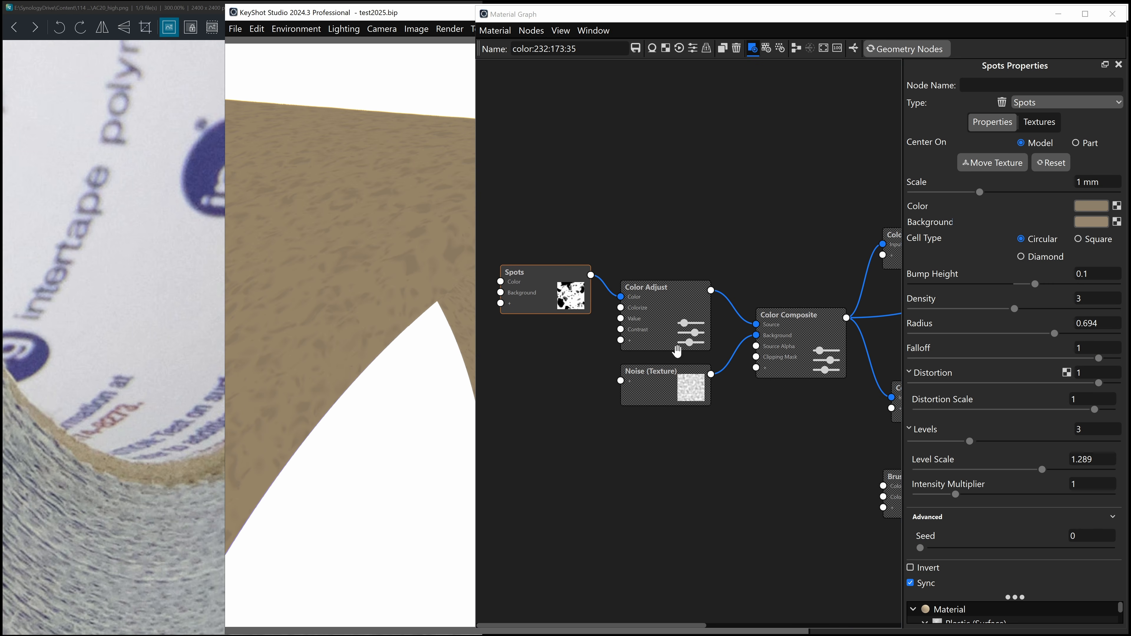
- Preview the Color Adjust node on the tube and compare its settings with those of the Spots node feeding it
{"action": "left_click_drag", "start_coordinate": [670, 310], "coordinate": [666, 291]}
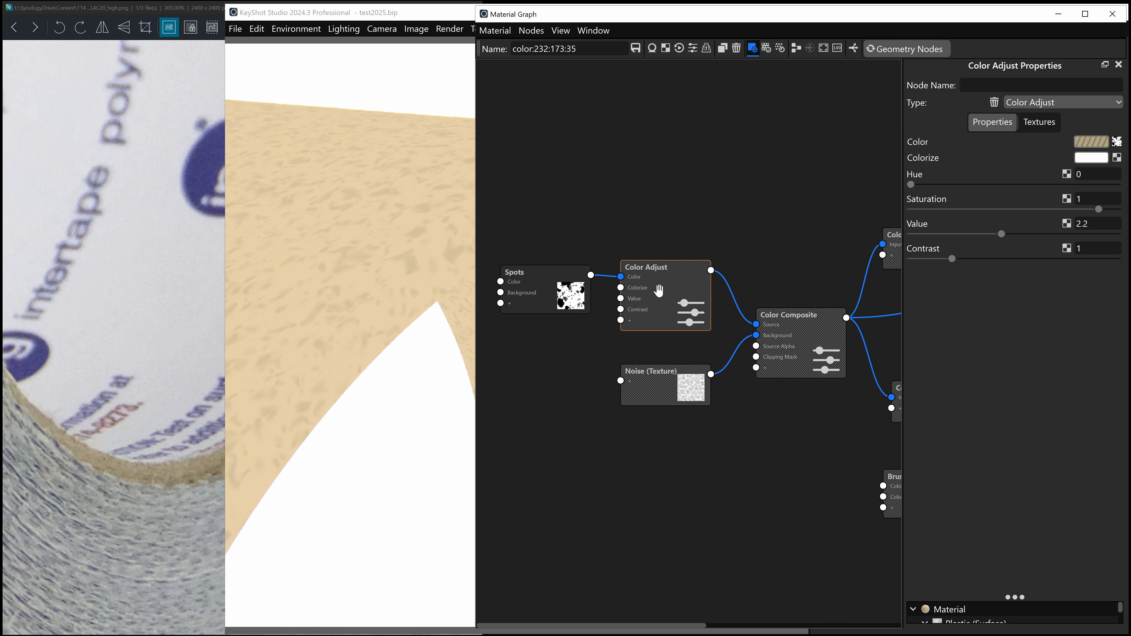
{"action": "left_click", "coordinate": [533, 284]}
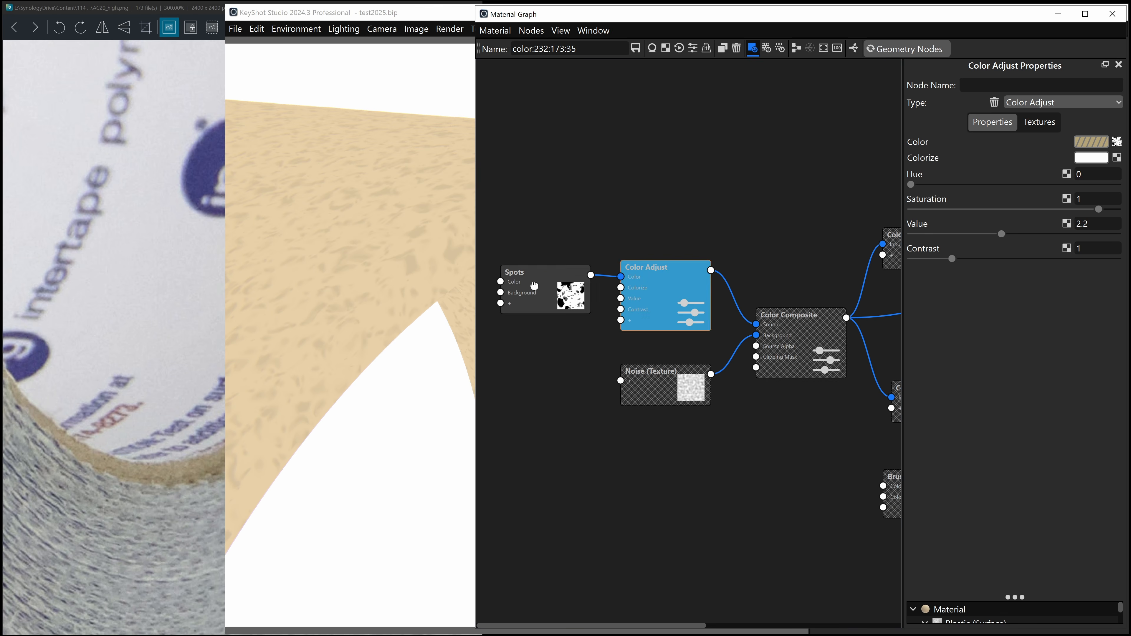
{"action": "left_click_drag", "start_coordinate": [529, 297], "coordinate": [523, 271]}
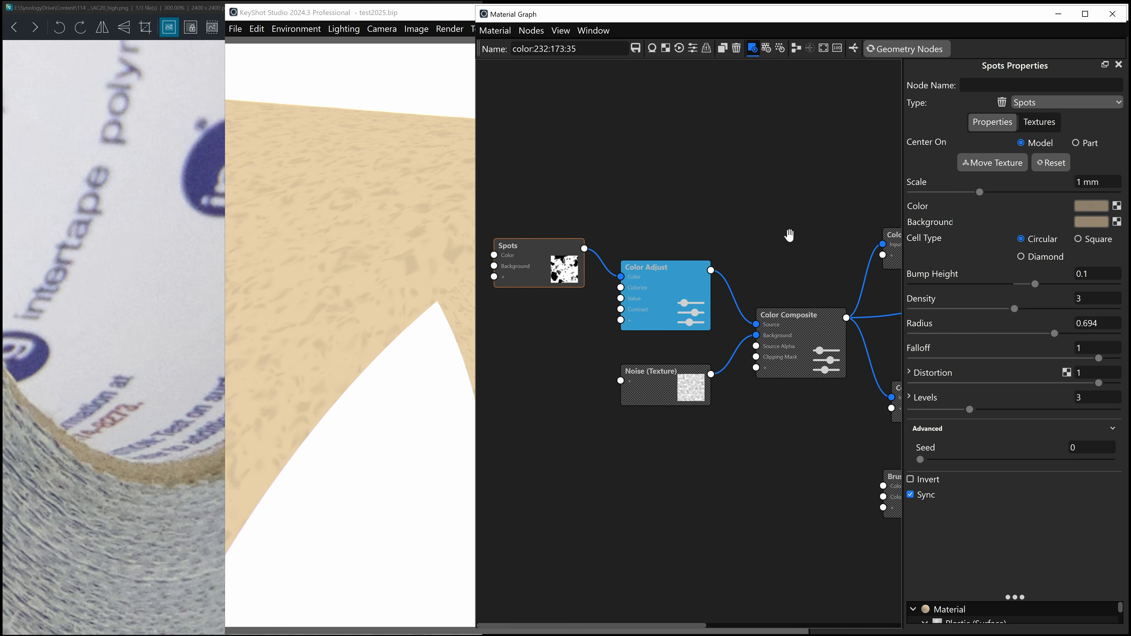
{"action": "left_click", "coordinate": [674, 286]}
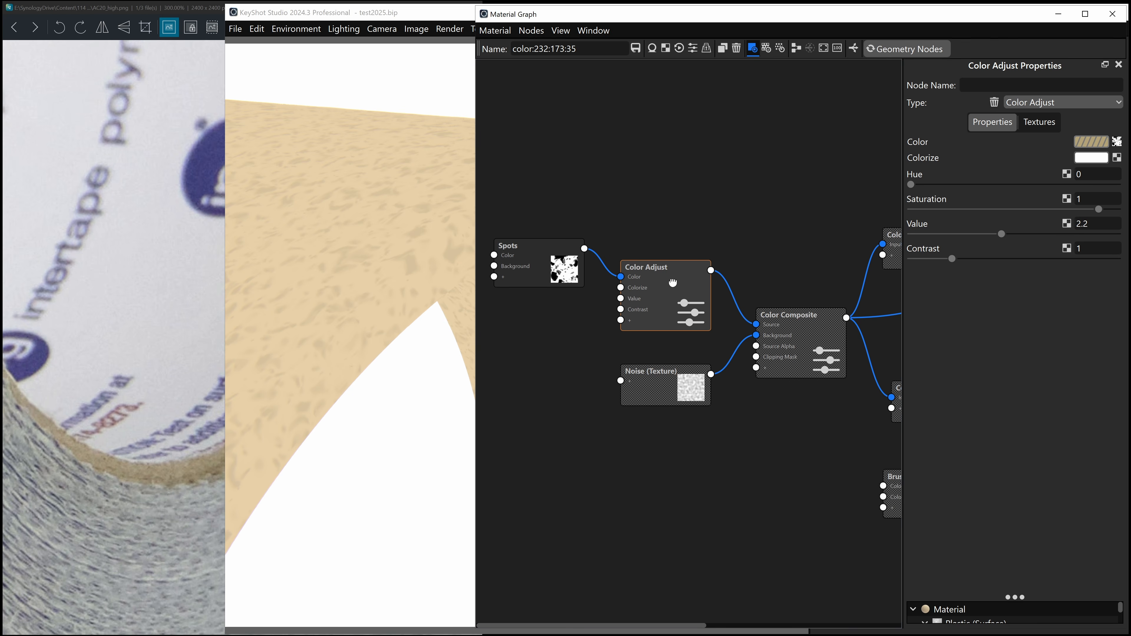
{"action": "left_click_drag", "start_coordinate": [673, 282], "coordinate": [685, 273]}
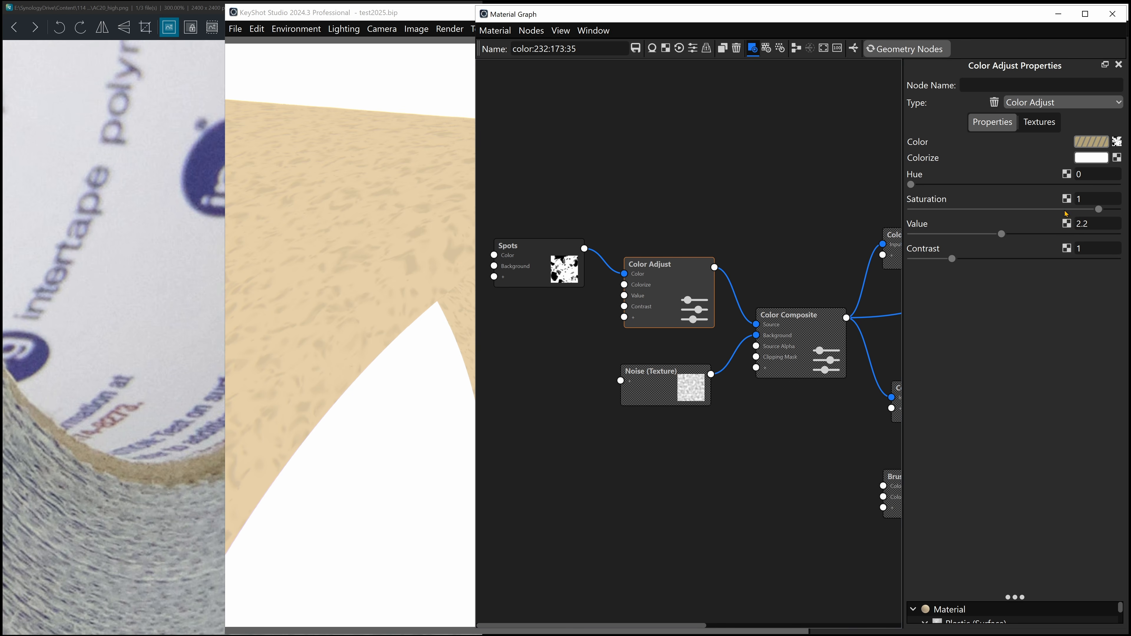
- Keep the Color Adjust node's Saturation at 1, nudge the node slightly upward and end its preview
{"action": "mouse_move", "coordinate": [1099, 211]}
{"action": "left_mouse_down"}
{"action": "mouse_move", "coordinate": [1073, 212]}
{"action": "mouse_move", "coordinate": [1081, 215]}
{"action": "left_mouse_up"}
{"action": "left_click_drag", "start_coordinate": [675, 294], "coordinate": [678, 292]}
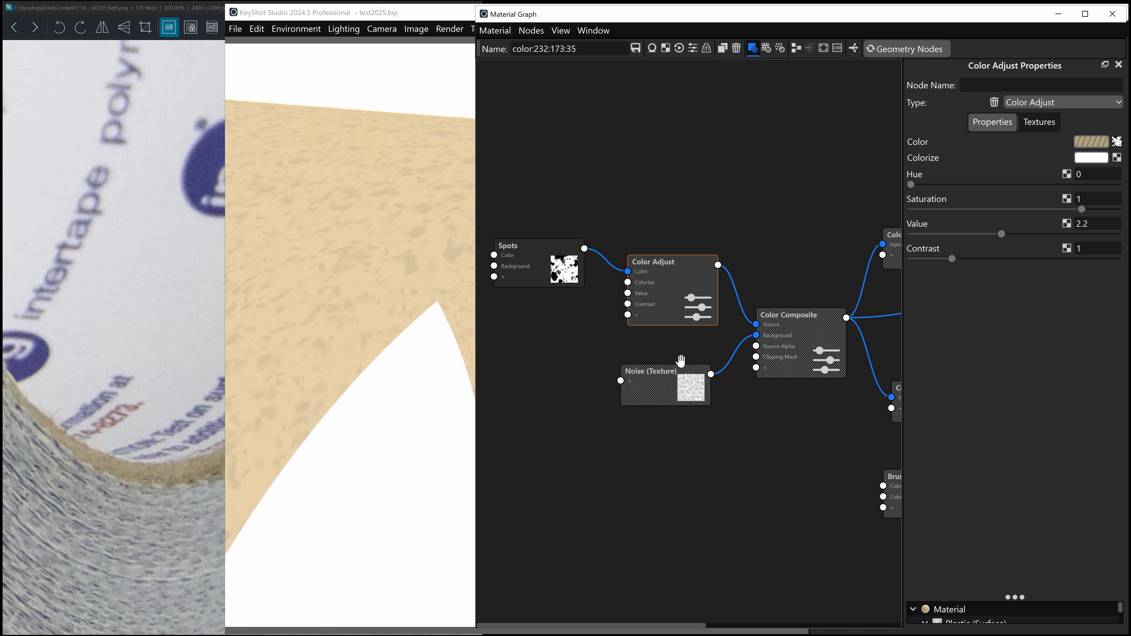
{"action": "key", "text": "c"}
- Preview the Noise (Texture) node on its own and examine its fine grain up close on the tube
{"action": "left_click", "coordinate": [661, 391]}
{"action": "key", "text": "c"}
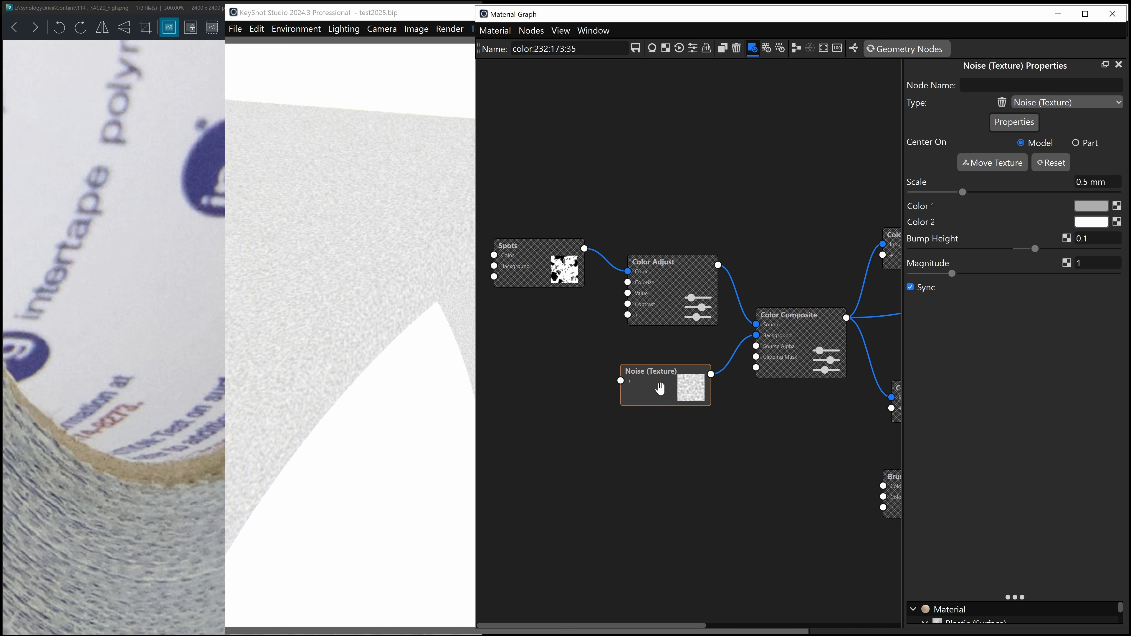
{"action": "scroll", "coordinate": [296, 308], "scroll_direction": "down", "scroll_amount": 1}
{"action": "scroll", "coordinate": [295, 309], "scroll_direction": "up", "scroll_amount": 4}
{"action": "middle_click_drag", "start_coordinate": [295, 309], "coordinate": [398, 434]}
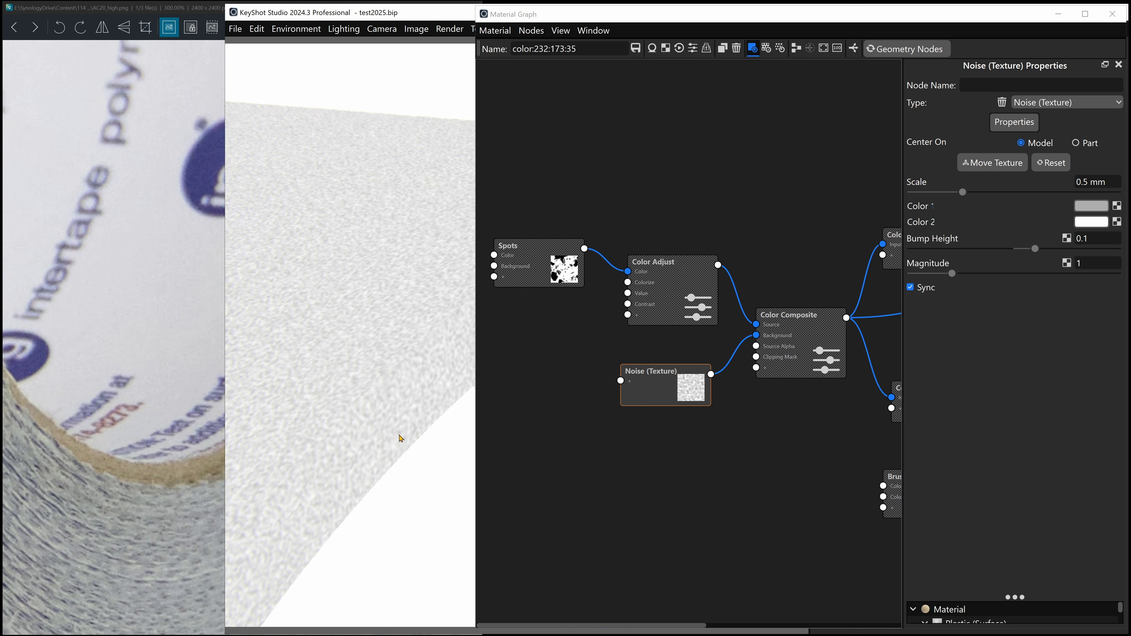
{"action": "middle_click_drag", "start_coordinate": [454, 371], "coordinate": [356, 354]}
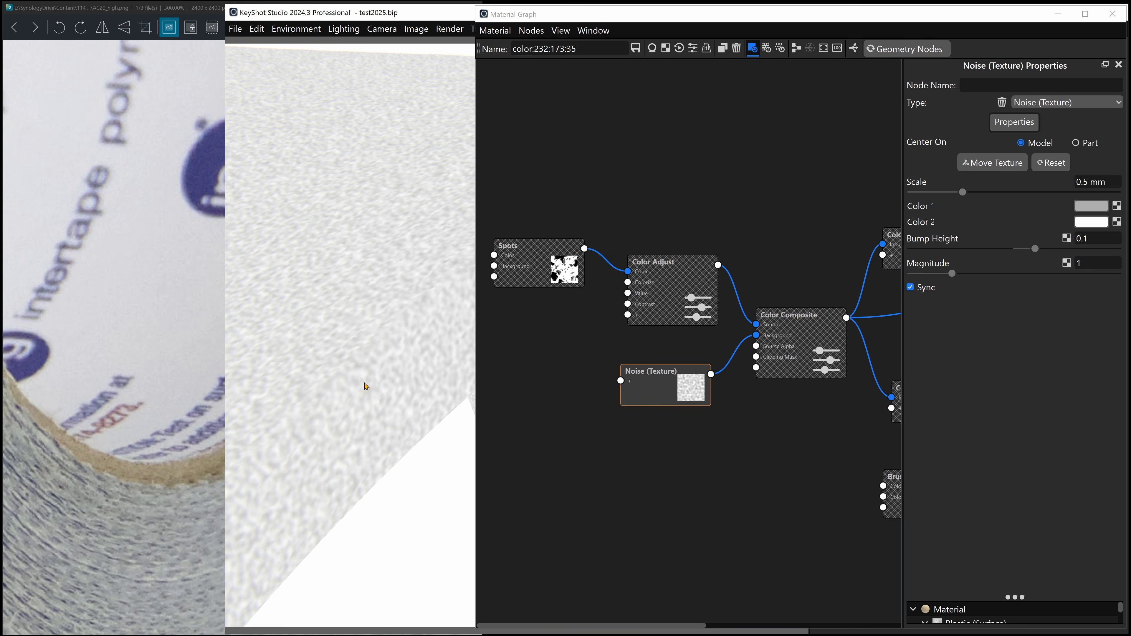
{"action": "left_click", "coordinate": [678, 376]}
{"action": "key", "text": "c"}
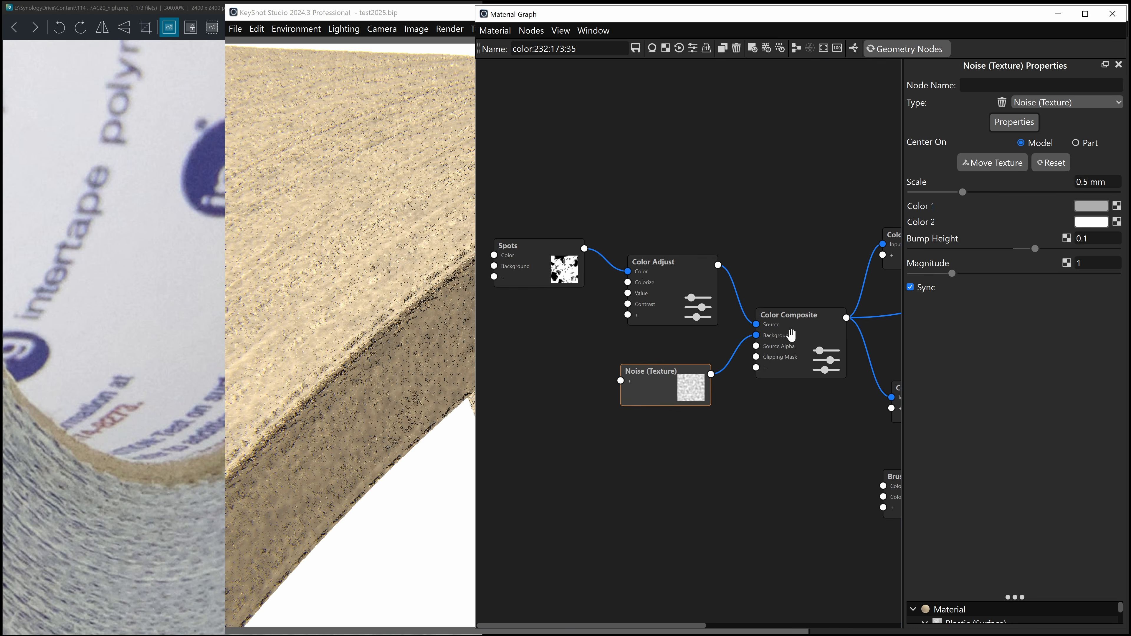
- Preview the Color Composite node and examine how it multiplies the spots with the noise, both up close and from farther away
{"action": "left_click", "coordinate": [793, 336]}
{"action": "key", "text": "c"}
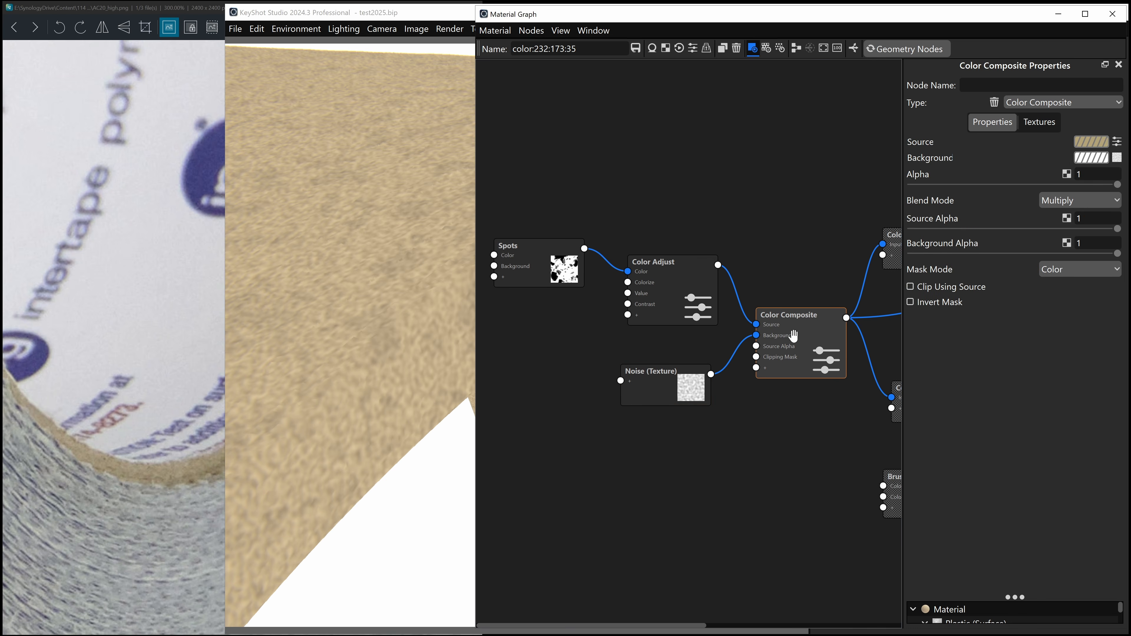
{"action": "scroll", "coordinate": [383, 299], "scroll_direction": "down", "scroll_amount": 4}
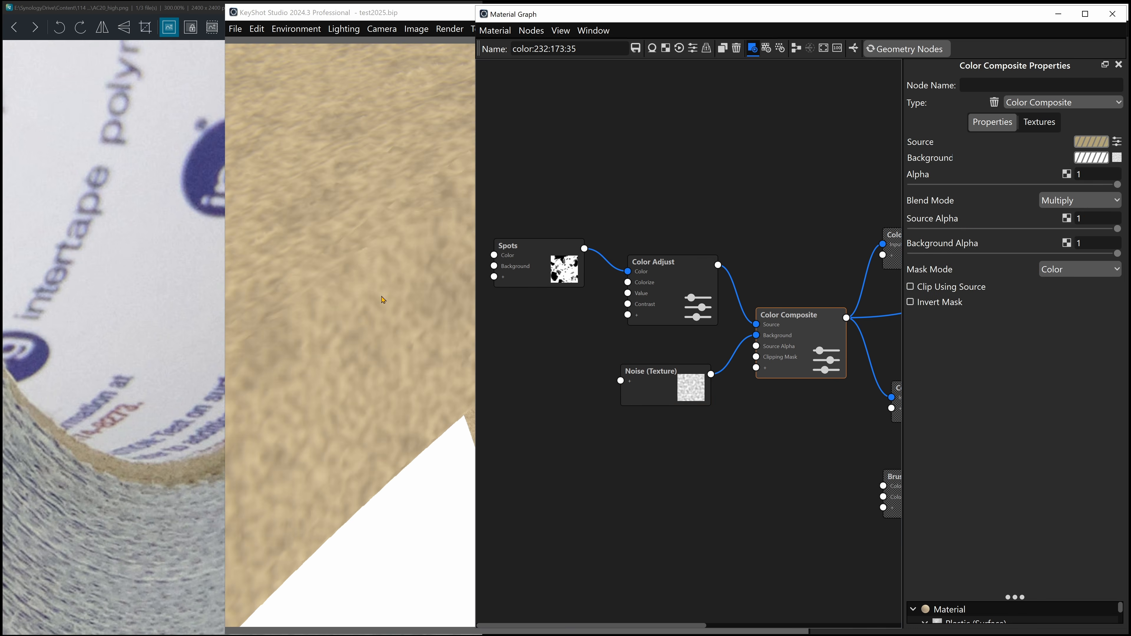
{"action": "scroll", "coordinate": [383, 303], "scroll_direction": "down", "scroll_amount": 4}
{"action": "left_click_drag", "start_coordinate": [387, 319], "coordinate": [399, 293]}
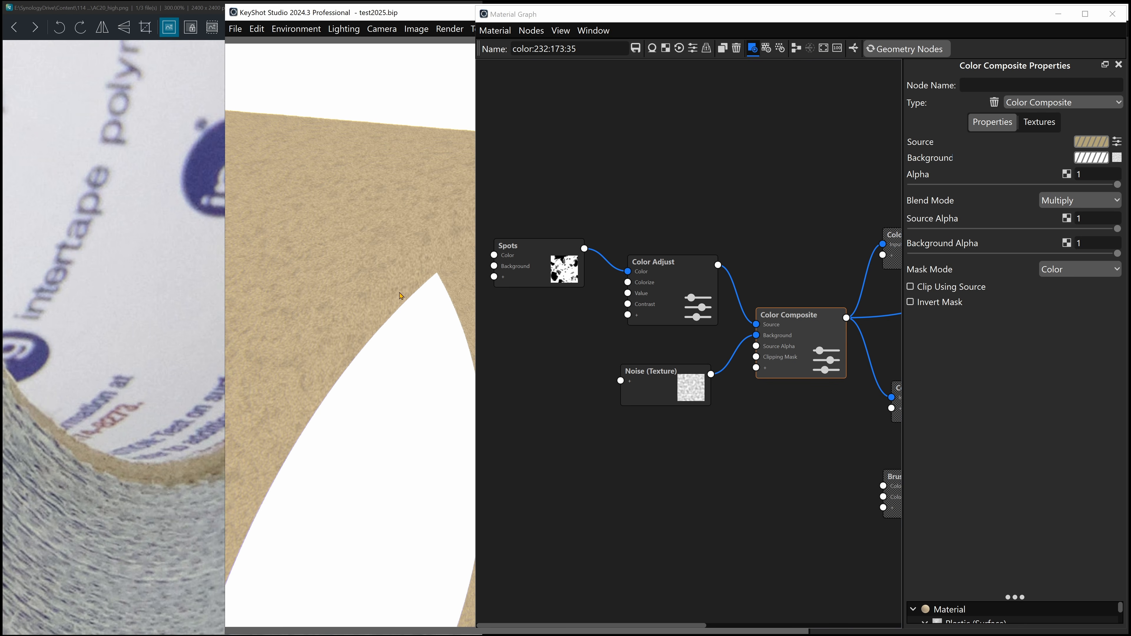
{"action": "scroll", "coordinate": [379, 293], "scroll_direction": "down", "scroll_amount": 1}
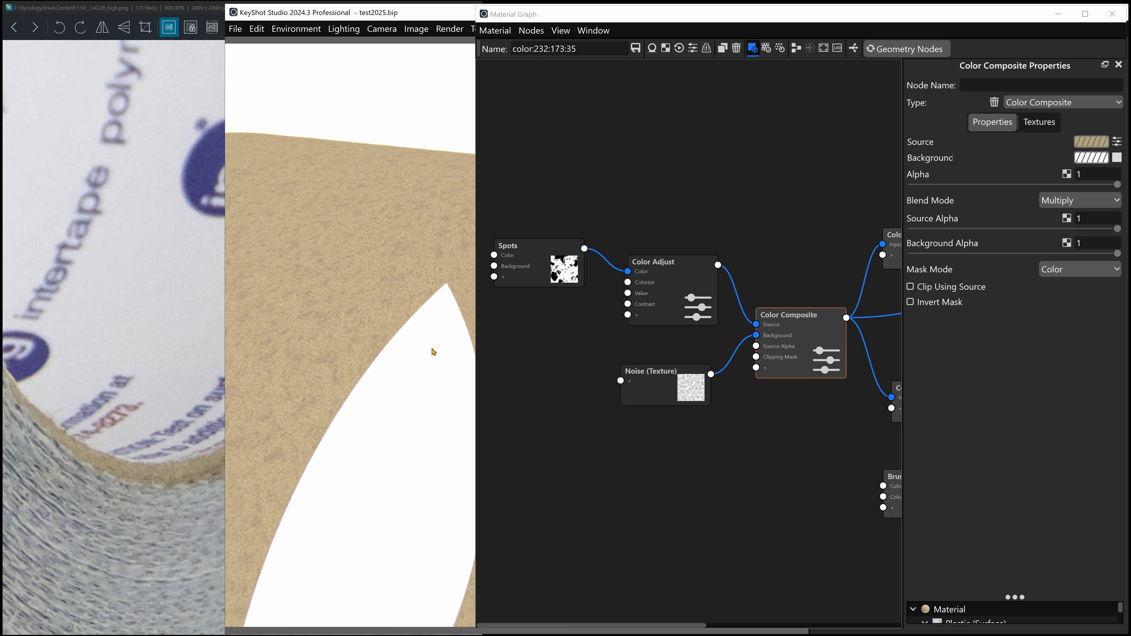
- Preview the upper Color To Number node feeding the Plastic's Specular input and set its Output To to 1.746
{"action": "middle_click_drag", "start_coordinate": [789, 248], "coordinate": [629, 245]}
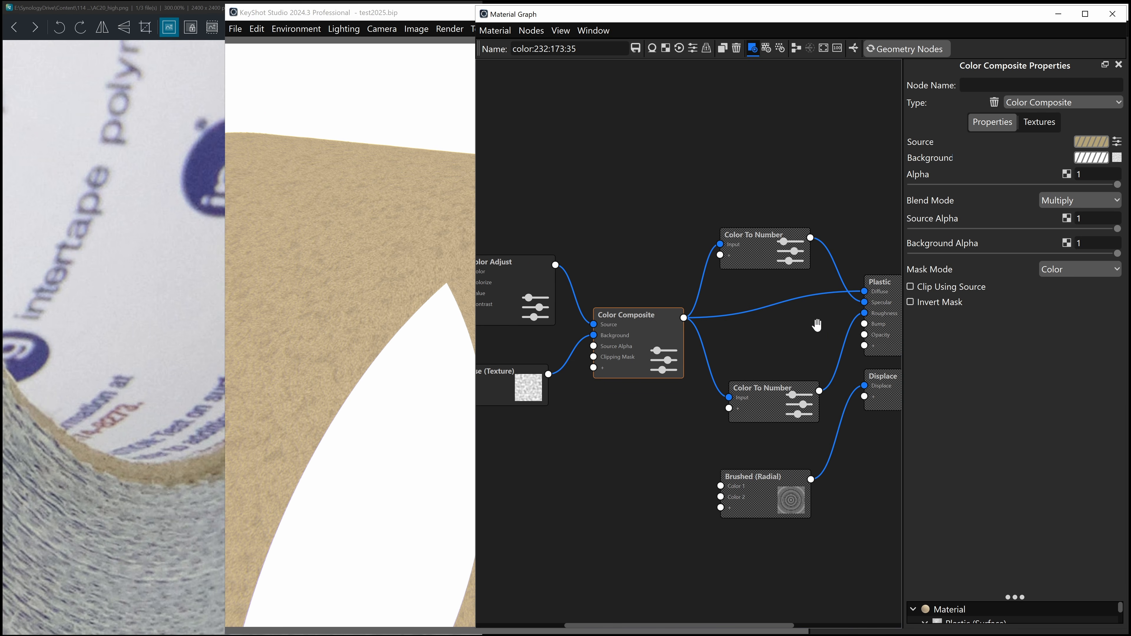
{"action": "left_click_drag", "start_coordinate": [817, 325], "coordinate": [746, 321]}
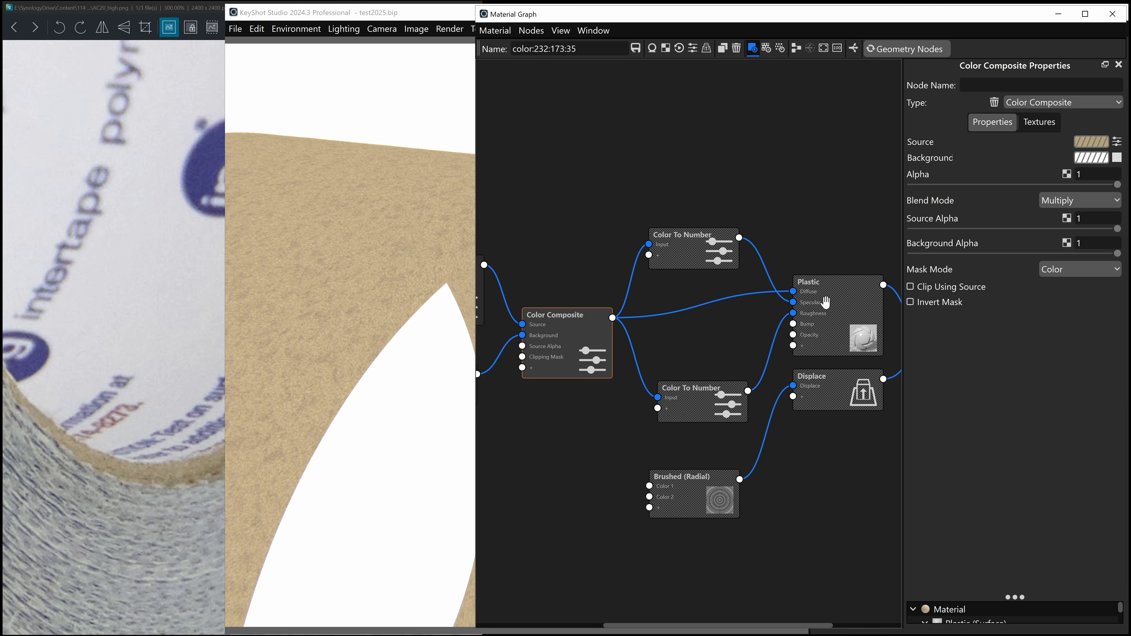
{"action": "left_click", "coordinate": [571, 329]}
{"action": "left_click_drag", "start_coordinate": [697, 255], "coordinate": [703, 277]}
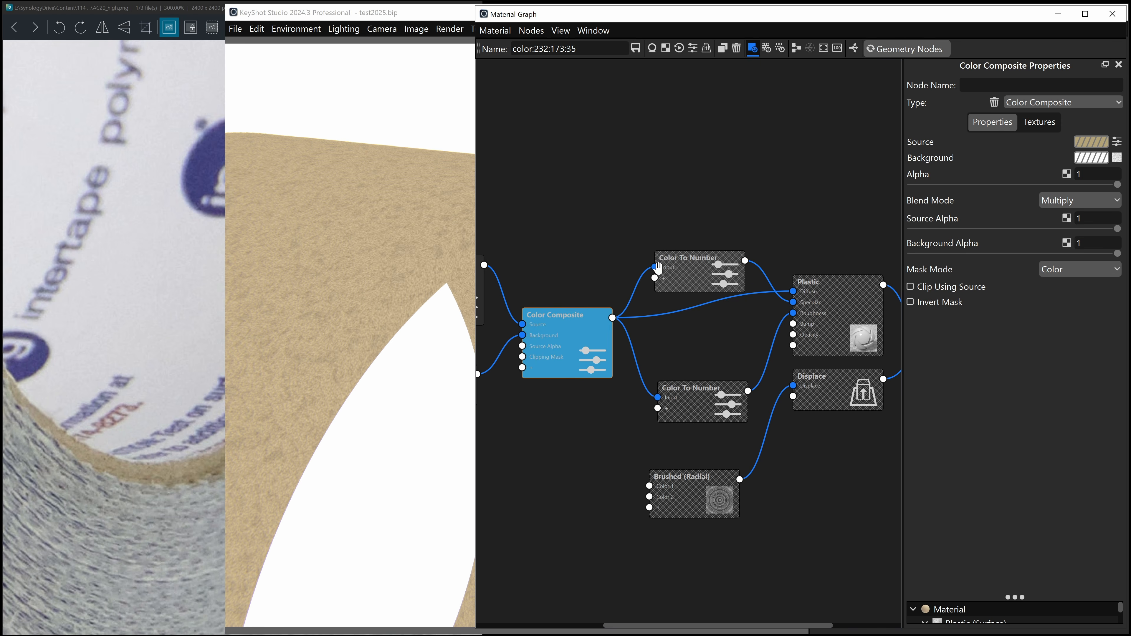
{"action": "key", "text": "c"}
{"action": "double_click", "coordinate": [694, 271]}
{"action": "key", "text": "c"}
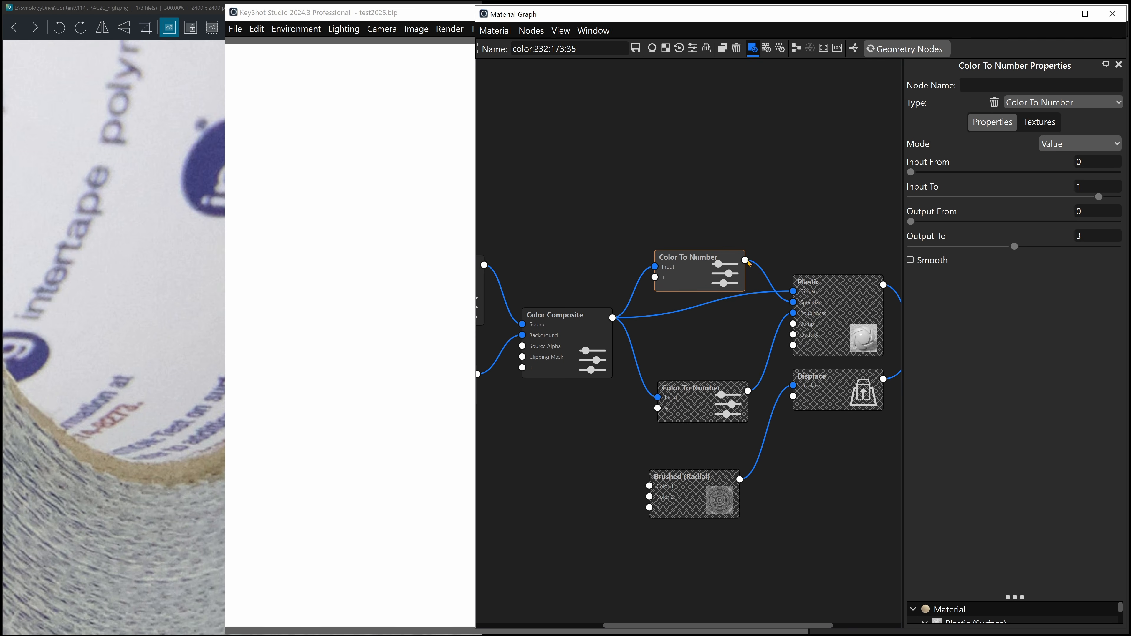
{"action": "left_click_drag", "start_coordinate": [1008, 249], "coordinate": [966, 251]}
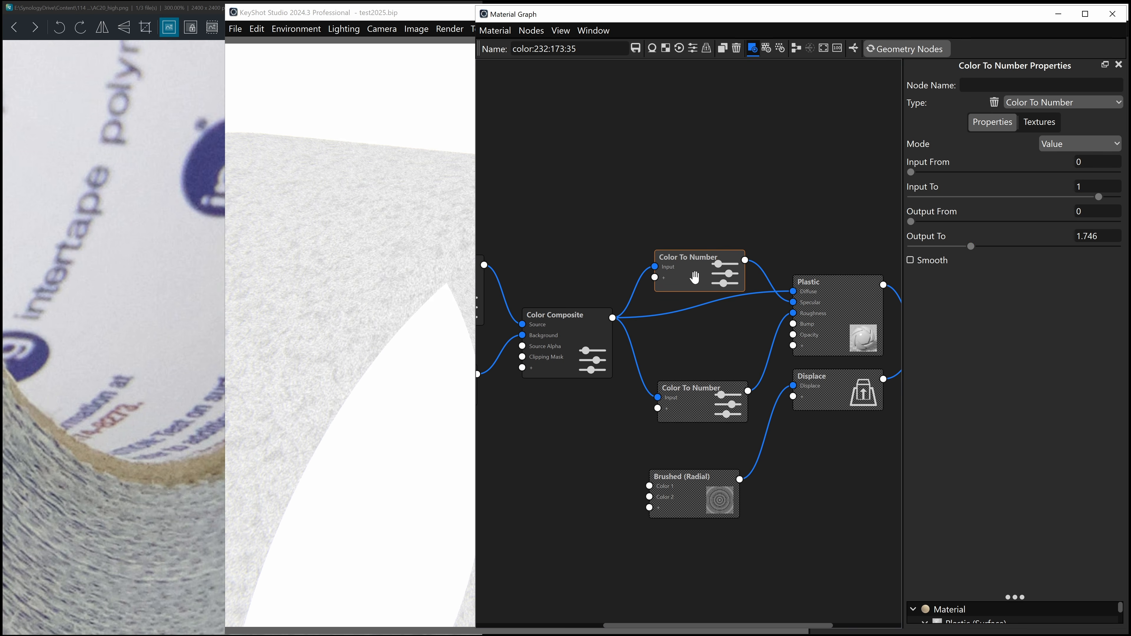
- Compare the tube's full material with the upper Color To Number preview, examining the specular variation from several angles
{"action": "left_click_drag", "start_coordinate": [416, 368], "coordinate": [255, 340]}
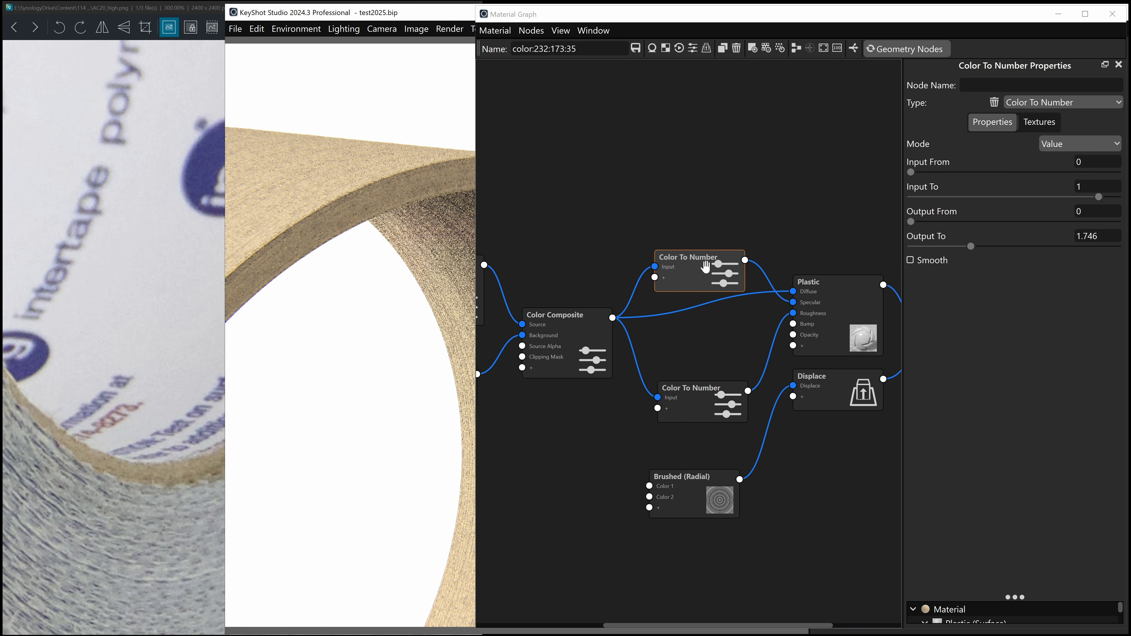
{"action": "left_click", "coordinate": [680, 267]}
{"action": "key", "text": "c"}
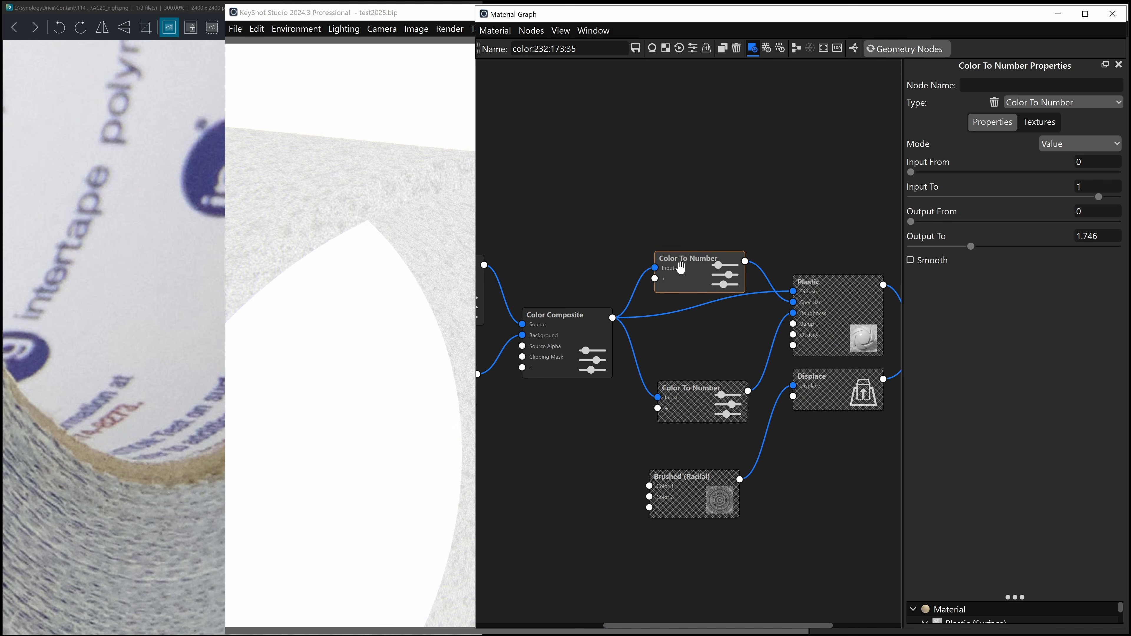
{"action": "left_click", "coordinate": [362, 270]}
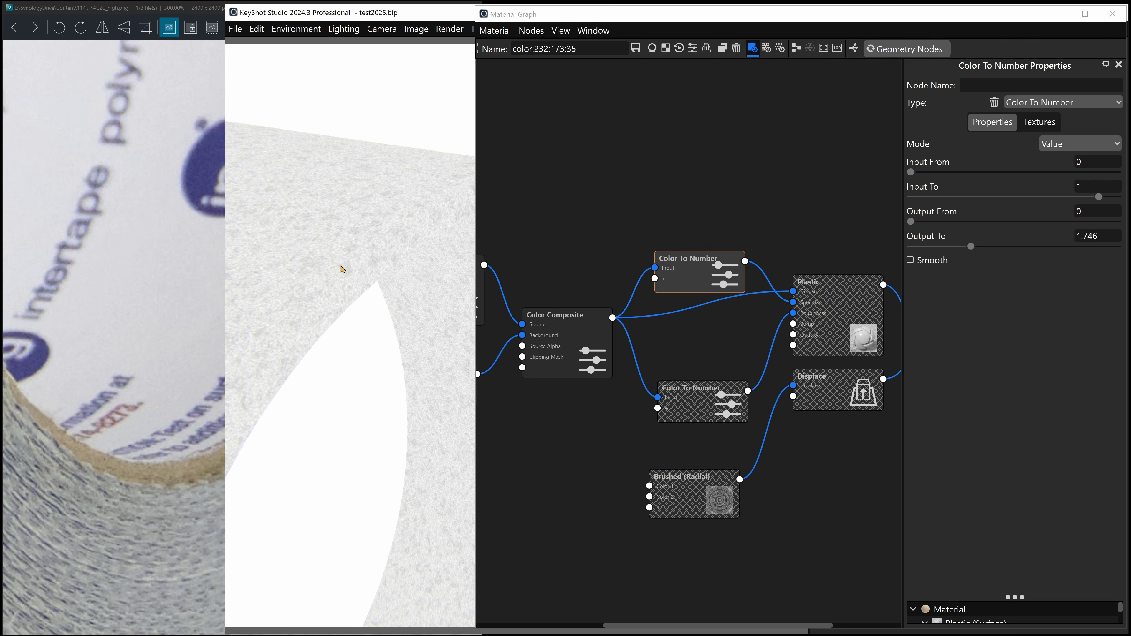
{"action": "left_click_drag", "start_coordinate": [411, 280], "coordinate": [359, 435]}
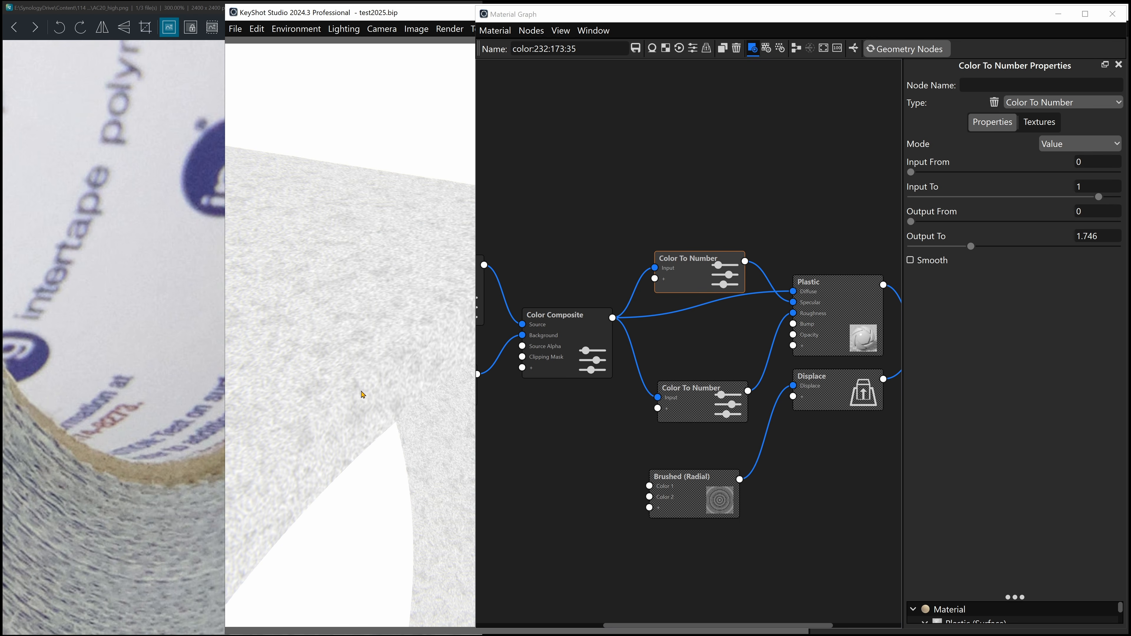
{"action": "left_click_drag", "start_coordinate": [725, 290], "coordinate": [727, 289]}
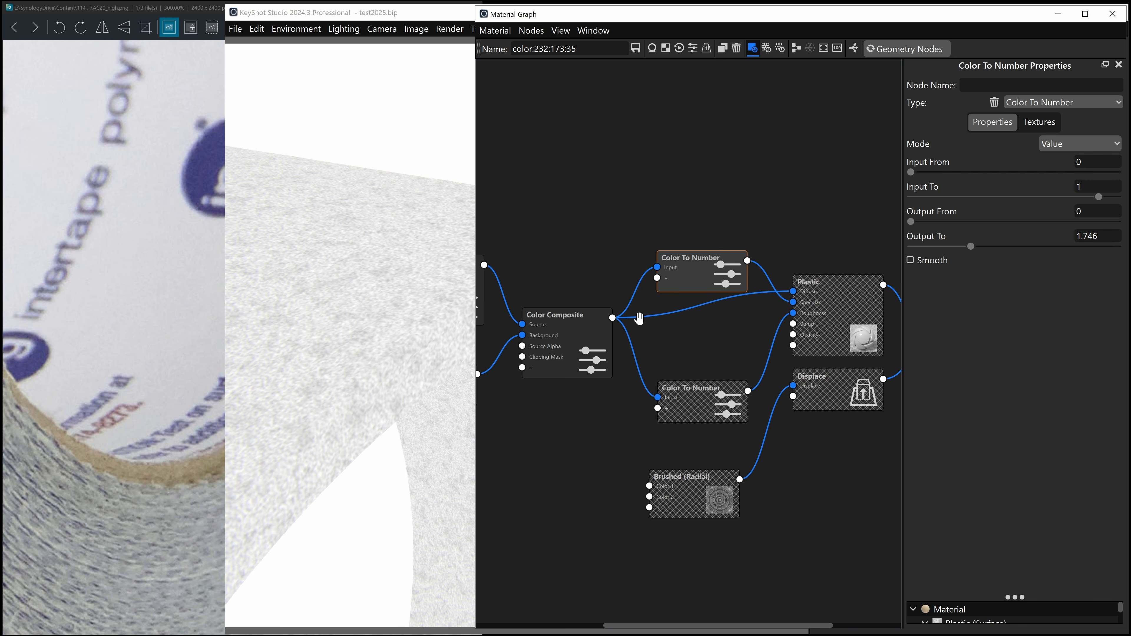
{"action": "left_click", "coordinate": [335, 394]}
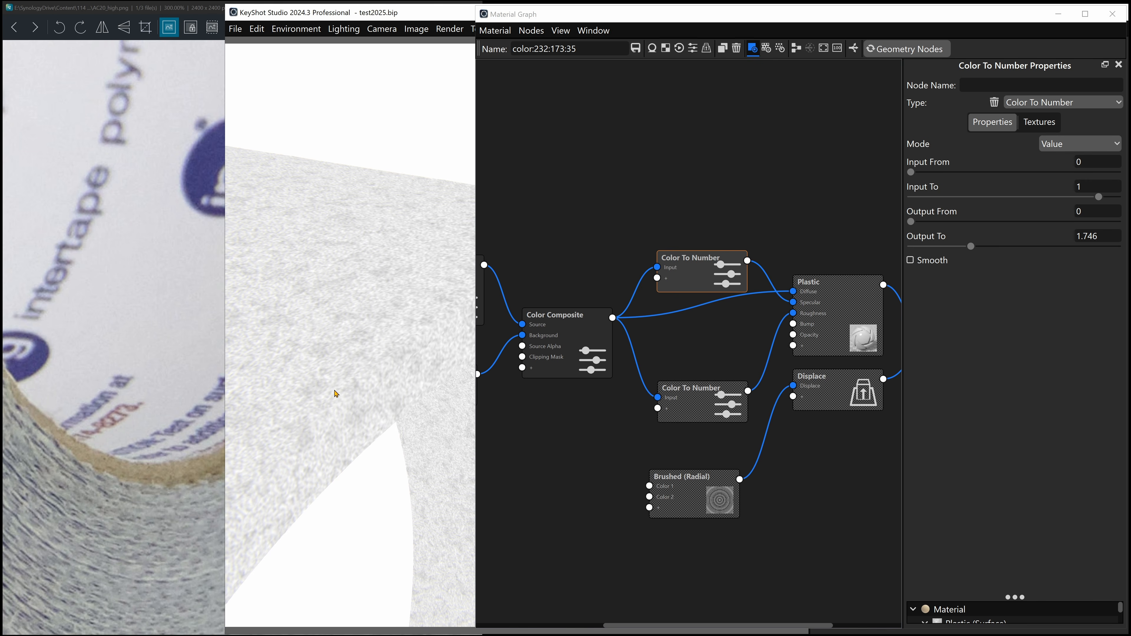
- Check the whole cardboard tube with its full material and close its material graph
{"action": "scroll", "coordinate": [366, 394], "scroll_direction": "down", "scroll_amount": 5}
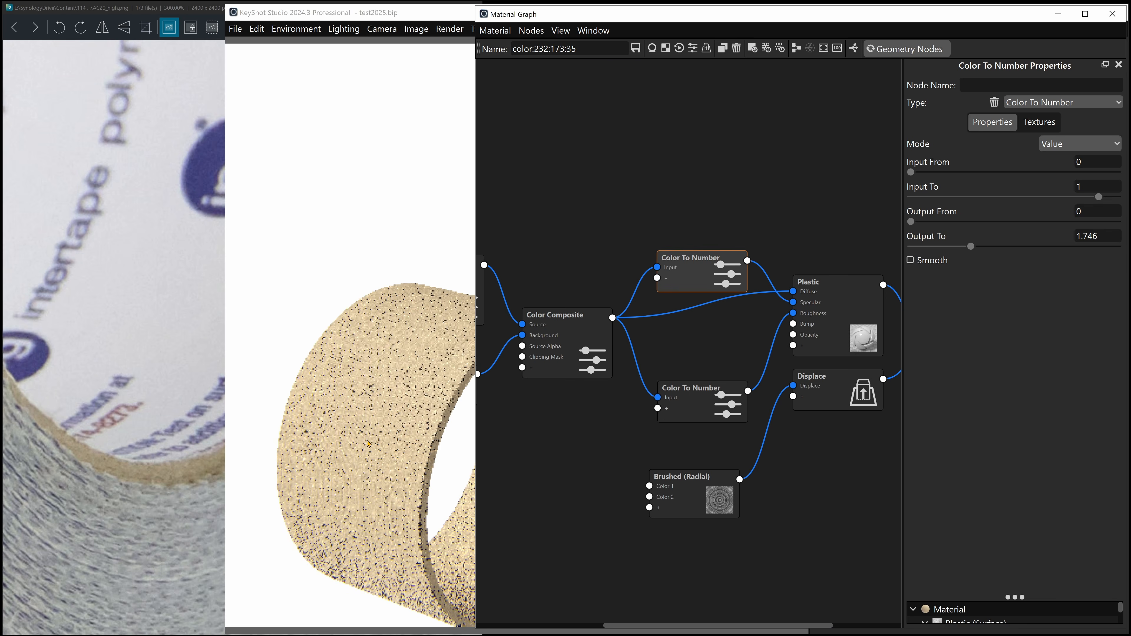
{"action": "left_click_drag", "start_coordinate": [369, 390], "coordinate": [363, 377]}
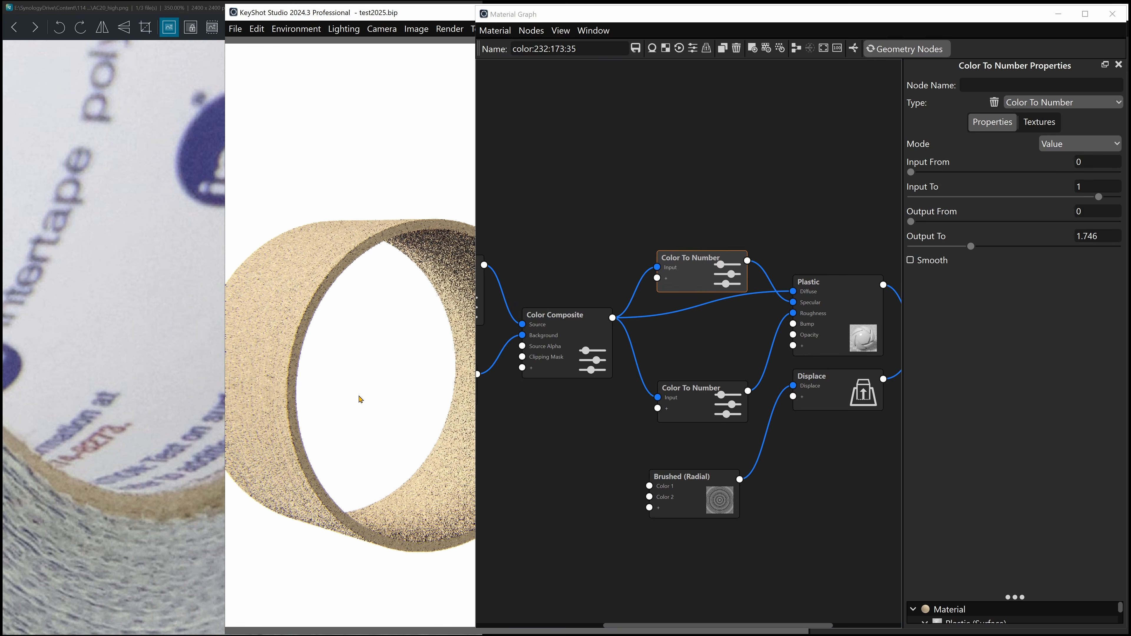
{"action": "left_click", "coordinate": [1112, 14]}
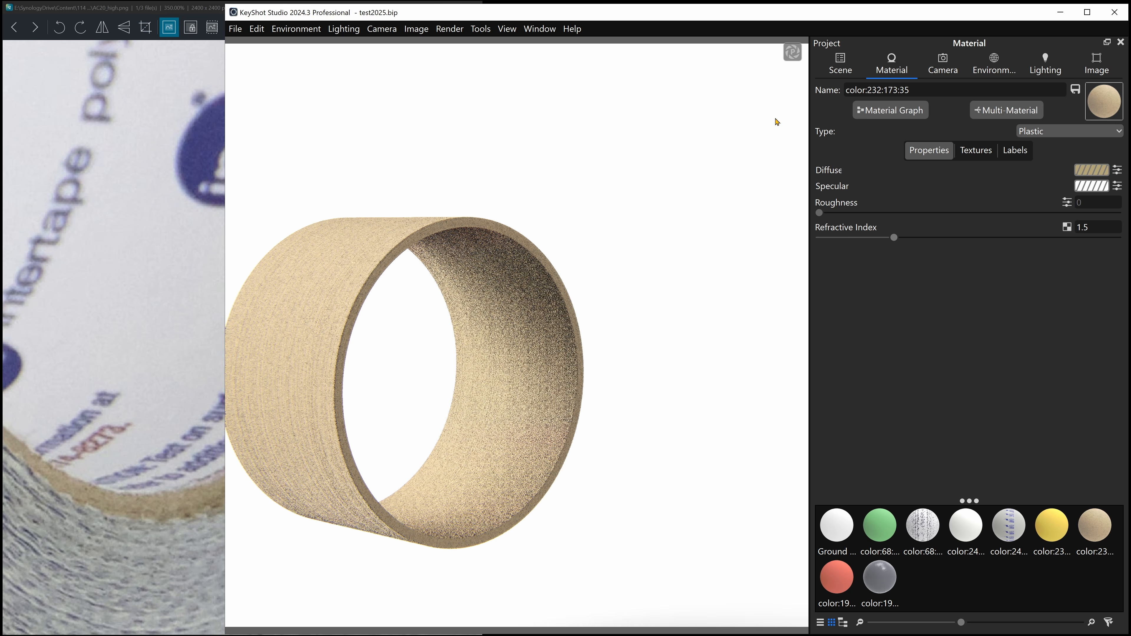
- Show the tube's printed inner liner in the scene and open the graph of its material, color:246:246:243
{"action": "left_click", "coordinate": [840, 63]}
{"action": "left_click", "coordinate": [857, 168]}
{"action": "left_click", "coordinate": [740, 249]}
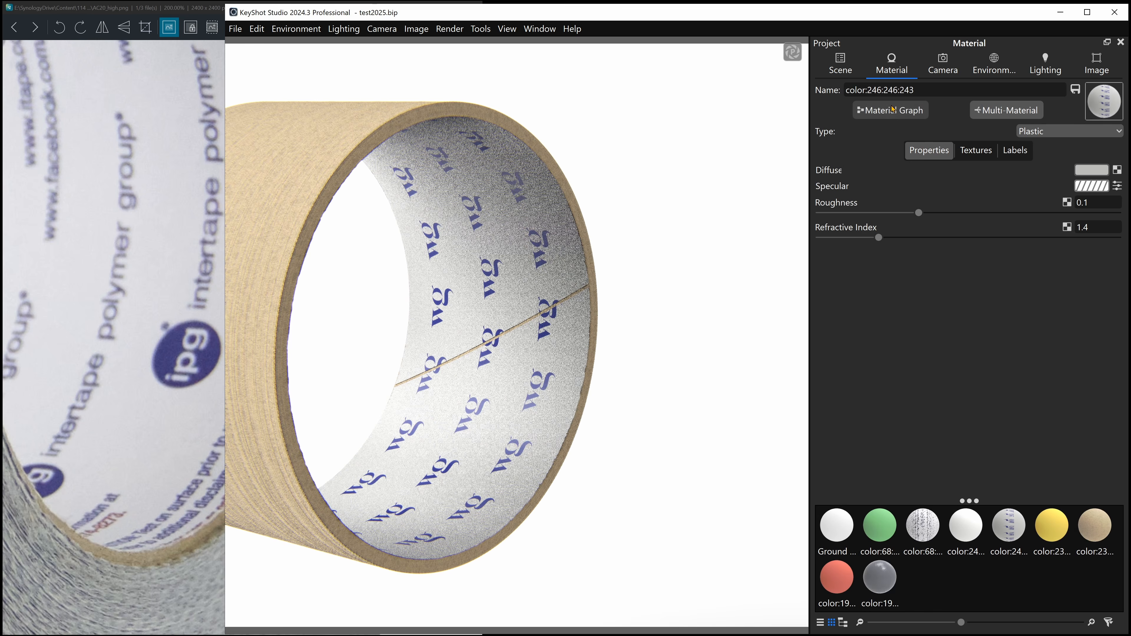
{"action": "left_click", "coordinate": [891, 110]}
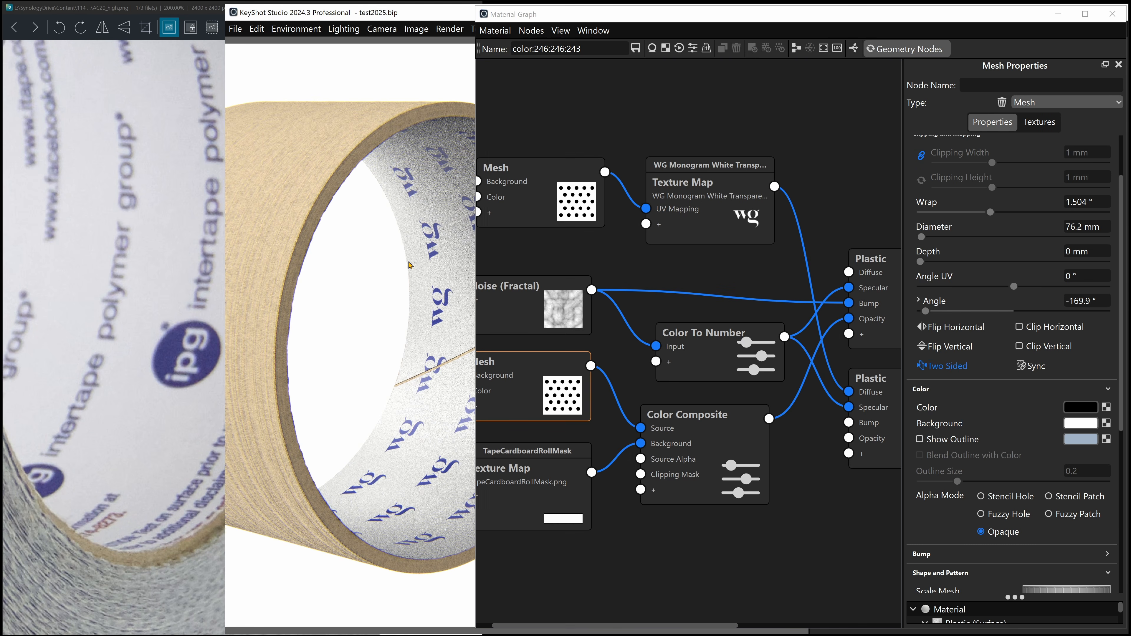
{"action": "left_click_drag", "start_coordinate": [419, 266], "coordinate": [383, 268]}
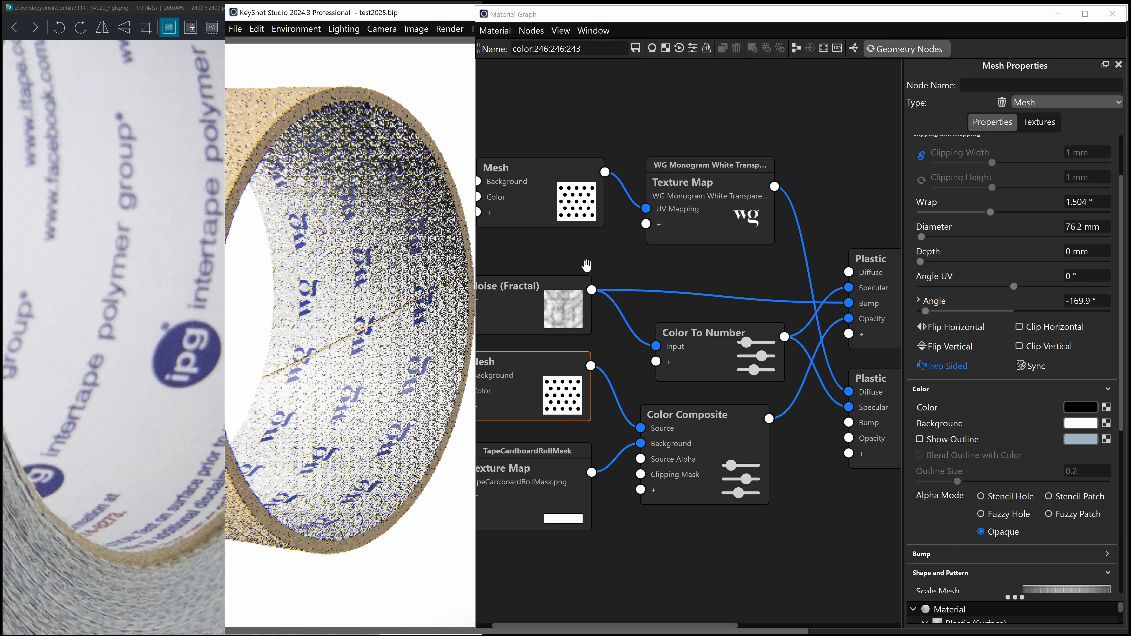
- Move the lower Plastic label node down and disable its connection to the Material's Label 1 input
{"action": "middle_click_drag", "start_coordinate": [885, 280], "coordinate": [744, 280]}
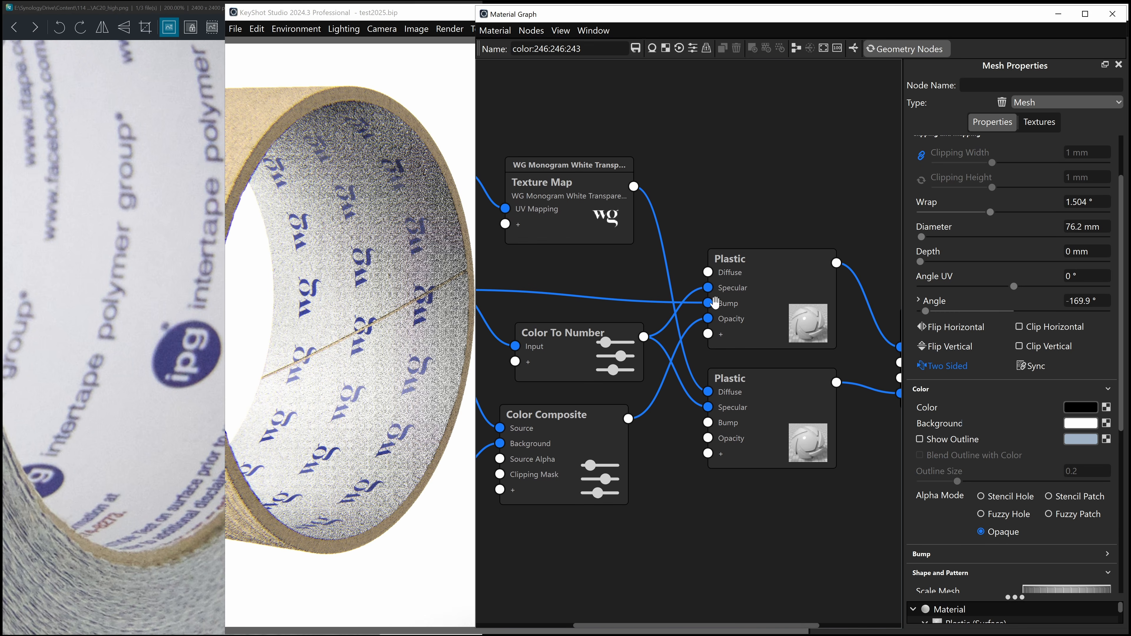
{"action": "middle_click_drag", "start_coordinate": [782, 225], "coordinate": [675, 225]}
{"action": "left_click_drag", "start_coordinate": [721, 400], "coordinate": [713, 447]}
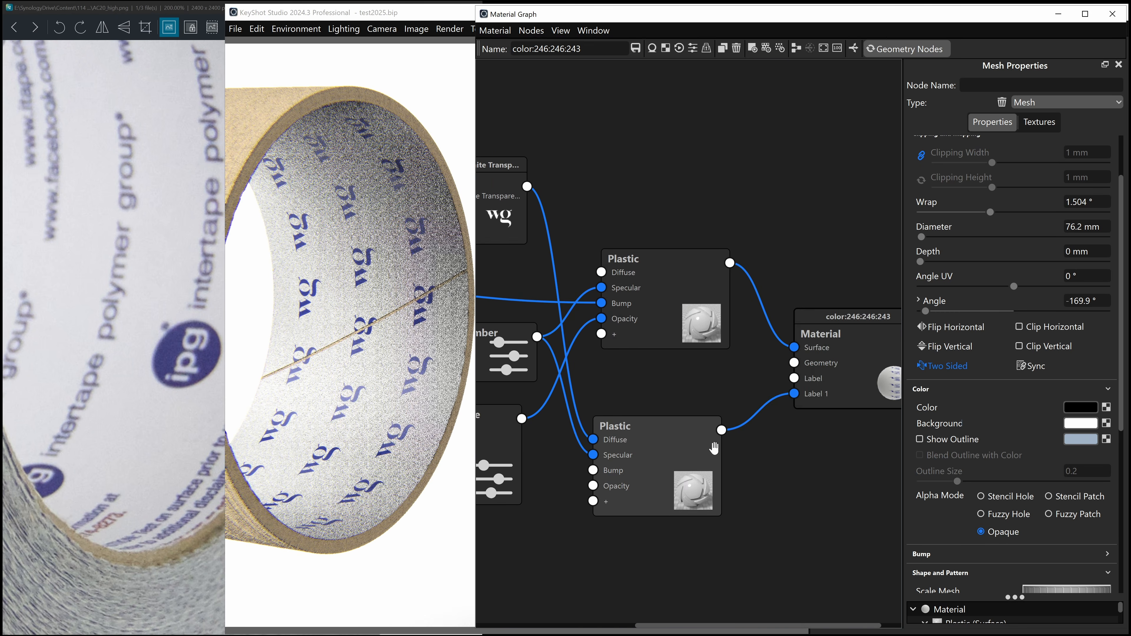
{"action": "right_click", "coordinate": [755, 412]}
{"action": "left_click", "coordinate": [780, 436]}
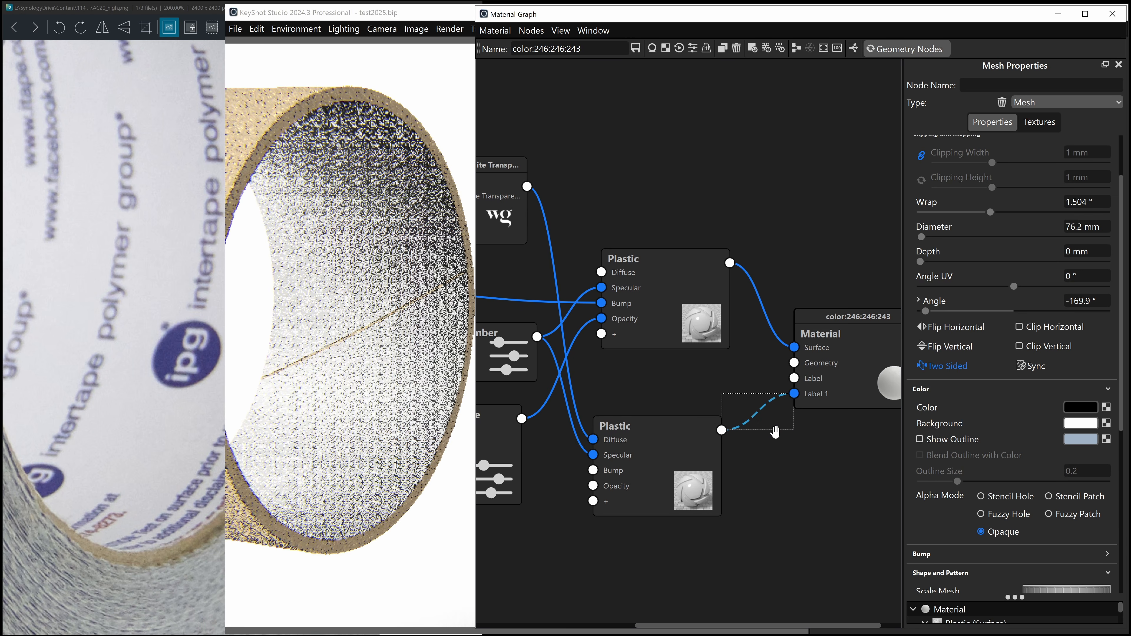
- Move the WG Monogram texture map and its Mesh node down below the label's Plastic node
{"action": "middle_click_drag", "start_coordinate": [623, 188], "coordinate": [763, 176]}
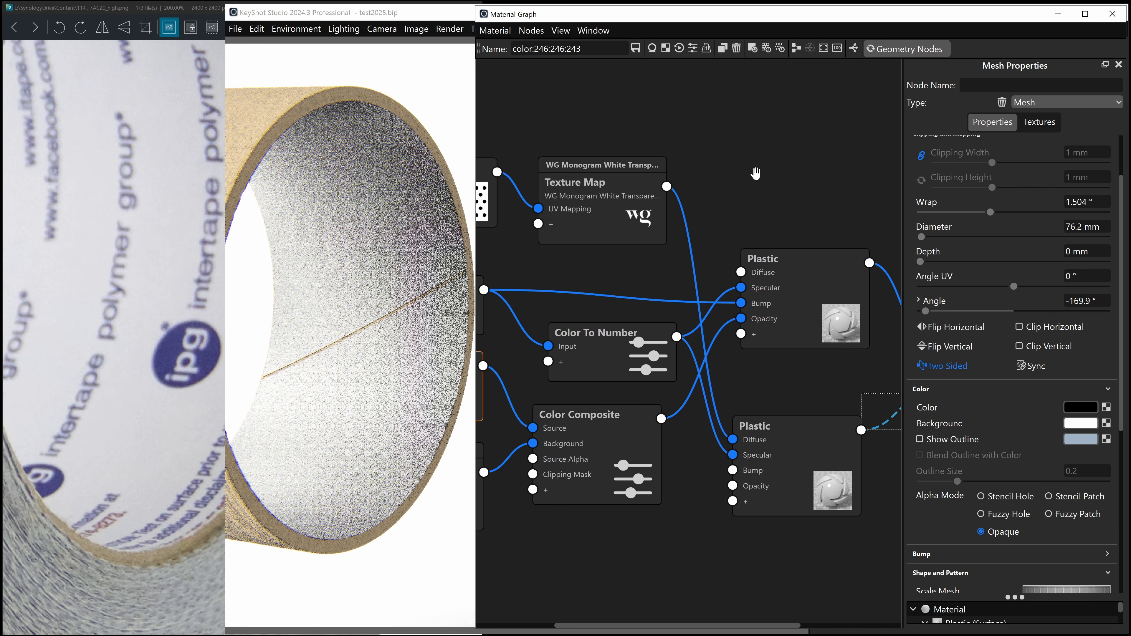
{"action": "left_click_drag", "start_coordinate": [626, 211], "coordinate": [682, 579]}
{"action": "left_click_drag", "start_coordinate": [633, 232], "coordinate": [769, 231]}
{"action": "left_click_drag", "start_coordinate": [584, 200], "coordinate": [628, 595]}
{"action": "left_click_drag", "start_coordinate": [707, 239], "coordinate": [517, 213]}
- Move the surface Plastic, Color To Number and Color Composite nodes up to separate them from the label's nodes
{"action": "left_click_drag", "start_coordinate": [736, 306], "coordinate": [740, 219]}
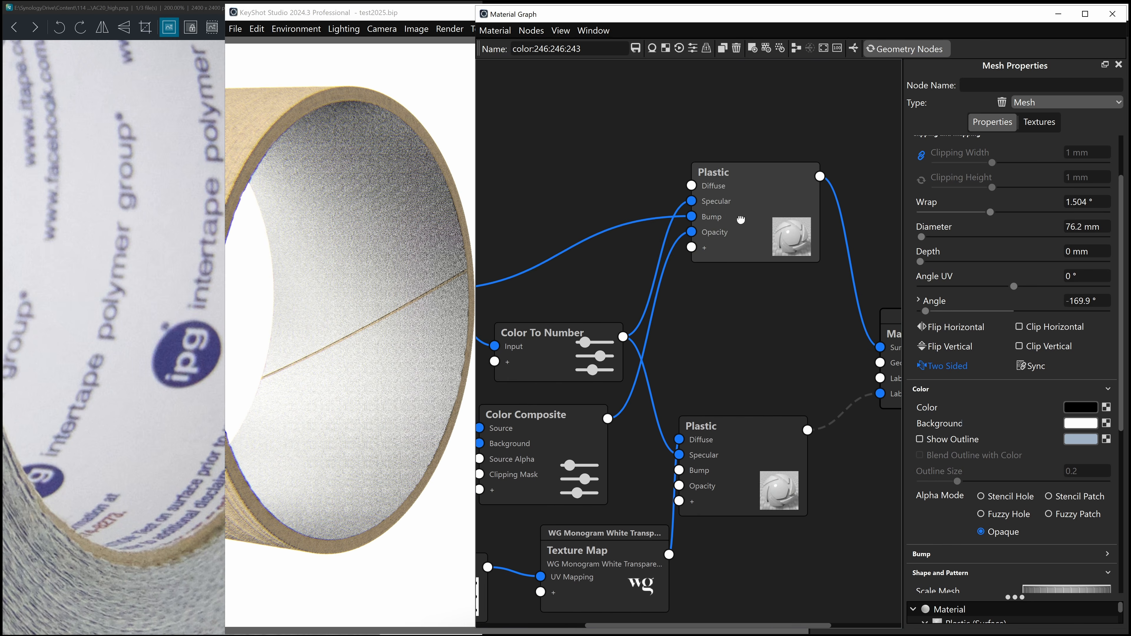
{"action": "left_click_drag", "start_coordinate": [550, 352], "coordinate": [548, 289]}
{"action": "left_click_drag", "start_coordinate": [532, 456], "coordinate": [546, 354]}
{"action": "left_click_drag", "start_coordinate": [566, 281], "coordinate": [570, 229]}
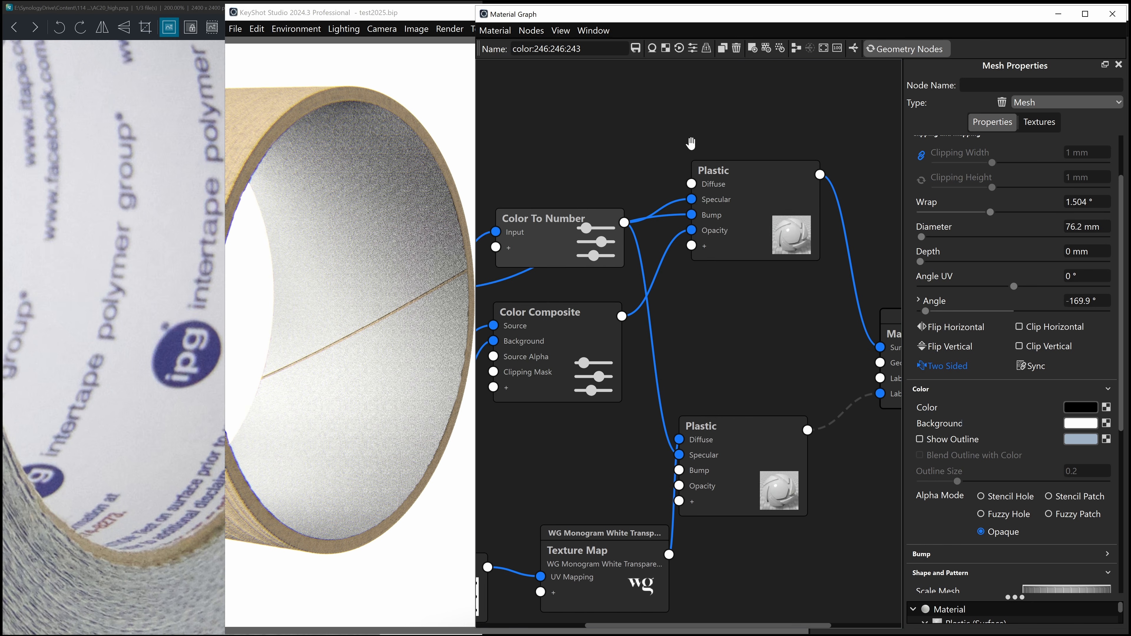
{"action": "left_click_drag", "start_coordinate": [692, 148], "coordinate": [644, 154]}
{"action": "left_click_drag", "start_coordinate": [715, 210], "coordinate": [708, 243]}
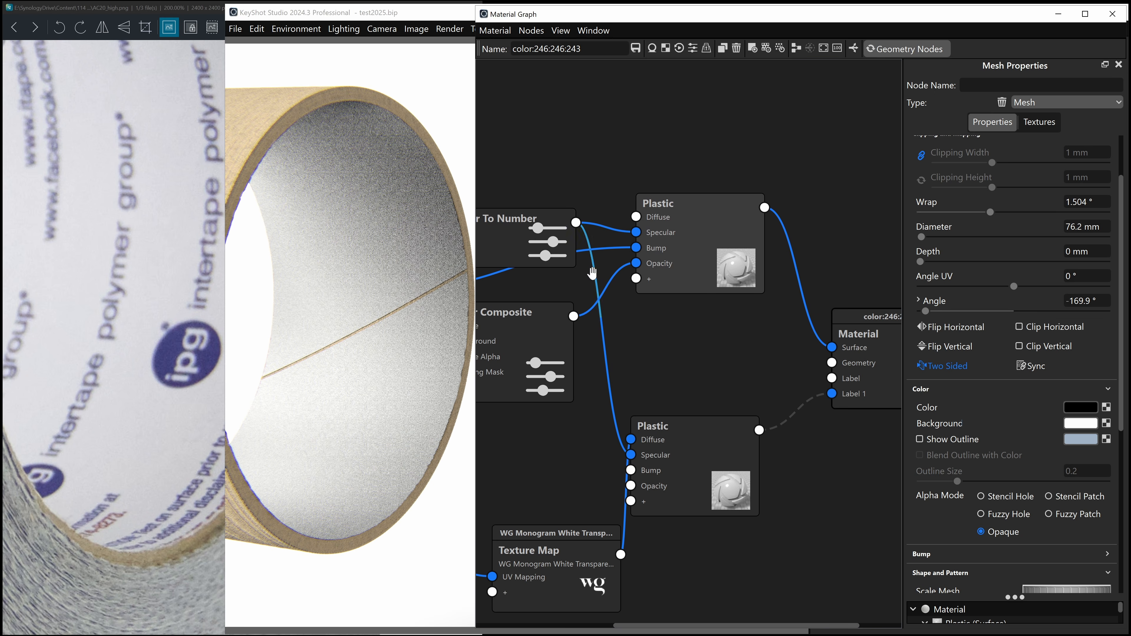
- Move the Noise (Fractal), Mesh and TapeCardboardRollMask texture nodes up beside the nodes they feed
{"action": "left_click_drag", "start_coordinate": [626, 154], "coordinate": [824, 153]}
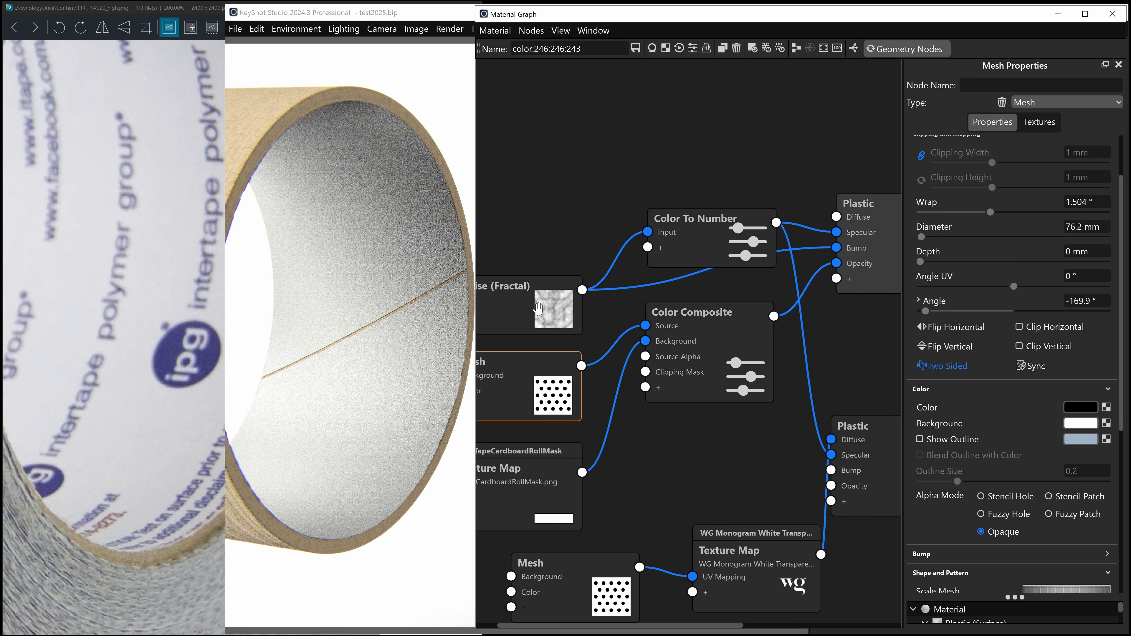
{"action": "left_click_drag", "start_coordinate": [538, 310], "coordinate": [568, 172]}
{"action": "left_click_drag", "start_coordinate": [530, 384], "coordinate": [536, 302]}
{"action": "left_click_drag", "start_coordinate": [532, 470], "coordinate": [539, 391]}
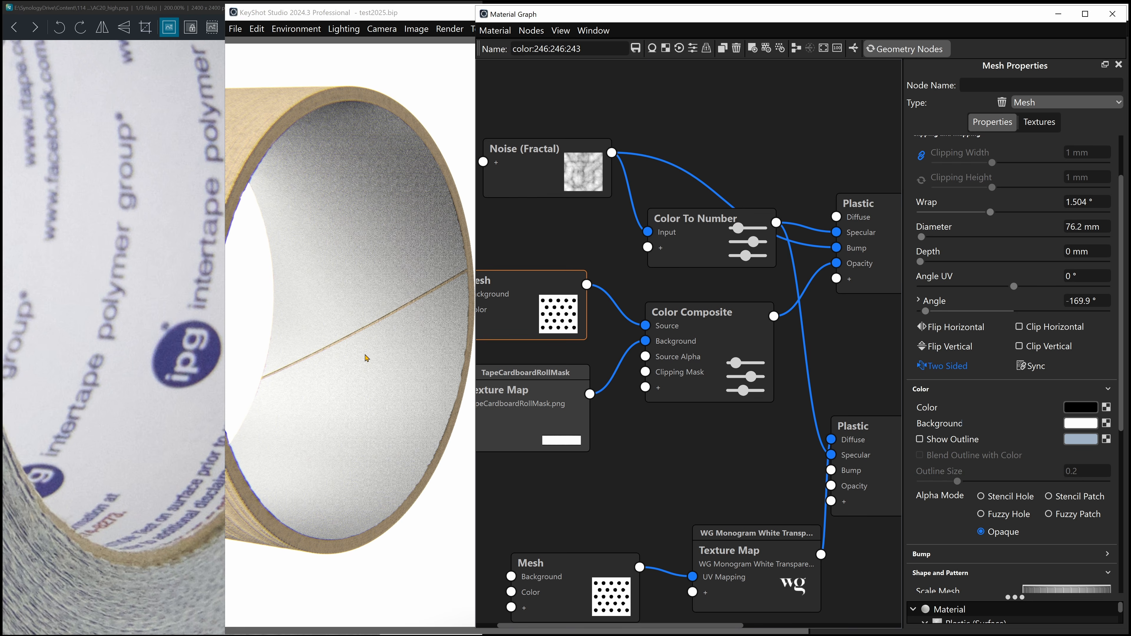
- Preview the color of the Mesh node feeding the Color Composite's Source on the inner liner
{"action": "middle_click_drag", "start_coordinate": [712, 378], "coordinate": [675, 375]}
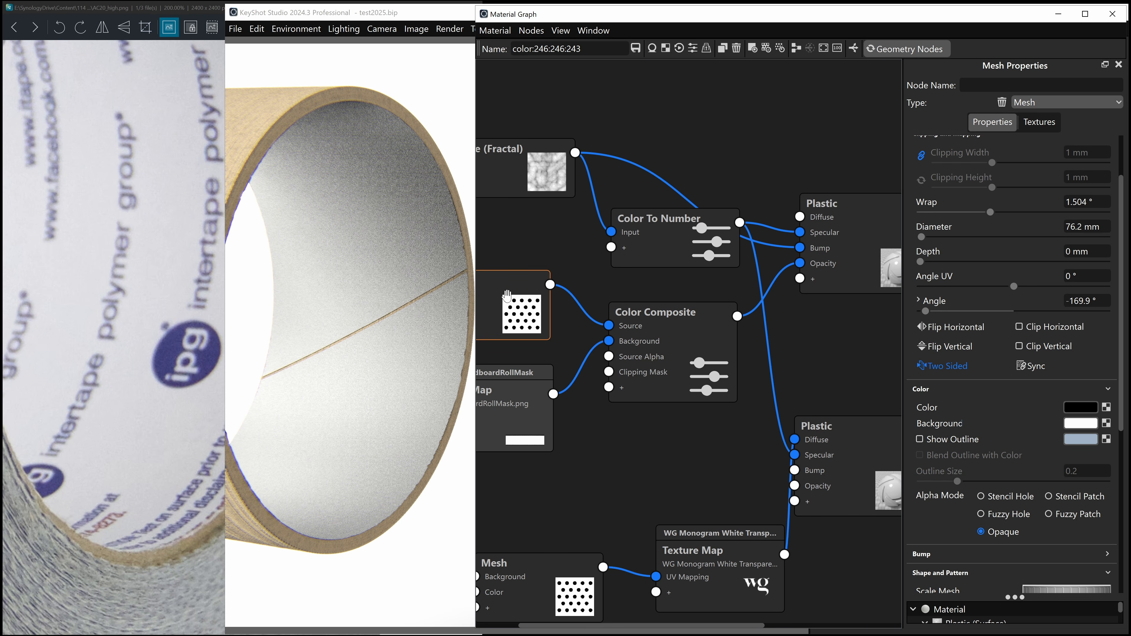
{"action": "middle_click_drag", "start_coordinate": [507, 295], "coordinate": [572, 283]}
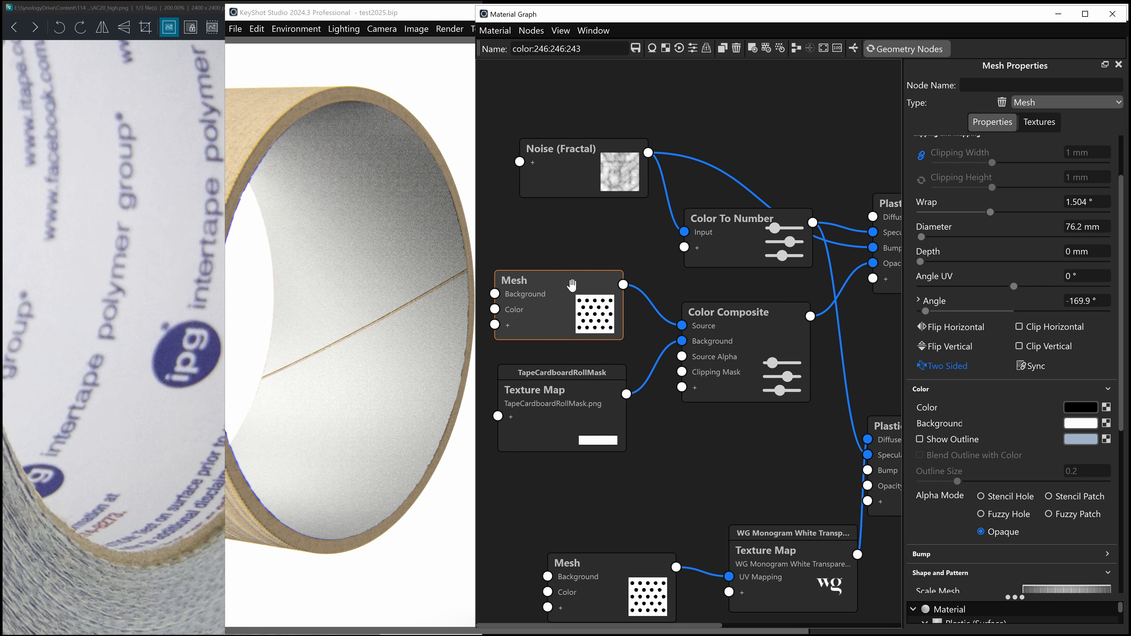
{"action": "key", "text": "c"}
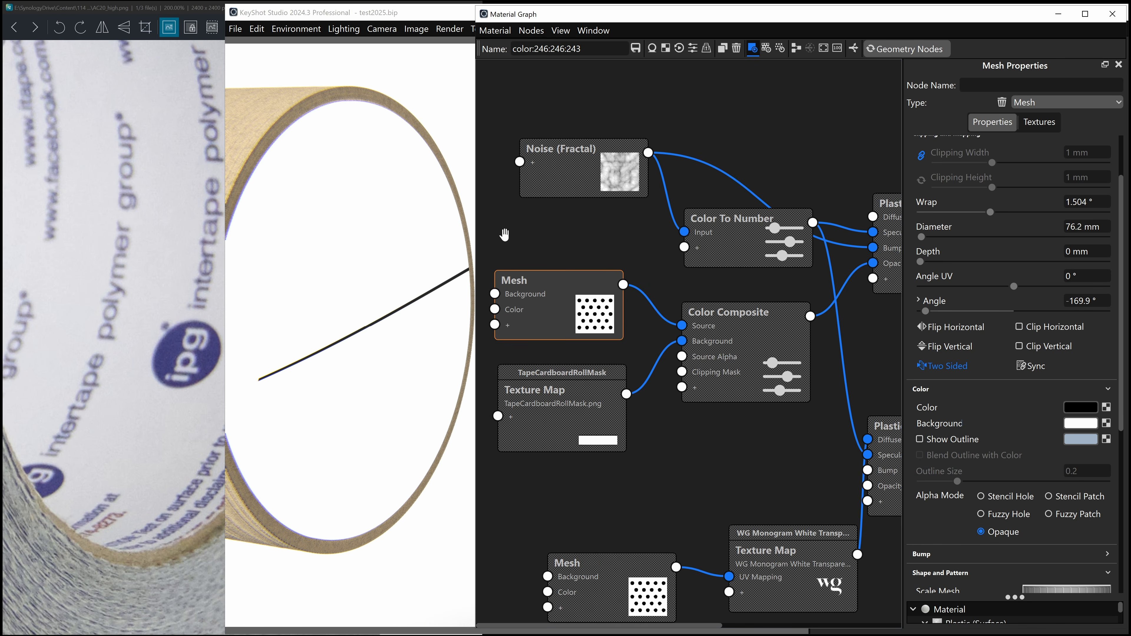
- Switch to ImageGlass and view the tape roll and its printed liner at 100% in the reference photo
{"action": "left_click", "coordinate": [75, 328]}
{"action": "scroll", "coordinate": [93, 330], "scroll_direction": "down", "scroll_amount": 3}
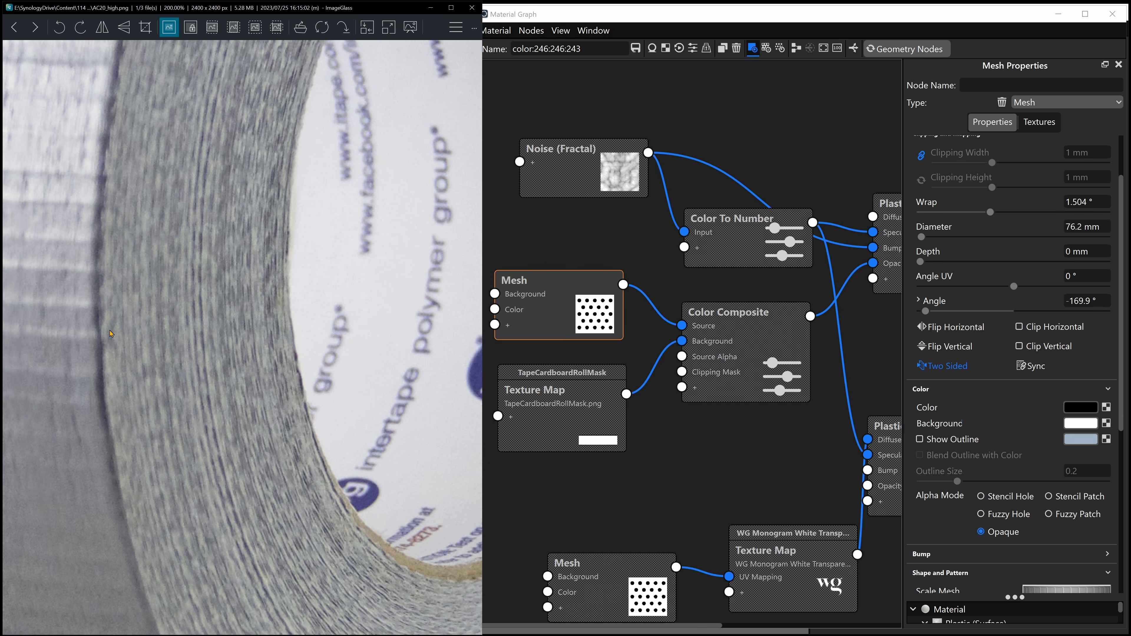
{"action": "scroll", "coordinate": [109, 334], "scroll_direction": "down", "scroll_amount": 2}
{"action": "scroll", "coordinate": [111, 324], "scroll_direction": "up", "scroll_amount": 2}
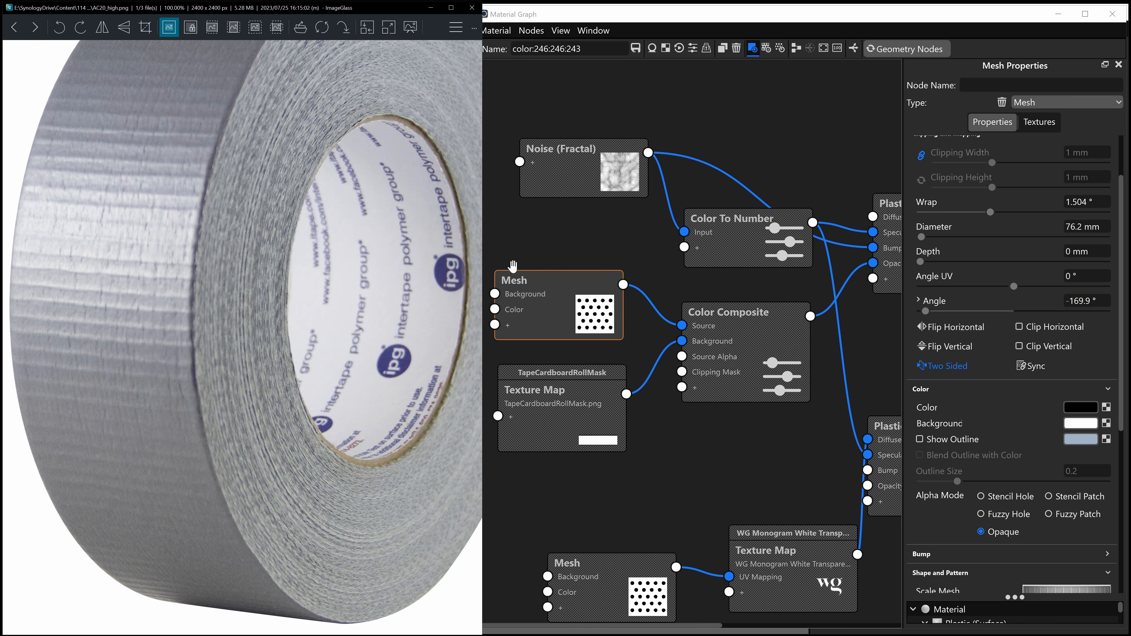
- Return to KeyShot, review the seam Mesh node's shape and pattern settings, and end its color preview
{"action": "left_click", "coordinate": [575, 270]}
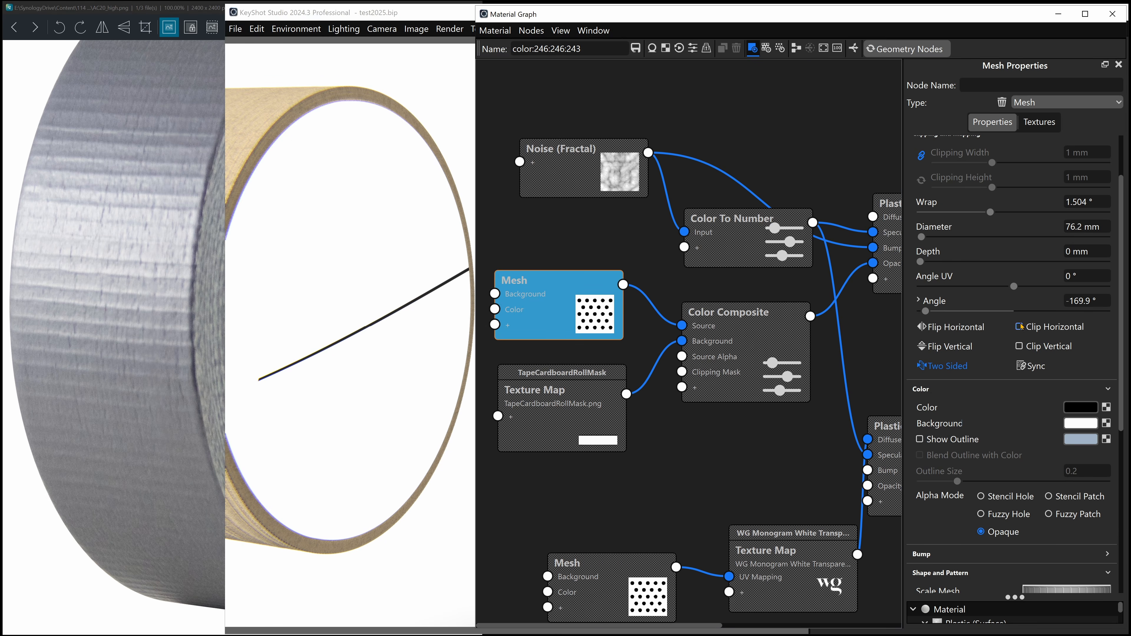
{"action": "scroll", "coordinate": [1020, 327], "scroll_direction": "up", "scroll_amount": 2}
{"action": "scroll", "coordinate": [983, 442], "scroll_direction": "down", "scroll_amount": 3}
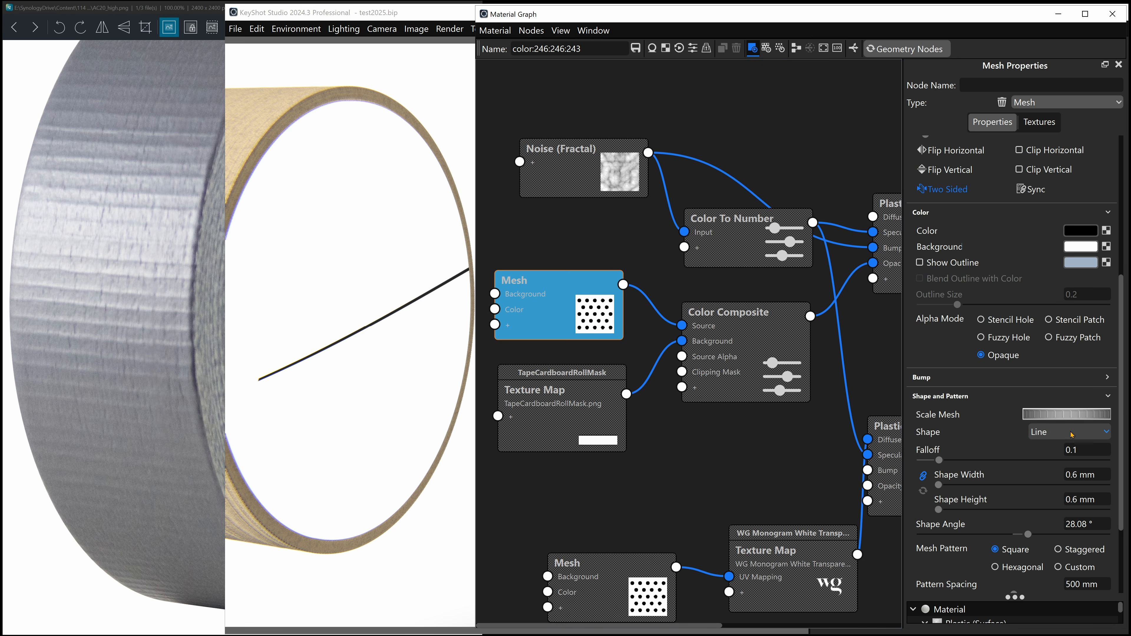
{"action": "scroll", "coordinate": [1049, 502], "scroll_direction": "down", "scroll_amount": 3}
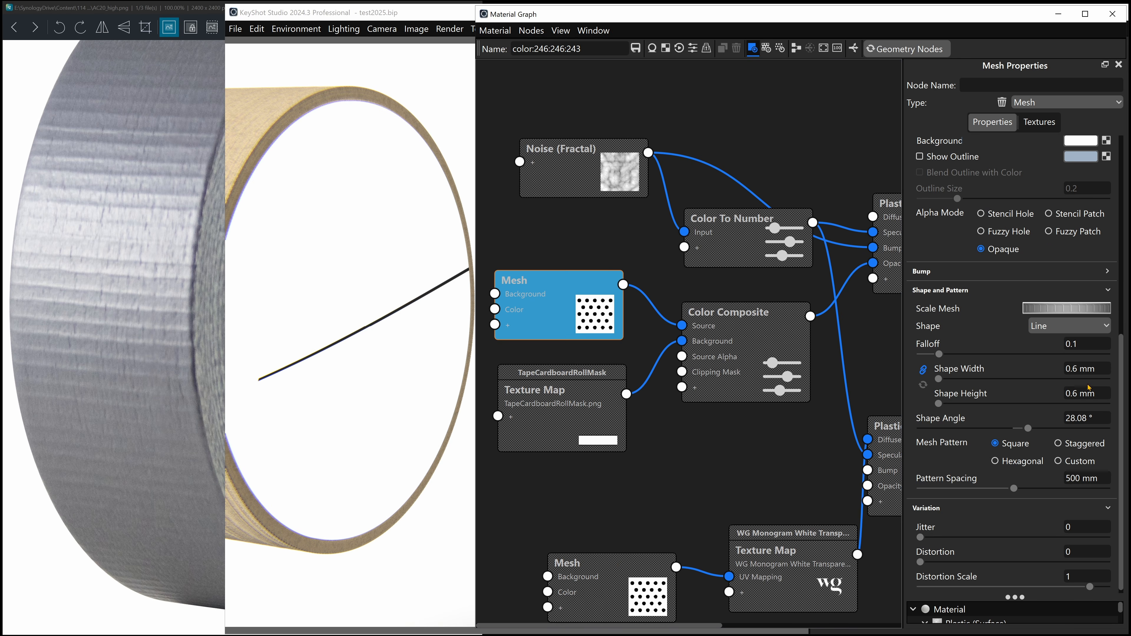
{"action": "scroll", "coordinate": [1046, 245], "scroll_direction": "up", "scroll_amount": 5}
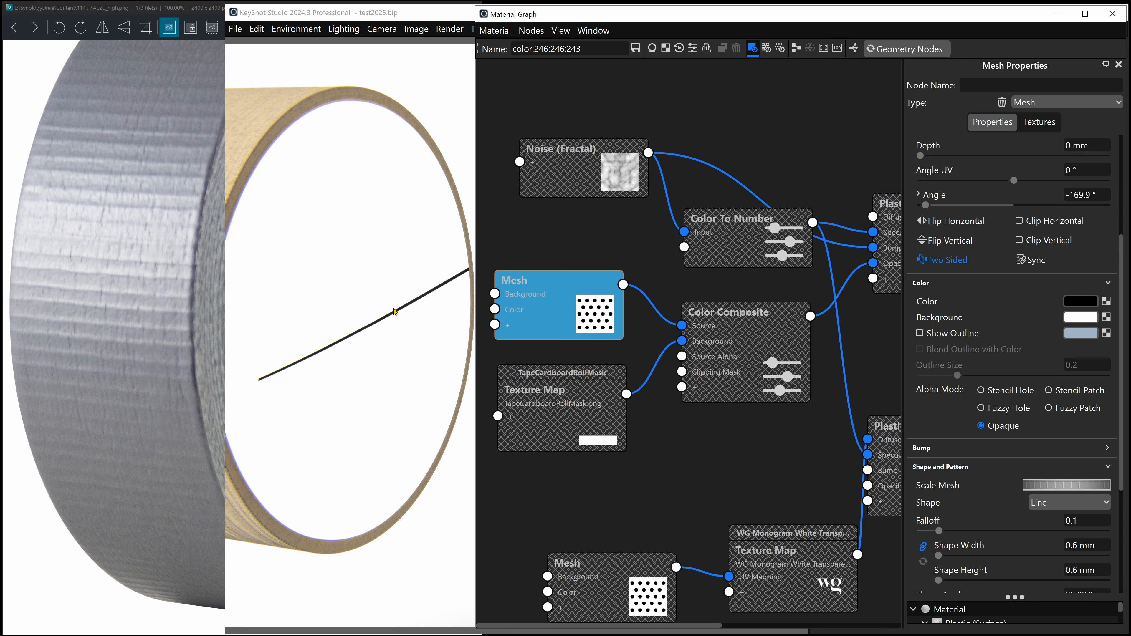
{"action": "left_click", "coordinate": [548, 296]}
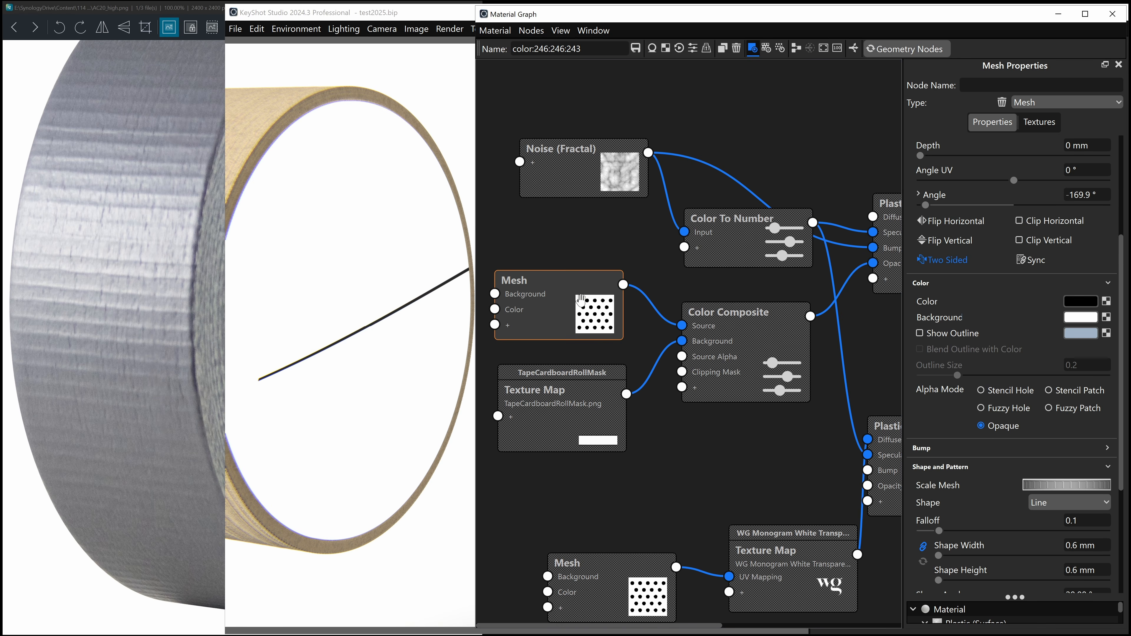
{"action": "left_click", "coordinate": [471, 275]}
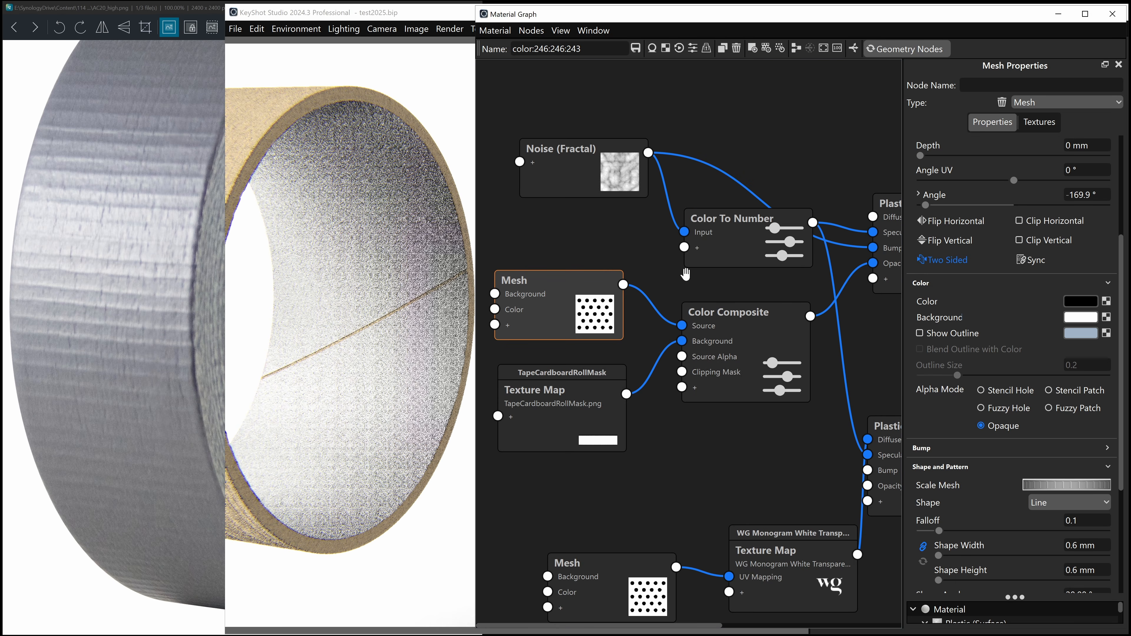
- Trace the seam Mesh through the Color Composite's Source to the upper Plastic node's Opacity input
{"action": "mouse_move", "coordinate": [730, 218]}
{"action": "left_mouse_down"}
{"action": "mouse_move", "coordinate": [593, 209]}
{"action": "mouse_move", "coordinate": [723, 217]}
{"action": "left_mouse_up"}
{"action": "mouse_move", "coordinate": [732, 290]}
{"action": "left_mouse_down"}
{"action": "mouse_move", "coordinate": [676, 299]}
{"action": "mouse_move", "coordinate": [731, 290]}
{"action": "left_mouse_up"}
{"action": "left_click_drag", "start_coordinate": [731, 290], "coordinate": [625, 279]}
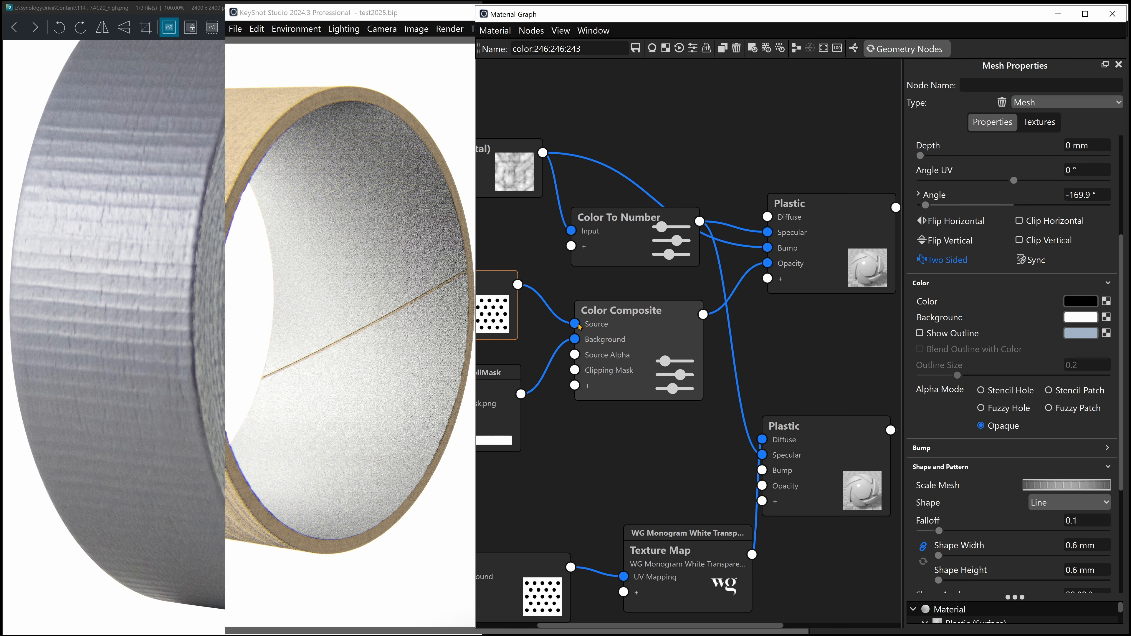
{"action": "mouse_move", "coordinate": [579, 327]}
{"action": "left_mouse_down"}
{"action": "mouse_move", "coordinate": [690, 278]}
{"action": "mouse_move", "coordinate": [767, 263]}
{"action": "mouse_move", "coordinate": [633, 294]}
{"action": "mouse_move", "coordinate": [575, 324]}
{"action": "left_mouse_up"}
{"action": "left_click_drag", "start_coordinate": [703, 314], "coordinate": [767, 263]}
{"action": "middle_click_drag", "start_coordinate": [485, 360], "coordinate": [533, 360]}
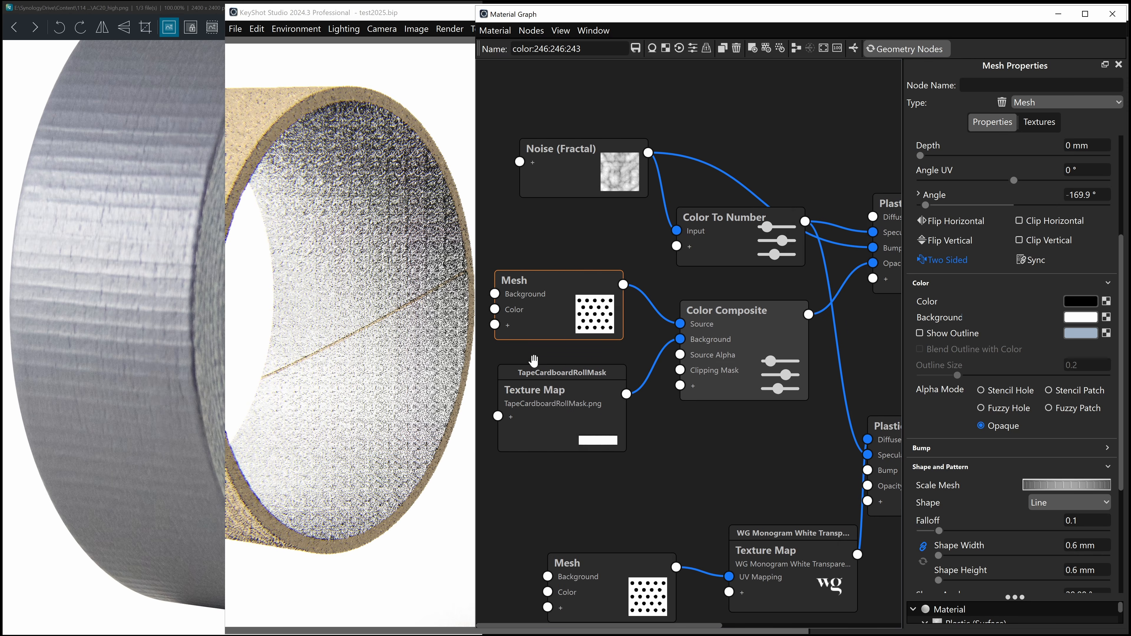
- Preview the TapeCardboardRollMask texture on the liner and inspect the mask along the liner's rim up close
{"action": "left_click", "coordinate": [555, 396]}
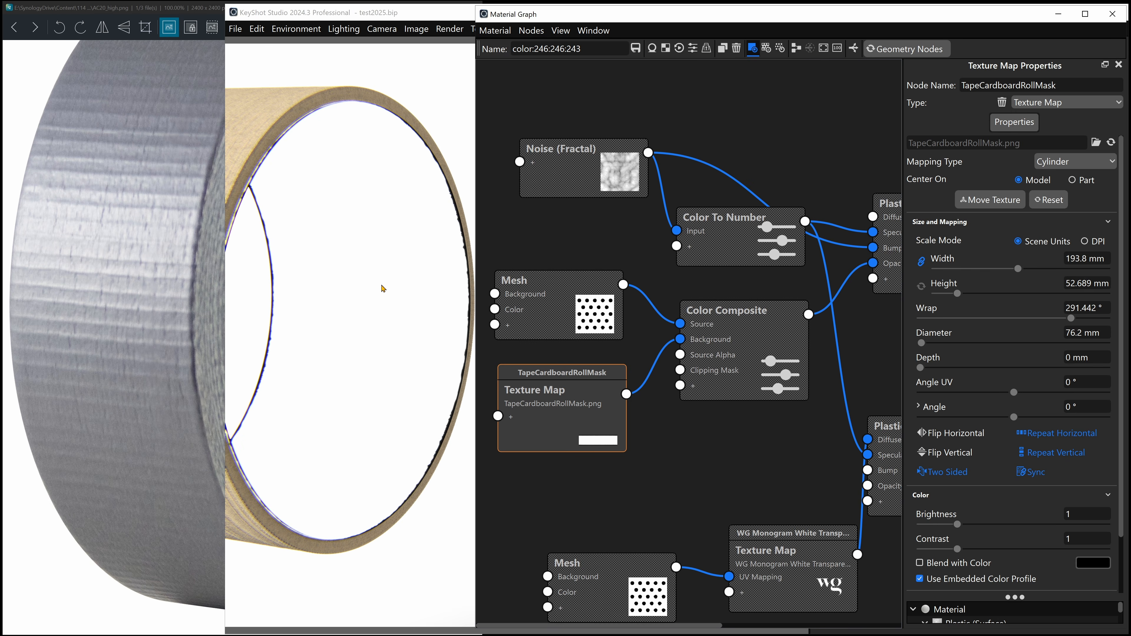
{"action": "left_click", "coordinate": [384, 286]}
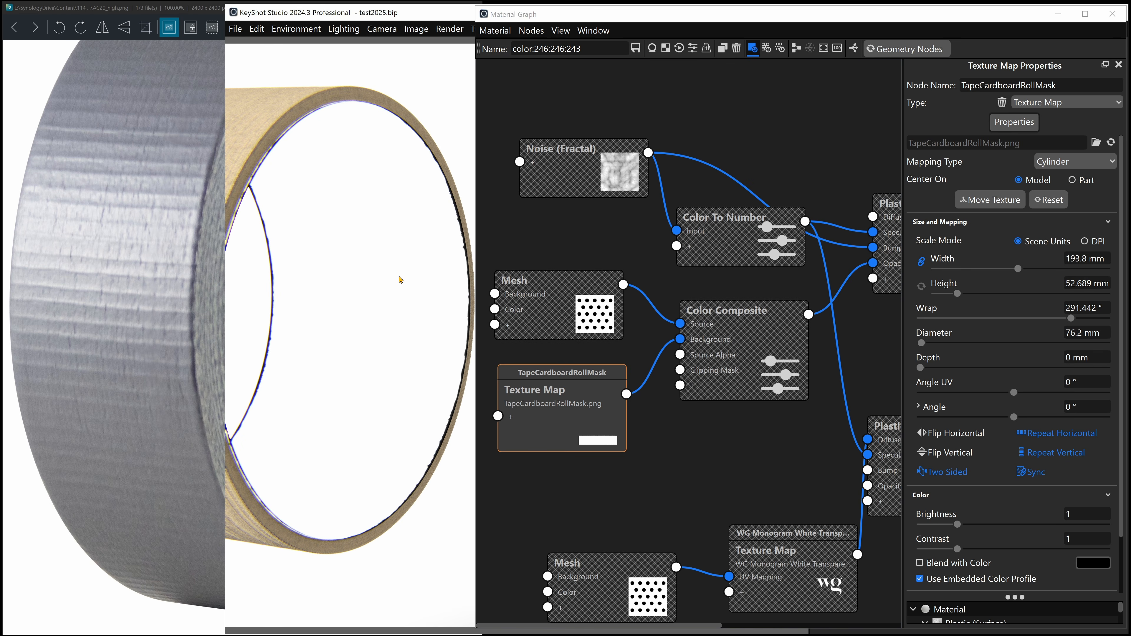
{"action": "scroll", "coordinate": [418, 246], "scroll_direction": "up", "scroll_amount": 5}
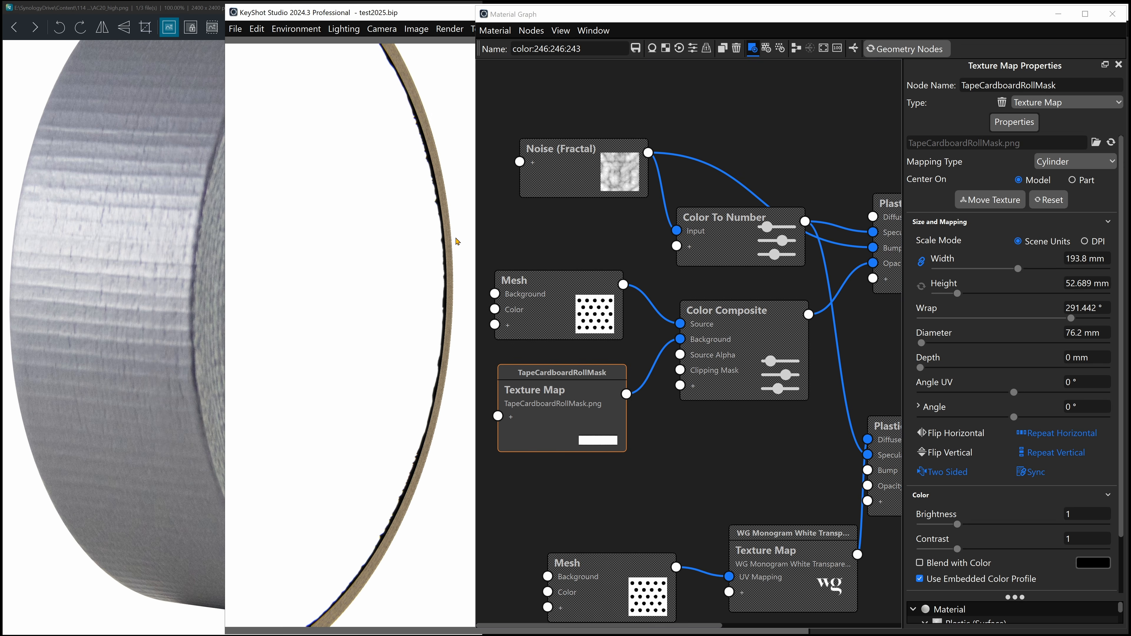
{"action": "scroll", "coordinate": [444, 263], "scroll_direction": "up", "scroll_amount": 4}
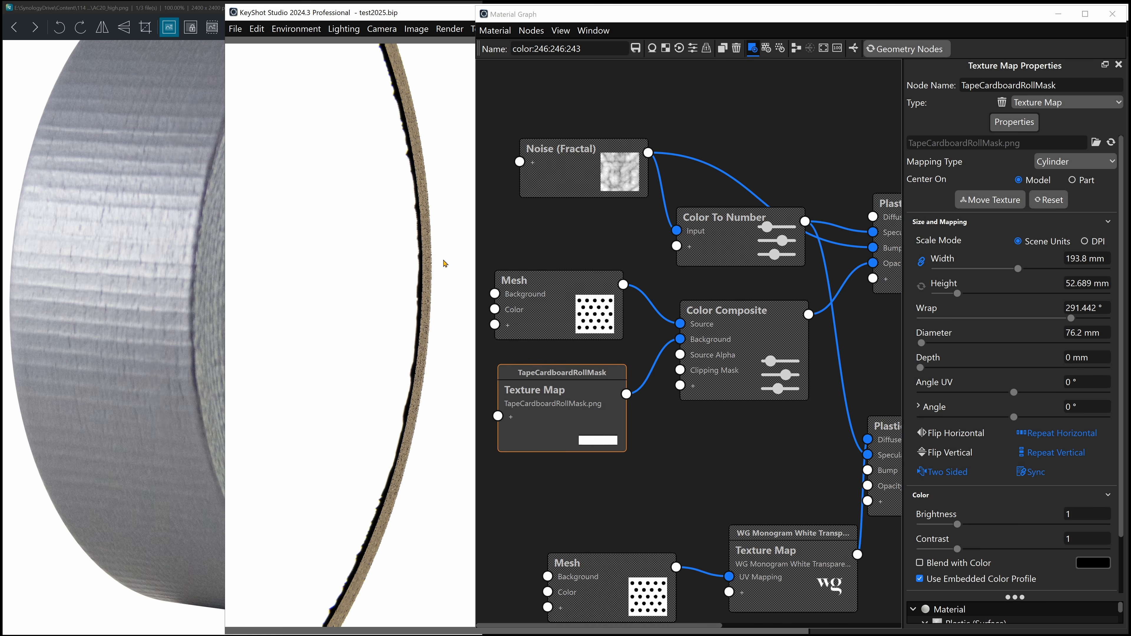
{"action": "scroll", "coordinate": [396, 310], "scroll_direction": "up", "scroll_amount": 3}
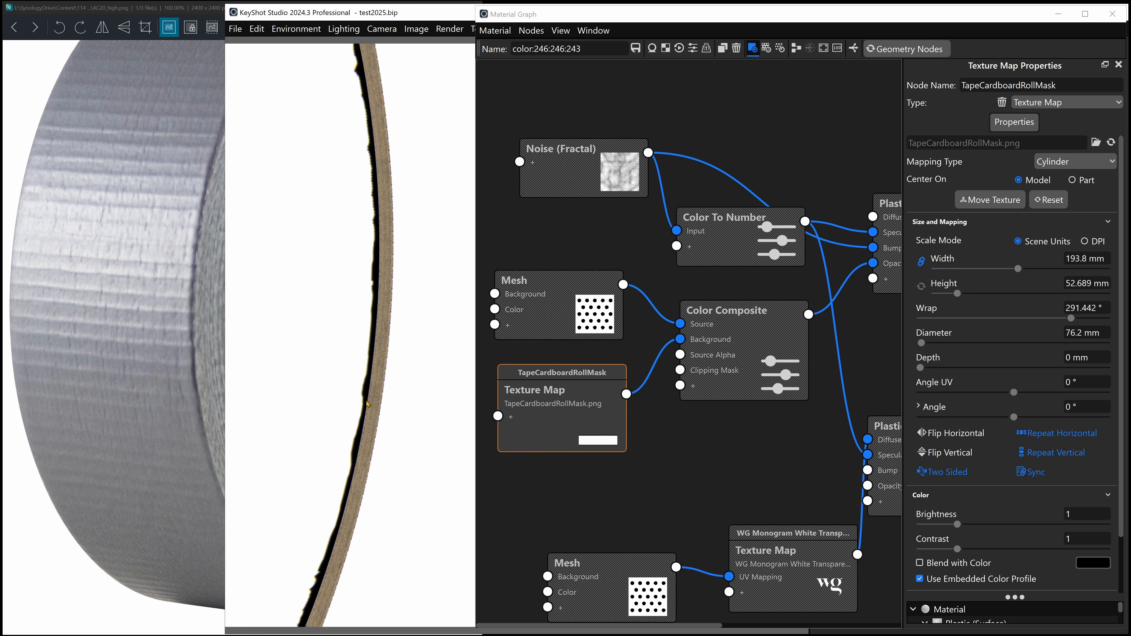
{"action": "scroll", "coordinate": [355, 464], "scroll_direction": "down", "scroll_amount": 5}
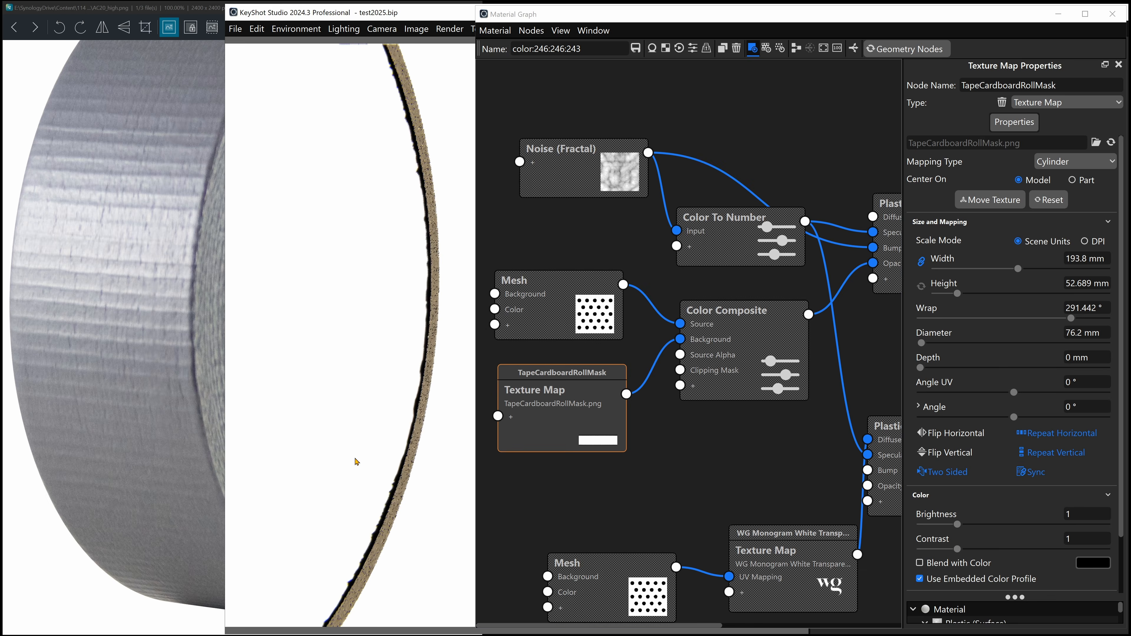
{"action": "scroll", "coordinate": [365, 447], "scroll_direction": "down", "scroll_amount": 1}
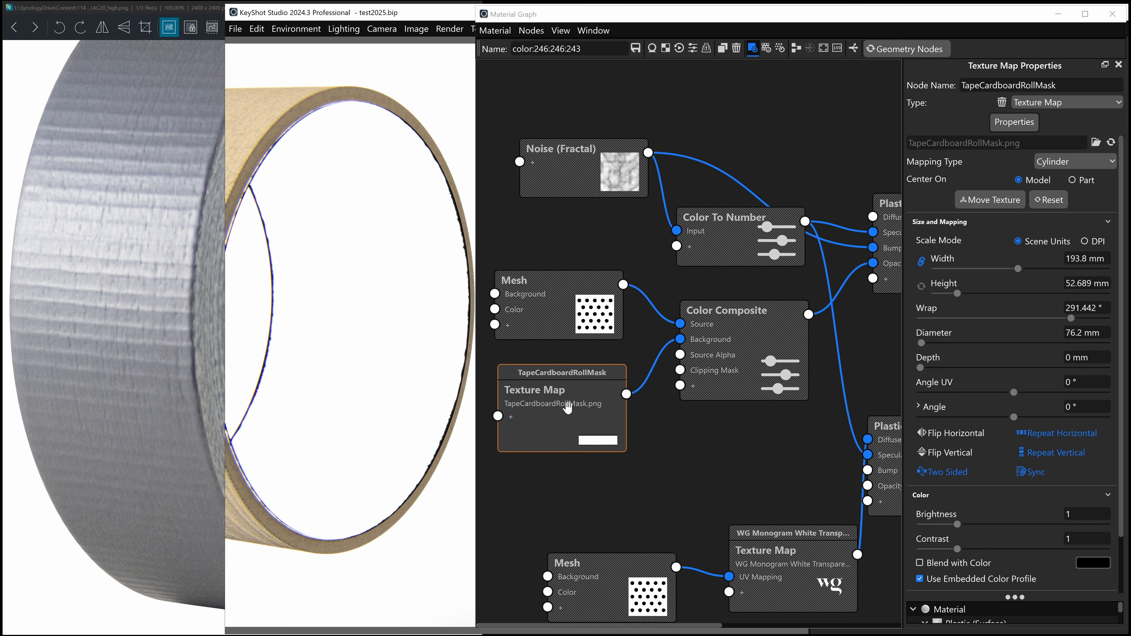
- Set the TapeCardboardRollMask texture's Width to 194.4 mm and check the mask at both rims of the liner
{"action": "left_click", "coordinate": [587, 407]}
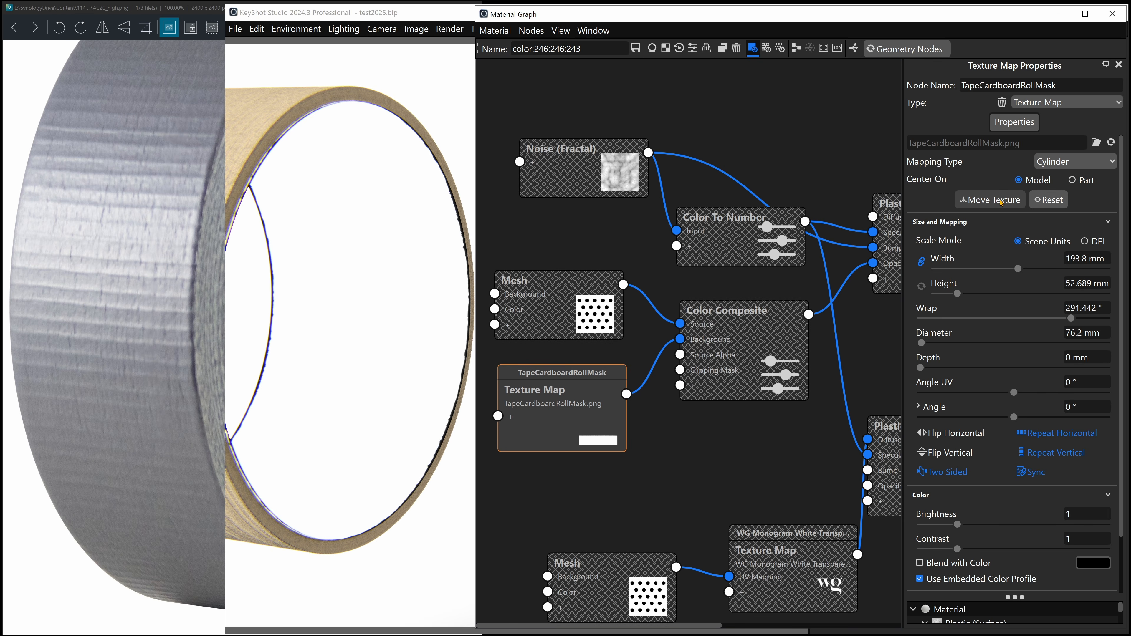
{"action": "mouse_move", "coordinate": [1019, 269]}
{"action": "left_mouse_down"}
{"action": "mouse_move", "coordinate": [963, 291]}
{"action": "mouse_move", "coordinate": [1019, 268]}
{"action": "left_mouse_up"}
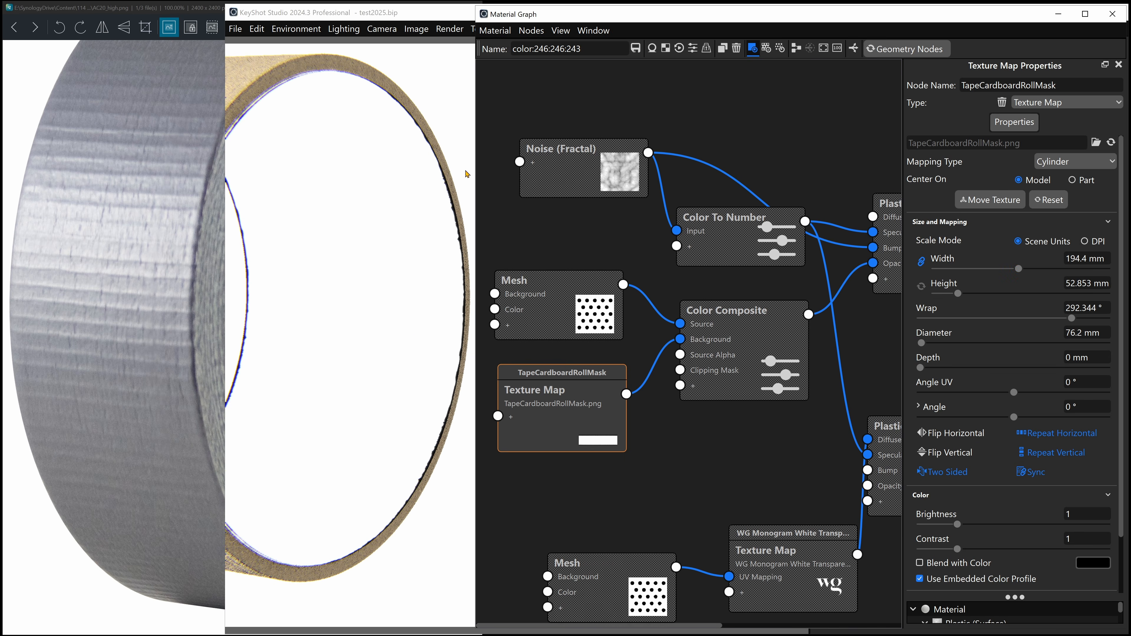
{"action": "left_click_drag", "start_coordinate": [426, 521], "coordinate": [342, 402]}
{"action": "scroll", "coordinate": [340, 402], "scroll_direction": "up", "scroll_amount": 3}
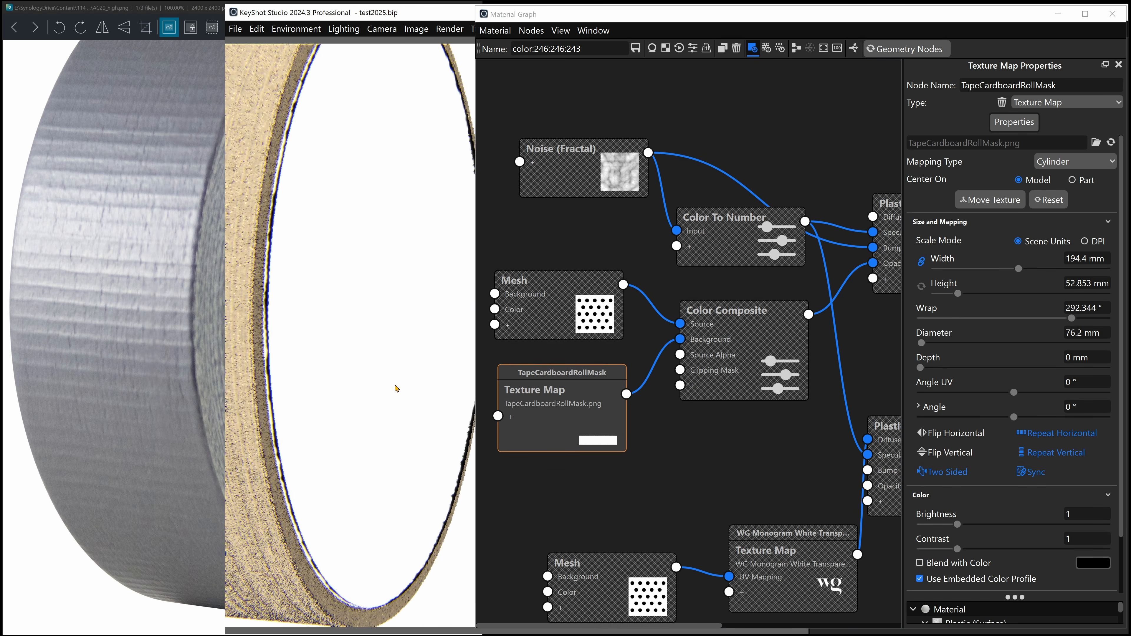
{"action": "left_click_drag", "start_coordinate": [1019, 269], "coordinate": [1019, 270]}
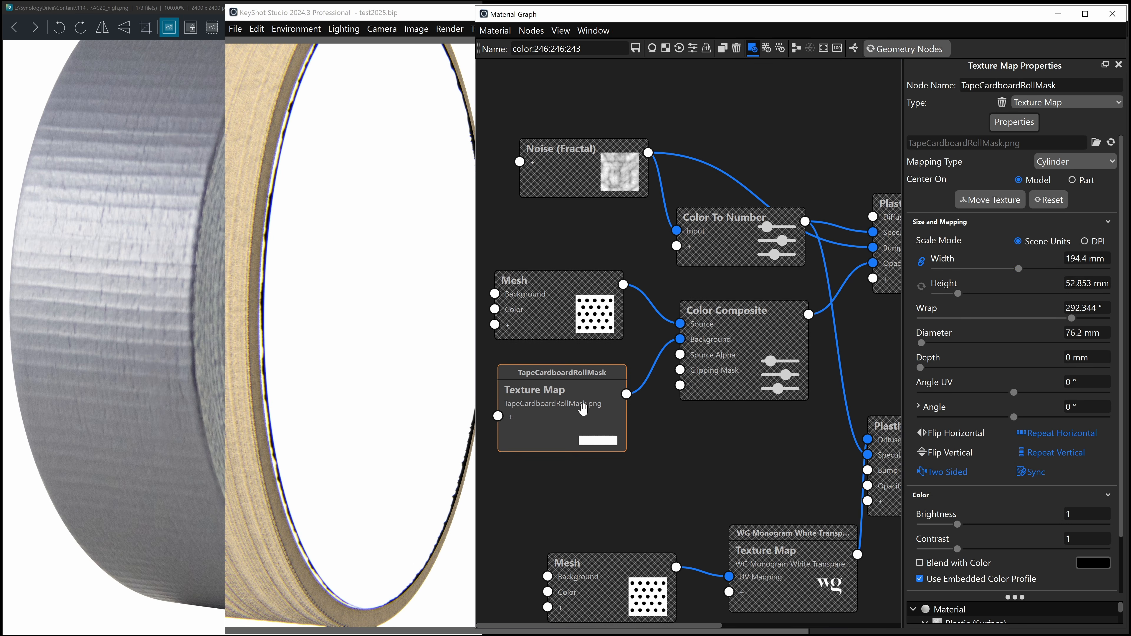
- End the mask preview and hide the cardboard tube to view the inner liner on its own
{"action": "left_click_drag", "start_coordinate": [740, 332], "coordinate": [738, 338]}
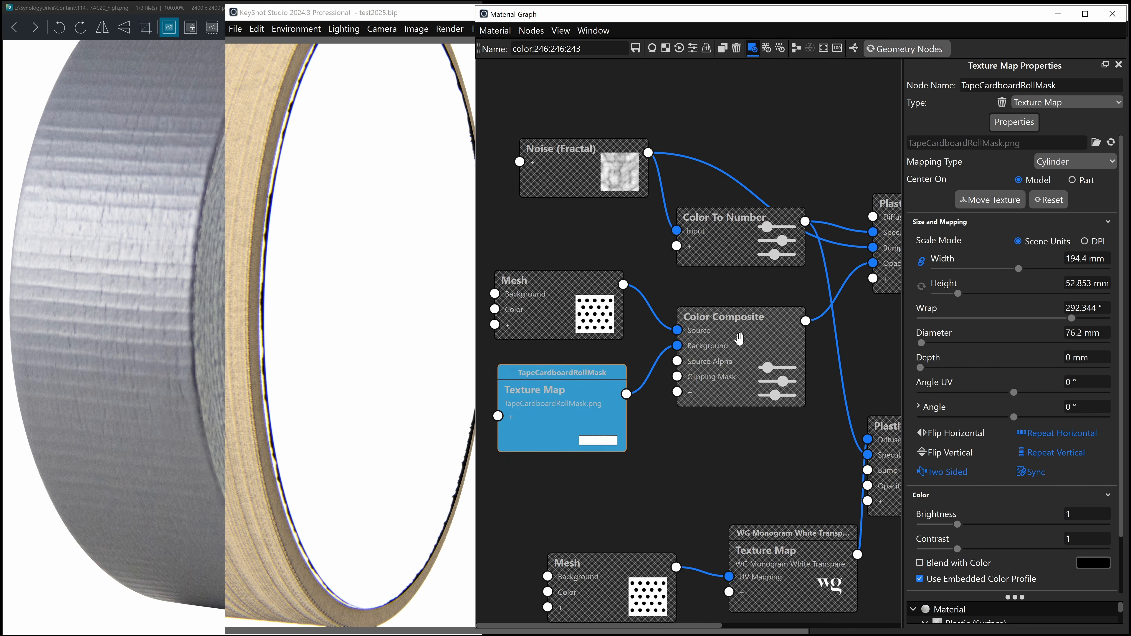
{"action": "key", "text": "c"}
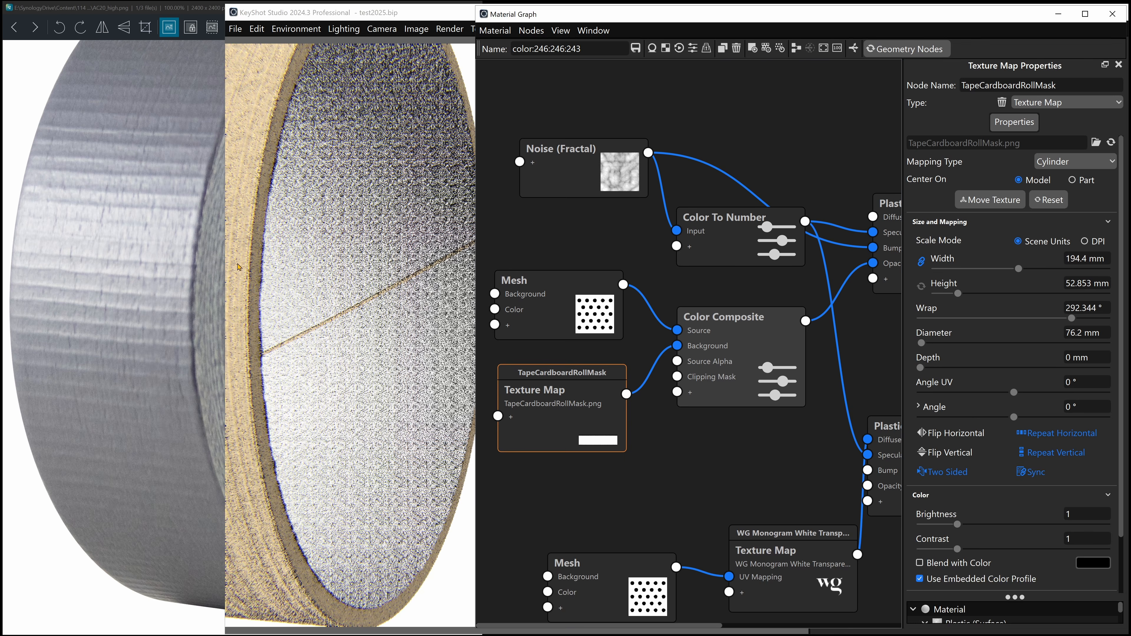
{"action": "left_click", "coordinate": [251, 197]}
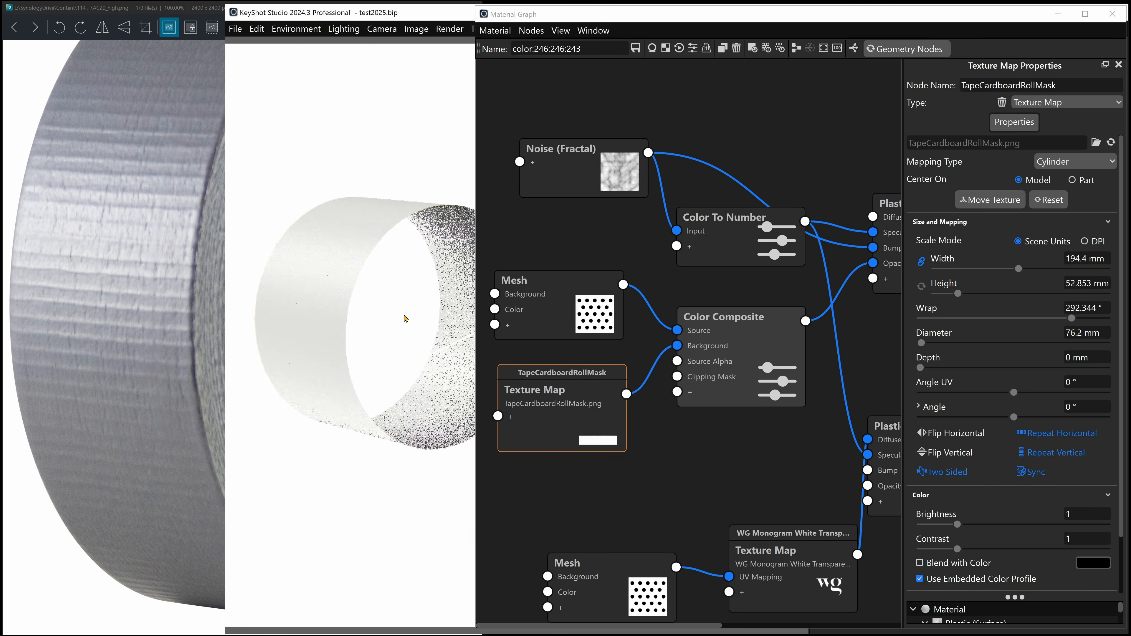
{"action": "mouse_move", "coordinate": [404, 315]}
{"action": "left_mouse_down"}
{"action": "mouse_move", "coordinate": [299, 308]}
{"action": "mouse_move", "coordinate": [423, 315]}
{"action": "mouse_move", "coordinate": [350, 332]}
{"action": "mouse_move", "coordinate": [407, 331]}
{"action": "left_mouse_up"}
{"action": "scroll", "coordinate": [423, 314], "scroll_direction": "up", "scroll_amount": 5}
- Move the seam Mesh and TapeCardboardRollMask nodes closer together and inspect the liner's diagonal seam and edges
{"action": "left_click_drag", "start_coordinate": [548, 285], "coordinate": [563, 275]}
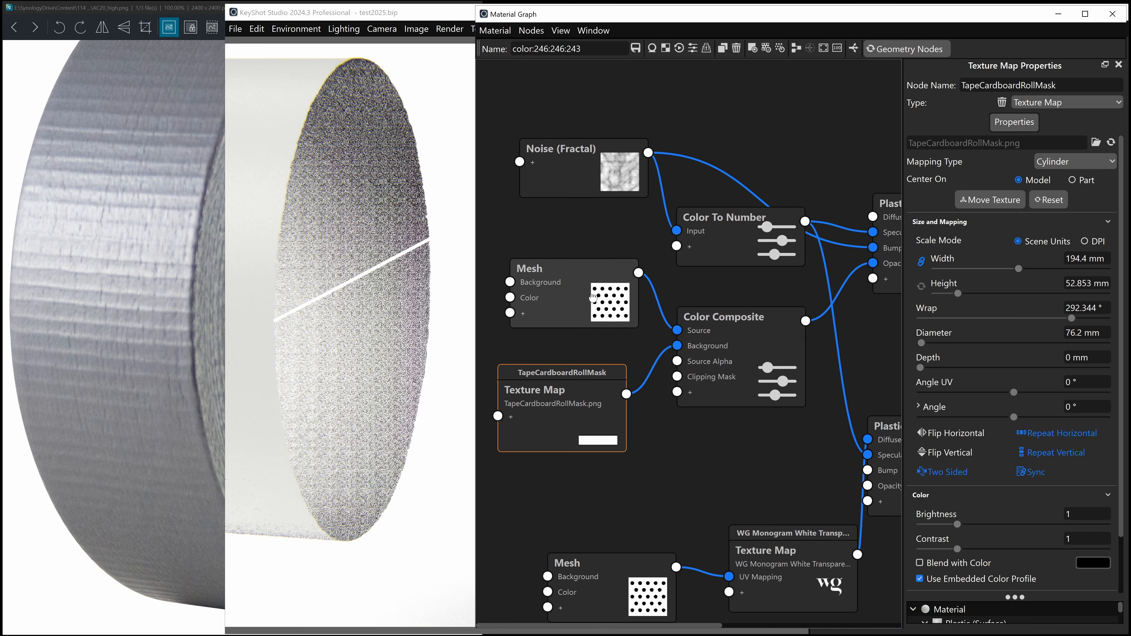
{"action": "left_click_drag", "start_coordinate": [576, 387], "coordinate": [578, 365]}
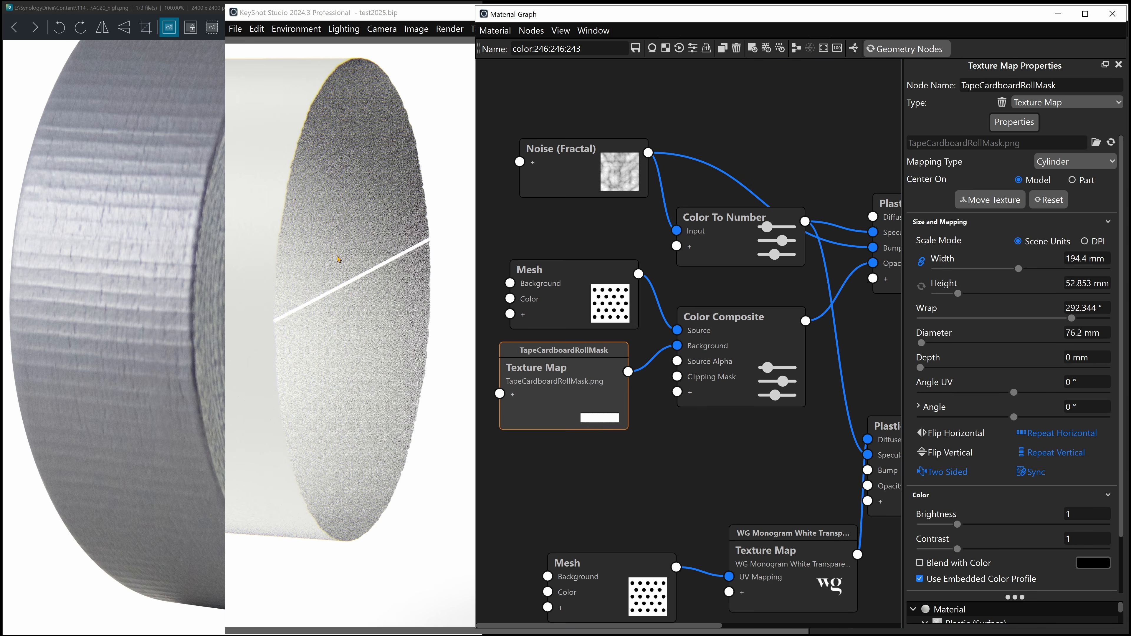
{"action": "scroll", "coordinate": [337, 256], "scroll_direction": "up", "scroll_amount": 3}
{"action": "middle_click_drag", "start_coordinate": [310, 214], "coordinate": [358, 248]}
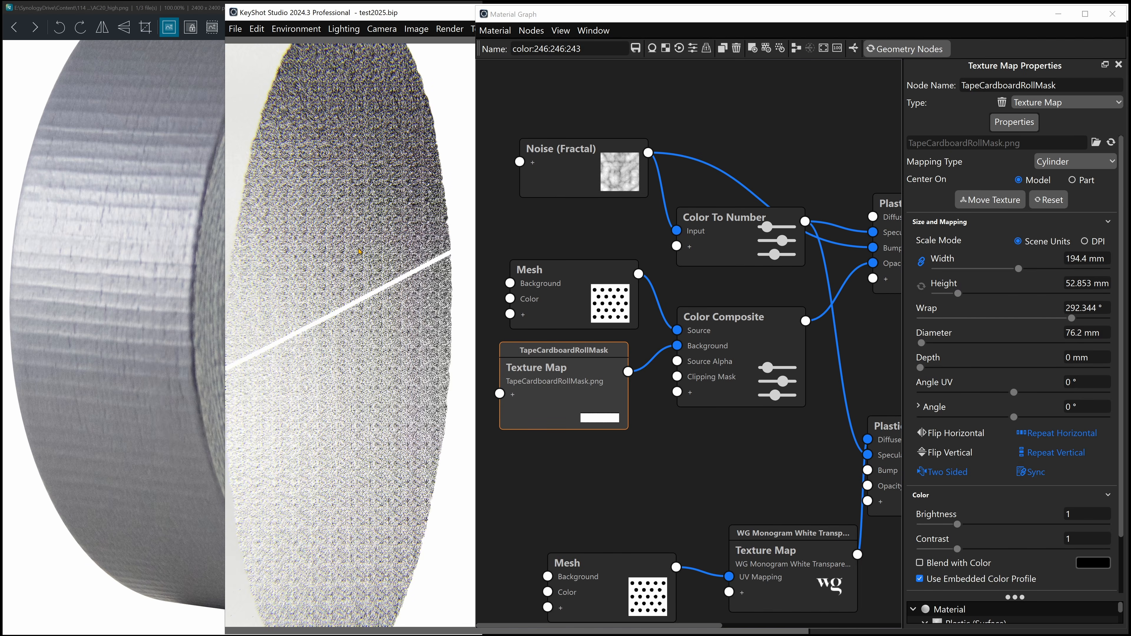
{"action": "left_click_drag", "start_coordinate": [358, 249], "coordinate": [384, 250]}
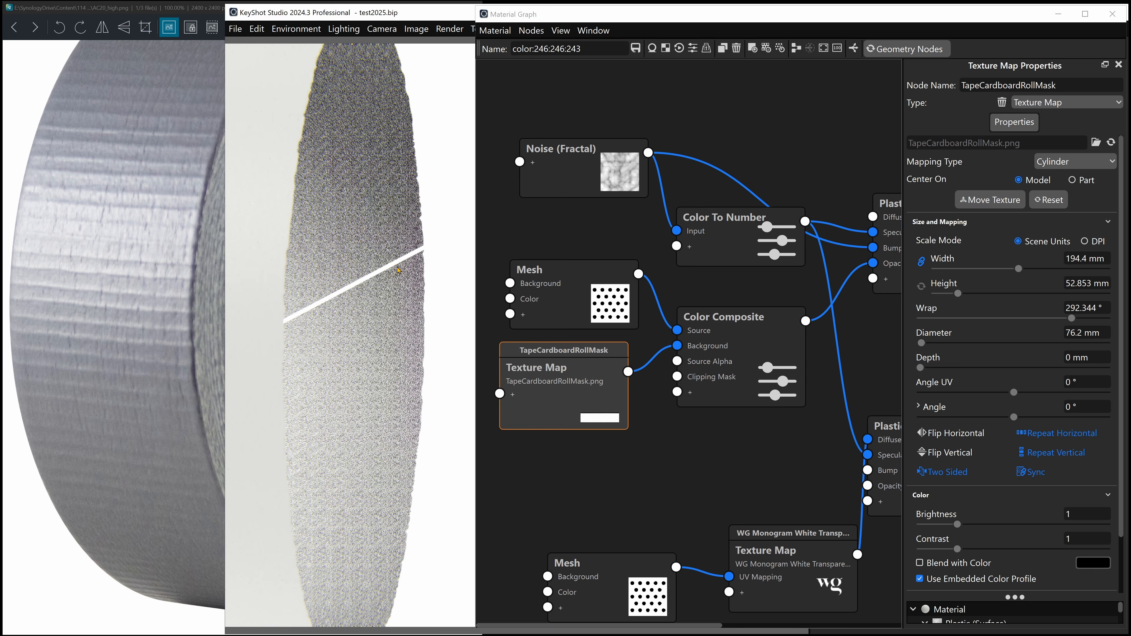
- Review the Color Composite's Multiply settings, preview its combined seam and edge mask on the liner, and end the preview
{"action": "left_click_drag", "start_coordinate": [730, 358], "coordinate": [721, 348]}
{"action": "left_click_drag", "start_coordinate": [592, 284], "coordinate": [585, 288]}
{"action": "double_click", "coordinate": [715, 333]}
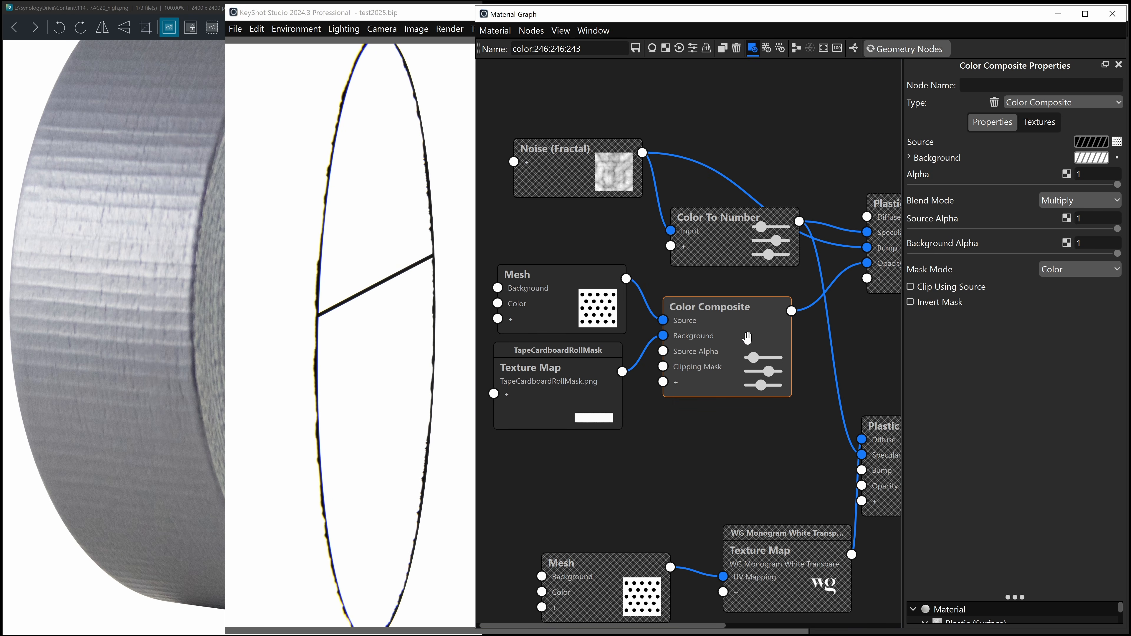
{"action": "middle_click_drag", "start_coordinate": [871, 322], "coordinate": [837, 322]}
{"action": "left_click_drag", "start_coordinate": [837, 321], "coordinate": [835, 321]}
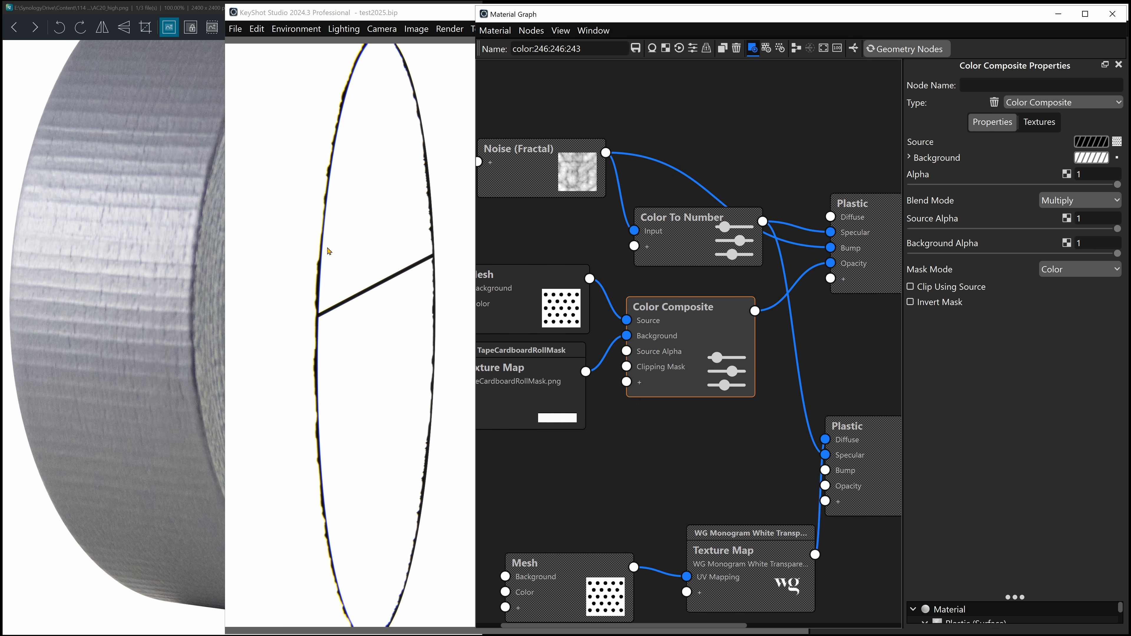
{"action": "left_click_drag", "start_coordinate": [862, 264], "coordinate": [855, 263]}
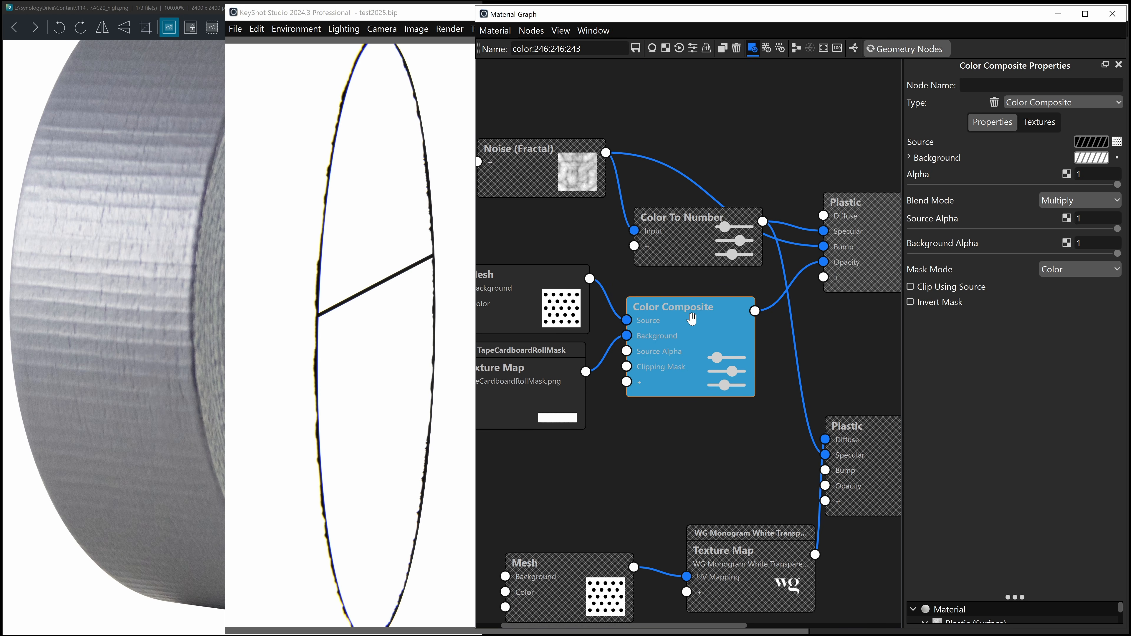
{"action": "mouse_move", "coordinate": [551, 170]}
{"action": "left_mouse_down"}
{"action": "mouse_move", "coordinate": [567, 131]}
{"action": "mouse_move", "coordinate": [588, 128]}
{"action": "mouse_move", "coordinate": [541, 171]}
{"action": "left_mouse_up"}
{"action": "left_click_drag", "start_coordinate": [425, 216], "coordinate": [363, 227]}
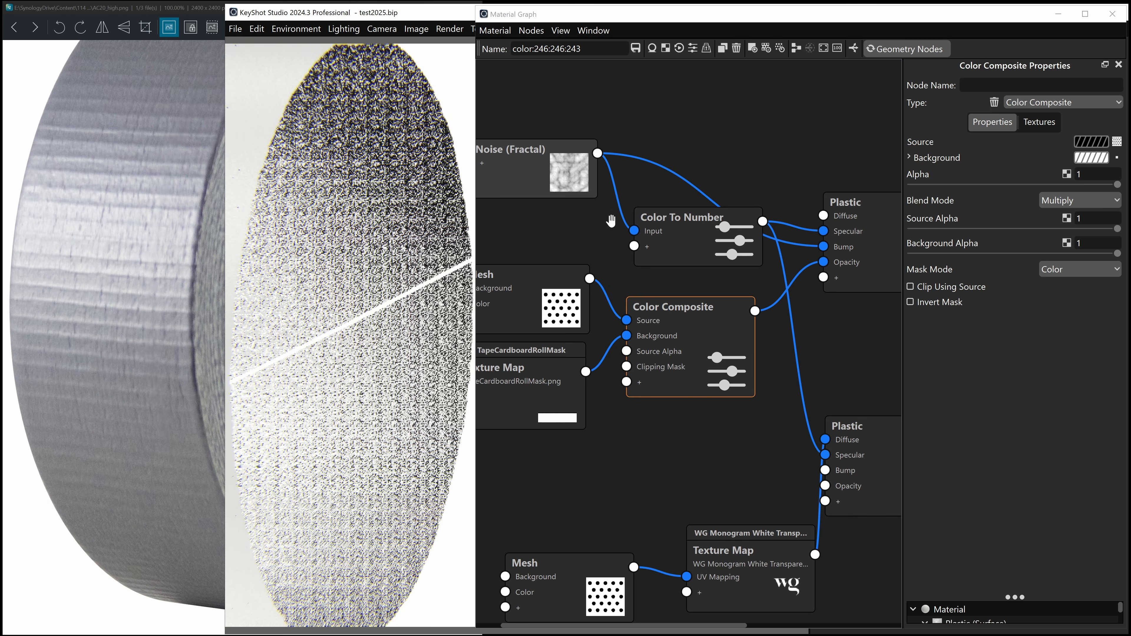
- Rearrange the Color To Number node and the upper Plastic node to tidy the spacing between them in the graph
{"action": "left_click_drag", "start_coordinate": [681, 233], "coordinate": [656, 245]}
{"action": "left_click_drag", "start_coordinate": [858, 244], "coordinate": [851, 244]}
{"action": "left_click_drag", "start_coordinate": [670, 256], "coordinate": [684, 236]}
{"action": "left_click_drag", "start_coordinate": [853, 235], "coordinate": [860, 228]}
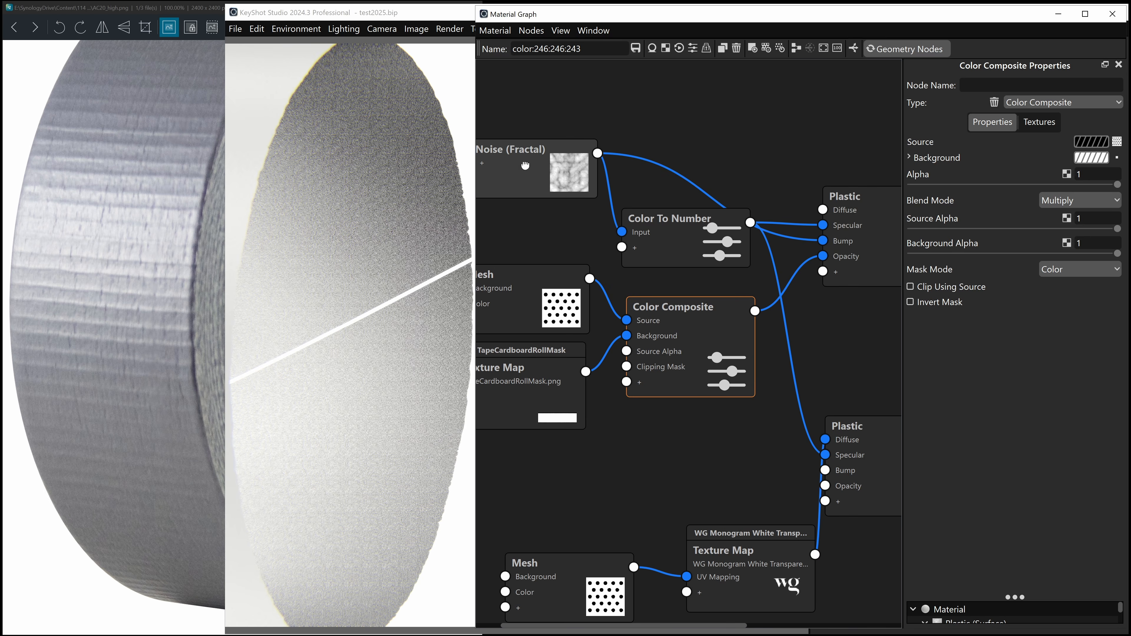
- Preview the Color To Number node's output on the liner from several angles and end the preview
{"action": "left_click", "coordinate": [666, 218]}
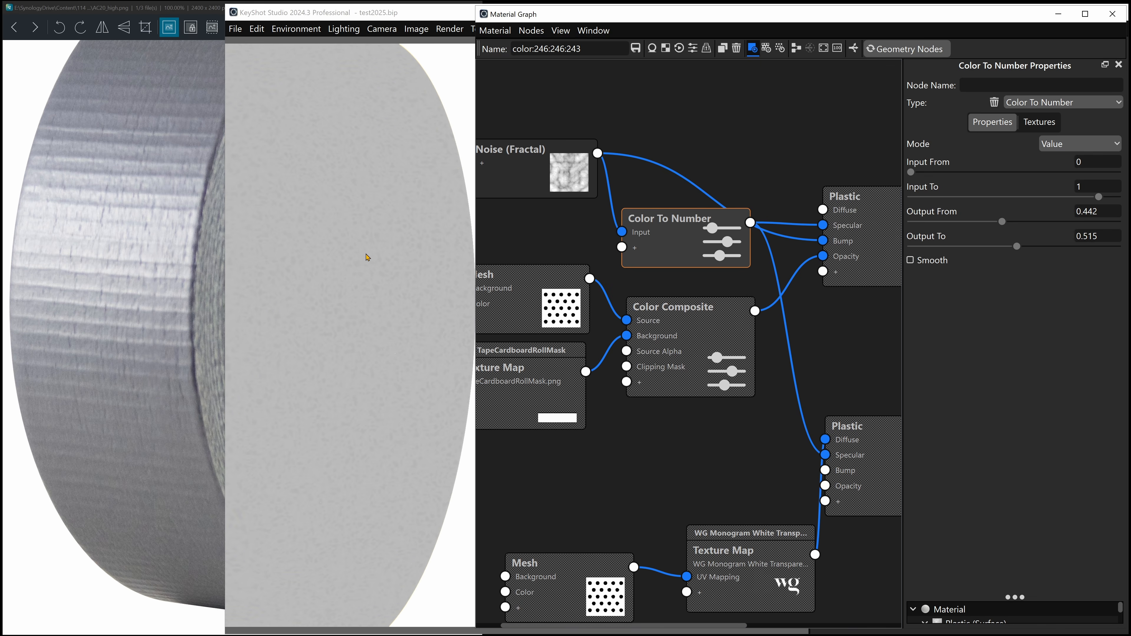
{"action": "left_click_drag", "start_coordinate": [430, 310], "coordinate": [371, 270]}
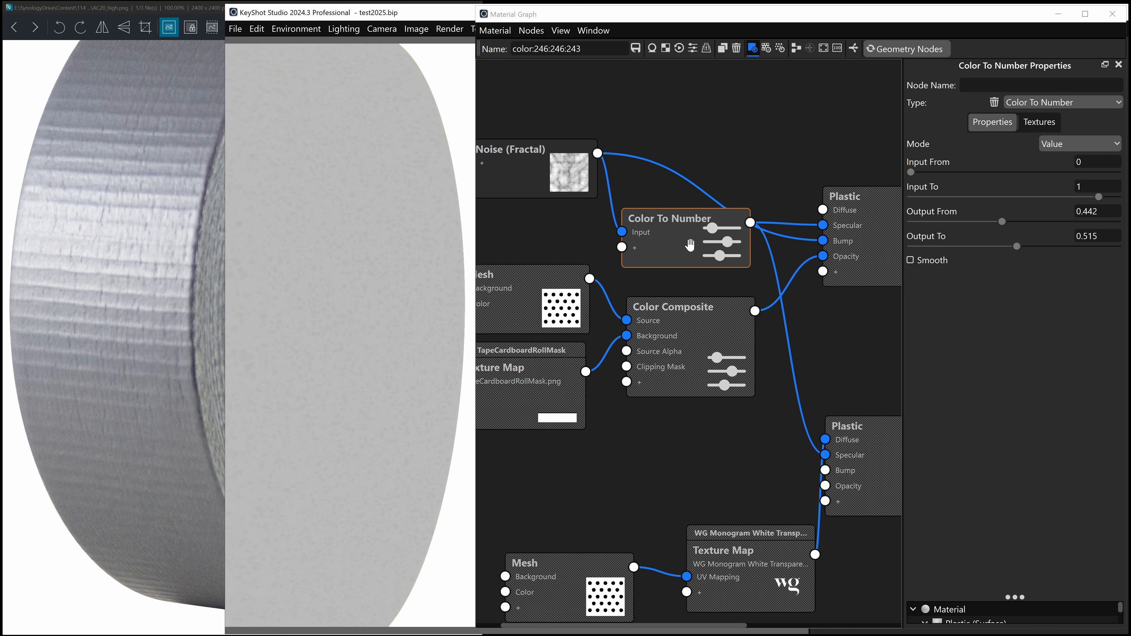
{"action": "left_click_drag", "start_coordinate": [352, 328], "coordinate": [412, 329]}
{"action": "left_click", "coordinate": [650, 247]}
{"action": "key", "text": "c"}
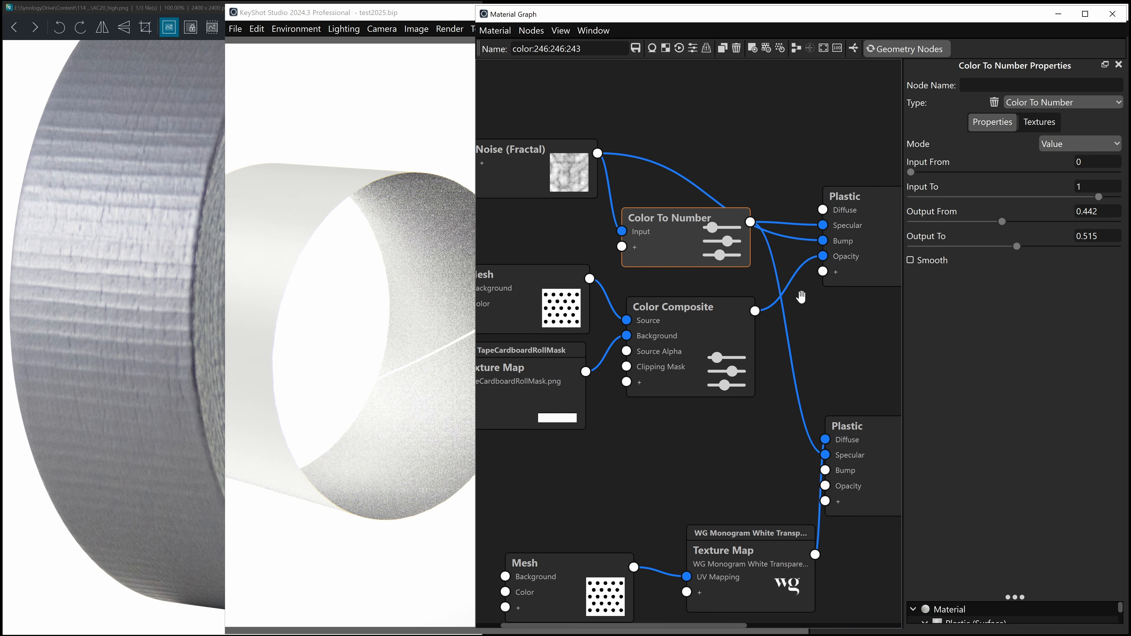
- Turn the wg monogram print layer back on and zoom in on the printed inner liner in the reference photo
{"action": "middle_click_drag", "start_coordinate": [836, 325], "coordinate": [718, 335]}
{"action": "middle_click_drag", "start_coordinate": [737, 379], "coordinate": [848, 374]}
{"action": "right_click", "coordinate": [755, 414]}
{"action": "left_click", "coordinate": [774, 432]}
{"action": "left_click", "coordinate": [171, 289]}
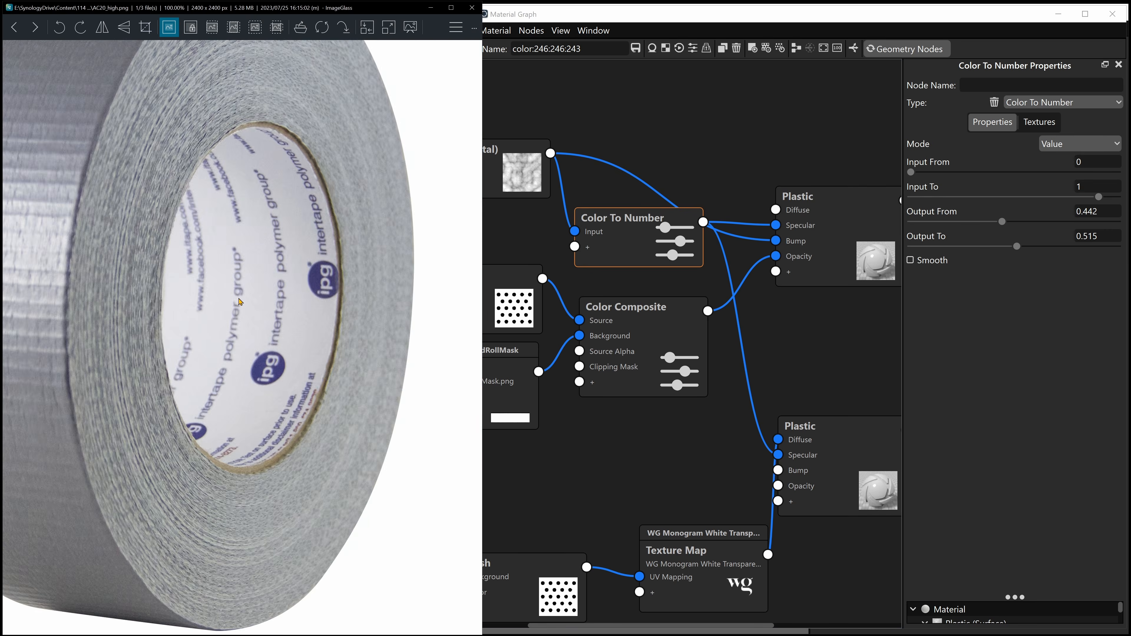
{"action": "scroll", "coordinate": [285, 304], "scroll_direction": "up", "scroll_amount": 3}
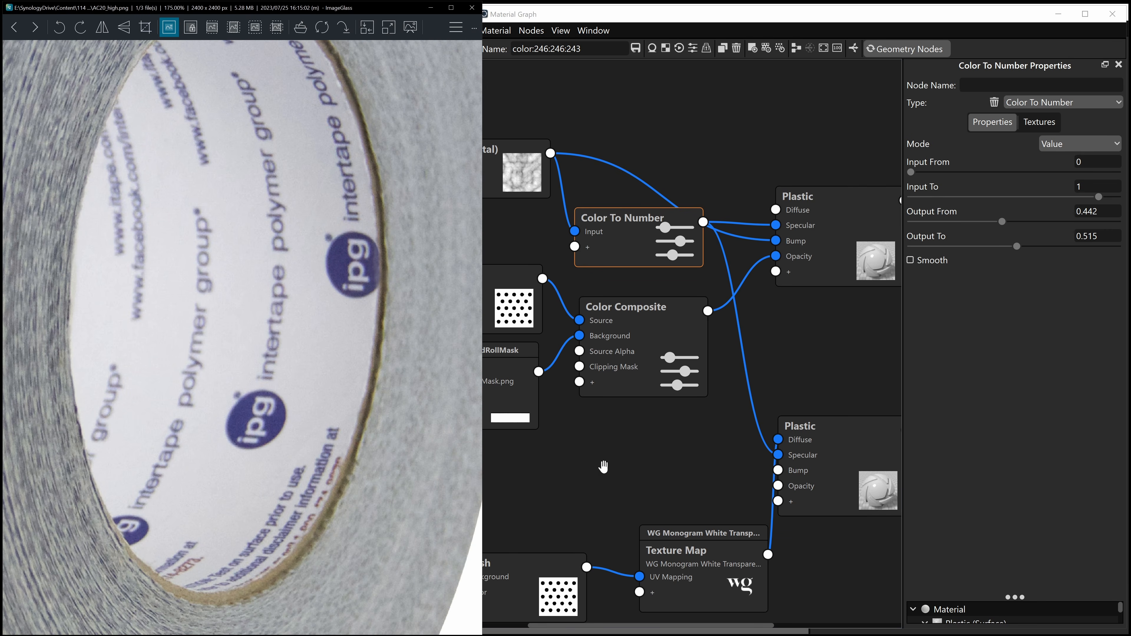
- Move the monogram Texture Map and its Mesh node up beside the lower Plastic node and inspect the printed pattern on the liner
{"action": "left_click_drag", "start_coordinate": [697, 534], "coordinate": [681, 442]}
{"action": "left_click_drag", "start_coordinate": [541, 574], "coordinate": [584, 501]}
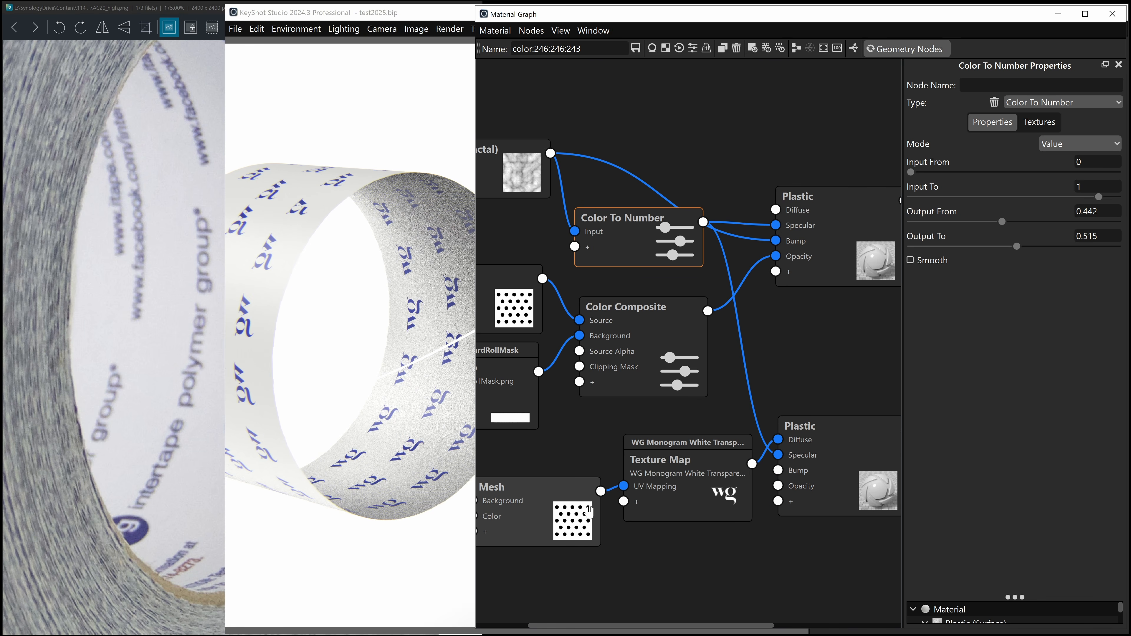
{"action": "left_click", "coordinate": [339, 332]}
{"action": "left_click_drag", "start_coordinate": [369, 318], "coordinate": [306, 310]}
{"action": "scroll", "coordinate": [307, 318], "scroll_direction": "up", "scroll_amount": 3}
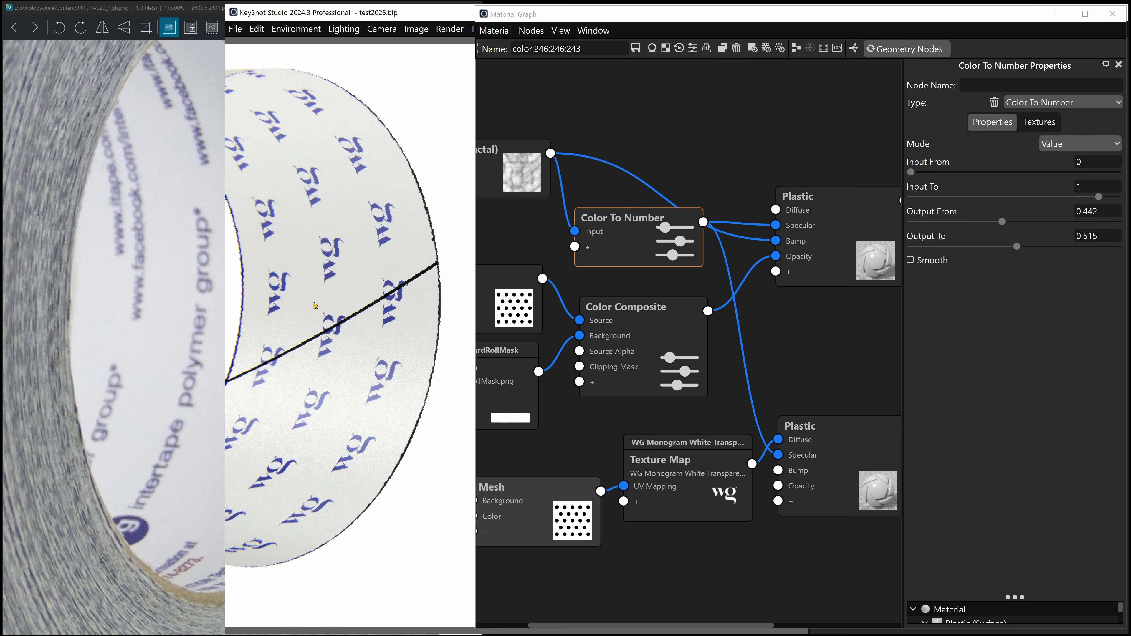
{"action": "middle_click_drag", "start_coordinate": [330, 311], "coordinate": [349, 315]}
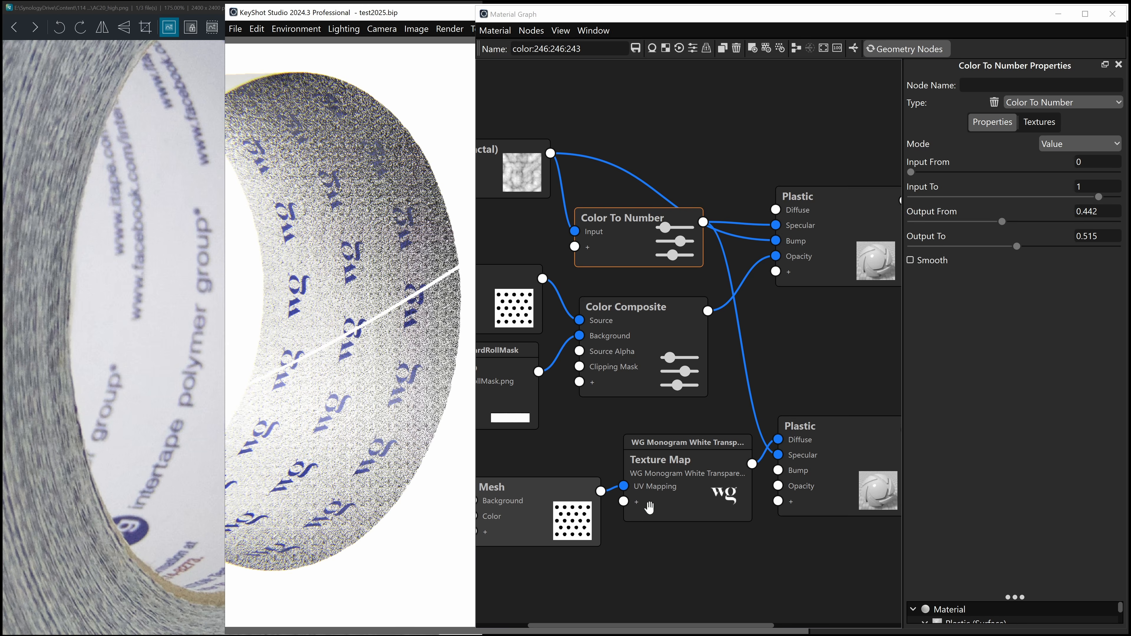
{"action": "left_click_drag", "start_coordinate": [550, 516], "coordinate": [542, 493]}
{"action": "left_click_drag", "start_coordinate": [626, 569], "coordinate": [712, 566]}
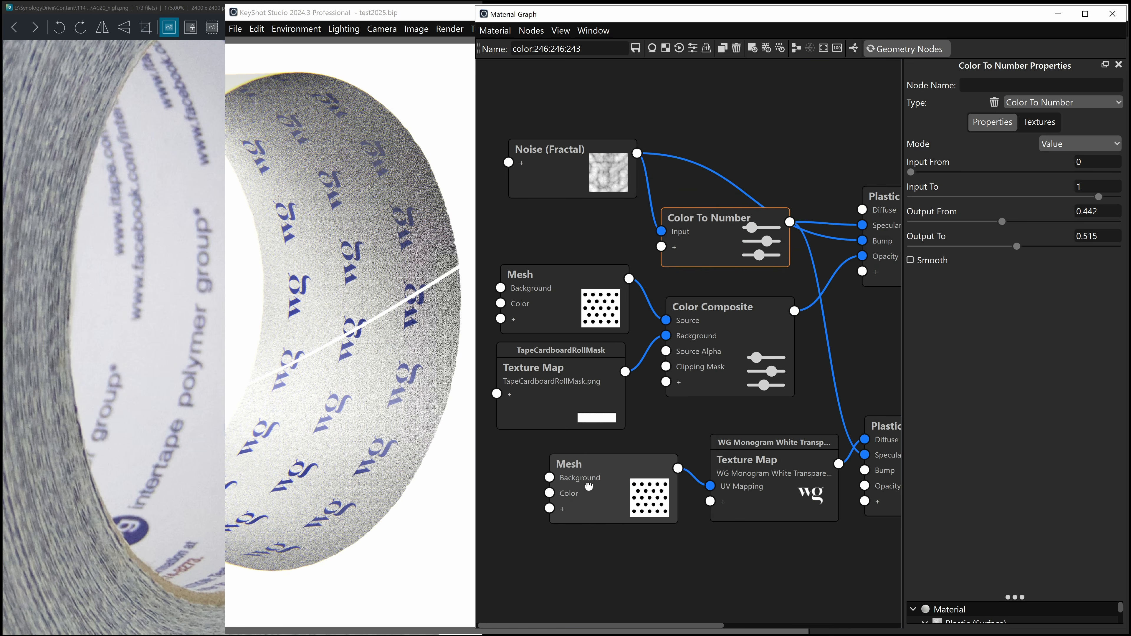
{"action": "mouse_move", "coordinate": [589, 485]}
{"action": "left_mouse_down"}
{"action": "mouse_move", "coordinate": [550, 495]}
{"action": "mouse_move", "coordinate": [568, 482]}
{"action": "mouse_move", "coordinate": [597, 485]}
{"action": "mouse_move", "coordinate": [580, 503]}
{"action": "mouse_move", "coordinate": [581, 487]}
{"action": "left_mouse_up"}
{"action": "left_click_drag", "start_coordinate": [762, 569], "coordinate": [733, 535]}
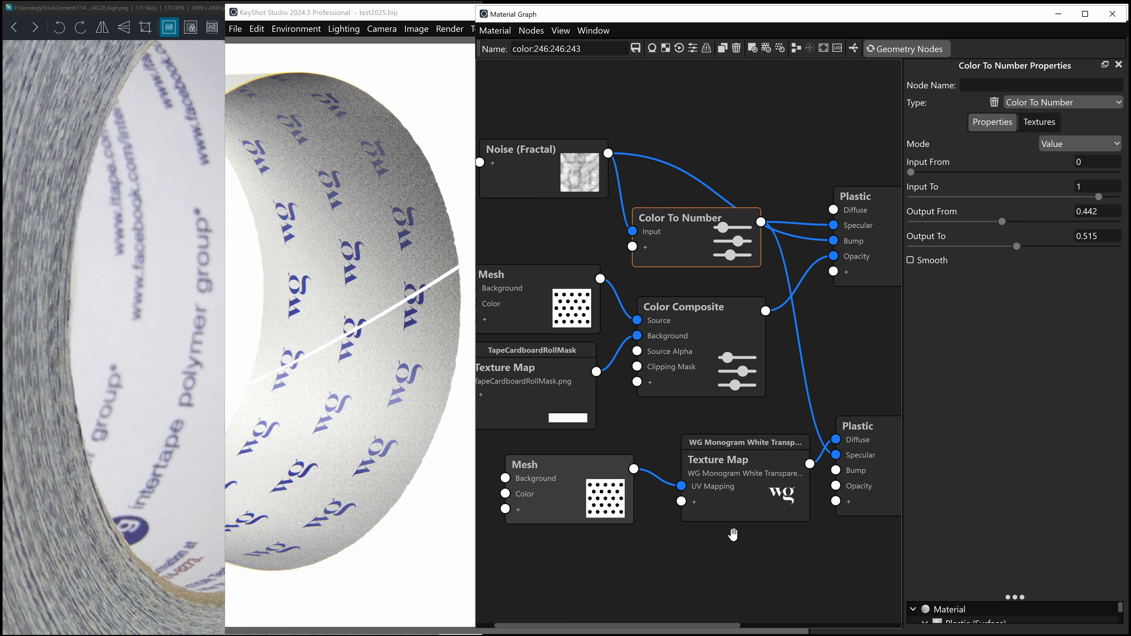
- Add a new Mesh texture node below the monogram's Mesh, preview it on the liner, and set its mapping type to Cylinder
{"action": "scroll", "coordinate": [588, 506], "scroll_direction": "up", "scroll_amount": 1}
{"action": "left_click_drag", "start_coordinate": [645, 428], "coordinate": [696, 360]}
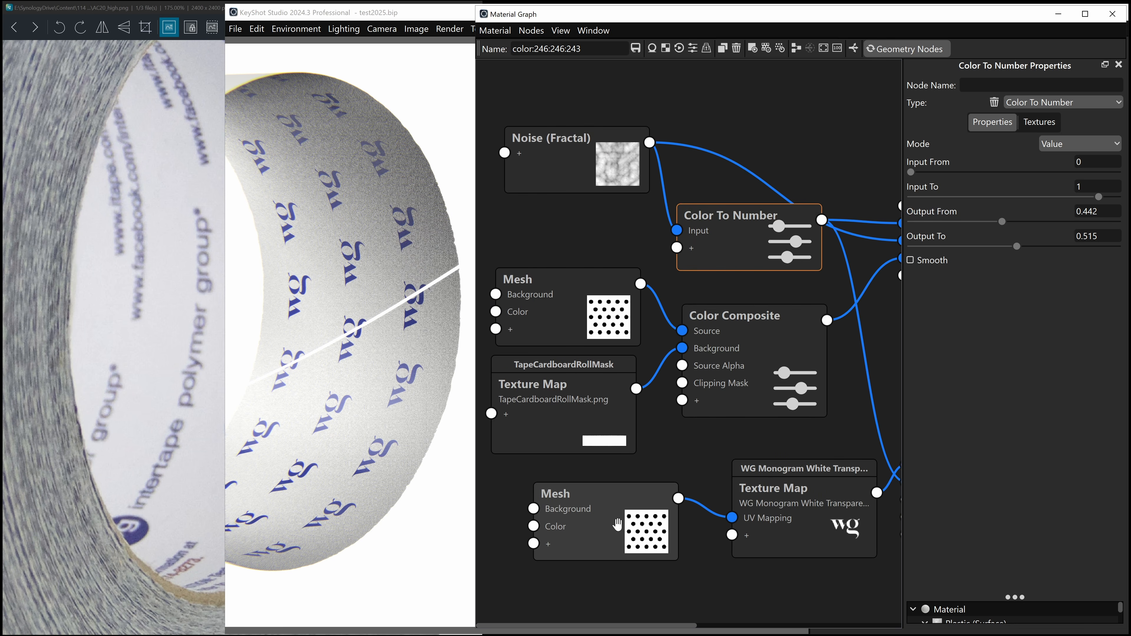
{"action": "scroll", "coordinate": [649, 550], "scroll_direction": "down", "scroll_amount": 2}
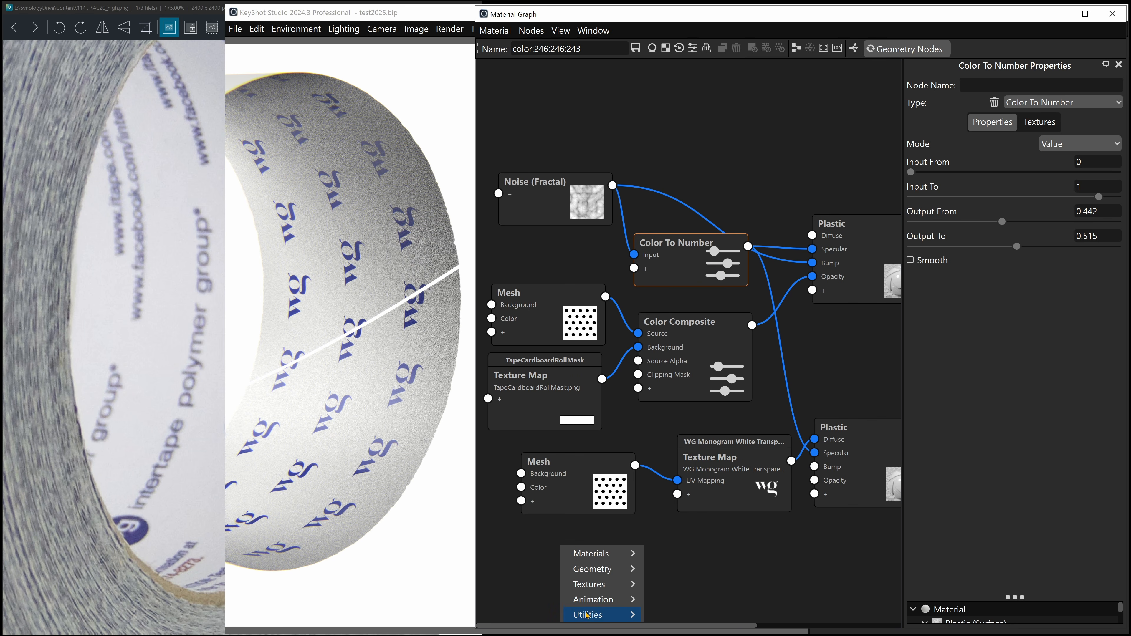
{"action": "mouse_move", "coordinate": [596, 583]}
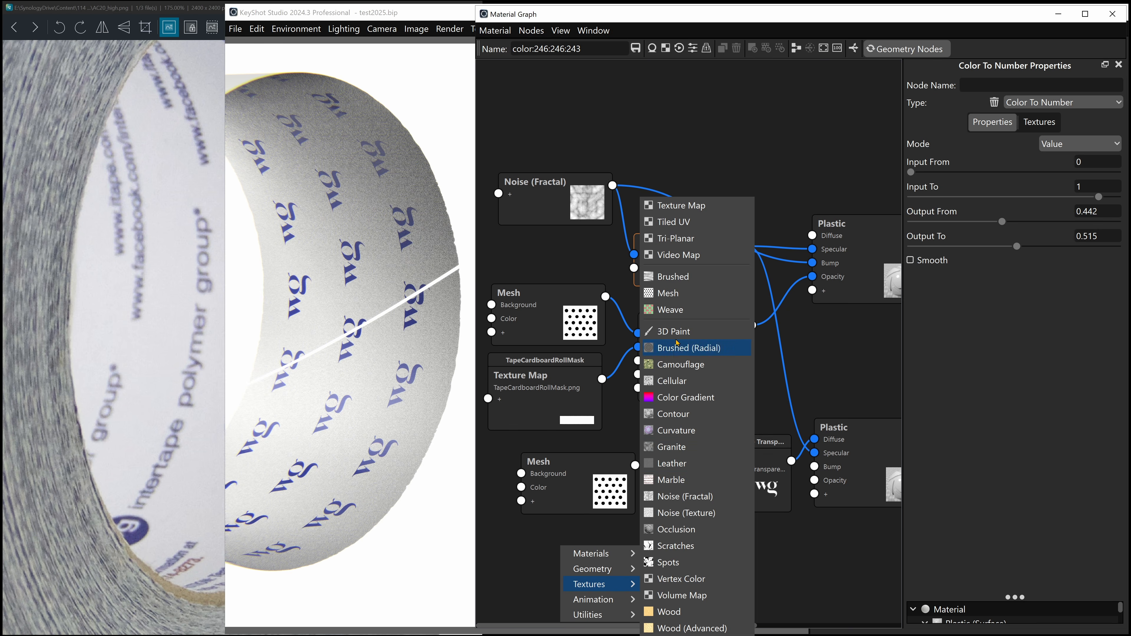
{"action": "left_click", "coordinate": [668, 293]}
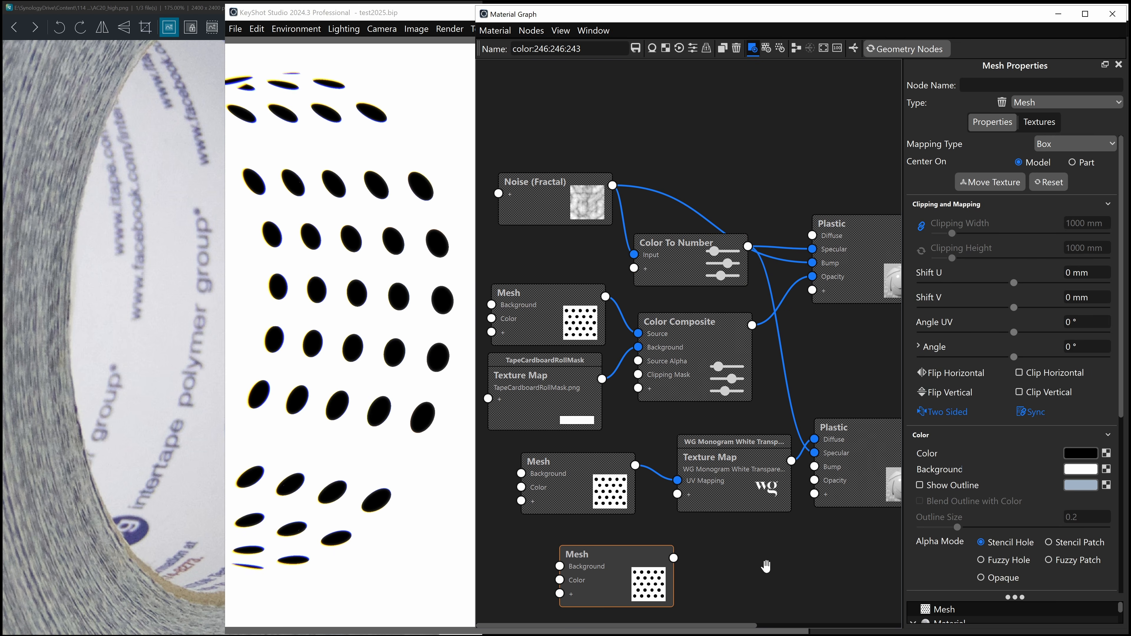
{"action": "left_click", "coordinate": [1062, 143]}
{"action": "left_click", "coordinate": [1068, 190]}
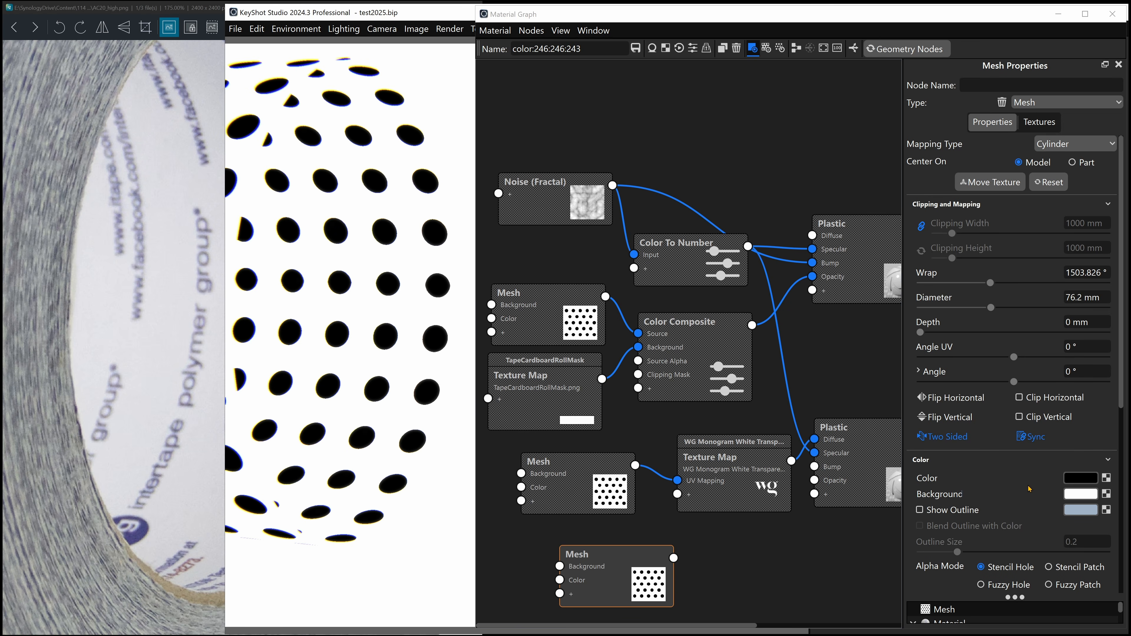
- Set the new Mesh to a Hexagonal pattern with 12.56 mm spacing and inspect the staggered dots around the liner
{"action": "scroll", "coordinate": [1029, 489], "scroll_direction": "down", "scroll_amount": 3}
{"action": "scroll", "coordinate": [1029, 489], "scroll_direction": "down", "scroll_amount": 1}
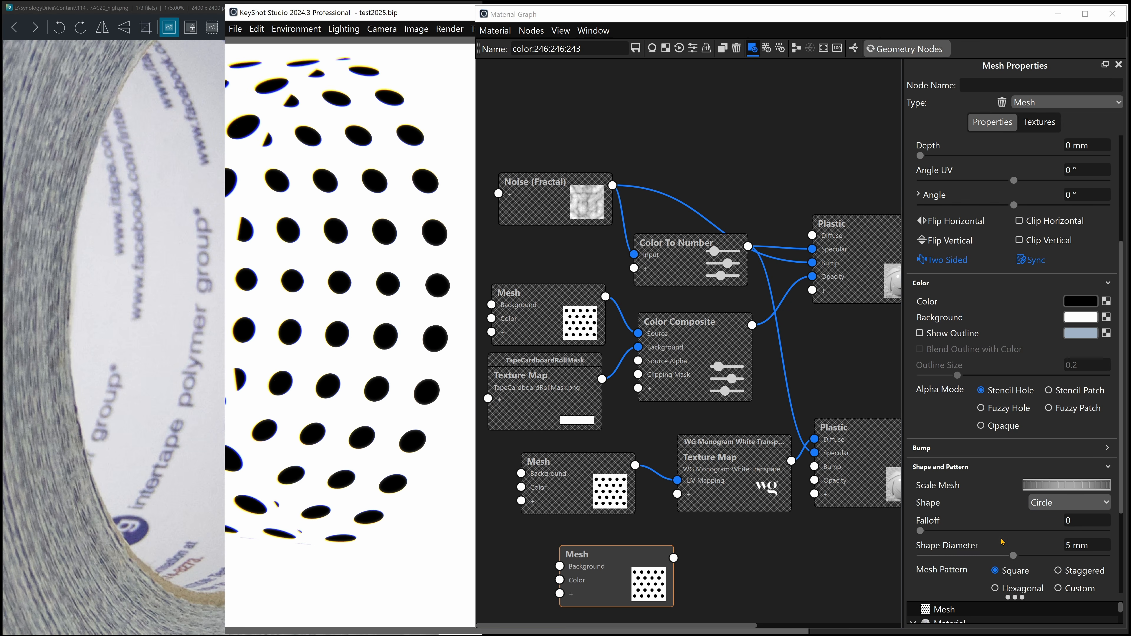
{"action": "scroll", "coordinate": [1001, 540], "scroll_direction": "down", "scroll_amount": 3}
{"action": "left_click", "coordinate": [1022, 483]}
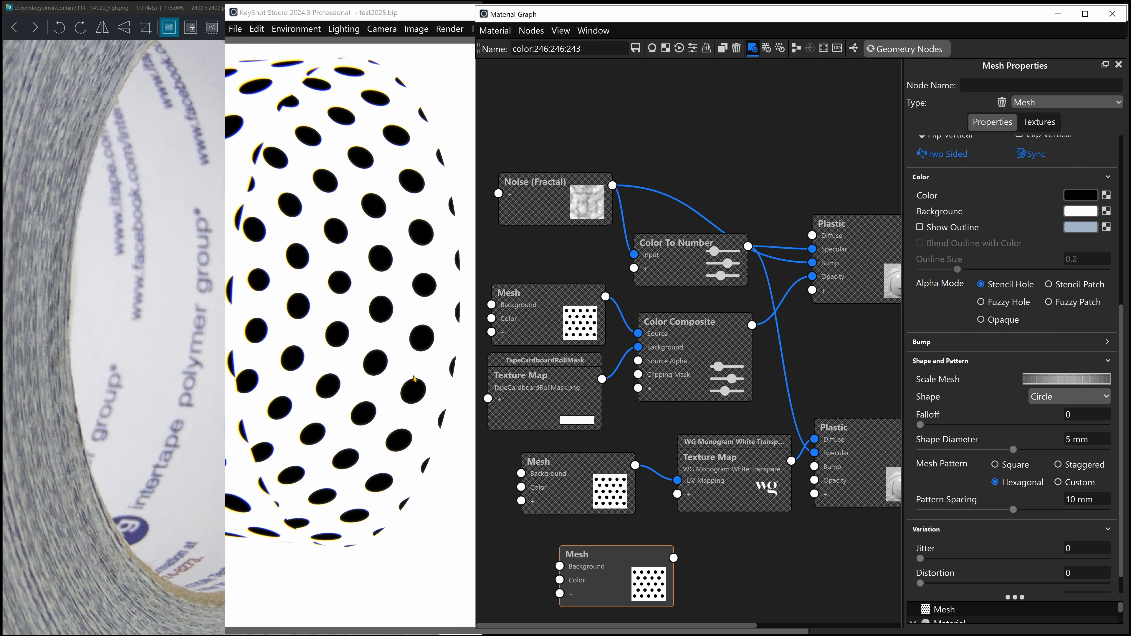
{"action": "left_click_drag", "start_coordinate": [414, 379], "coordinate": [435, 380]}
{"action": "left_click_drag", "start_coordinate": [1011, 511], "coordinate": [1037, 510]}
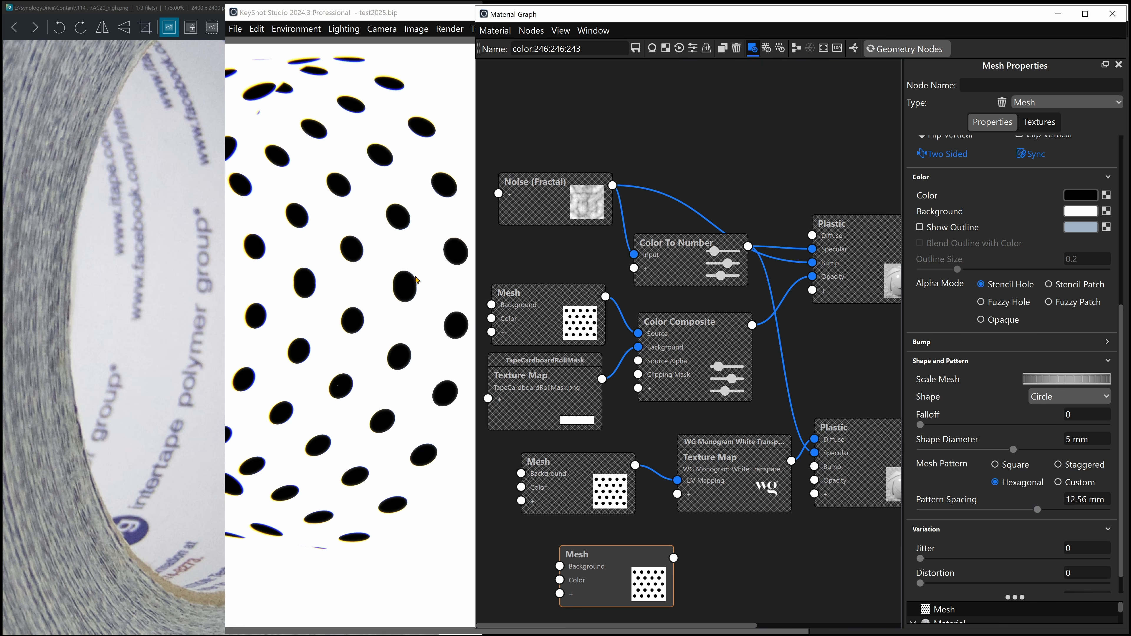
{"action": "scroll", "coordinate": [420, 498], "scroll_direction": "down", "scroll_amount": 3}
{"action": "scroll", "coordinate": [394, 514], "scroll_direction": "up", "scroll_amount": 1}
{"action": "left_click_drag", "start_coordinate": [391, 517], "coordinate": [412, 517]}
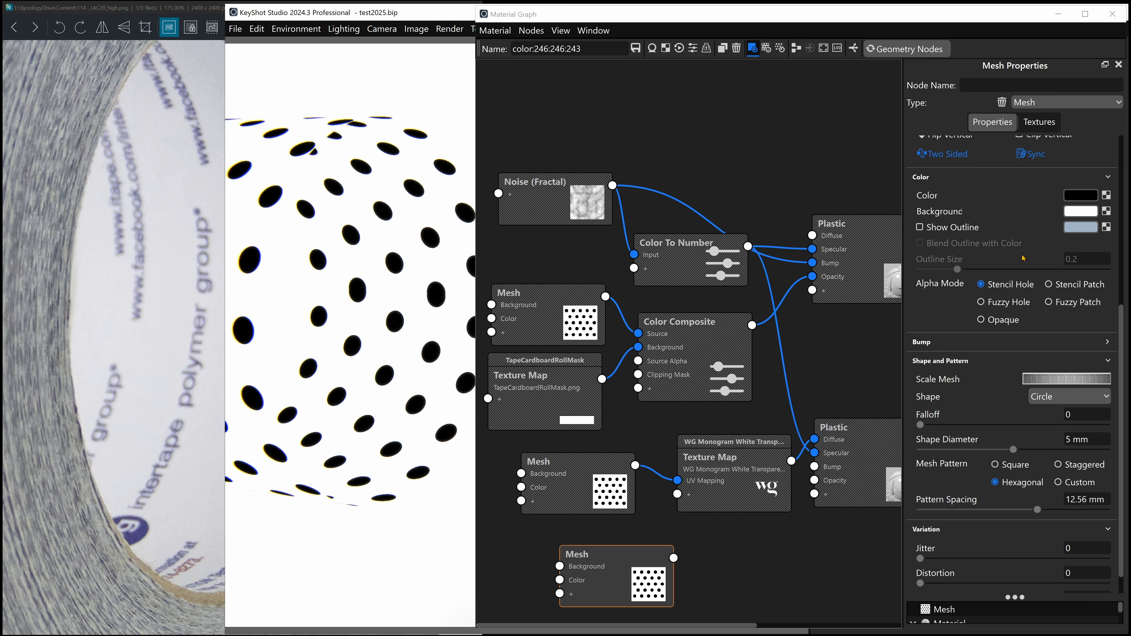
- Rotate the new Mesh texture to an angle of -96.7° with Move Texture and widen the viewport beside the graph
{"action": "scroll", "coordinate": [1025, 238], "scroll_direction": "up", "scroll_amount": 3}
{"action": "scroll", "coordinate": [1025, 241], "scroll_direction": "up", "scroll_amount": 3}
{"action": "left_click", "coordinate": [989, 182]}
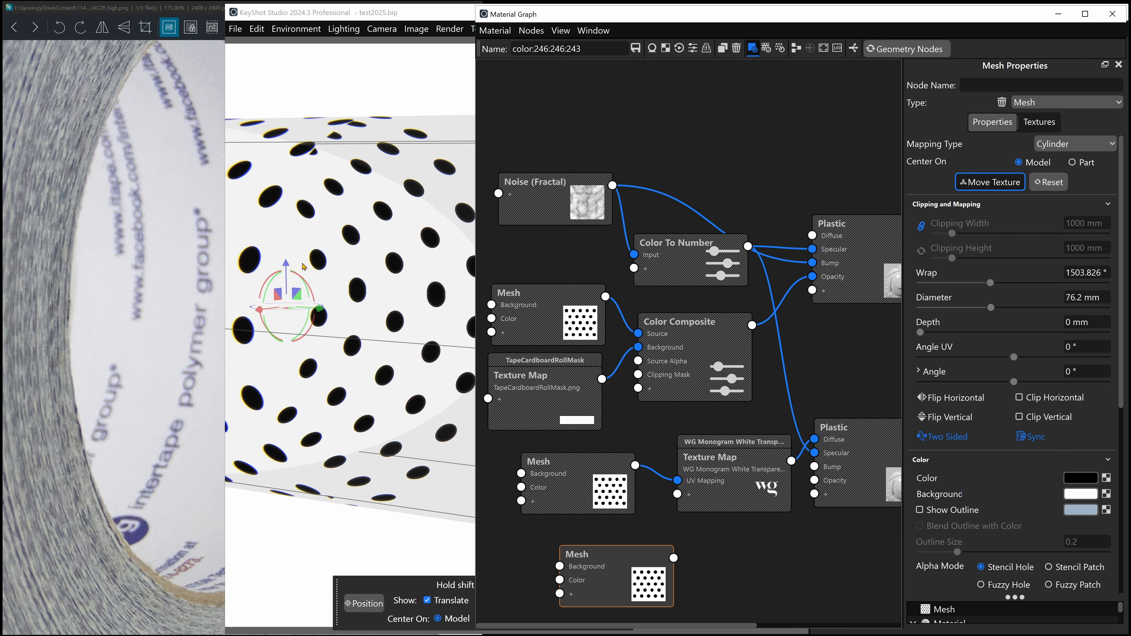
{"action": "left_click_drag", "start_coordinate": [276, 284], "coordinate": [301, 426]}
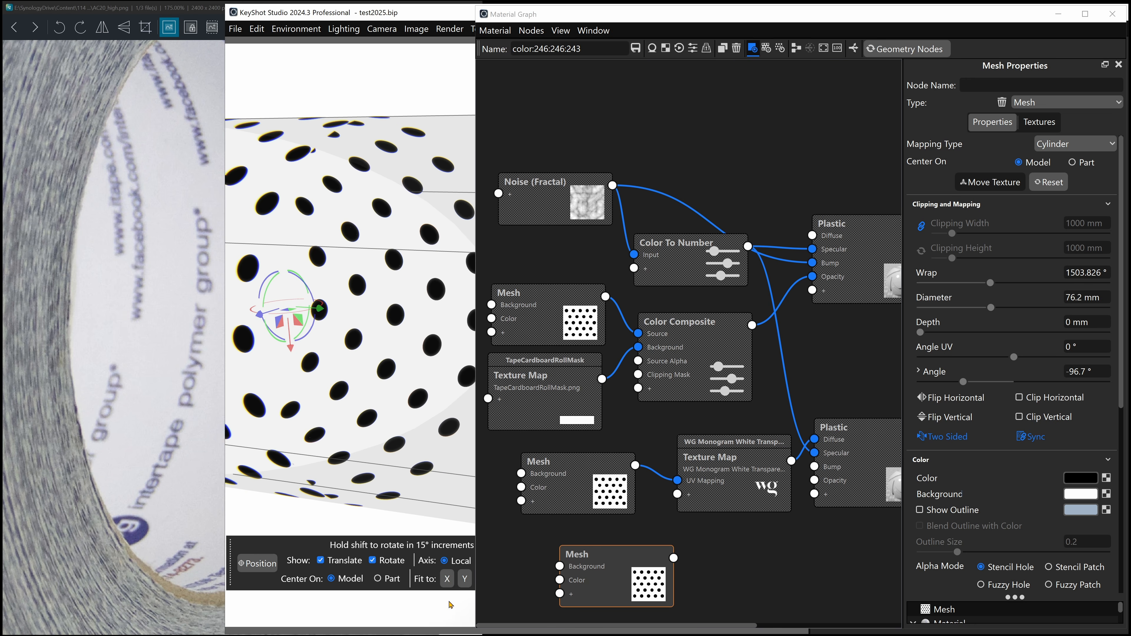
{"action": "left_click_drag", "start_coordinate": [476, 601], "coordinate": [544, 602]}
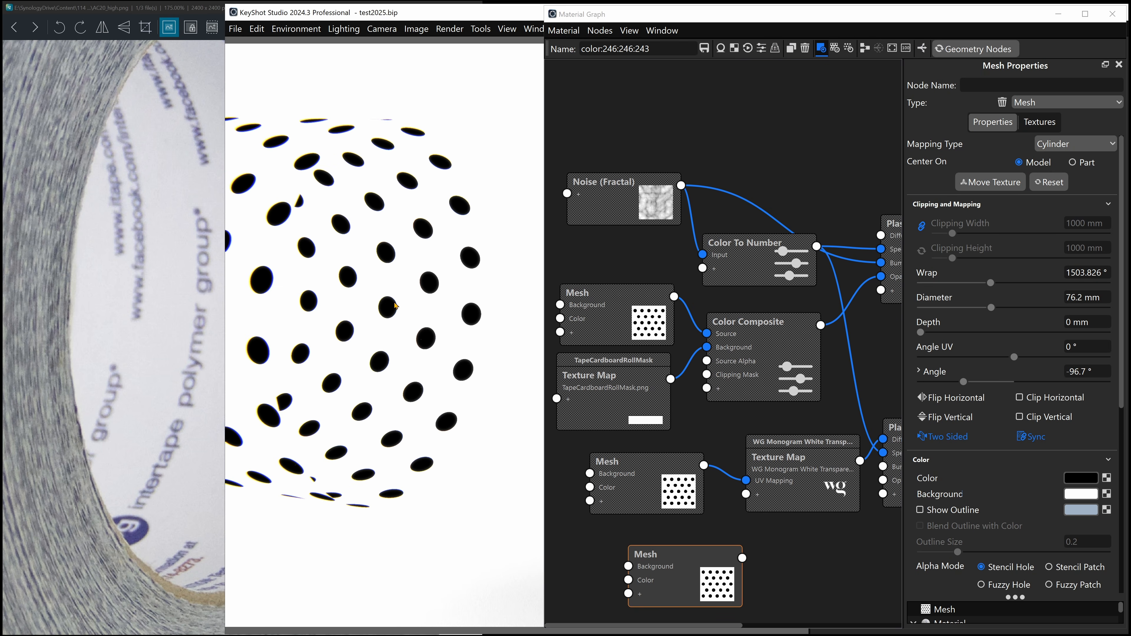
- Connect the new Mesh to the monogram Texture Map's UV Mapping input and check that its mapping type is Node
{"action": "left_click_drag", "start_coordinate": [683, 562], "coordinate": [746, 541]}
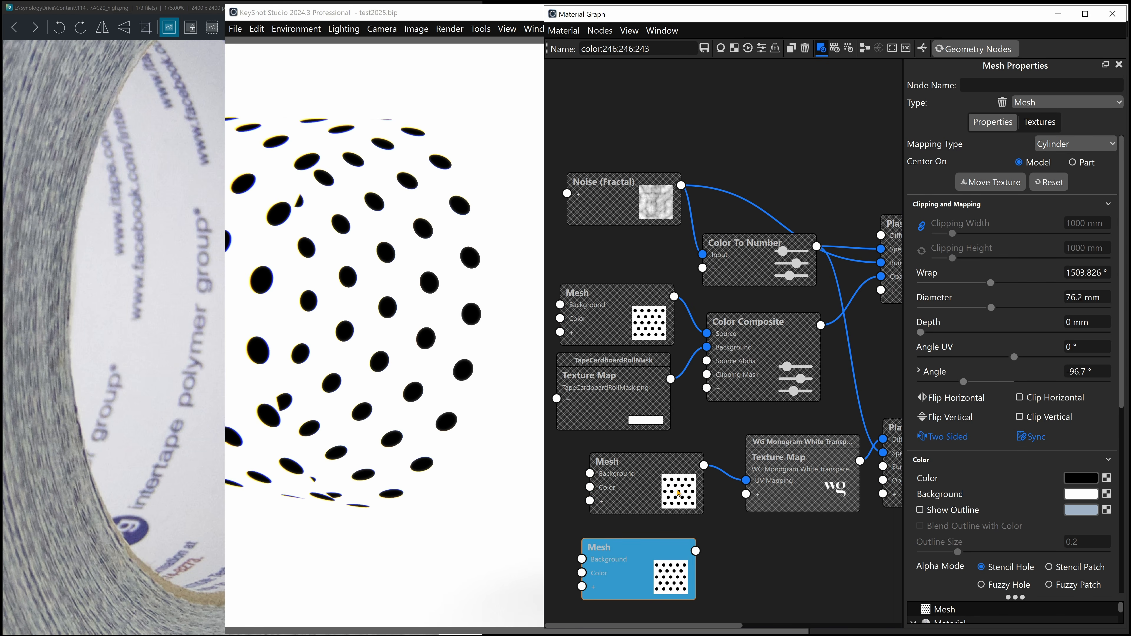
{"action": "left_click_drag", "start_coordinate": [695, 551], "coordinate": [747, 480]}
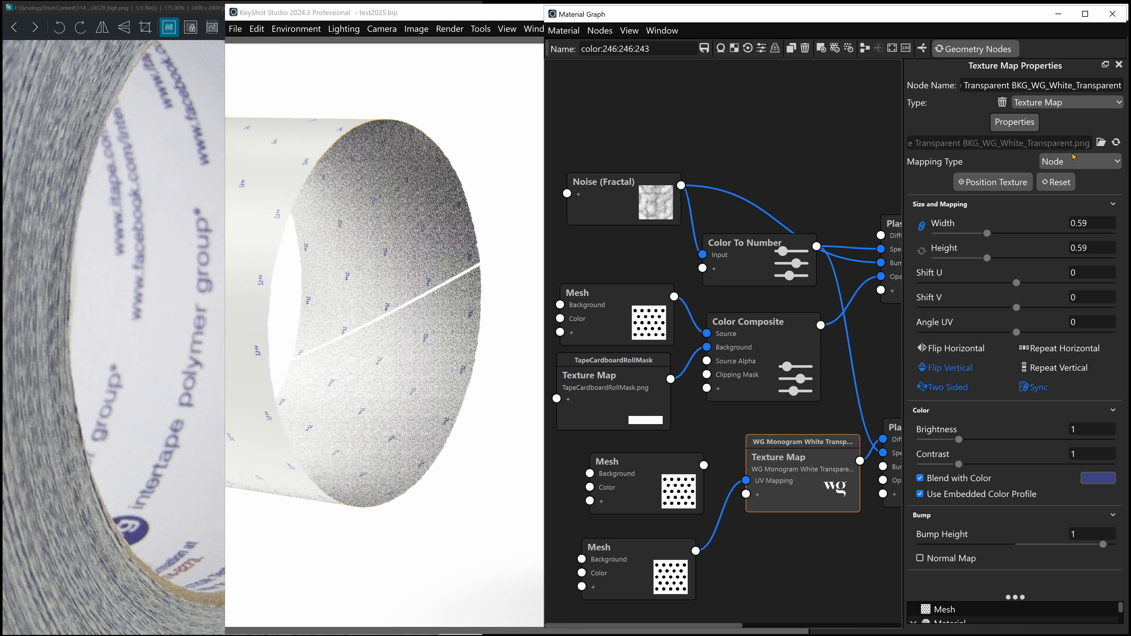
{"action": "left_click", "coordinate": [1069, 163]}
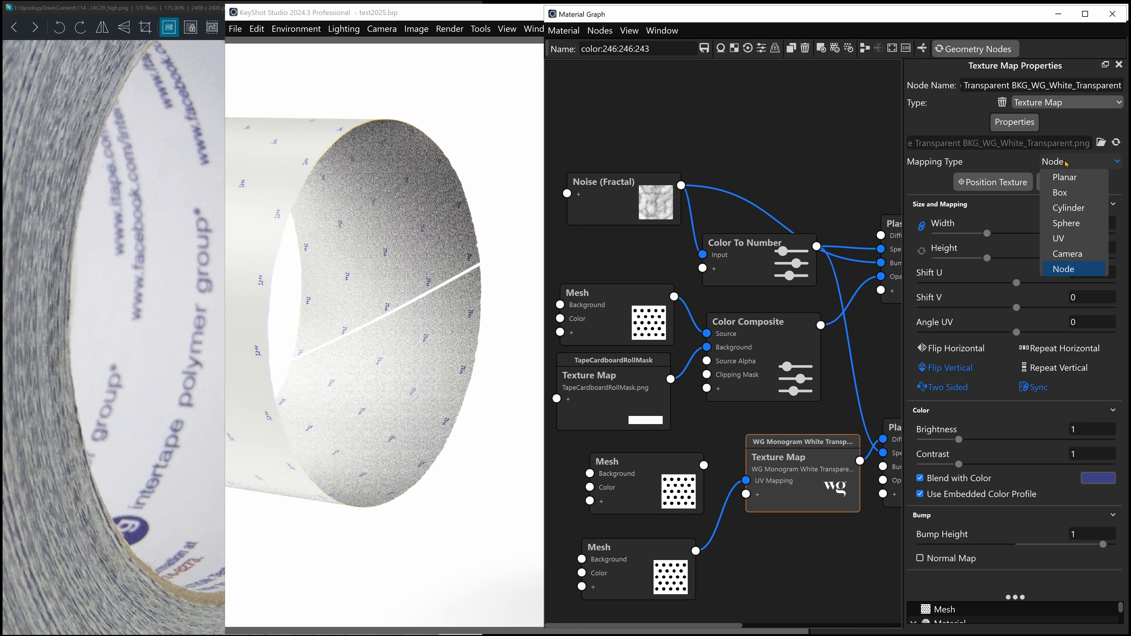
{"action": "left_click", "coordinate": [1074, 269]}
- Reconnect the original Mesh to the monogram Texture Map's UV Mapping input and delete the trial Mesh node
{"action": "left_click_drag", "start_coordinate": [704, 465], "coordinate": [746, 481]}
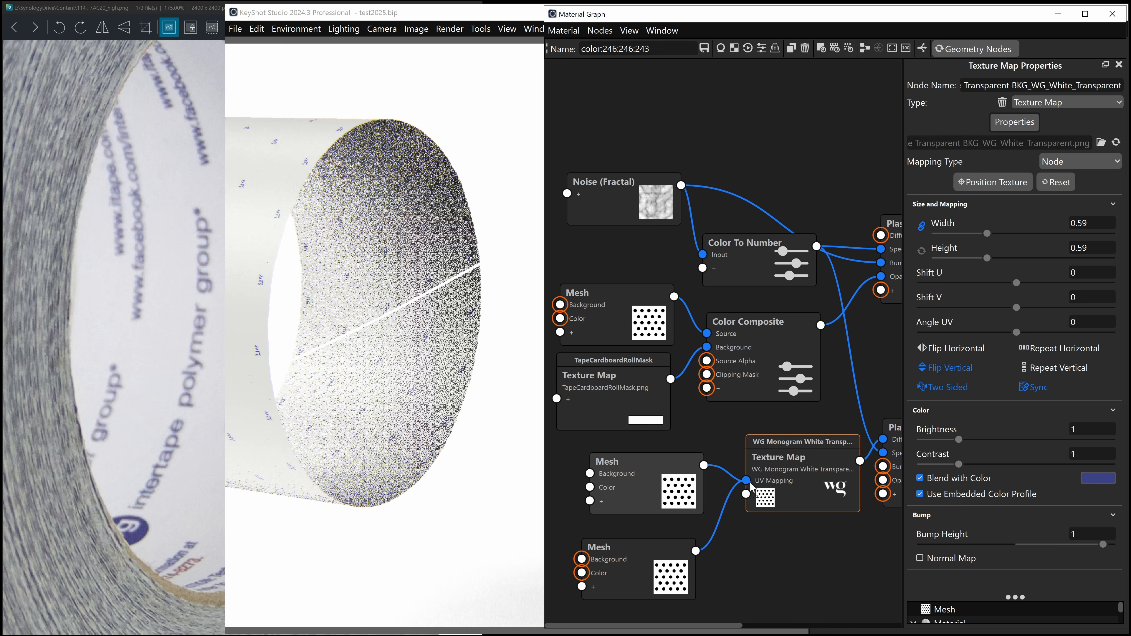
{"action": "right_click", "coordinate": [651, 572]}
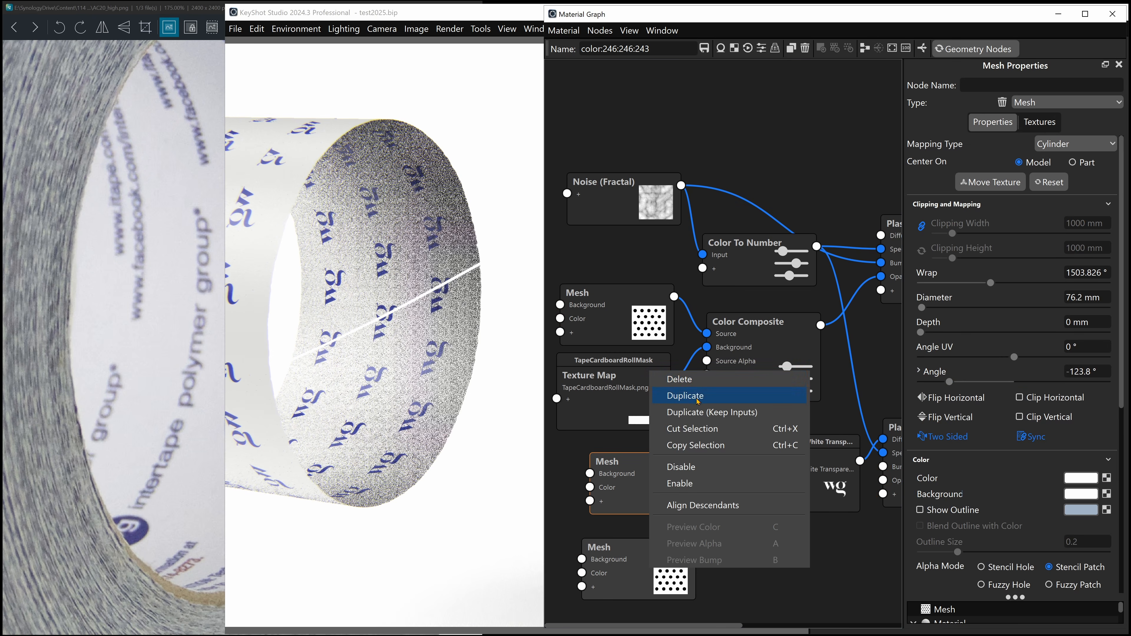
{"action": "left_click", "coordinate": [695, 382]}
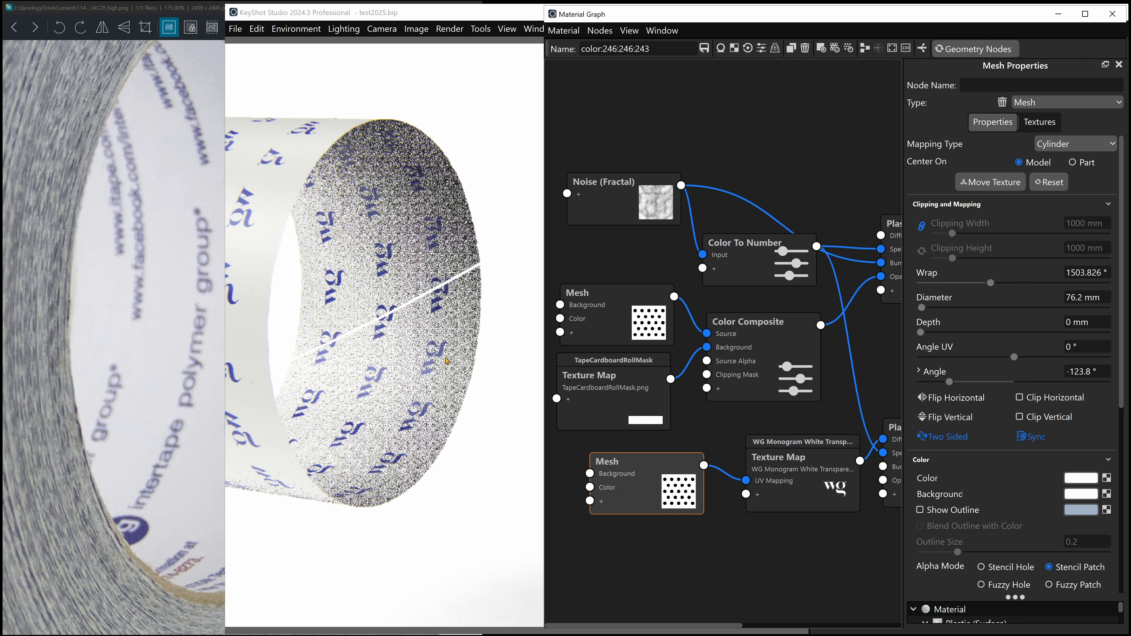
- Move the monogram Texture Map closer to its Mesh and toggle Blend with Color off and on to compare the logo color
{"action": "left_click_drag", "start_coordinate": [812, 458], "coordinate": [796, 465]}
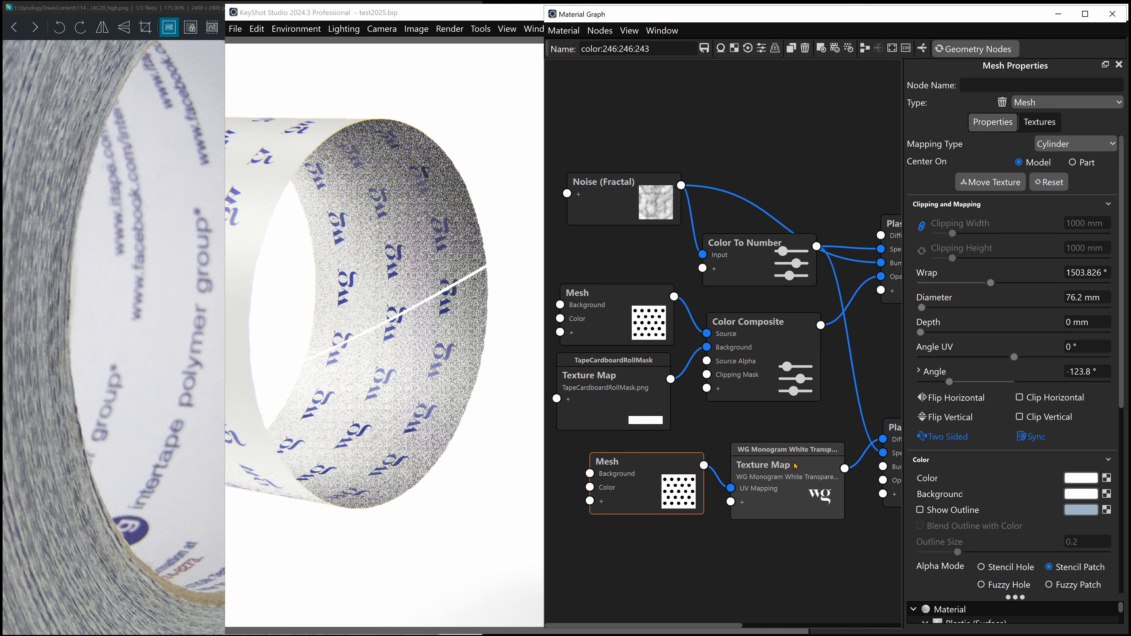
{"action": "left_click", "coordinate": [795, 465]}
{"action": "left_click", "coordinate": [920, 478]}
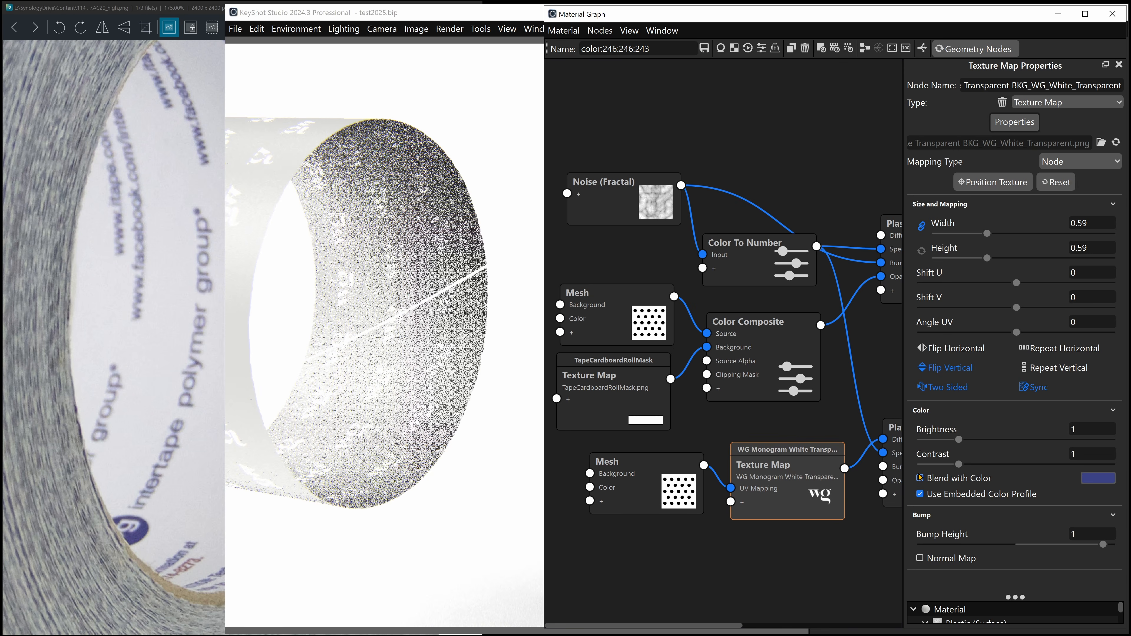
{"action": "left_click", "coordinate": [1097, 478]}
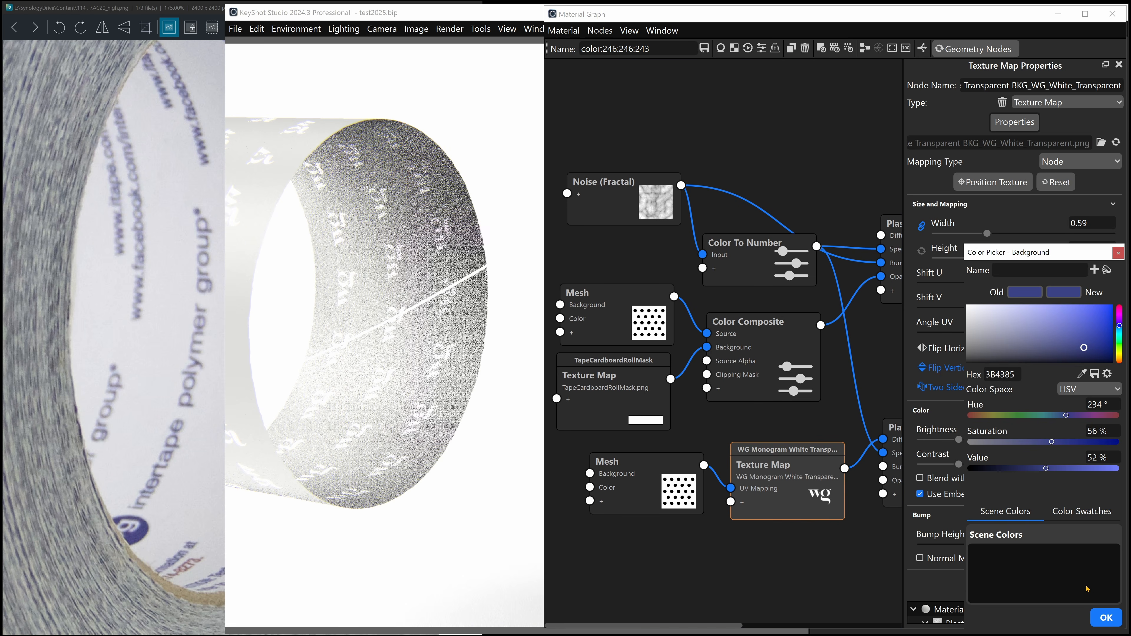
{"action": "left_click", "coordinate": [1107, 618]}
{"action": "left_click", "coordinate": [920, 478]}
- Try brighter blue 5061DF as the monogram's blend color and settle on a dark blue
{"action": "left_click", "coordinate": [1098, 478]}
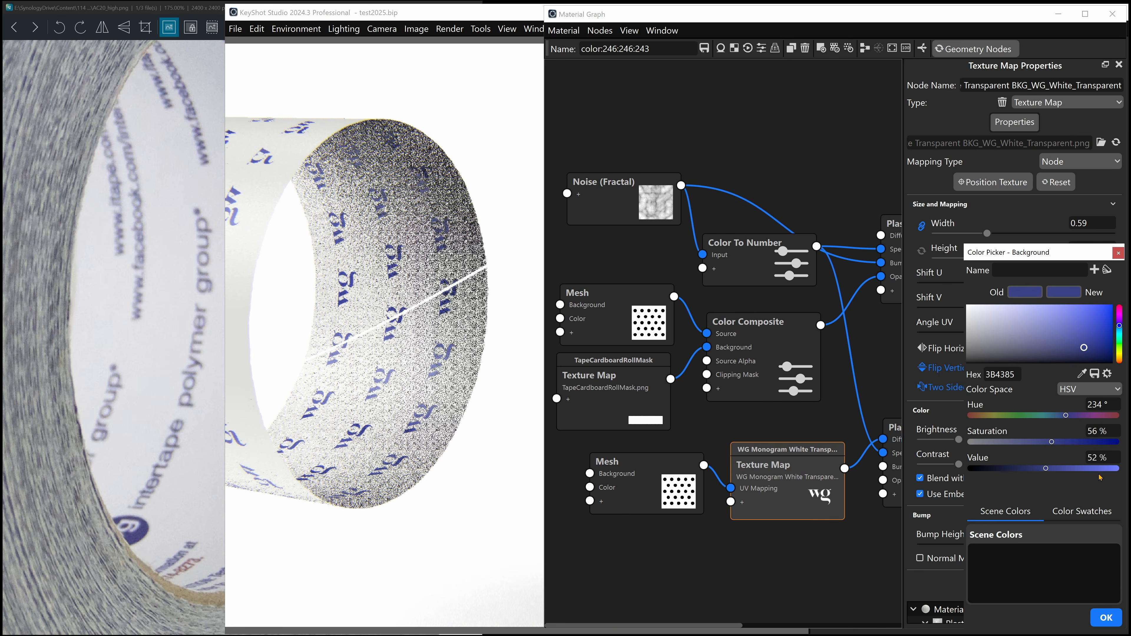
{"action": "left_click", "coordinate": [1023, 347]}
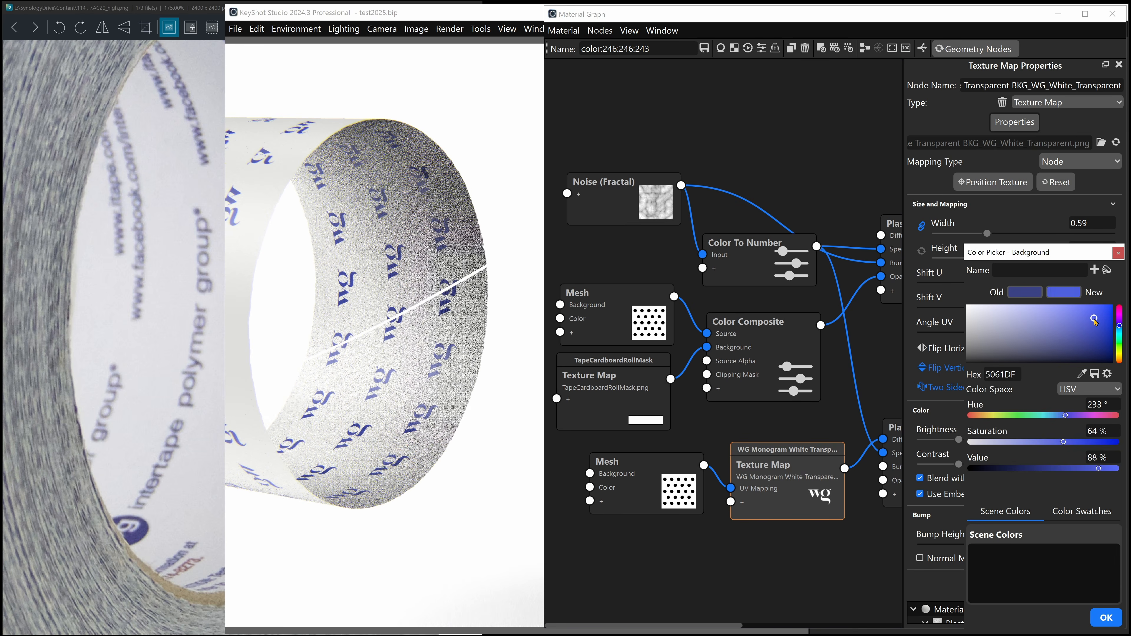
{"action": "left_click_drag", "start_coordinate": [1022, 346], "coordinate": [1022, 337]}
{"action": "key", "text": "Escape"}
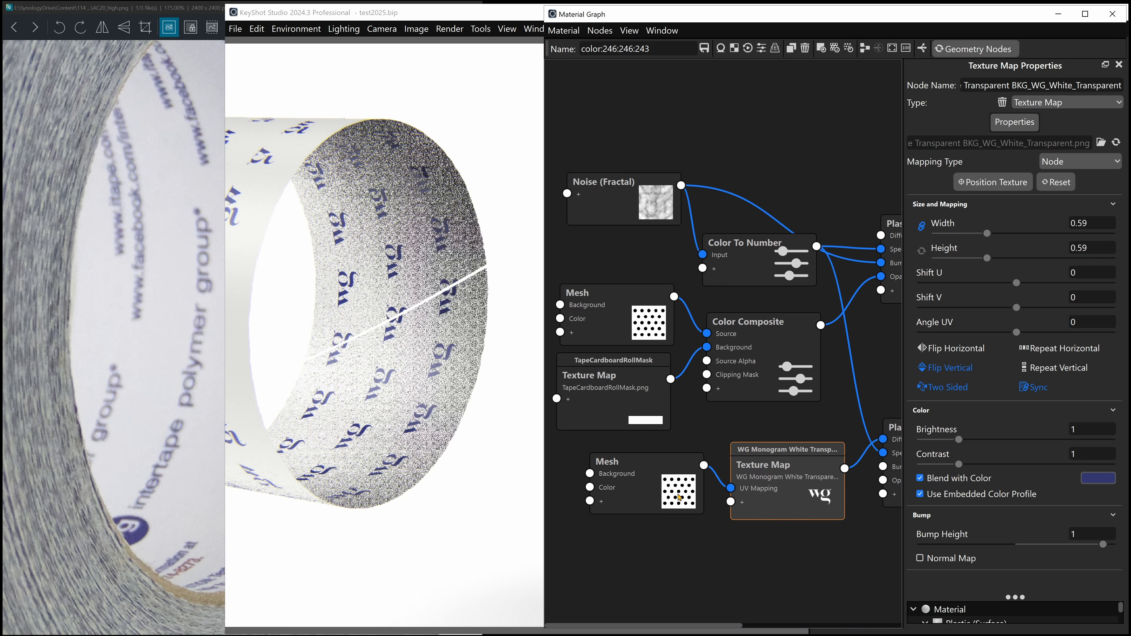
- Reposition the Color Composite and monogram Texture Map nodes slightly and examine how they are wired in the liner's graph
{"action": "scroll", "coordinate": [676, 489], "scroll_direction": "up", "scroll_amount": 1}
{"action": "scroll", "coordinate": [676, 489], "scroll_direction": "up", "scroll_amount": 2}
{"action": "middle_click_drag", "start_coordinate": [674, 401], "coordinate": [635, 392]}
{"action": "mouse_move", "coordinate": [800, 520]}
{"action": "left_mouse_down"}
{"action": "mouse_move", "coordinate": [814, 505]}
{"action": "mouse_move", "coordinate": [800, 511]}
{"action": "mouse_move", "coordinate": [804, 502]}
{"action": "left_mouse_up"}
{"action": "scroll", "coordinate": [834, 560], "scroll_direction": "up", "scroll_amount": 1}
{"action": "scroll", "coordinate": [834, 560], "scroll_direction": "up", "scroll_amount": 1}
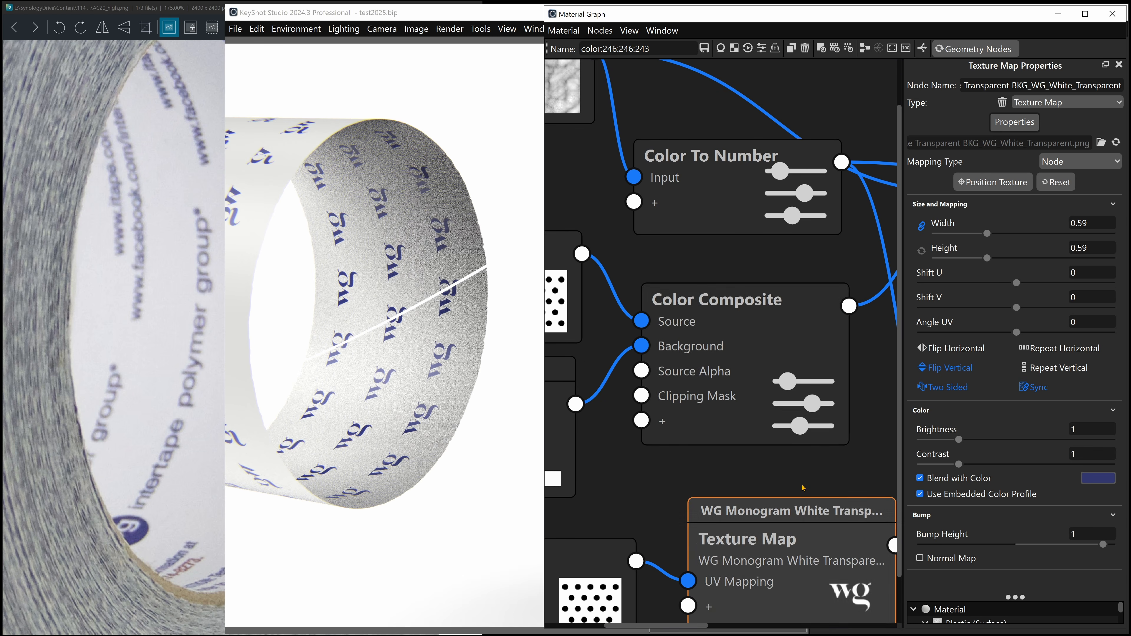
{"action": "mouse_move", "coordinate": [805, 439]}
{"action": "left_mouse_down"}
{"action": "mouse_move", "coordinate": [787, 433]}
{"action": "mouse_move", "coordinate": [800, 436]}
{"action": "left_mouse_up"}
{"action": "mouse_move", "coordinate": [825, 495]}
{"action": "left_mouse_down"}
{"action": "mouse_move", "coordinate": [818, 466]}
{"action": "mouse_move", "coordinate": [820, 477]}
{"action": "left_mouse_up"}
{"action": "mouse_move", "coordinate": [837, 433]}
{"action": "left_mouse_down"}
{"action": "mouse_move", "coordinate": [859, 439]}
{"action": "mouse_move", "coordinate": [848, 419]}
{"action": "left_mouse_up"}
{"action": "left_click_drag", "start_coordinate": [819, 564], "coordinate": [804, 542]}
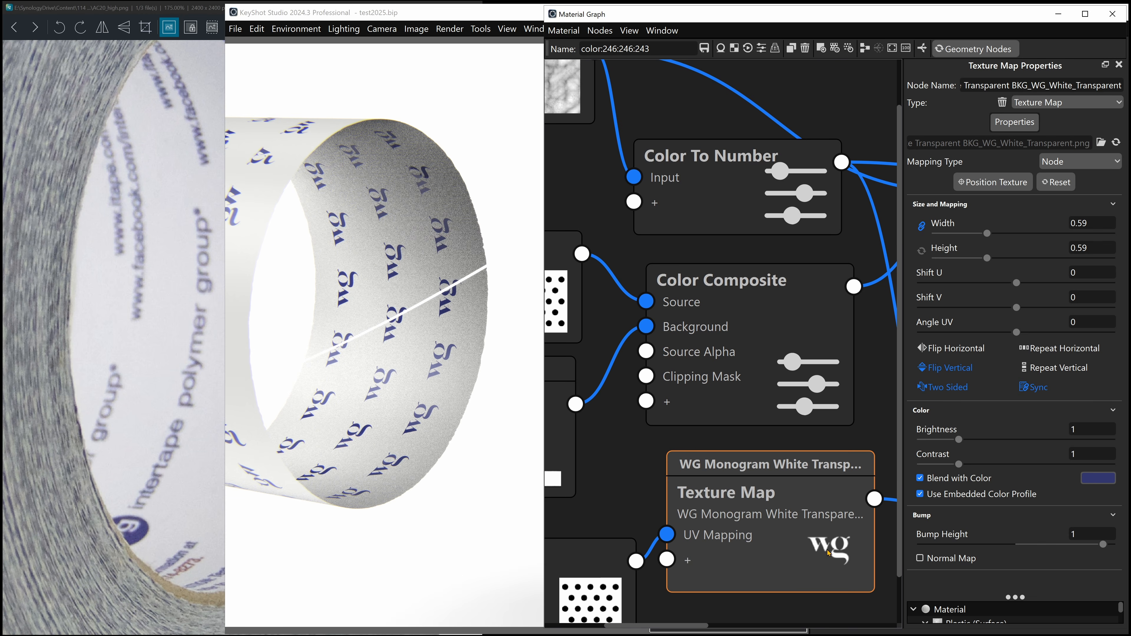
{"action": "left_click_drag", "start_coordinate": [828, 553], "coordinate": [832, 578]}
{"action": "scroll", "coordinate": [802, 553], "scroll_direction": "down", "scroll_amount": 3}
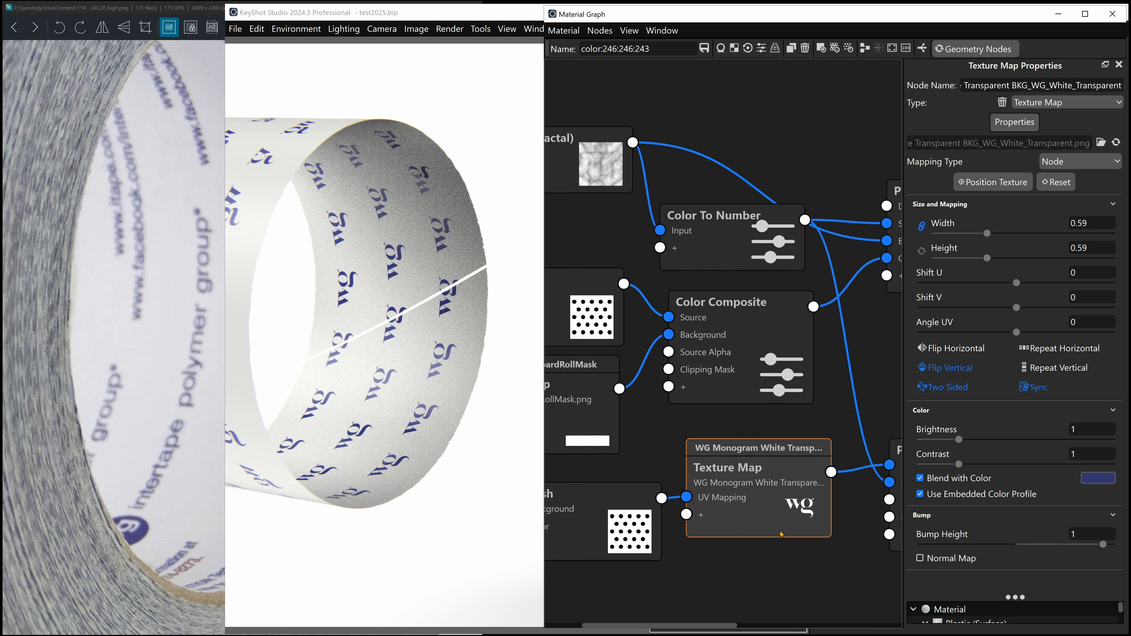
{"action": "scroll", "coordinate": [779, 531], "scroll_direction": "down", "scroll_amount": 1}
{"action": "left_click_drag", "start_coordinate": [766, 507], "coordinate": [770, 514]}
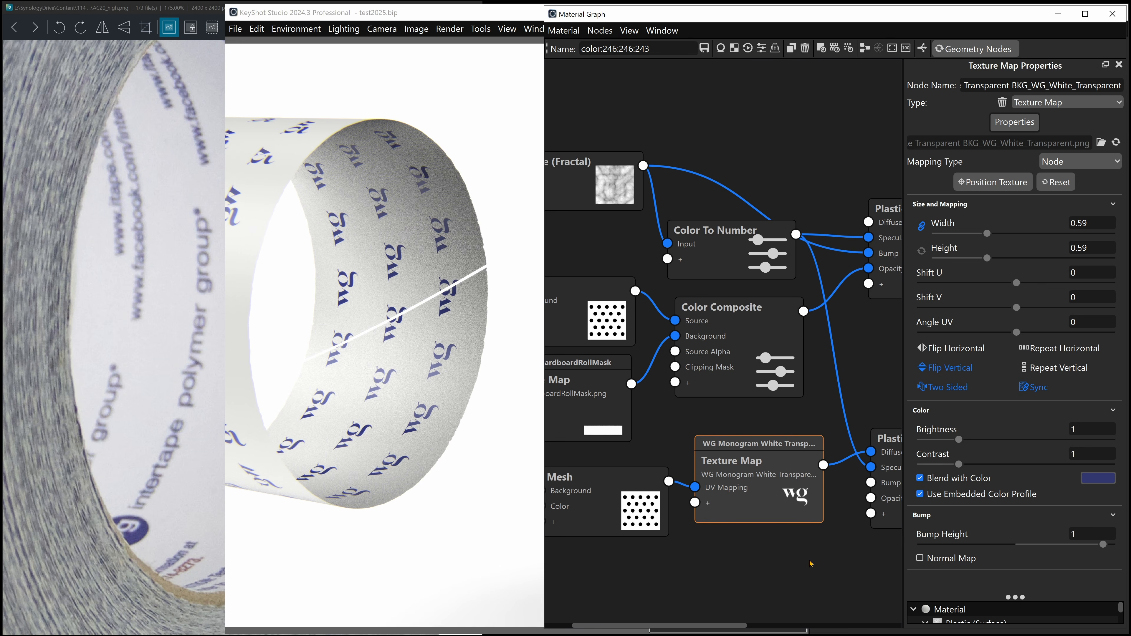
- Reposition the monogram Texture Map and its Plastic node, and trace the connection to the Material's Label 1 input
{"action": "middle_click_drag", "start_coordinate": [811, 564], "coordinate": [728, 553]}
{"action": "left_click_drag", "start_coordinate": [670, 486], "coordinate": [691, 485]}
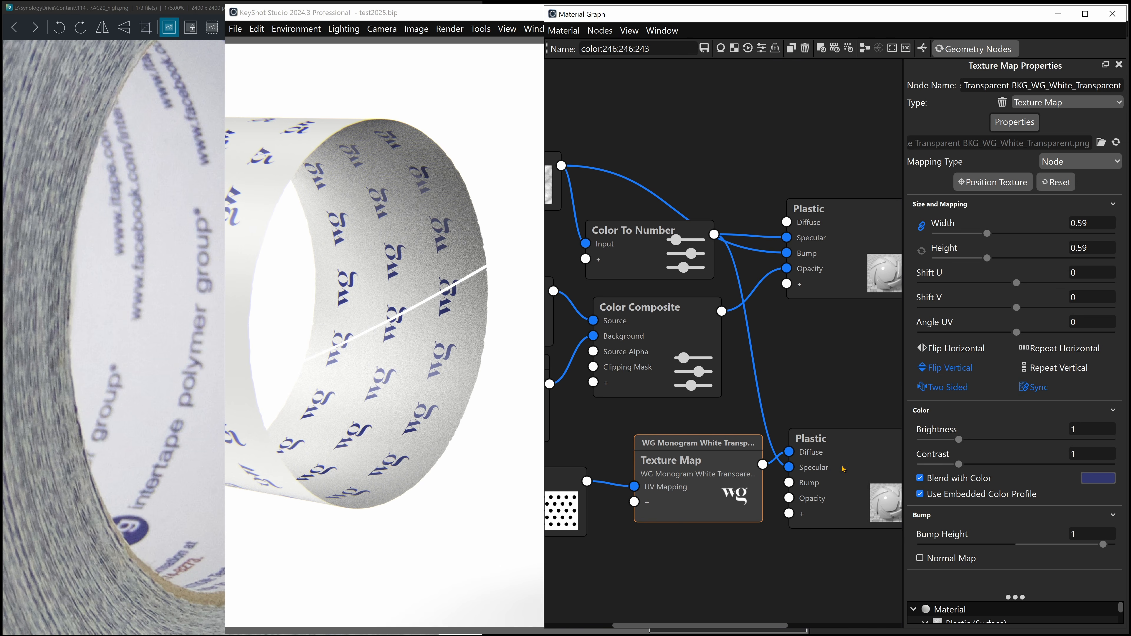
{"action": "mouse_move", "coordinate": [843, 470]}
{"action": "left_mouse_down"}
{"action": "mouse_move", "coordinate": [822, 461]}
{"action": "mouse_move", "coordinate": [850, 451]}
{"action": "left_mouse_up"}
{"action": "middle_click_drag", "start_coordinate": [843, 375], "coordinate": [745, 384]}
{"action": "left_click_drag", "start_coordinate": [764, 438], "coordinate": [771, 440]}
{"action": "middle_click_drag", "start_coordinate": [879, 435], "coordinate": [806, 433]}
{"action": "mouse_move", "coordinate": [820, 406]}
{"action": "left_mouse_down"}
{"action": "mouse_move", "coordinate": [822, 424]}
{"action": "mouse_move", "coordinate": [824, 392]}
{"action": "left_mouse_up"}
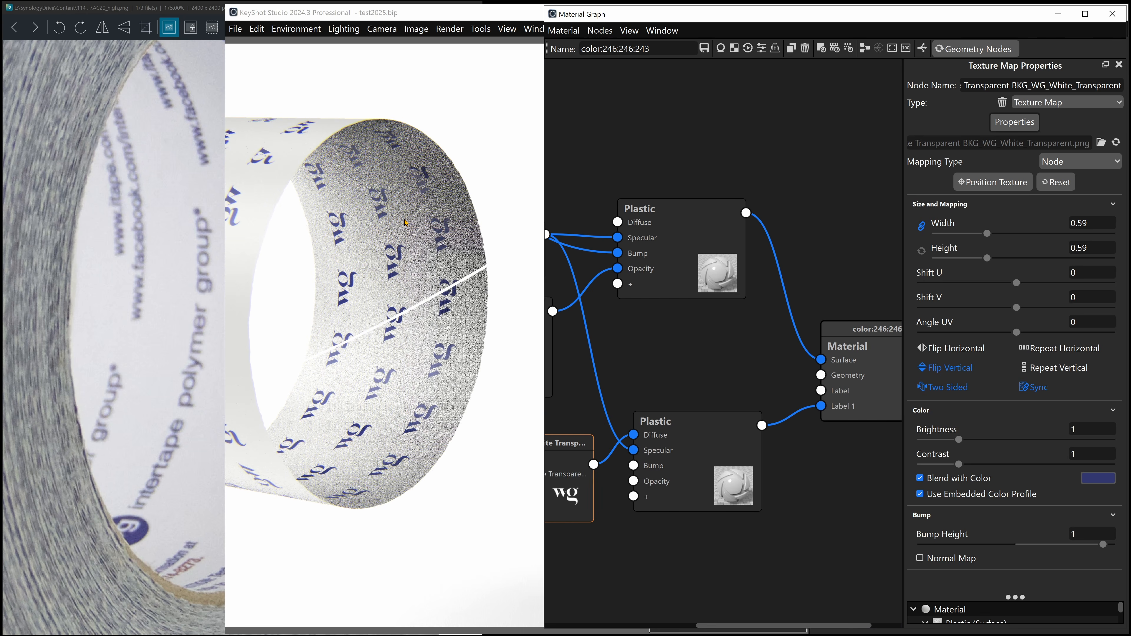
{"action": "left_click_drag", "start_coordinate": [694, 462], "coordinate": [705, 468]}
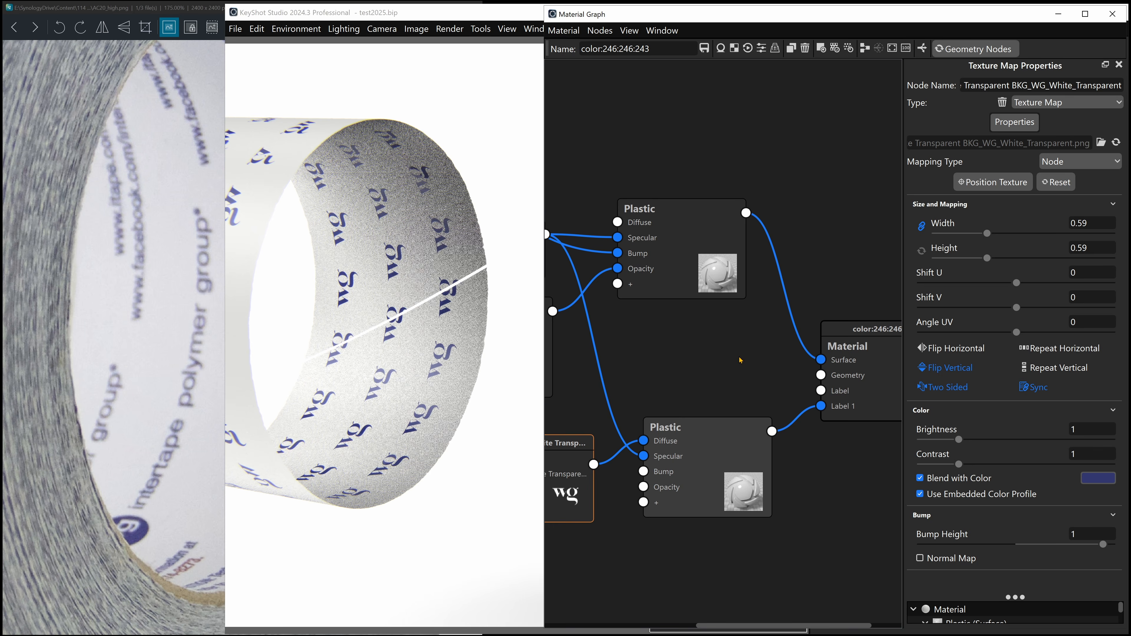
{"action": "middle_click_drag", "start_coordinate": [740, 360], "coordinate": [678, 360]}
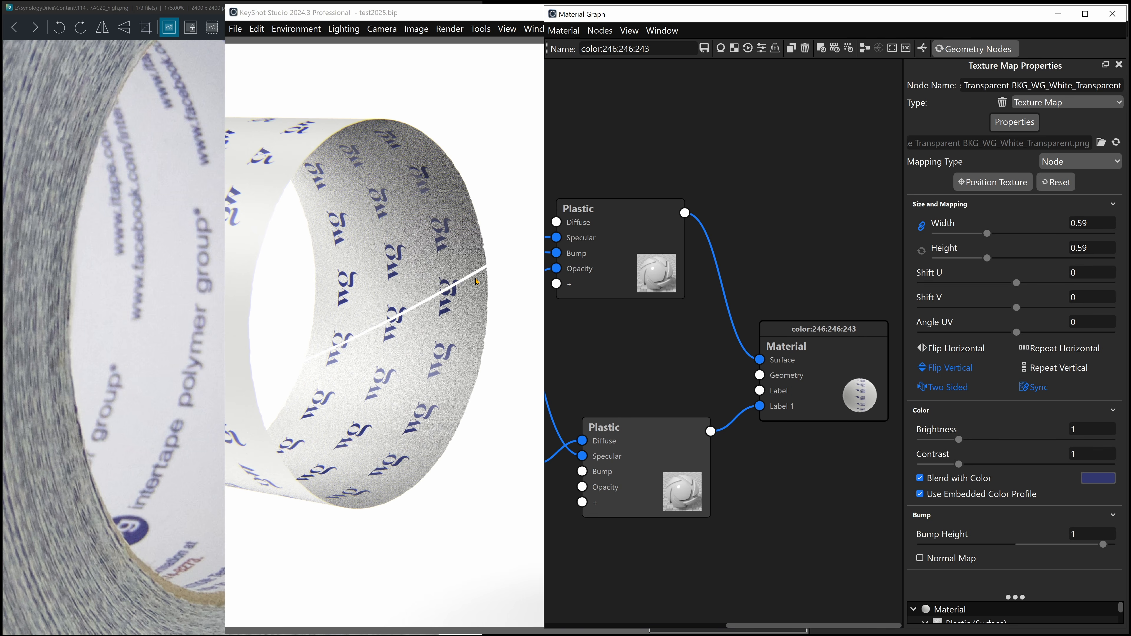
- Close the material graph and unhide the CardboardTube and both DuctTape parts of the first DuctTapeRoll v1 model
{"action": "left_click", "coordinate": [1112, 14]}
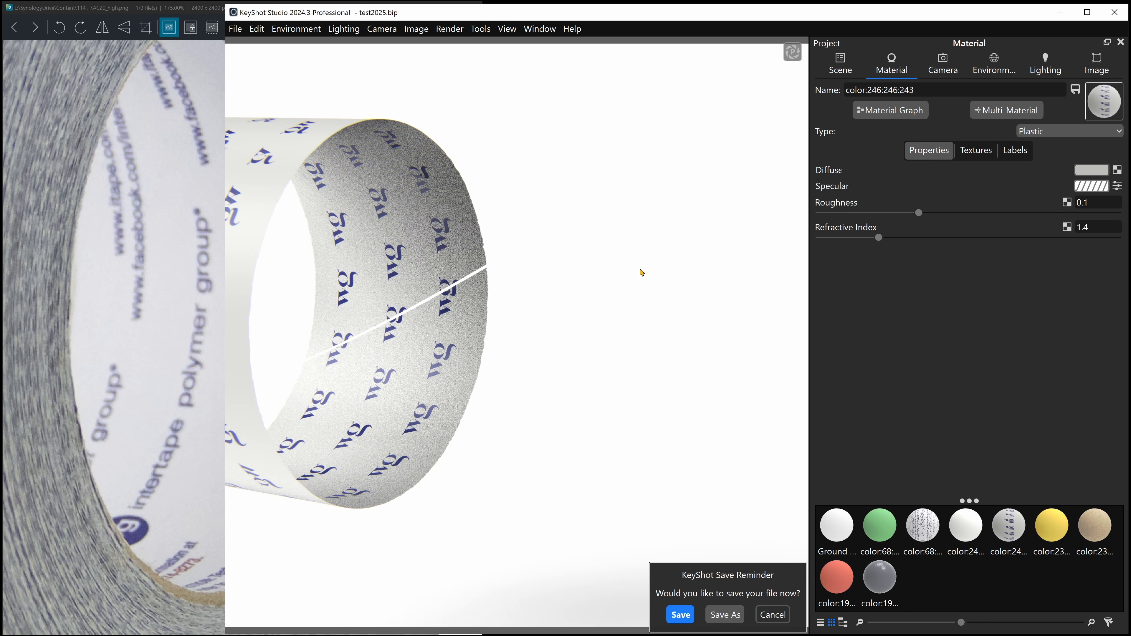
{"action": "right_click", "coordinate": [520, 289]}
{"action": "left_click", "coordinate": [858, 70]}
{"action": "left_click", "coordinate": [850, 143]}
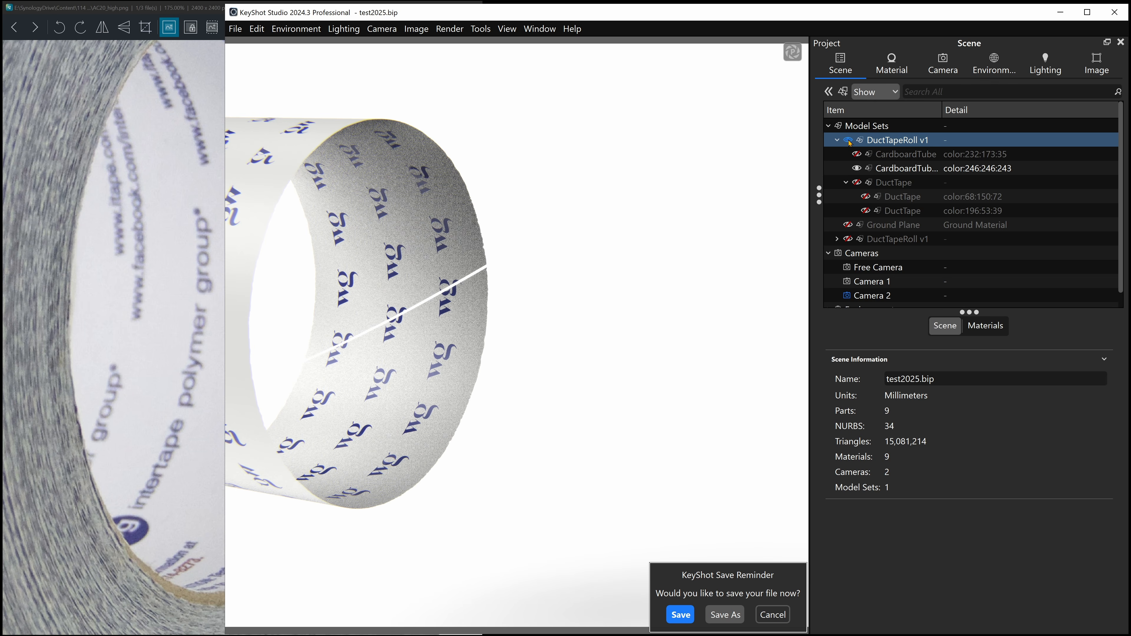
{"action": "left_click", "coordinate": [856, 154]}
{"action": "left_click", "coordinate": [856, 182]}
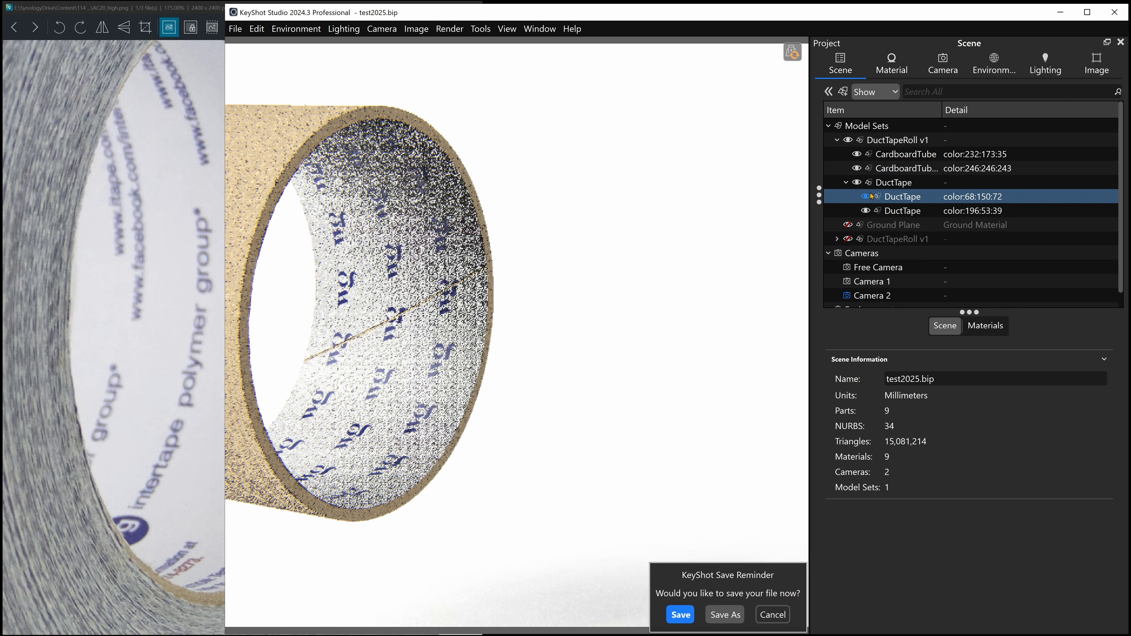
{"action": "left_click", "coordinate": [866, 210]}
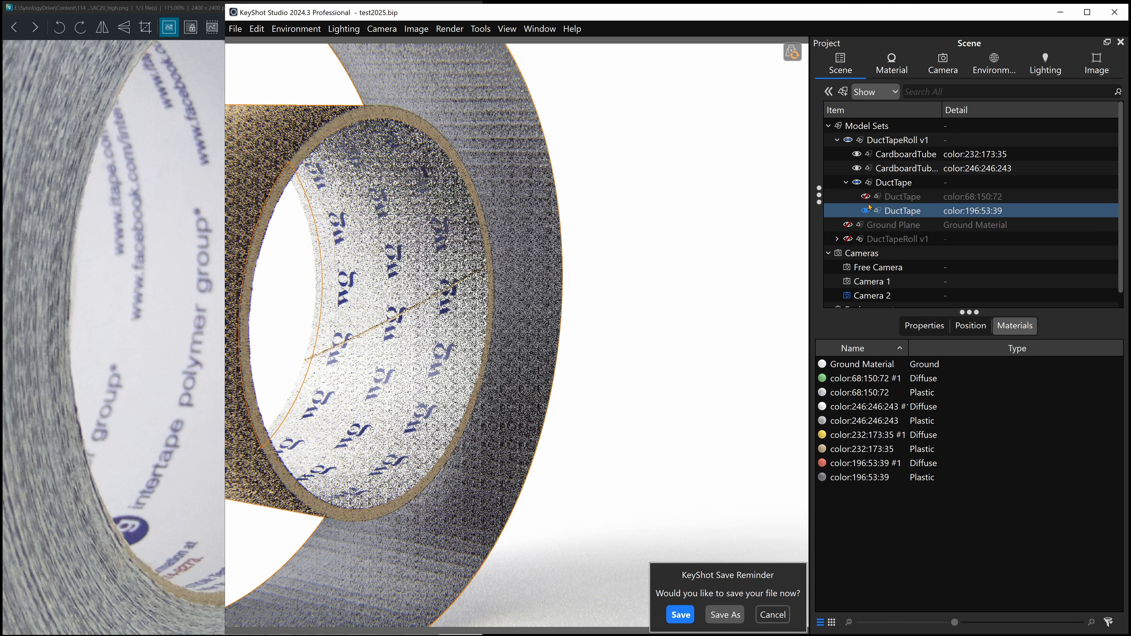
{"action": "left_click", "coordinate": [865, 196]}
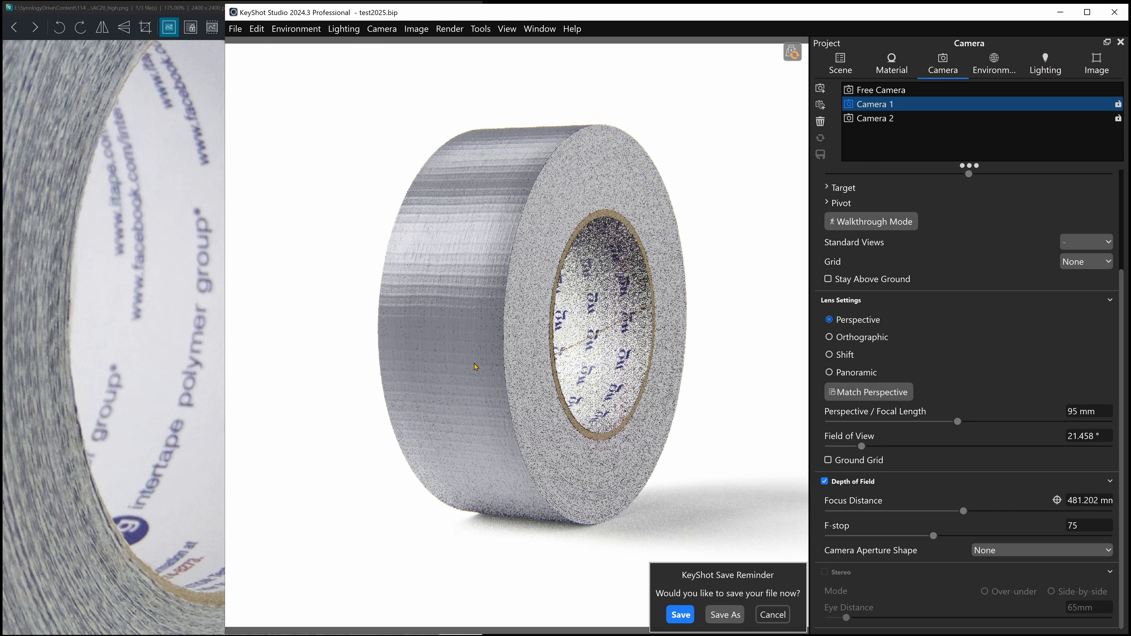